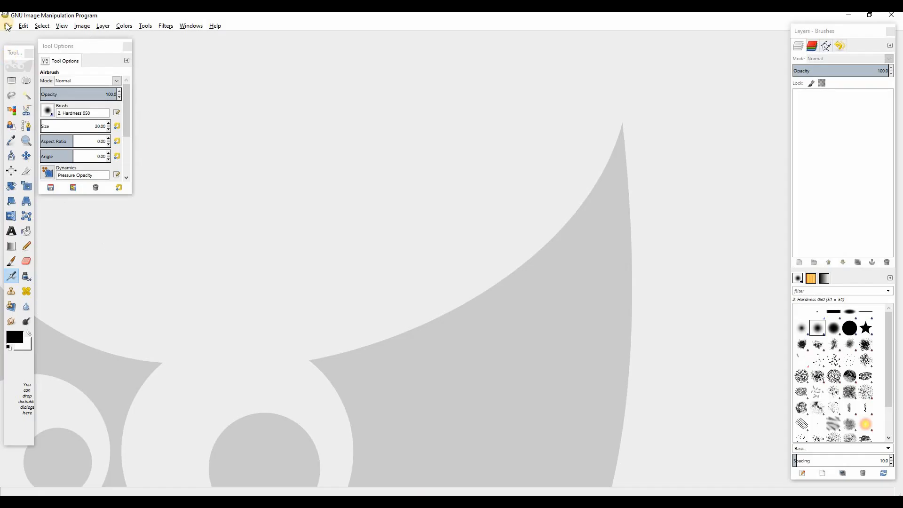
Open Snapshot_004.png from the Pictures folder as a layer
{"action": "left_click", "coordinate": [8, 26]}
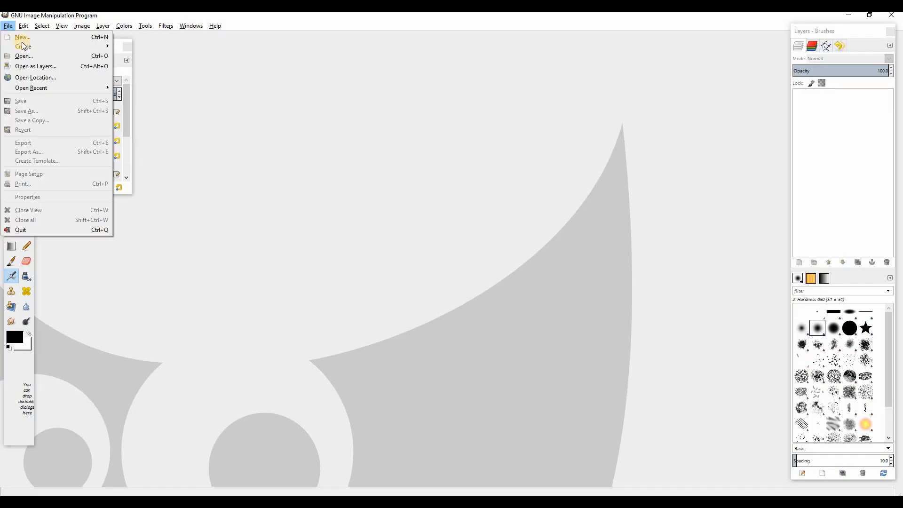
{"action": "left_click", "coordinate": [39, 67]}
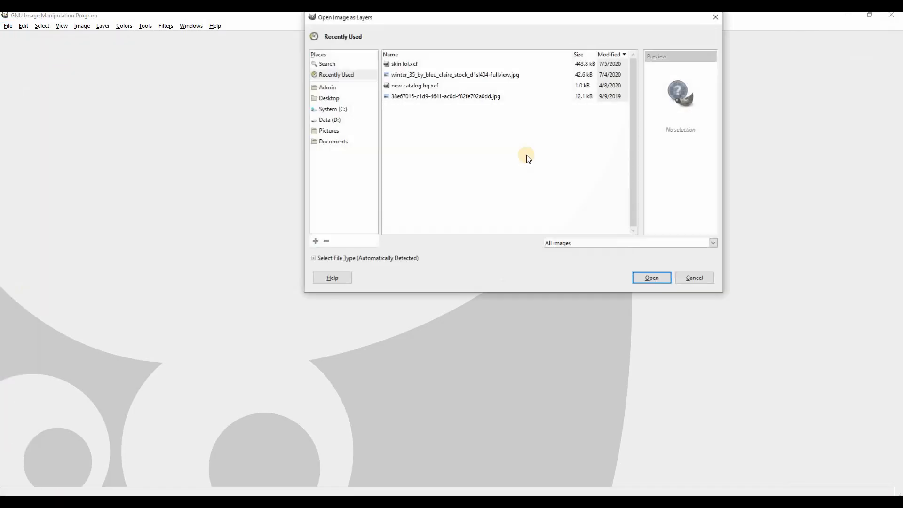
{"action": "left_click", "coordinate": [330, 131]}
{"action": "left_click", "coordinate": [431, 197]}
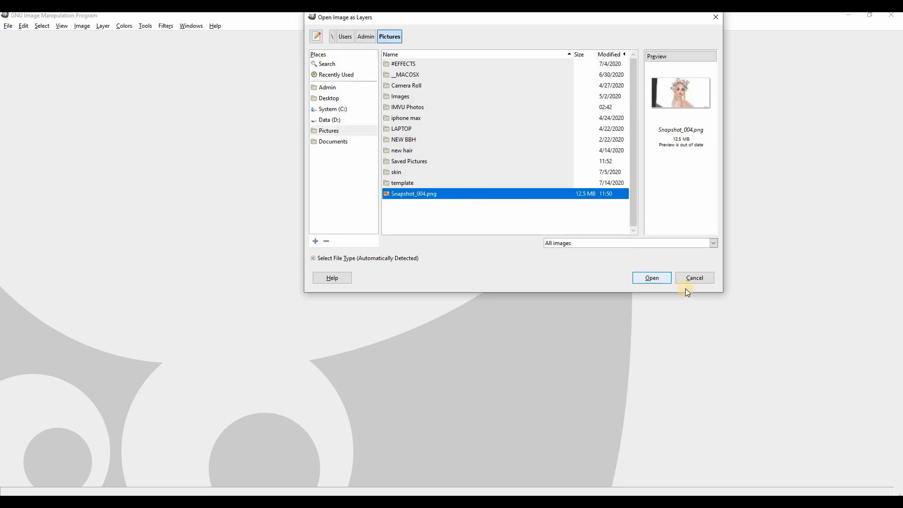
{"action": "left_click", "coordinate": [659, 280]}
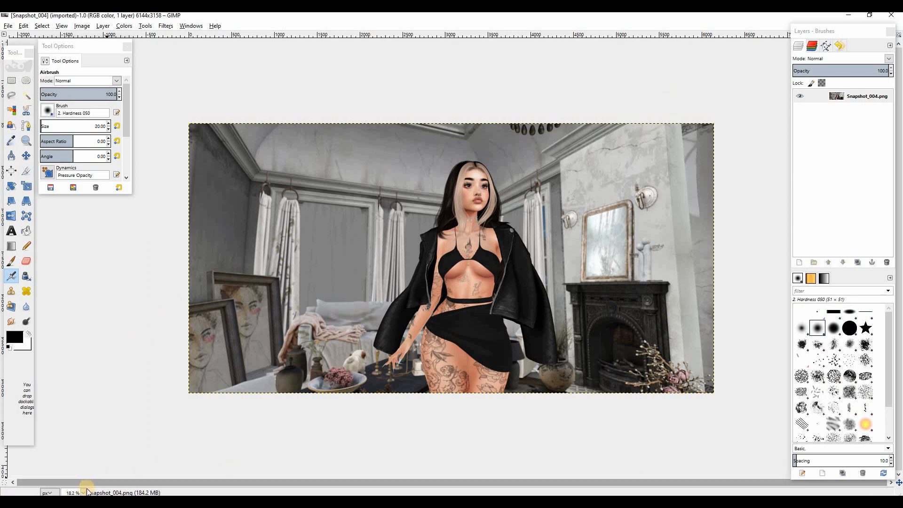
Crop both sides of the image to about 4466 × 3158 px, keeping its full height around the woman
{"action": "left_click", "coordinate": [25, 175]}
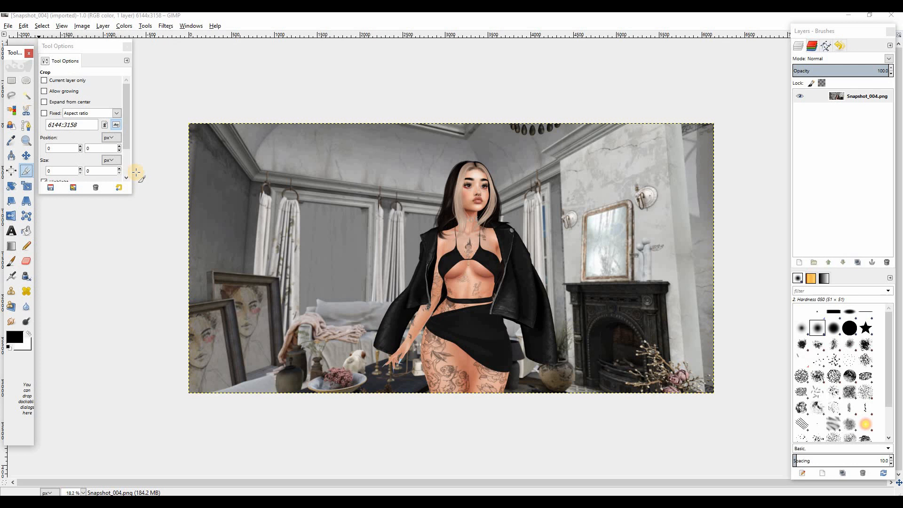
{"action": "left_click_drag", "start_coordinate": [262, 117], "coordinate": [643, 436]}
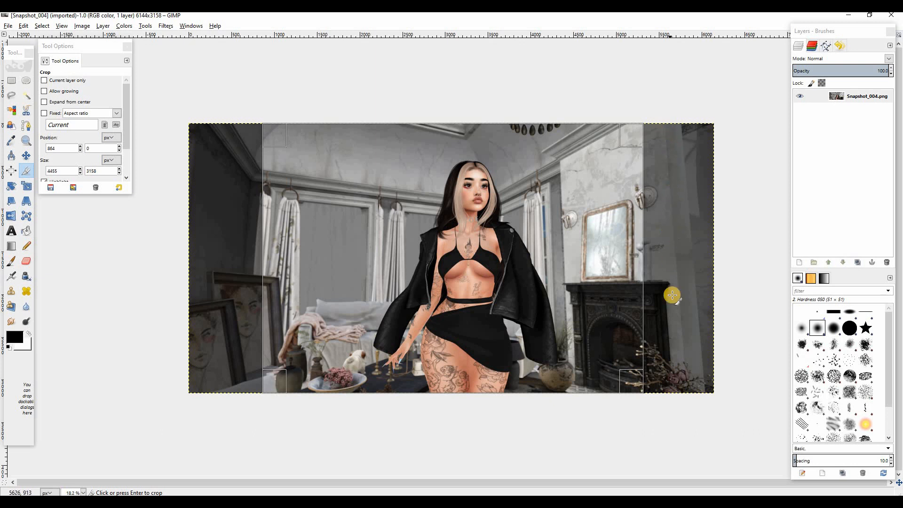
{"action": "left_click_drag", "start_coordinate": [631, 240], "coordinate": [658, 262]}
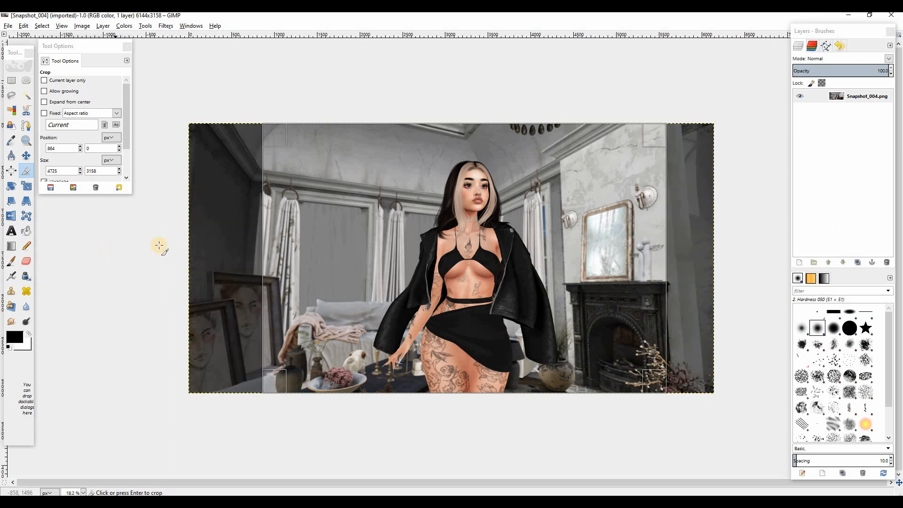
{"action": "left_click_drag", "start_coordinate": [262, 262], "coordinate": [301, 278]}
{"action": "key", "text": "Return"}
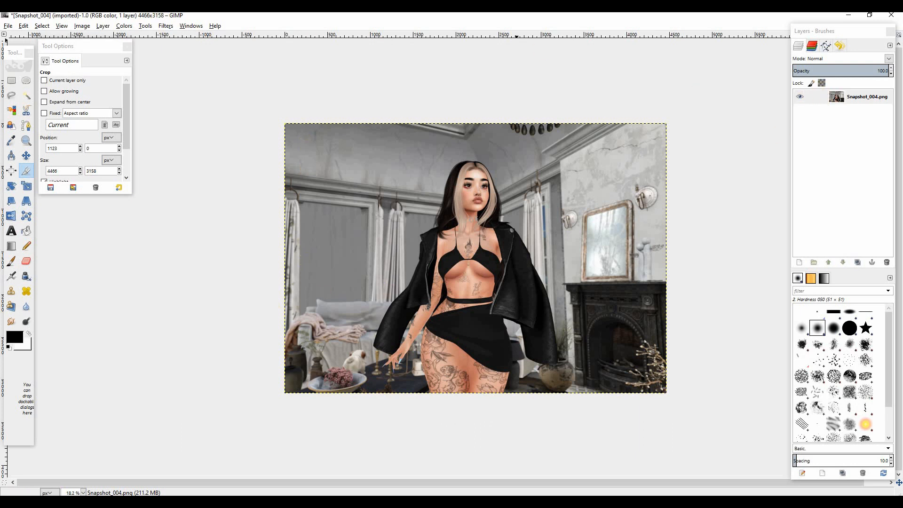
Apply the Sharpen filter to the image with a sharpness of 40, viewing the face at 200%
{"action": "left_click", "coordinate": [166, 26]}
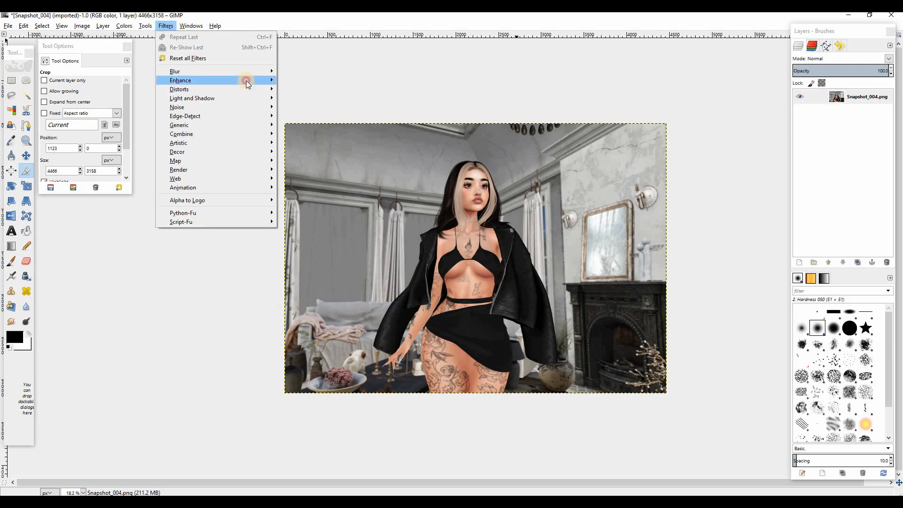
{"action": "mouse_move", "coordinate": [247, 81]}
{"action": "left_click", "coordinate": [332, 134]}
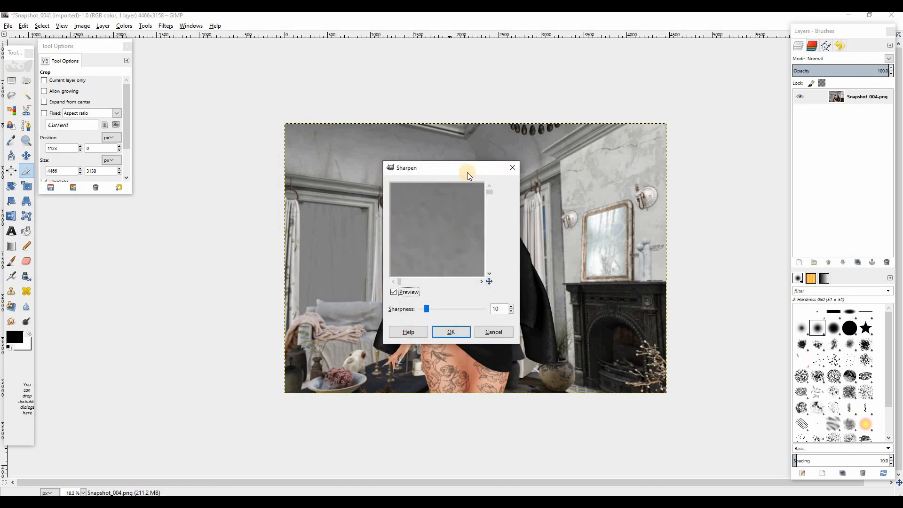
{"action": "left_click_drag", "start_coordinate": [467, 173], "coordinate": [201, 108]}
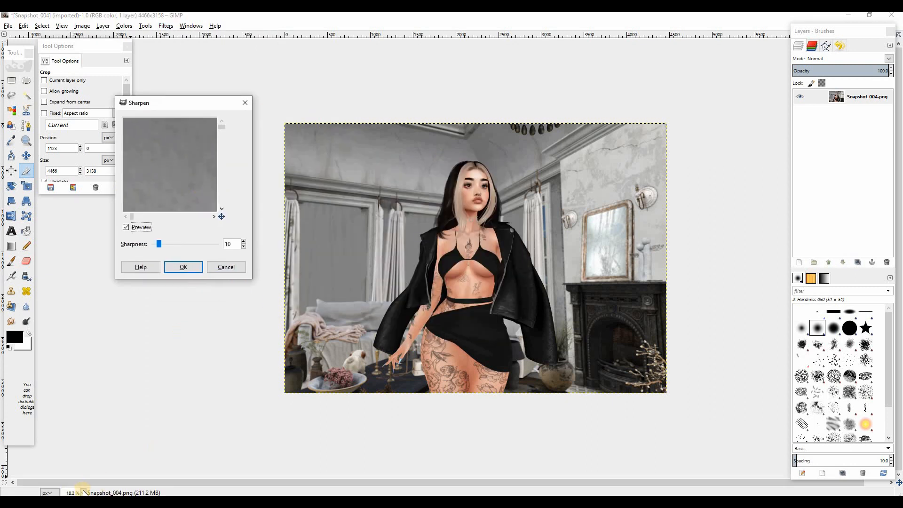
{"action": "left_click", "coordinate": [84, 492]}
{"action": "left_click", "coordinate": [80, 425]}
{"action": "left_click", "coordinate": [197, 265]}
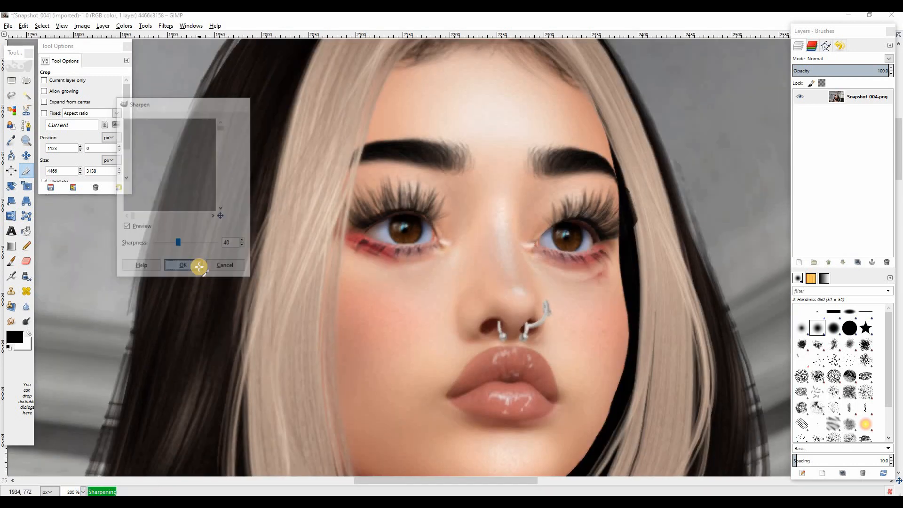
Sharpen the image a second time with a sharpness of 40 and check the face without the docks
{"action": "left_click", "coordinate": [168, 25]}
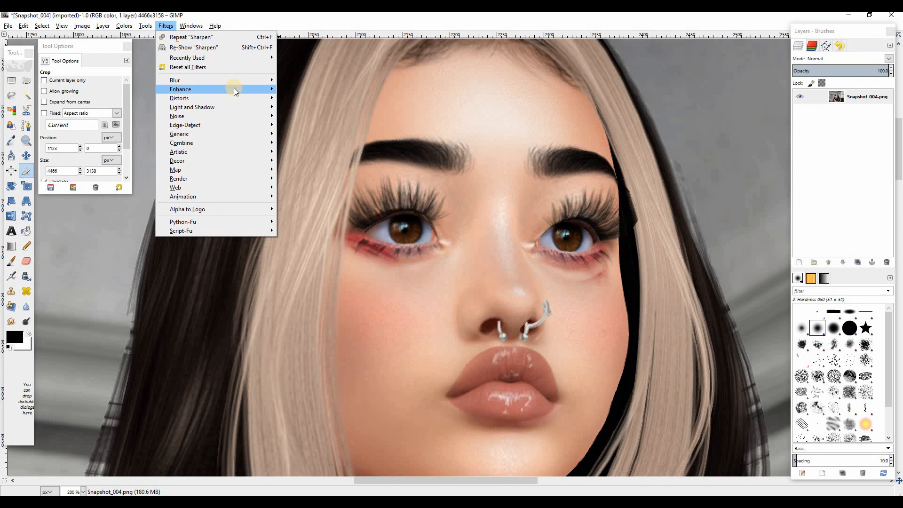
{"action": "mouse_move", "coordinate": [238, 89]}
{"action": "left_click", "coordinate": [315, 142]}
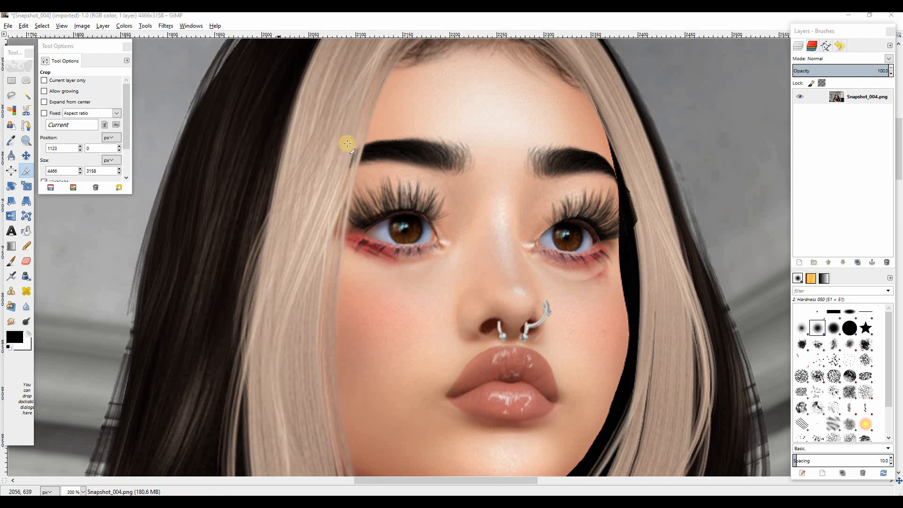
{"action": "left_click_drag", "start_coordinate": [450, 168], "coordinate": [337, 106]}
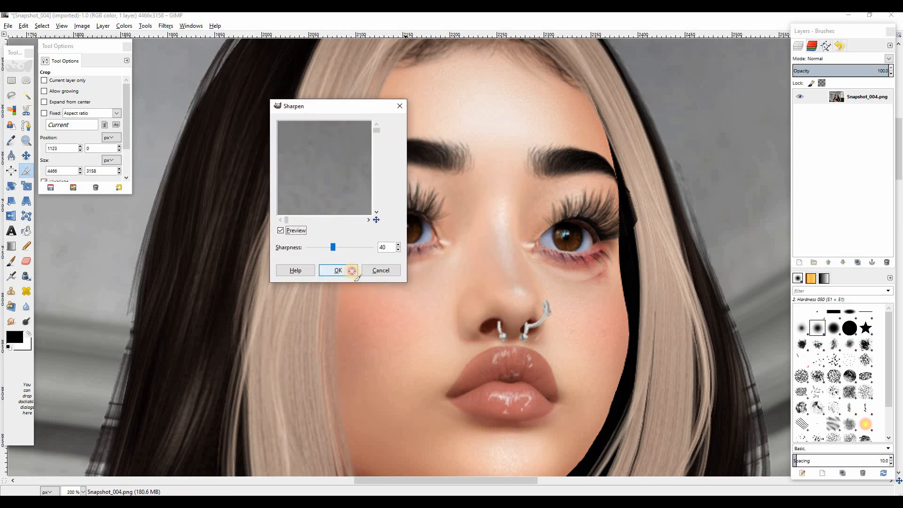
{"action": "left_click", "coordinate": [338, 270]}
{"action": "key", "text": "Tab"}
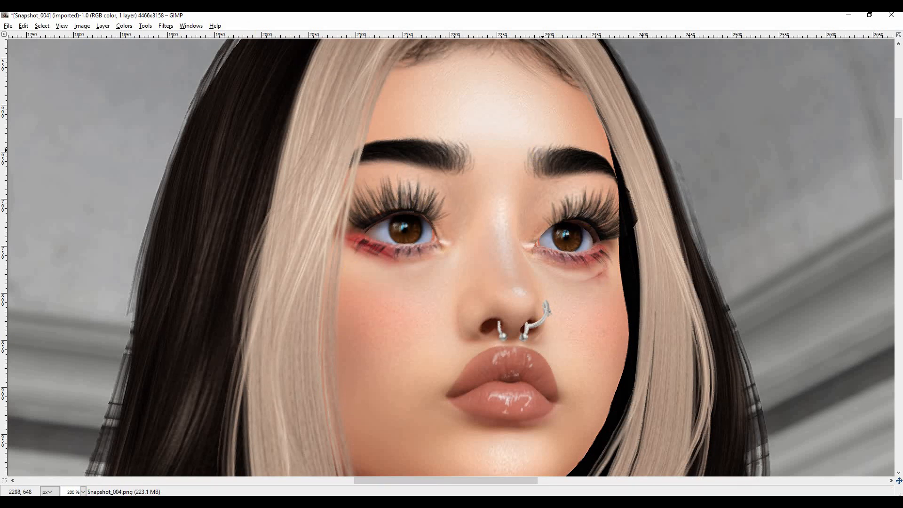
{"action": "key", "text": "Tab"}
Adjust the sharpness amount and apply the Sharpen filter a third time, checking the face with the docks hidden
{"action": "left_click", "coordinate": [167, 26]}
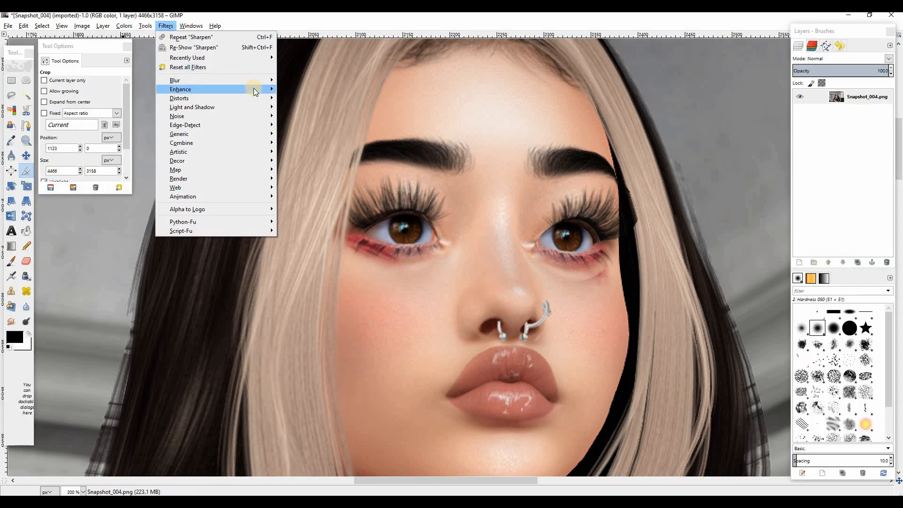
{"action": "mouse_move", "coordinate": [253, 89]}
{"action": "left_click", "coordinate": [301, 142]}
{"action": "left_click_drag", "start_coordinate": [430, 315], "coordinate": [430, 318]}
{"action": "left_click", "coordinate": [451, 330]}
{"action": "key", "text": "Tab"}
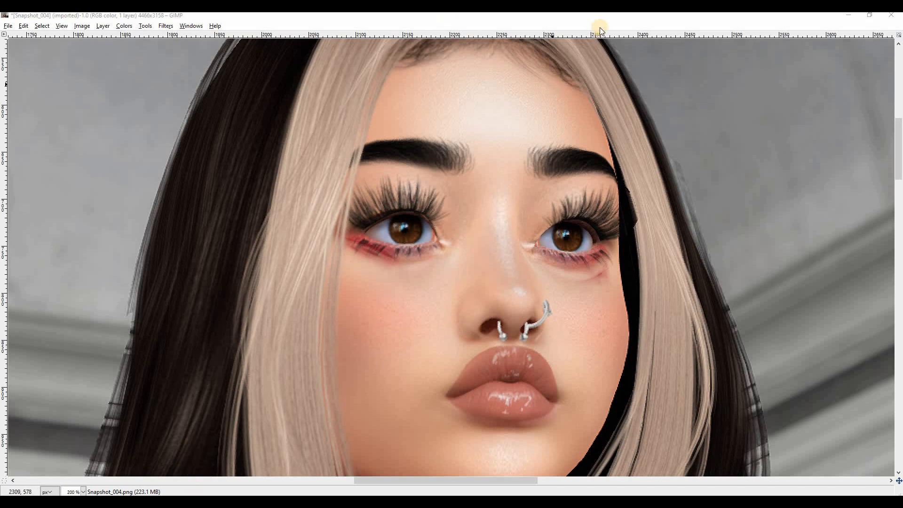
{"action": "key", "text": "Tab"}
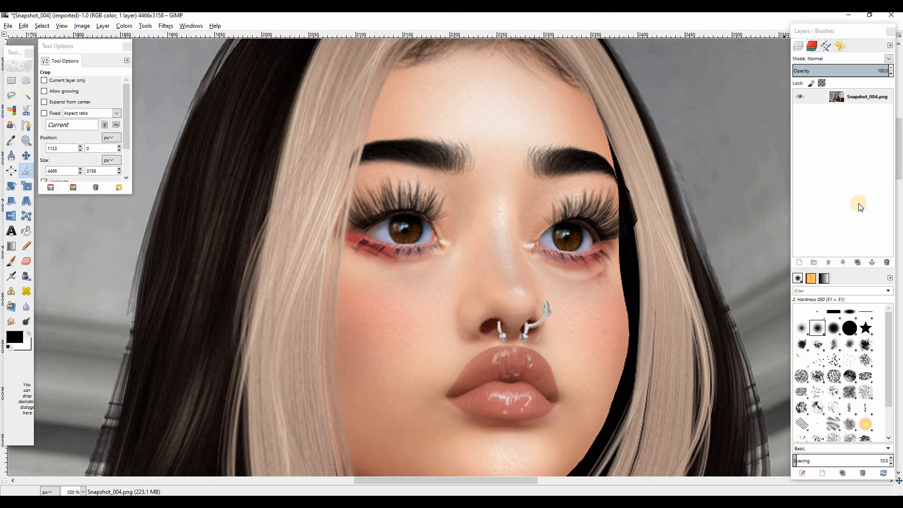
Add a transparent layer and place a circular selection over the right-hand eye at about 2288, 720 px
{"action": "left_click", "coordinate": [803, 264]}
{"action": "left_click", "coordinate": [451, 321]}
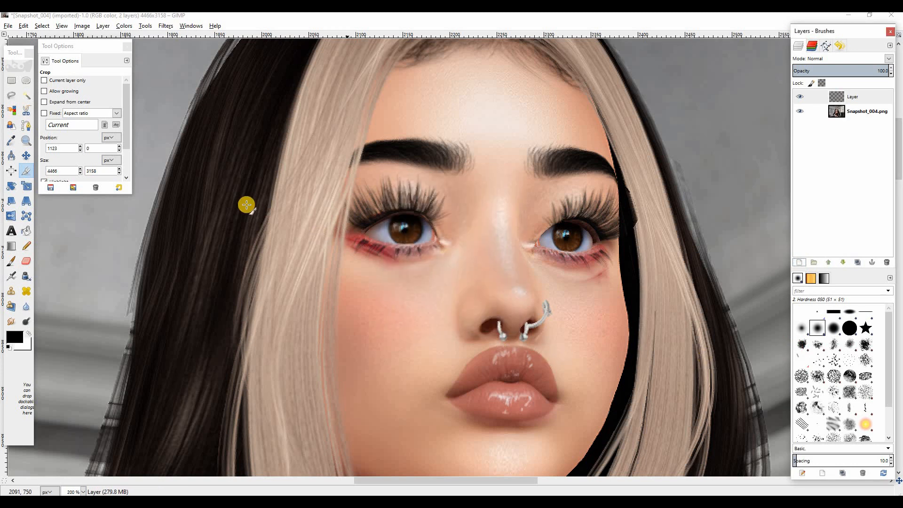
{"action": "left_click", "coordinate": [27, 80]}
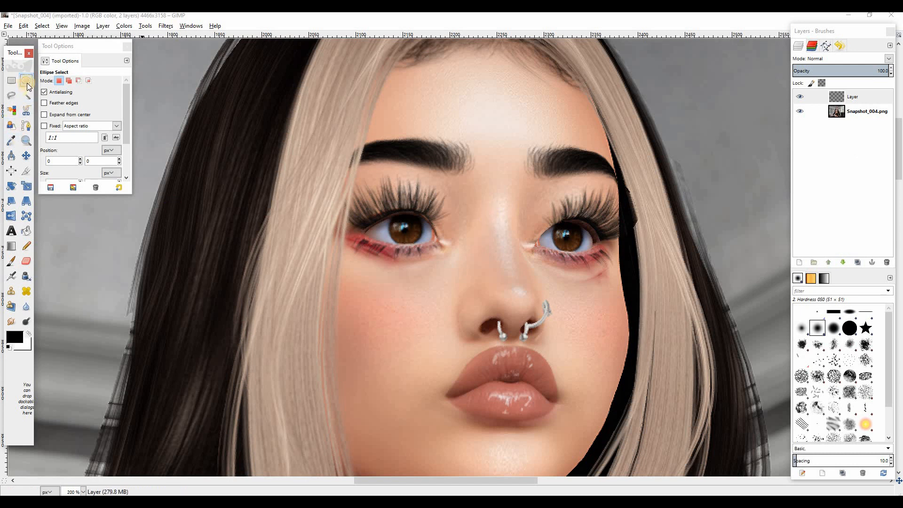
{"action": "left_click_drag", "start_coordinate": [480, 216], "coordinate": [565, 292]}
{"action": "left_click_drag", "start_coordinate": [523, 252], "coordinate": [599, 261]}
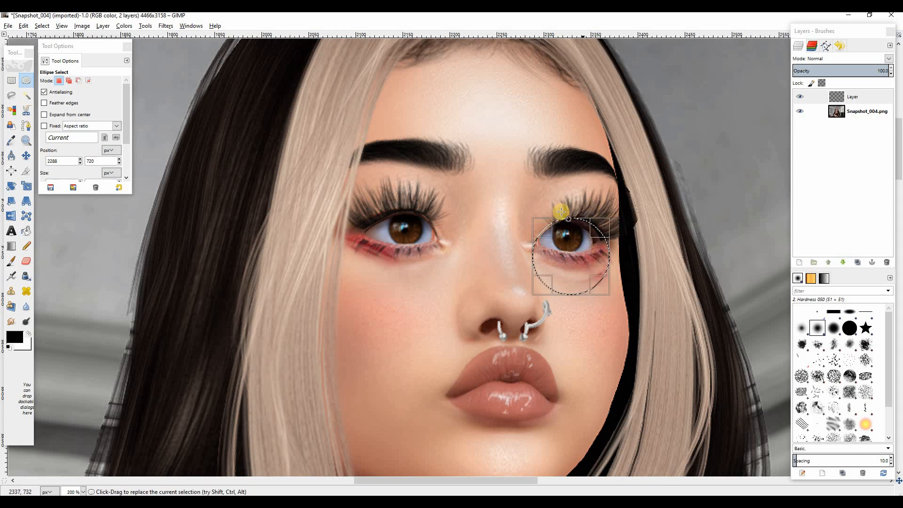
Airbrush black shading under the lashes of the right-hand eye inside the selection, using the Hardness 075 brush at size 51
{"action": "left_click", "coordinate": [11, 276]}
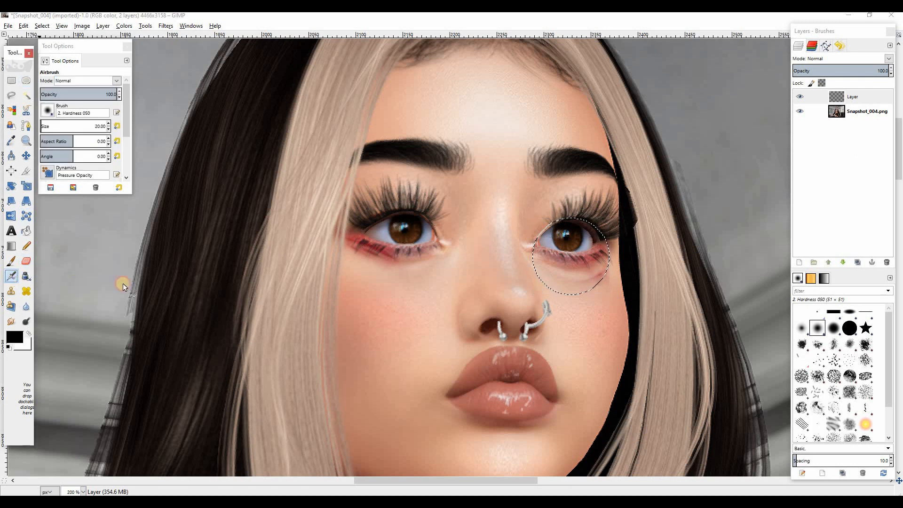
{"action": "left_click", "coordinate": [117, 127]}
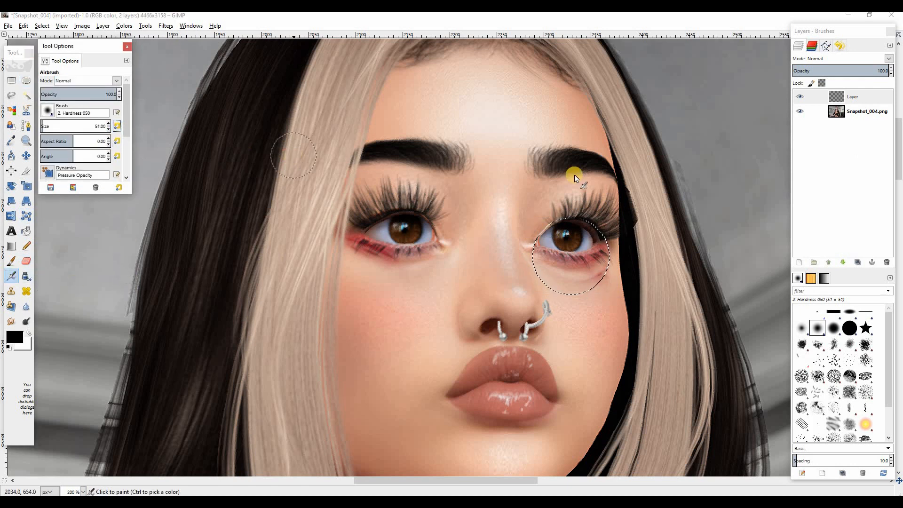
{"action": "left_click", "coordinate": [834, 329]}
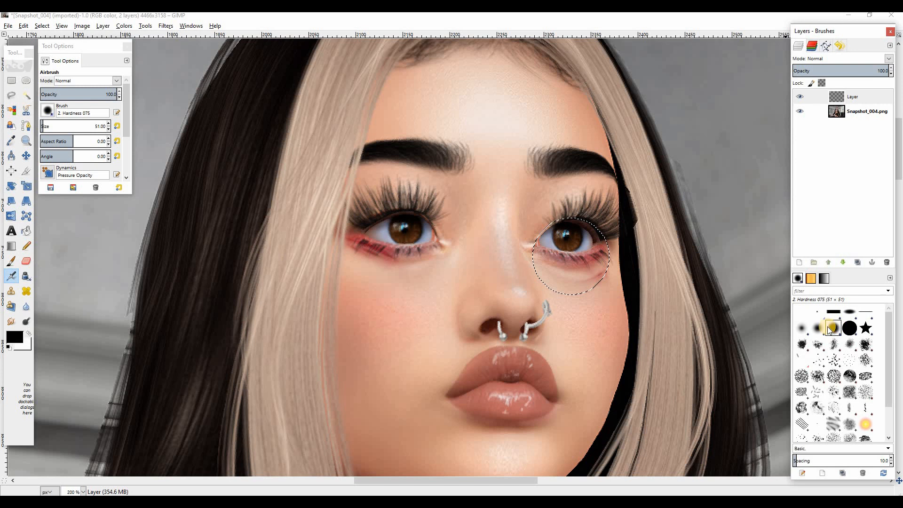
{"action": "left_click", "coordinate": [851, 97]}
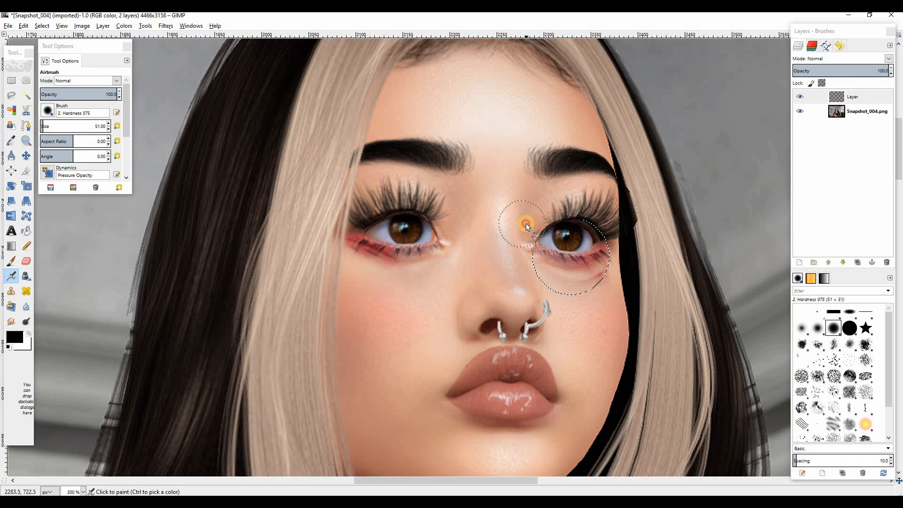
{"action": "left_click", "coordinate": [604, 220]}
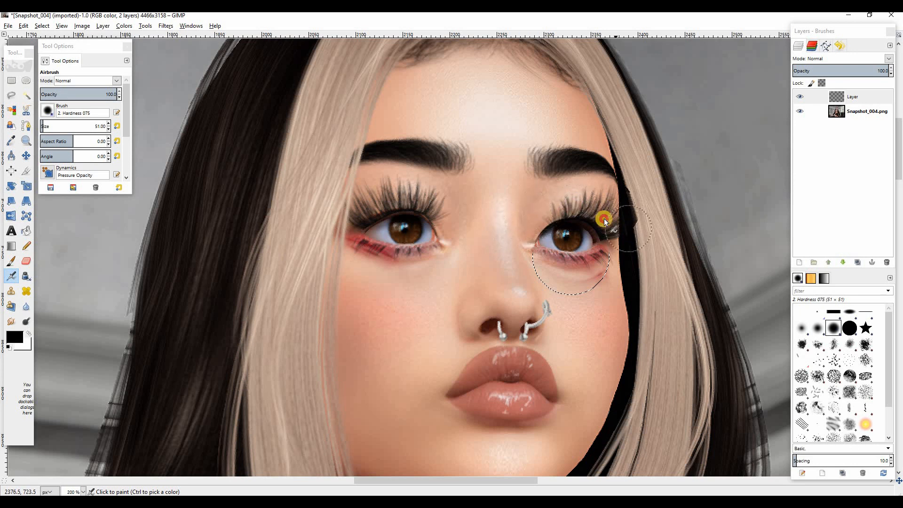
{"action": "left_click", "coordinate": [604, 221]}
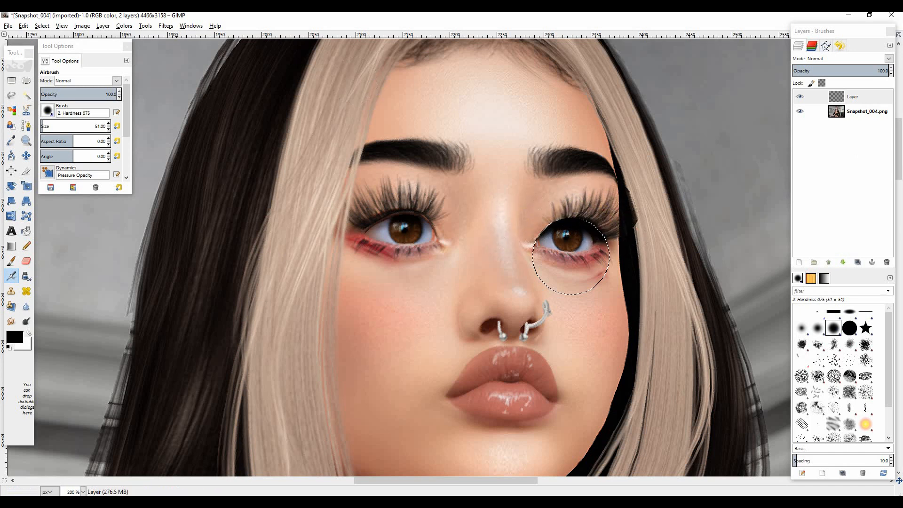
Clear the selection and erase excess shading near the right-hand eye's inner corner, toggling the new layer's visibility to compare
{"action": "left_click", "coordinate": [46, 27]}
{"action": "left_click", "coordinate": [57, 58]}
{"action": "key", "text": "shift+e"}
{"action": "left_click", "coordinate": [800, 97]}
{"action": "left_click", "coordinate": [801, 97]}
{"action": "left_click", "coordinate": [801, 97]}
{"action": "left_click", "coordinate": [801, 97]}
{"action": "left_click", "coordinate": [801, 98]}
{"action": "left_click", "coordinate": [800, 98]}
{"action": "left_click", "coordinate": [801, 97]}
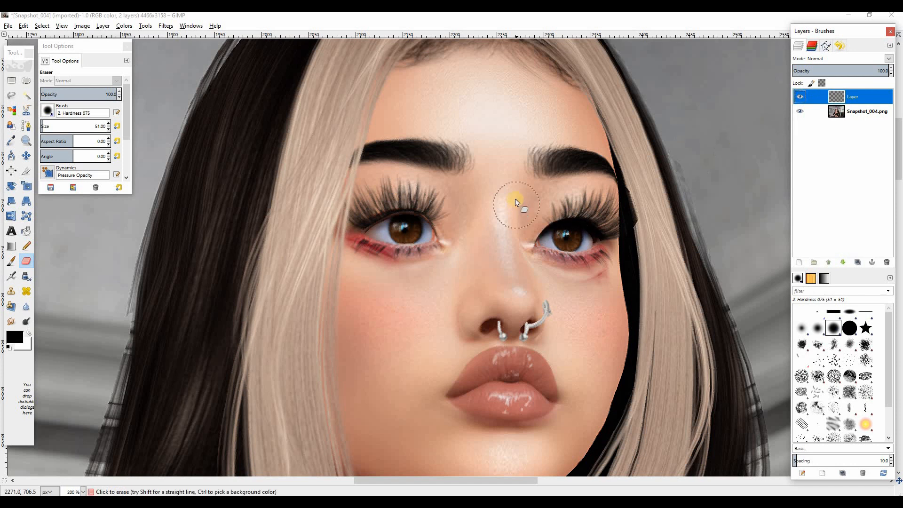
{"action": "left_click", "coordinate": [510, 235]}
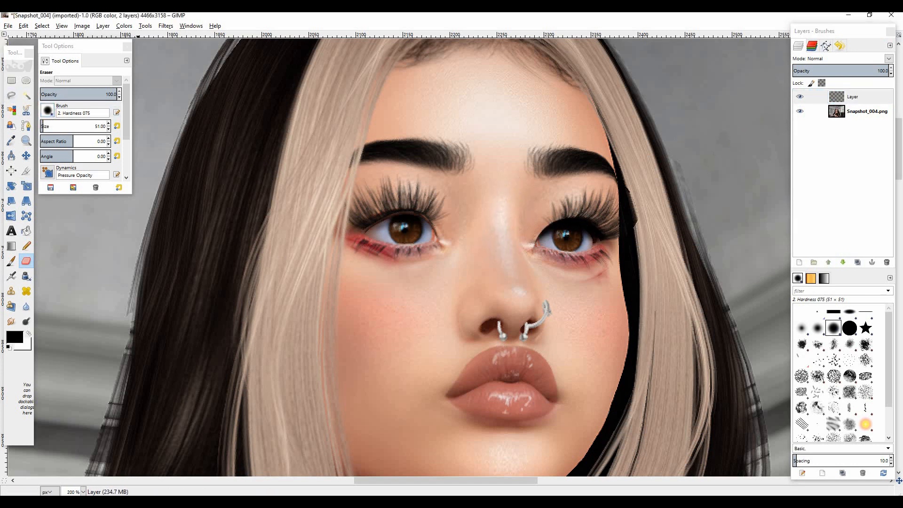
Draw an elliptical selection over the left-hand eye and position it at about 2095, 710 px, with its upper edge along the lid
{"action": "left_click", "coordinate": [26, 80]}
{"action": "left_click_drag", "start_coordinate": [341, 231], "coordinate": [443, 332]}
{"action": "left_click_drag", "start_coordinate": [401, 296], "coordinate": [402, 273]}
{"action": "left_click_drag", "start_coordinate": [353, 254], "coordinate": [360, 253]}
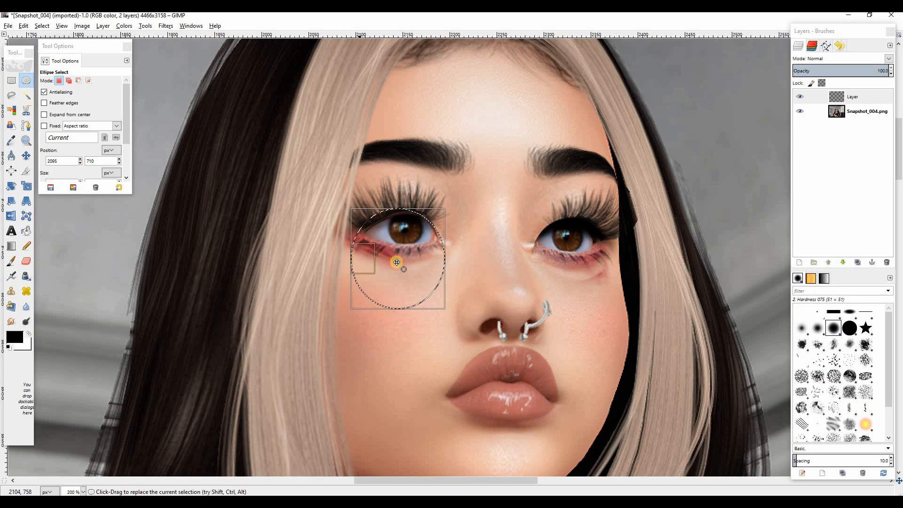
Airbrush black shading along the upper lid of the left-hand eye inside the selection
{"action": "left_click", "coordinate": [10, 276]}
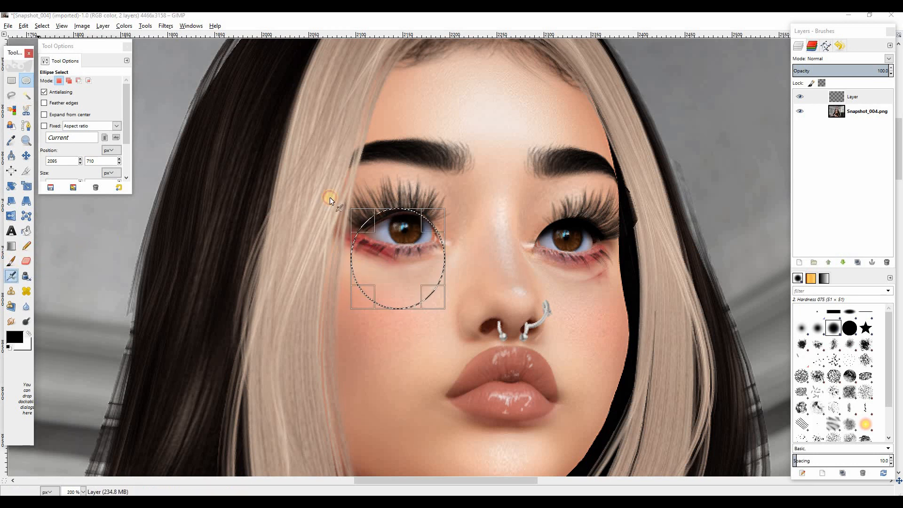
{"action": "left_click", "coordinate": [459, 240]}
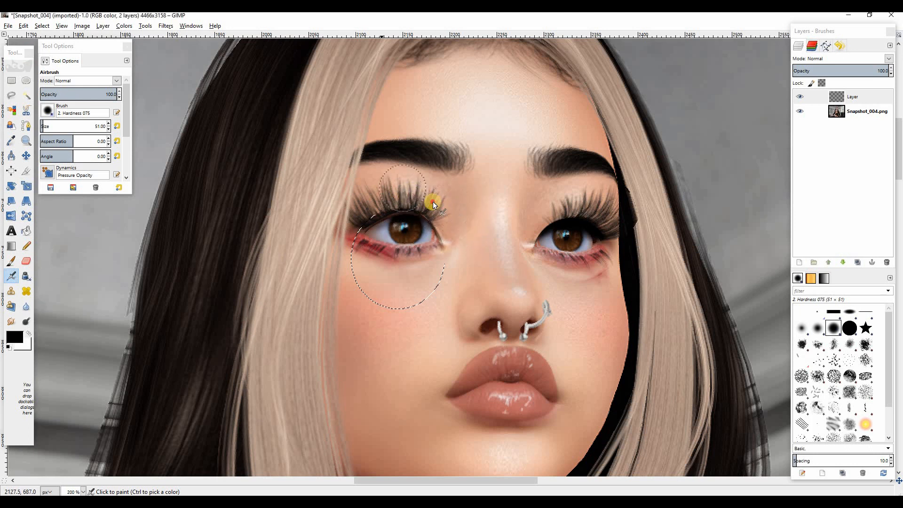
{"action": "mouse_move", "coordinate": [419, 208]}
{"action": "left_mouse_down"}
{"action": "mouse_move", "coordinate": [394, 197]}
{"action": "mouse_move", "coordinate": [429, 211]}
{"action": "mouse_move", "coordinate": [361, 204]}
{"action": "mouse_move", "coordinate": [405, 198]}
{"action": "mouse_move", "coordinate": [363, 212]}
{"action": "mouse_move", "coordinate": [355, 224]}
{"action": "mouse_move", "coordinate": [423, 196]}
{"action": "mouse_move", "coordinate": [370, 210]}
{"action": "mouse_move", "coordinate": [412, 196]}
{"action": "mouse_move", "coordinate": [436, 205]}
{"action": "left_mouse_up"}
{"action": "left_click_drag", "start_coordinate": [376, 196], "coordinate": [422, 194]}
{"action": "left_click_drag", "start_coordinate": [351, 217], "coordinate": [452, 205]}
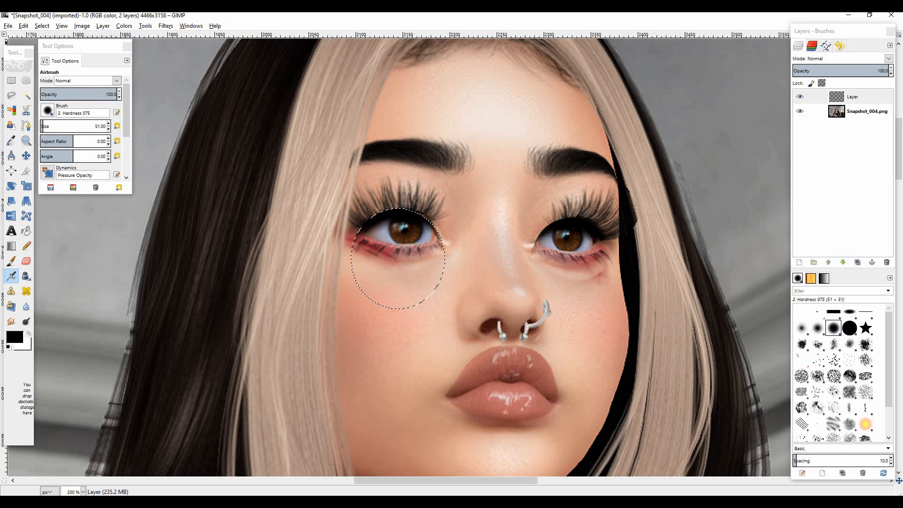
Clear the selection and erase excess shading beneath the left-hand eye
{"action": "left_click", "coordinate": [42, 26]}
{"action": "left_click", "coordinate": [33, 251]}
{"action": "left_click", "coordinate": [25, 261]}
{"action": "left_click", "coordinate": [365, 255]}
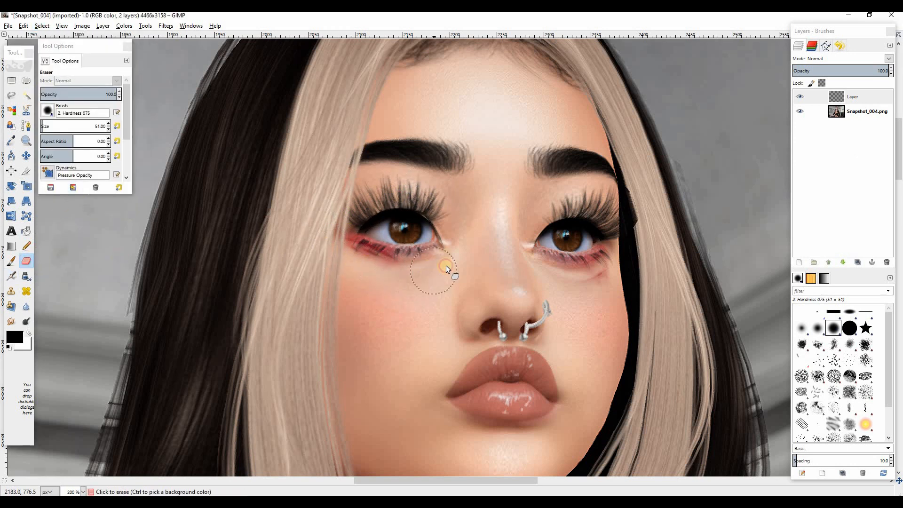
Add a new transparent layer and outline a triangular free selection at the outer corner of the left-hand eye
{"action": "left_click", "coordinate": [799, 263]}
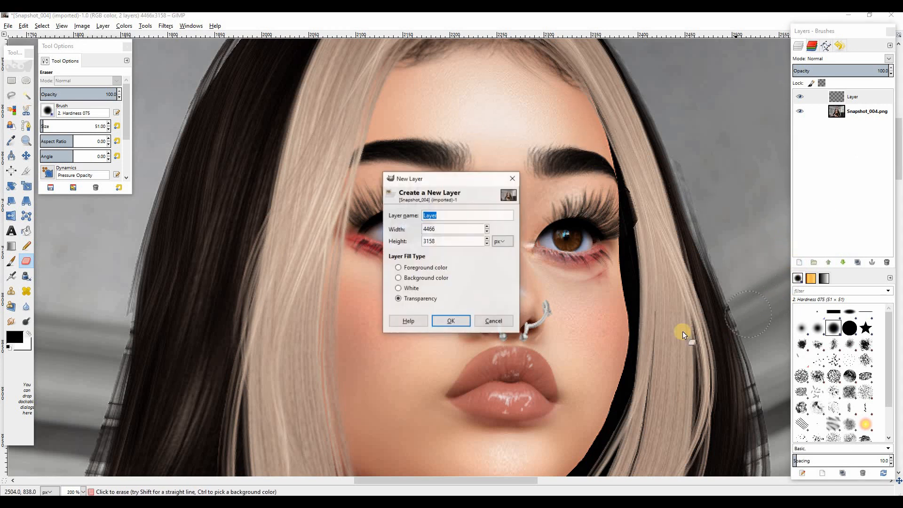
{"action": "key", "text": "Return"}
{"action": "key", "text": "f"}
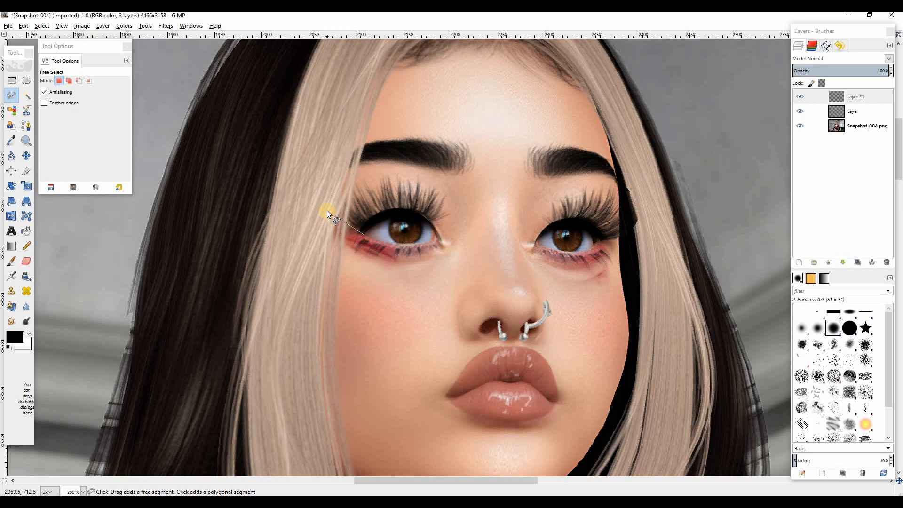
{"action": "left_click", "coordinate": [325, 208]}
{"action": "left_click", "coordinate": [397, 210]}
{"action": "left_click", "coordinate": [364, 234]}
{"action": "key", "text": "Return"}
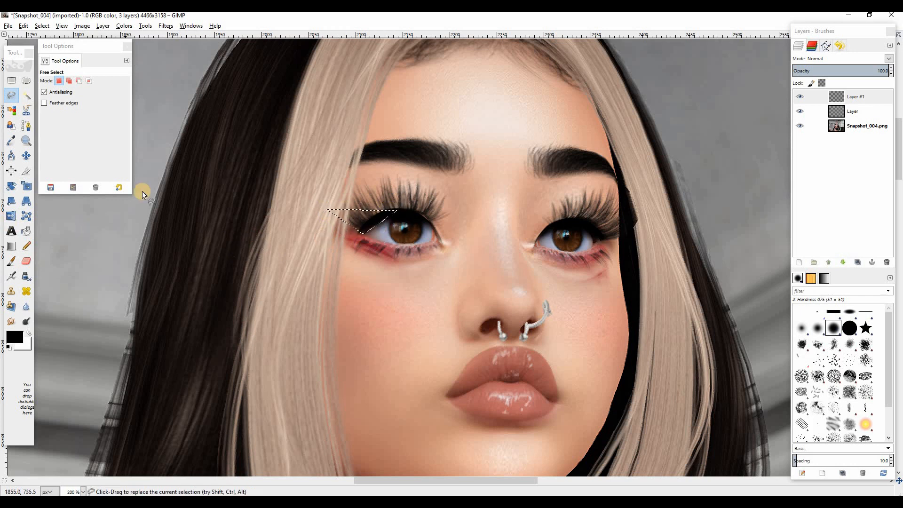
Airbrush the triangle black as an eyeliner wing and, with the selection cleared, erase the tip overlapping the hair
{"action": "left_click", "coordinate": [10, 277]}
{"action": "mouse_move", "coordinate": [379, 210]}
{"action": "left_mouse_down"}
{"action": "mouse_move", "coordinate": [396, 218]}
{"action": "mouse_move", "coordinate": [265, 165]}
{"action": "mouse_move", "coordinate": [323, 184]}
{"action": "left_mouse_up"}
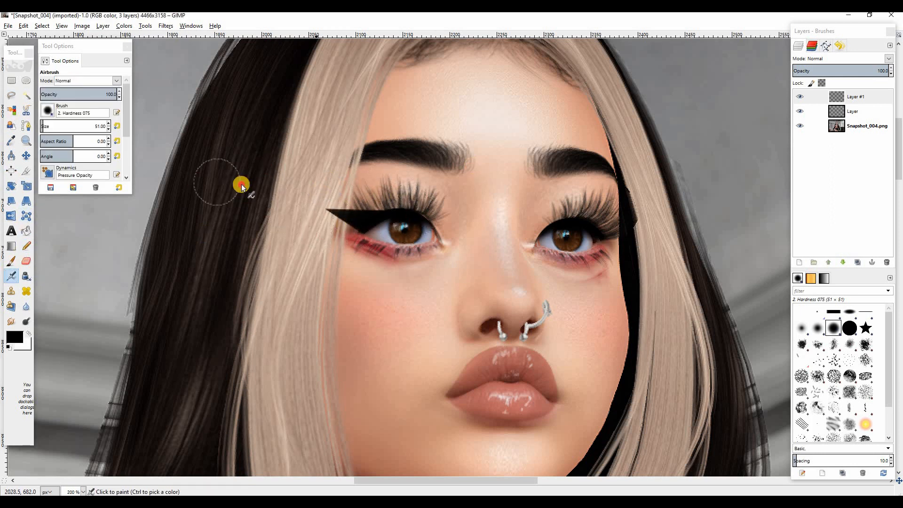
{"action": "left_click", "coordinate": [42, 26]}
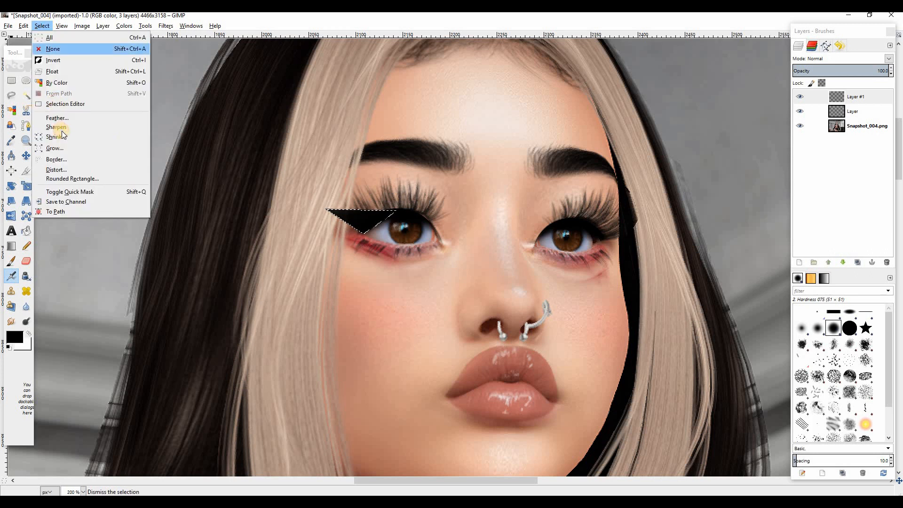
{"action": "left_click", "coordinate": [53, 49]}
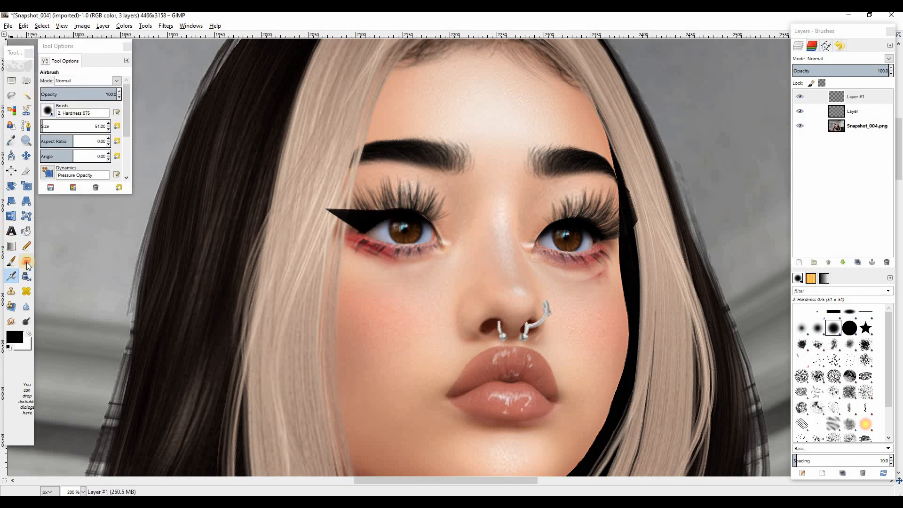
{"action": "left_click", "coordinate": [26, 262]}
{"action": "left_click_drag", "start_coordinate": [334, 168], "coordinate": [330, 192]}
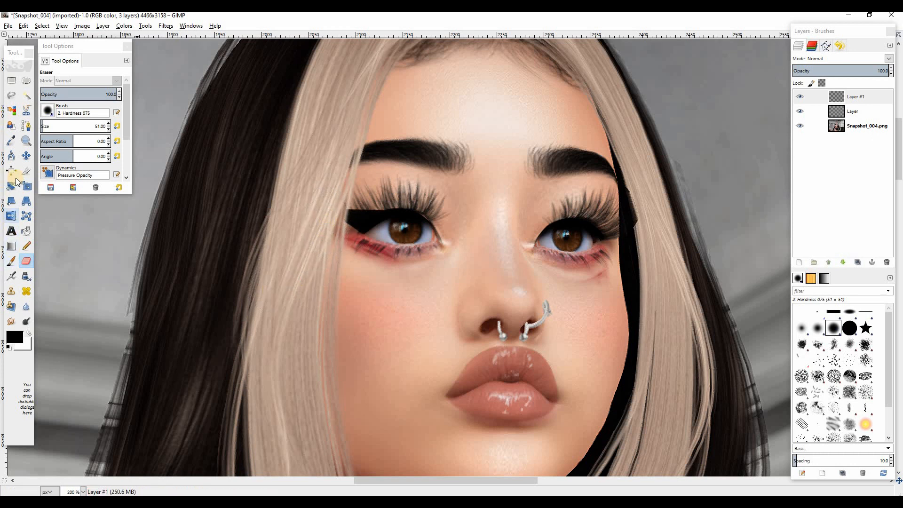
Outline a triangular free selection at the outer corner of the right-hand eye
{"action": "left_click", "coordinate": [11, 95]}
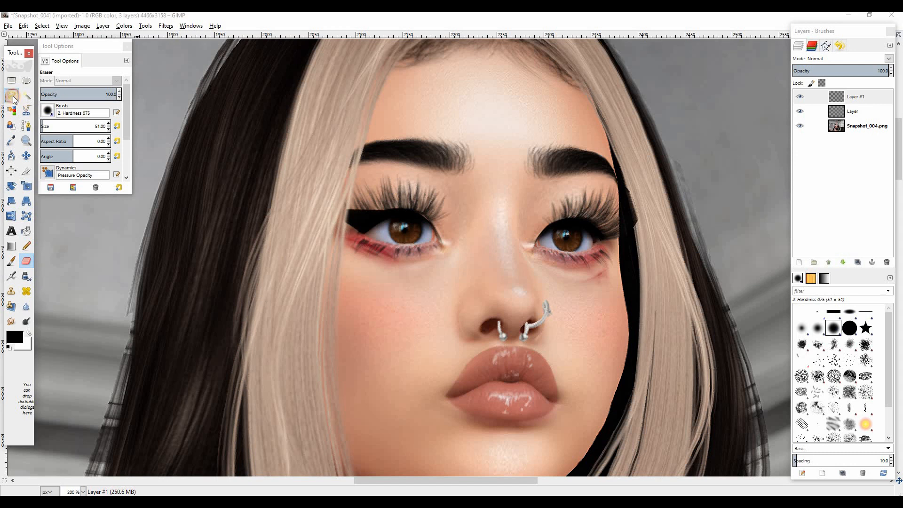
{"action": "left_click", "coordinate": [602, 240]}
{"action": "left_click", "coordinate": [626, 229]}
{"action": "left_click", "coordinate": [574, 221]}
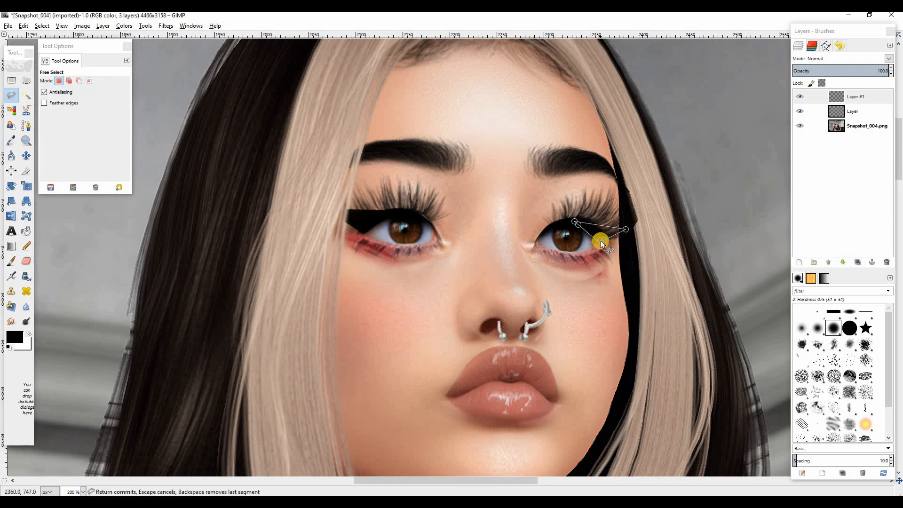
{"action": "left_click", "coordinate": [600, 241]}
Airbrush the right-hand eyeliner wing black inside the triangular selection and clear the selection
{"action": "left_click", "coordinate": [11, 276]}
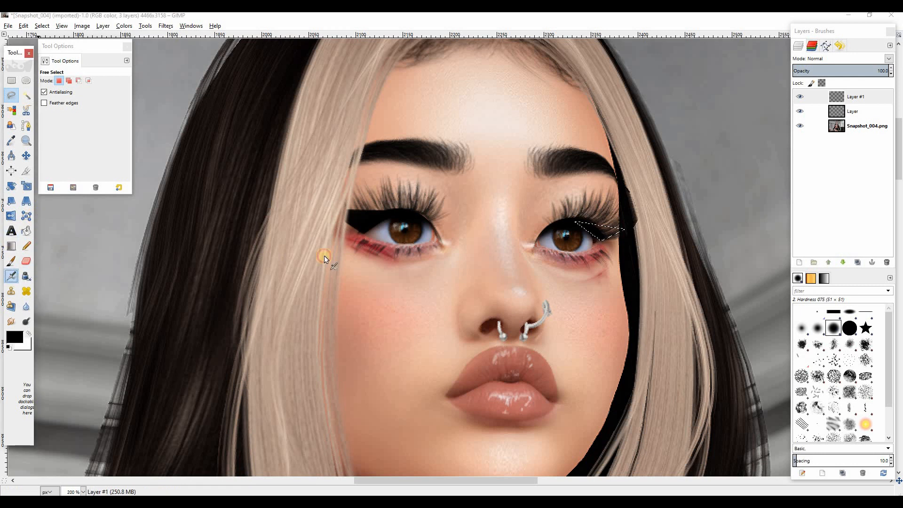
{"action": "left_click_drag", "start_coordinate": [616, 230], "coordinate": [613, 228]}
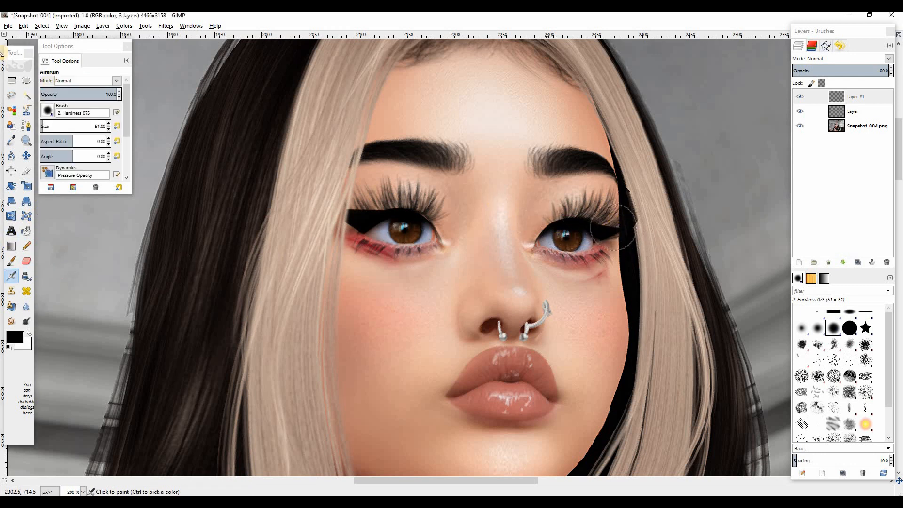
{"action": "left_click", "coordinate": [42, 25]}
{"action": "left_click", "coordinate": [47, 47]}
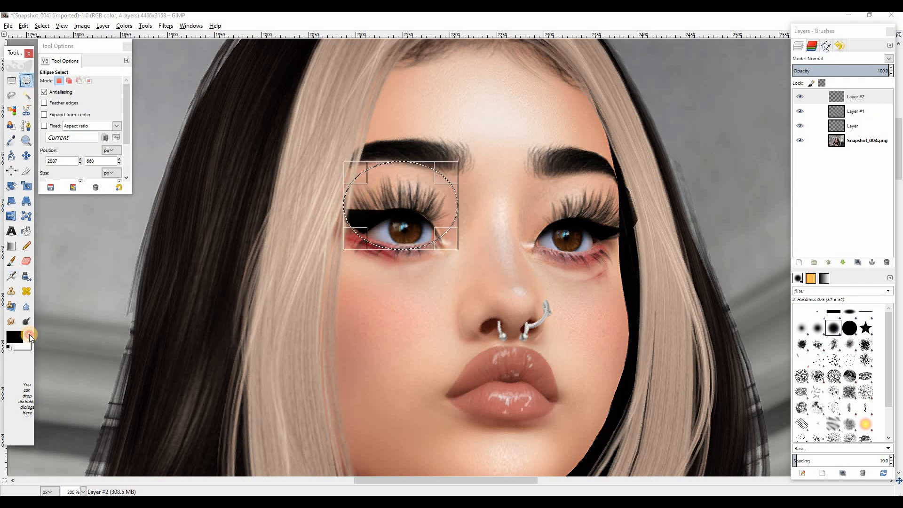
Swap the foreground colour to white and airbrush along the left-hand eye's lower lid inside the elliptical selection
{"action": "left_click", "coordinate": [29, 335]}
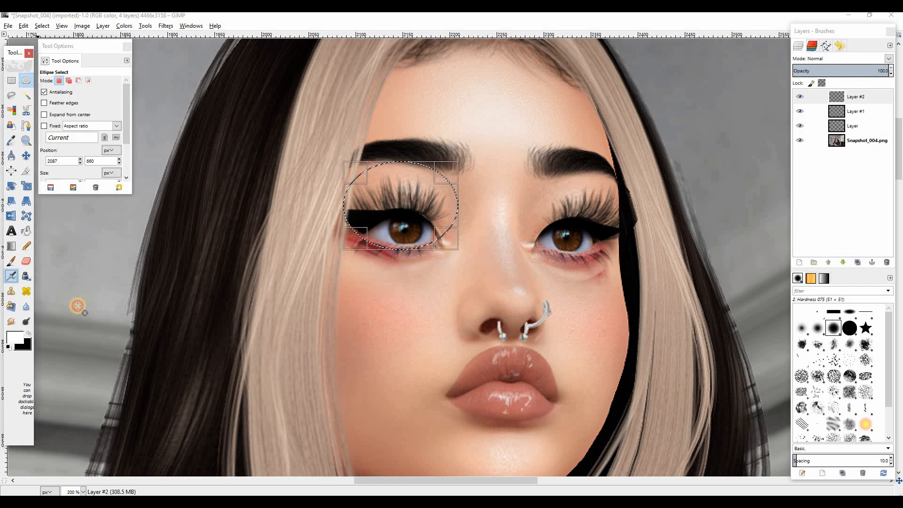
{"action": "left_click", "coordinate": [11, 276]}
{"action": "left_click_drag", "start_coordinate": [431, 263], "coordinate": [436, 263]}
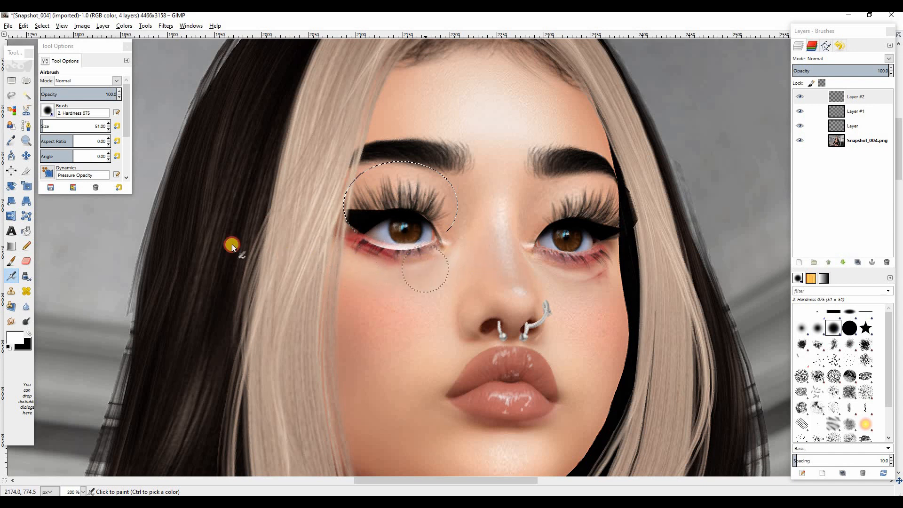
Clear the selection and erase excess white over the left-hand iris
{"action": "left_click", "coordinate": [41, 26]}
{"action": "left_click", "coordinate": [47, 49]}
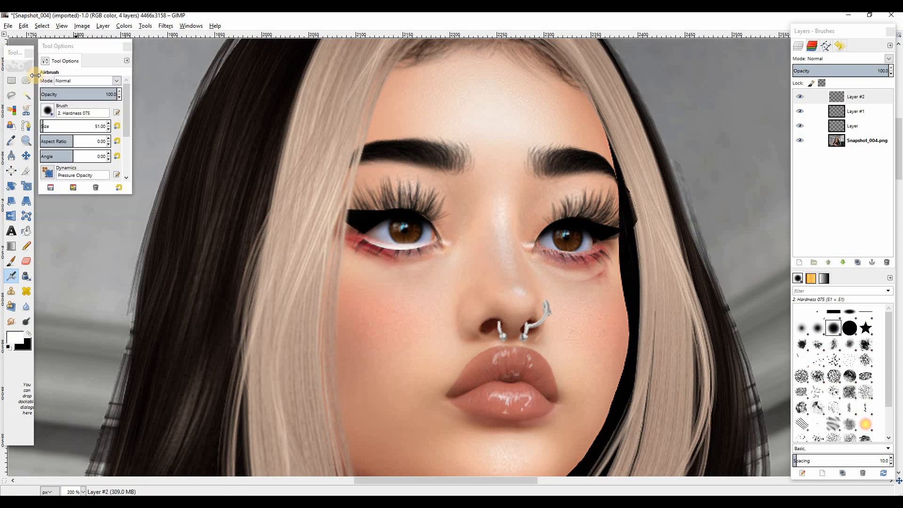
{"action": "left_click", "coordinate": [26, 261]}
{"action": "left_click", "coordinate": [404, 225]}
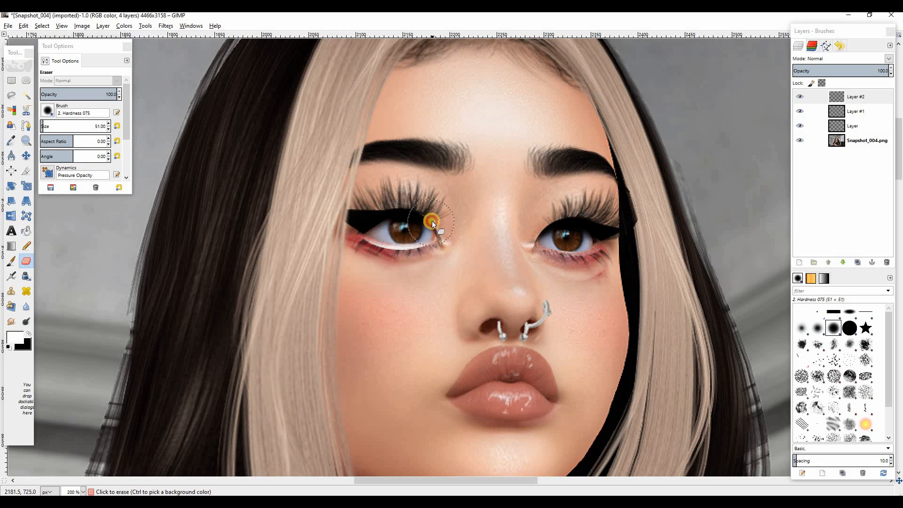
Draw an elliptical selection over the right-hand eye at about 2289, 693 px and airbrush white along its lower lid
{"action": "left_click", "coordinate": [26, 80]}
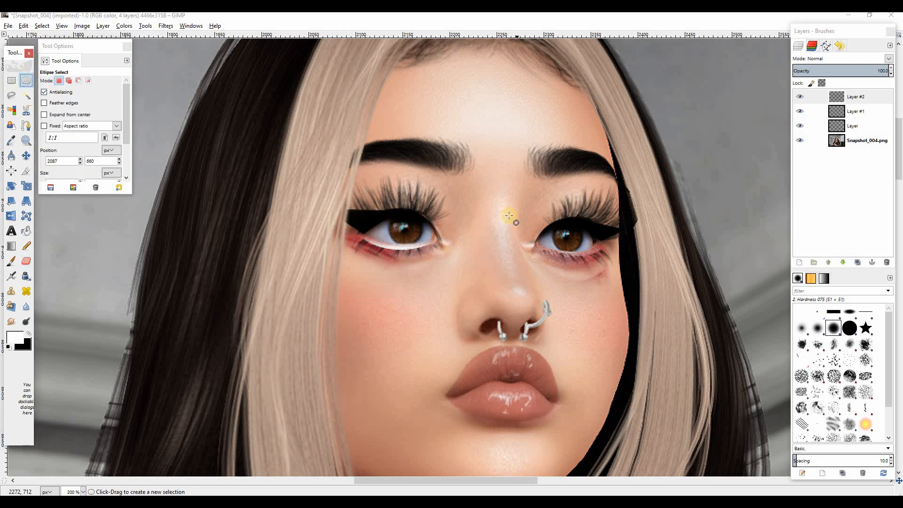
{"action": "left_click_drag", "start_coordinate": [540, 194], "coordinate": [606, 228]}
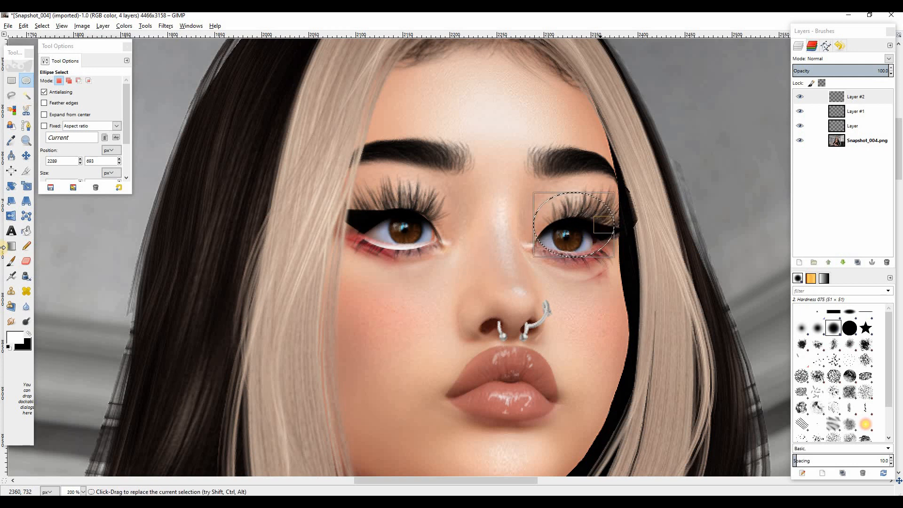
{"action": "left_click", "coordinate": [11, 276]}
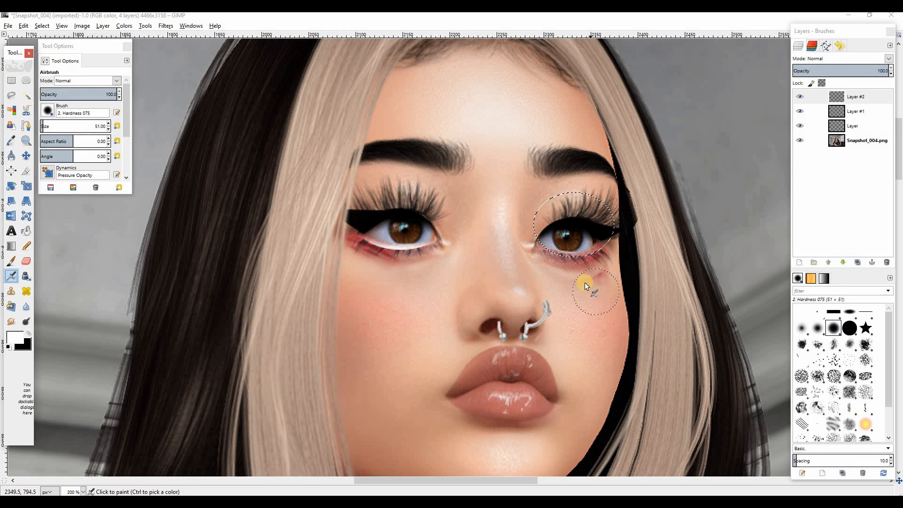
{"action": "left_click", "coordinate": [565, 276]}
{"action": "mouse_move", "coordinate": [552, 271]}
{"action": "left_mouse_down"}
{"action": "mouse_move", "coordinate": [532, 267]}
{"action": "mouse_move", "coordinate": [596, 267]}
{"action": "left_mouse_up"}
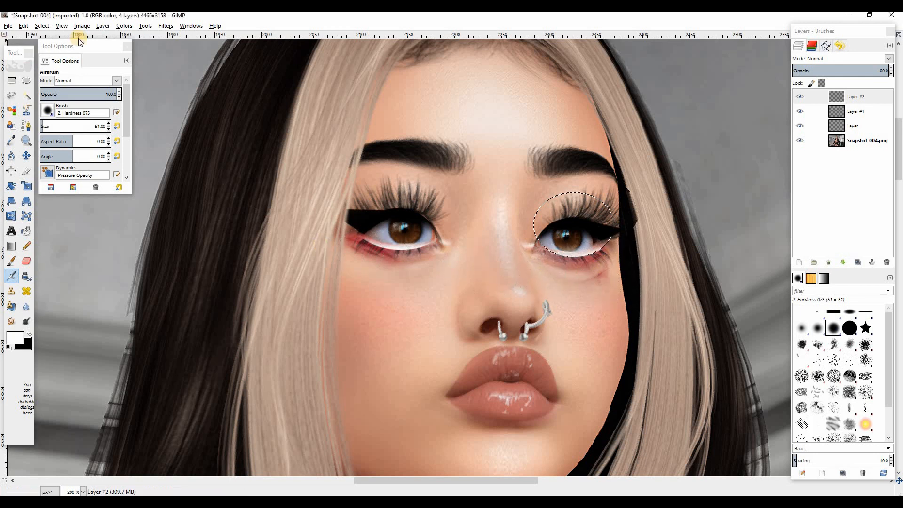
Clear the selection and erase excess white over the right-hand iris and outer corner
{"action": "left_click", "coordinate": [46, 27]}
{"action": "left_click", "coordinate": [52, 59]}
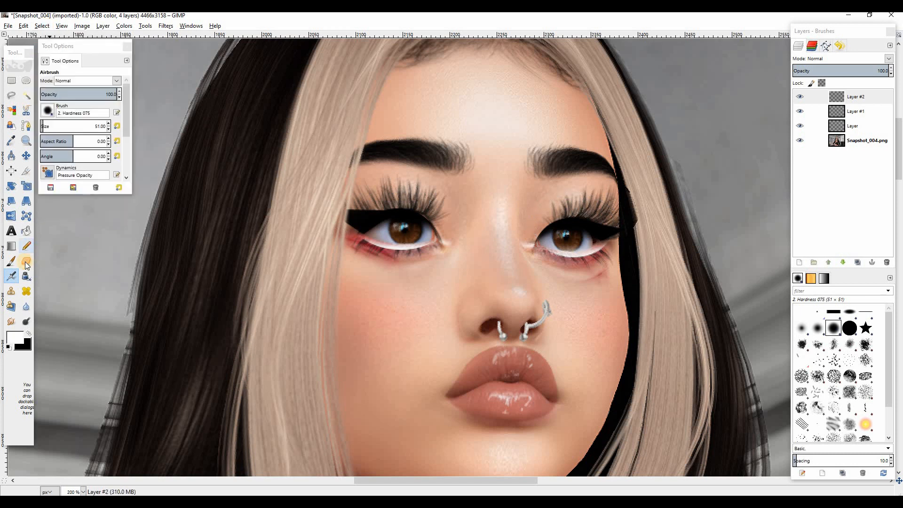
{"action": "key", "text": "shift+e"}
{"action": "left_click_drag", "start_coordinate": [558, 225], "coordinate": [569, 233]}
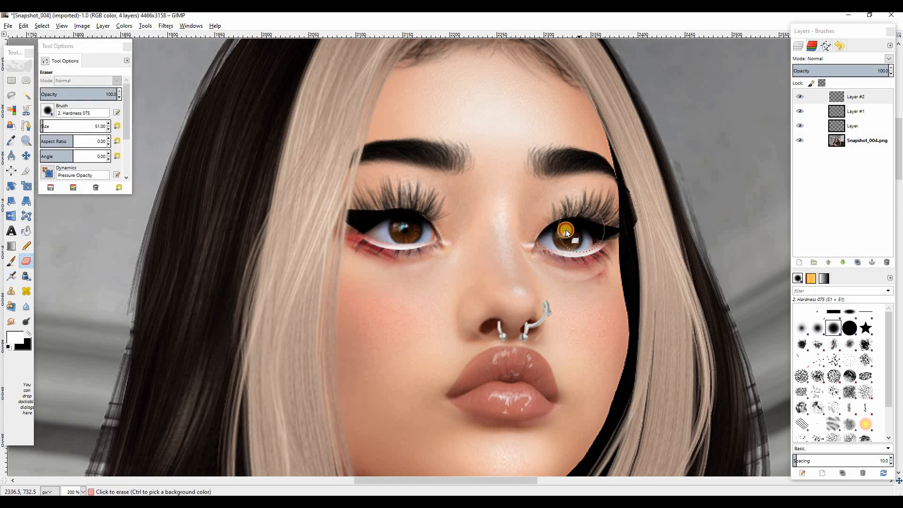
{"action": "left_click_drag", "start_coordinate": [608, 205], "coordinate": [610, 205]}
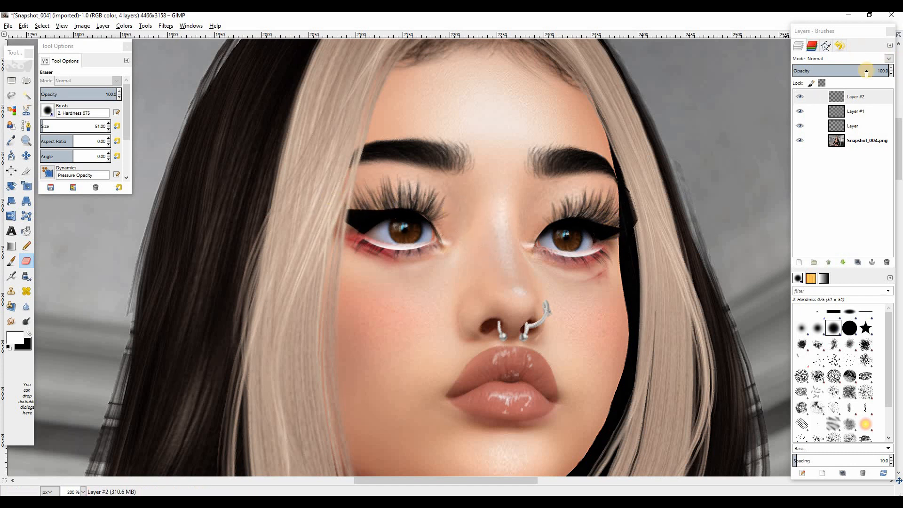
Reduce the white lower-lid layer's opacity to 63.9 and add a new transparent layer
{"action": "left_click_drag", "start_coordinate": [866, 72], "coordinate": [852, 74]}
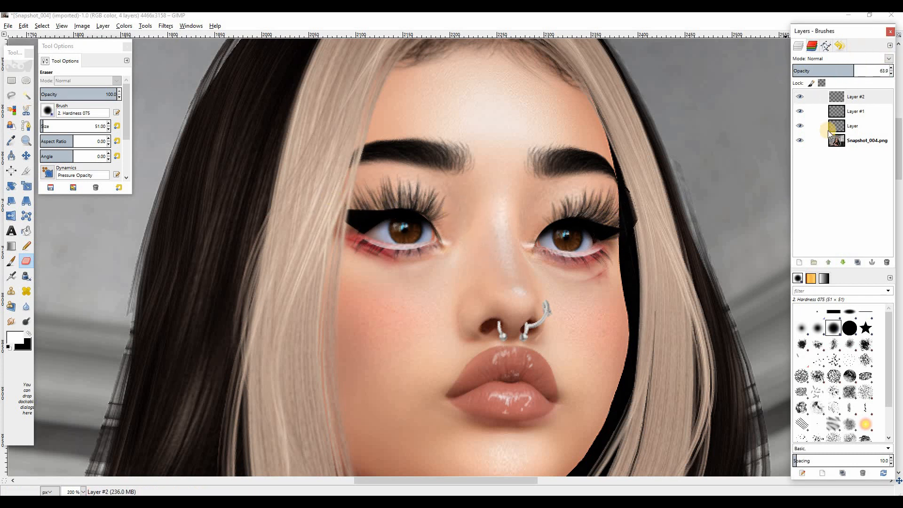
{"action": "left_click", "coordinate": [800, 263]}
{"action": "left_click", "coordinate": [451, 321]}
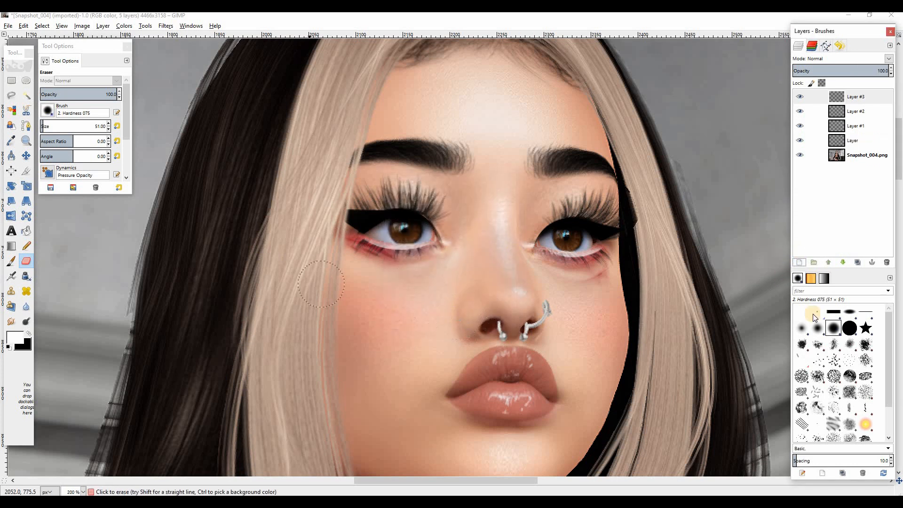
Paint a round white highlight on each iris with the Paintbrush, using the 2. Hardness 100 brush at size 10
{"action": "left_click", "coordinate": [849, 329]}
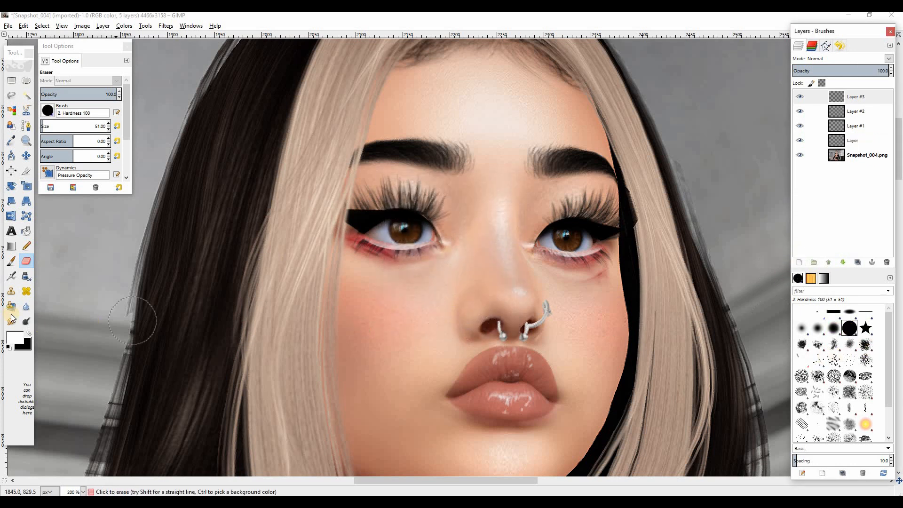
{"action": "left_click", "coordinate": [13, 263]}
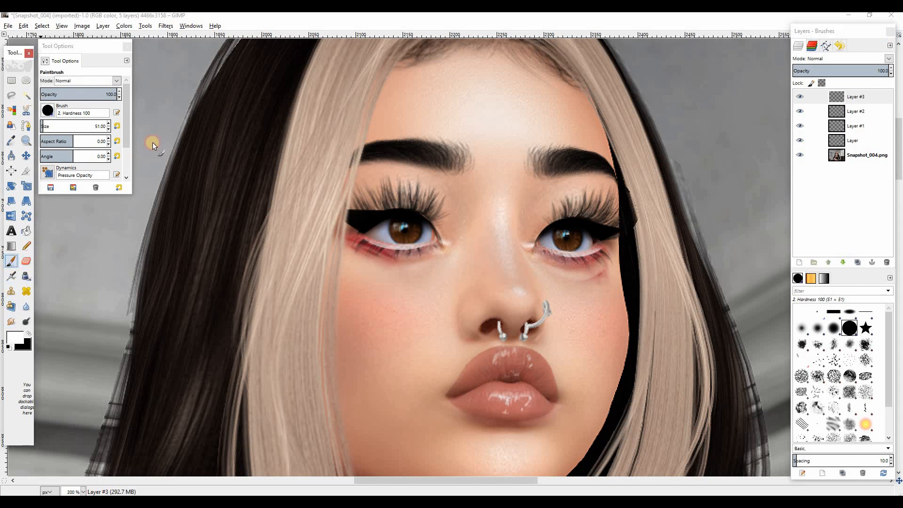
{"action": "left_click", "coordinate": [109, 130]}
{"action": "left_click", "coordinate": [109, 130]}
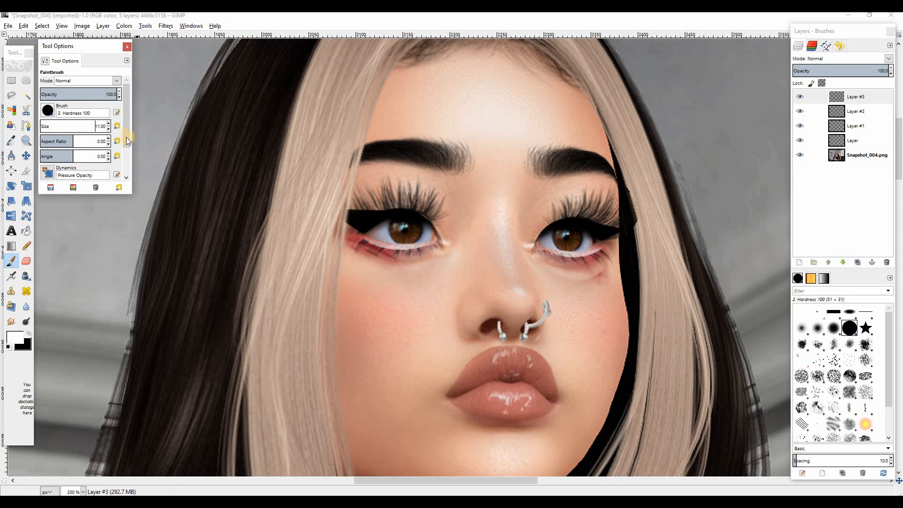
{"action": "left_click", "coordinate": [109, 130]}
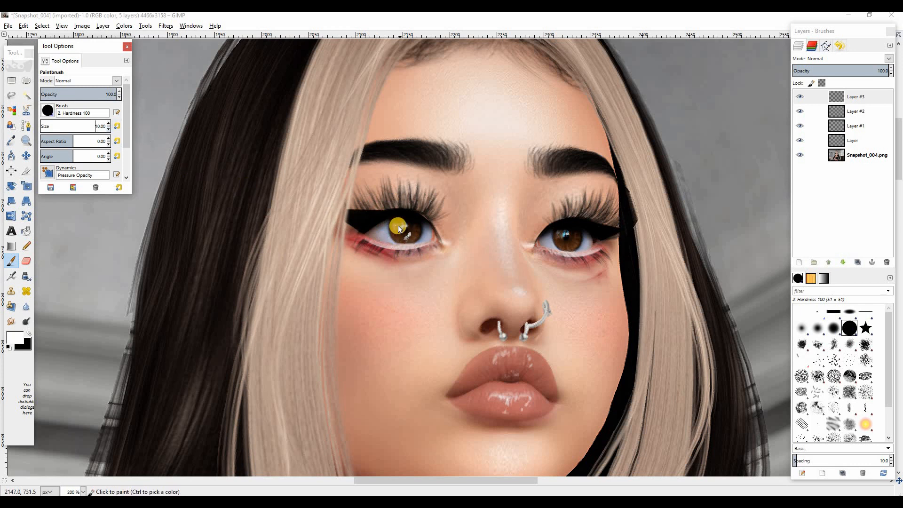
{"action": "left_click", "coordinate": [397, 225]}
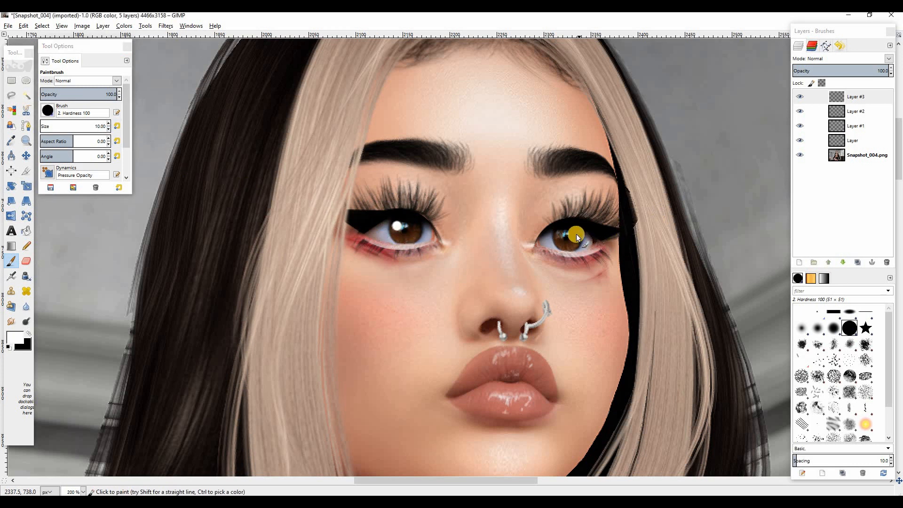
Reduce the eye highlight layer's opacity to about 74 and add a new transparent layer above it
{"action": "left_click", "coordinate": [865, 70]}
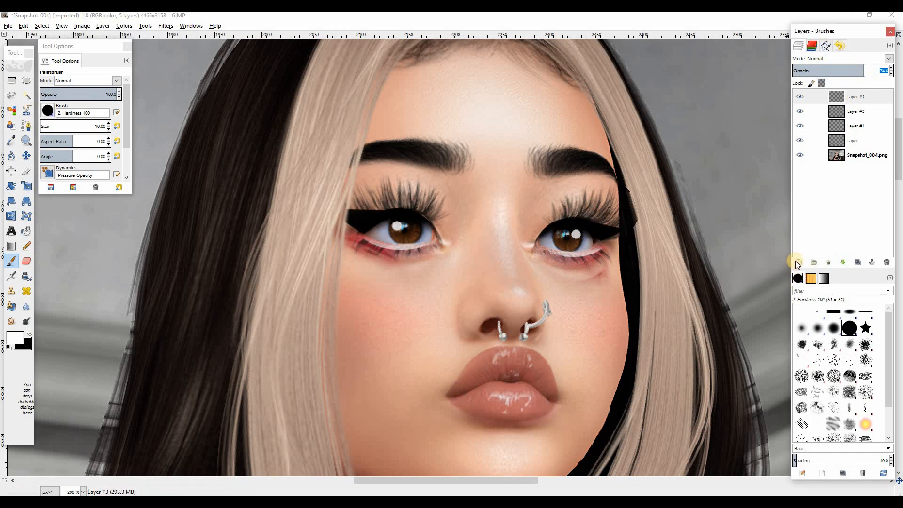
{"action": "key", "text": "shift+ctrl+n"}
{"action": "left_click", "coordinate": [493, 320]}
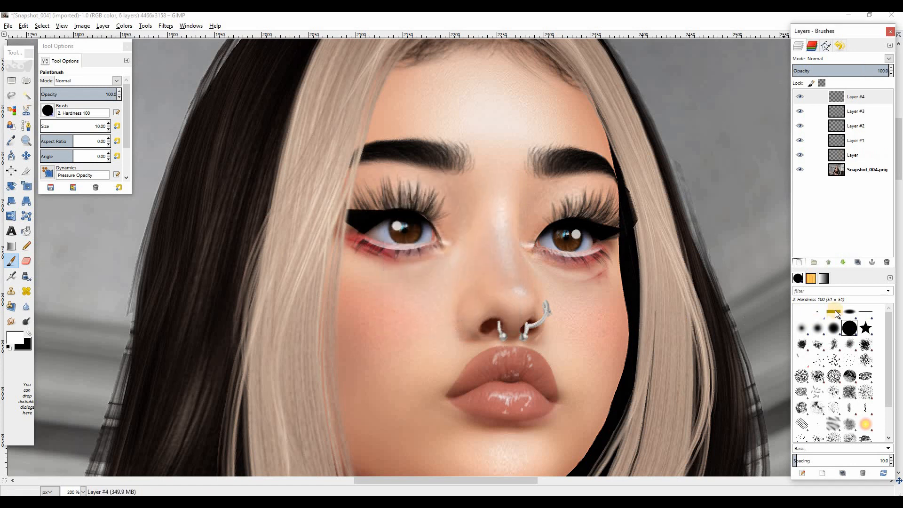
Airbrush a soft black crease above the left-hand eye within the existing elliptical selection, using the 2. Hardness 075 brush at size 51
{"action": "left_click", "coordinate": [834, 329]}
{"action": "left_click", "coordinate": [10, 276]}
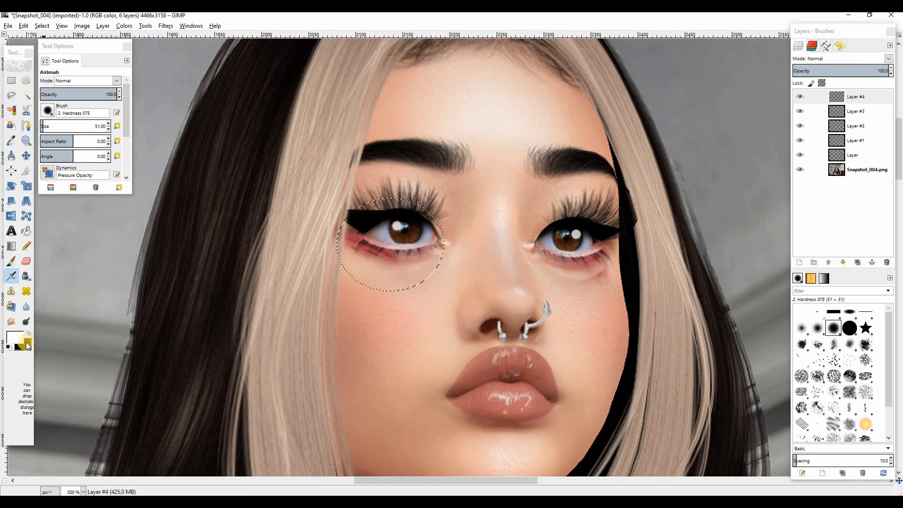
{"action": "left_click", "coordinate": [27, 334]}
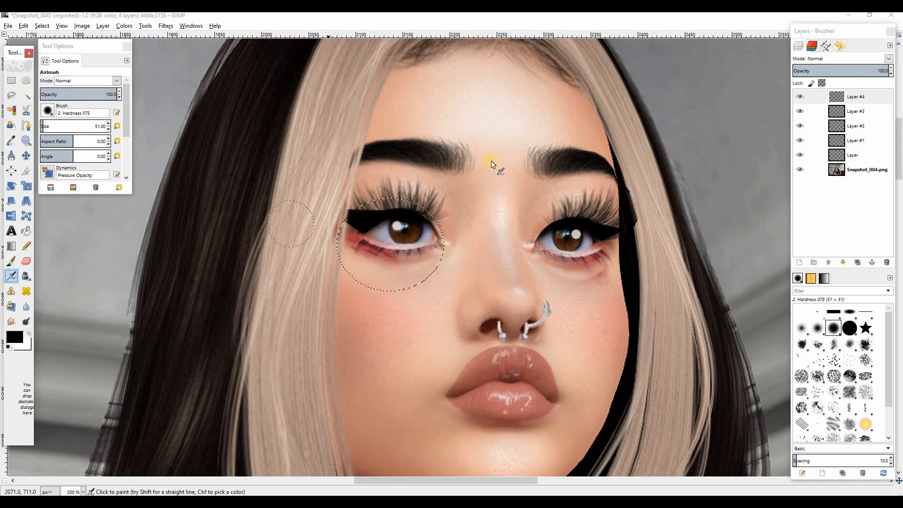
{"action": "left_click", "coordinate": [427, 191]}
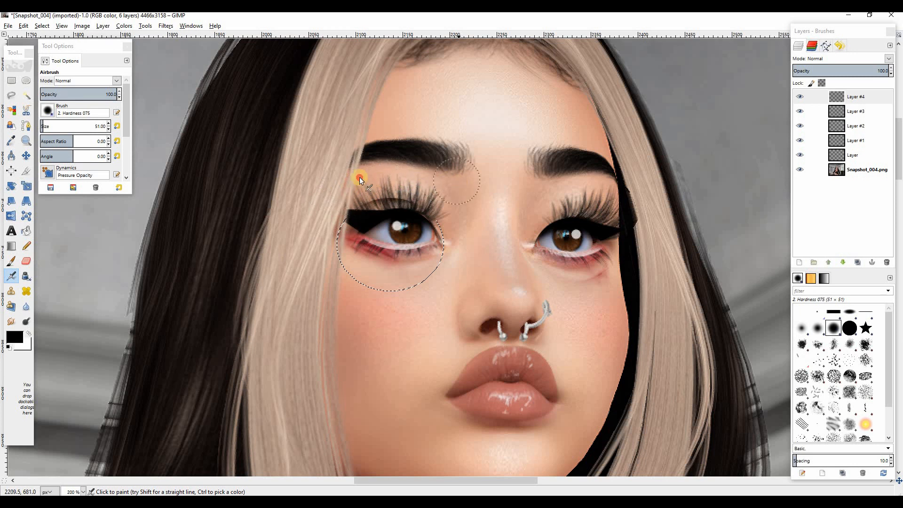
Place an elliptical selection around the right-hand eye and airbrush a black crease over its upper lid
{"action": "left_click", "coordinate": [26, 81]}
{"action": "mouse_move", "coordinate": [547, 244]}
{"action": "left_mouse_down"}
{"action": "mouse_move", "coordinate": [606, 308]}
{"action": "mouse_move", "coordinate": [627, 316]}
{"action": "left_mouse_up"}
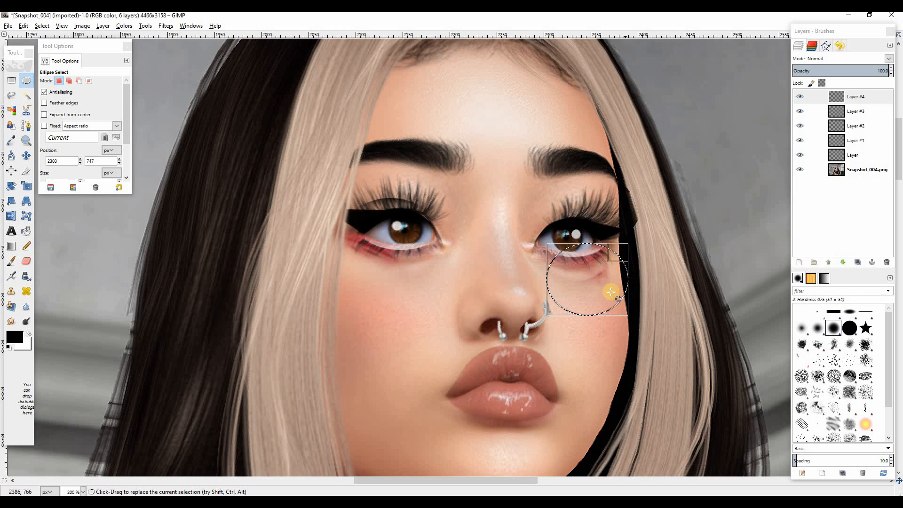
{"action": "left_click_drag", "start_coordinate": [586, 249], "coordinate": [570, 217]}
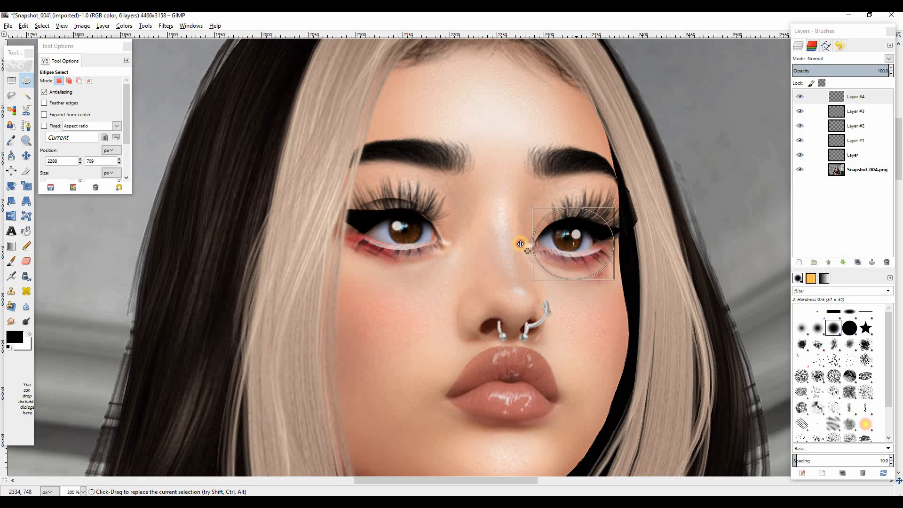
{"action": "left_click", "coordinate": [11, 276]}
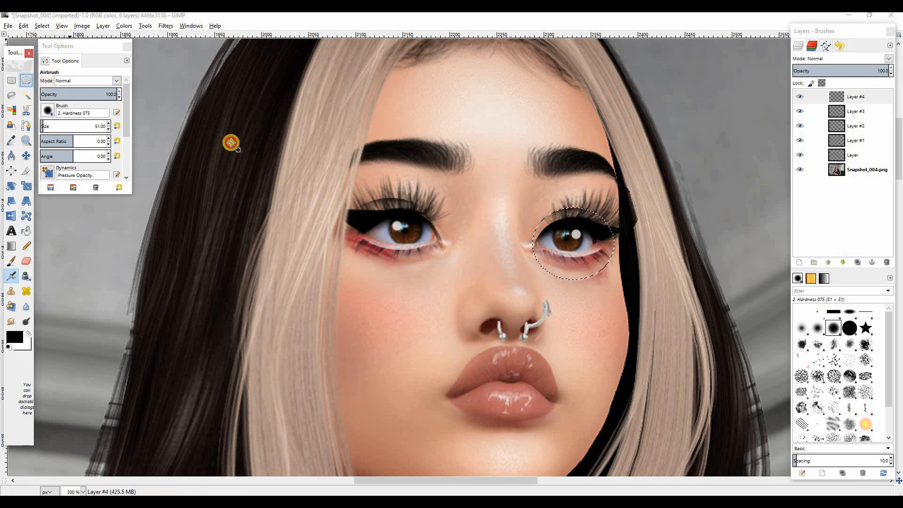
Place an elliptical selection around the left-hand eye and airbrush soft black shading along its lower lid edge
{"action": "key", "text": "e"}
{"action": "mouse_move", "coordinate": [338, 174]}
{"action": "left_mouse_down"}
{"action": "mouse_move", "coordinate": [404, 235]}
{"action": "mouse_move", "coordinate": [417, 263]}
{"action": "left_mouse_up"}
{"action": "left_click_drag", "start_coordinate": [375, 228], "coordinate": [397, 232]}
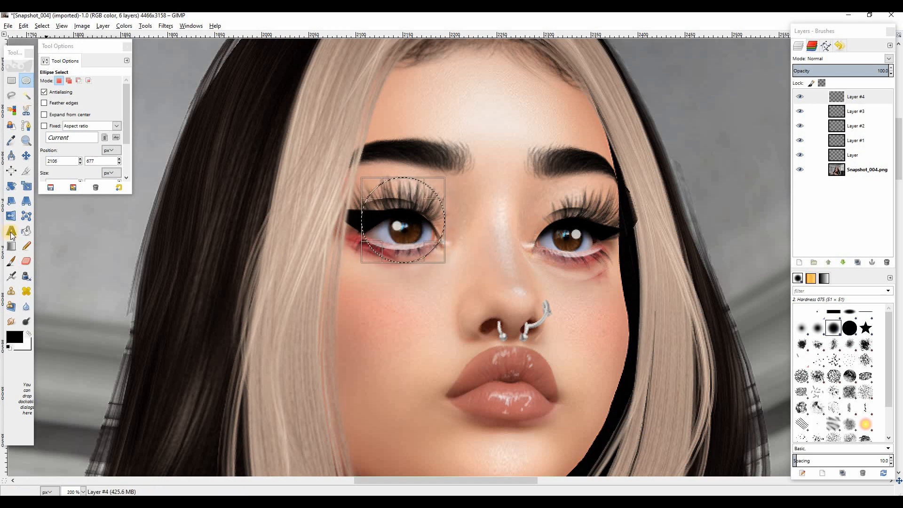
{"action": "left_click", "coordinate": [11, 276]}
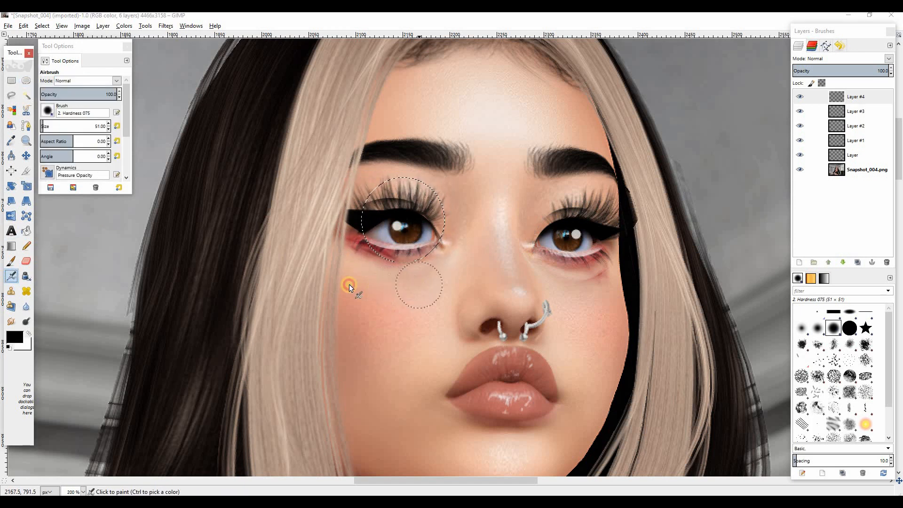
{"action": "left_click_drag", "start_coordinate": [349, 287], "coordinate": [398, 281]}
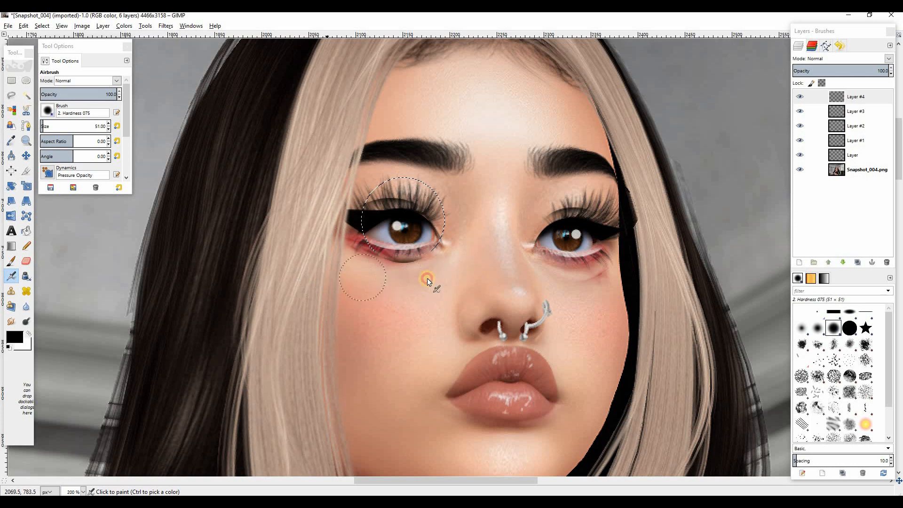
Make an elliptical selection around the right-hand eye, airbrush black shading along its lower edge, and clear the selection
{"action": "left_click", "coordinate": [26, 81]}
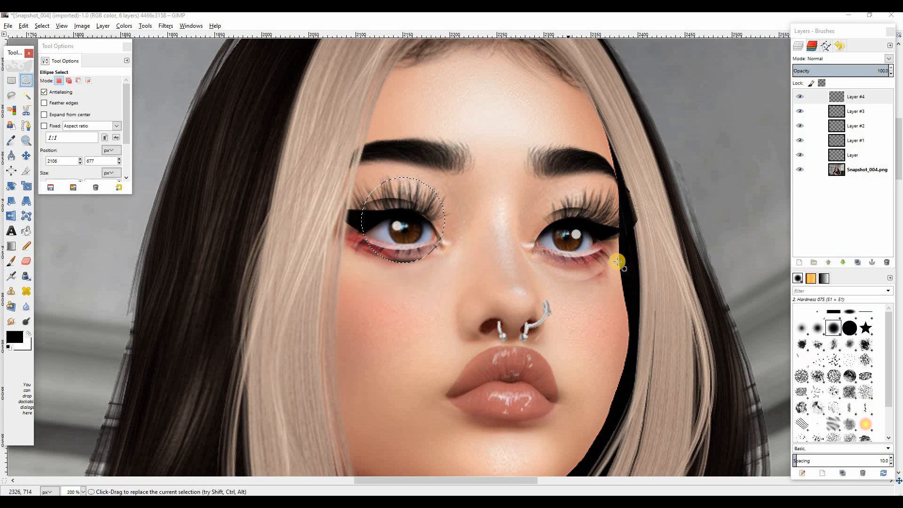
{"action": "left_click_drag", "start_coordinate": [536, 214], "coordinate": [593, 253]}
{"action": "left_click", "coordinate": [11, 276]}
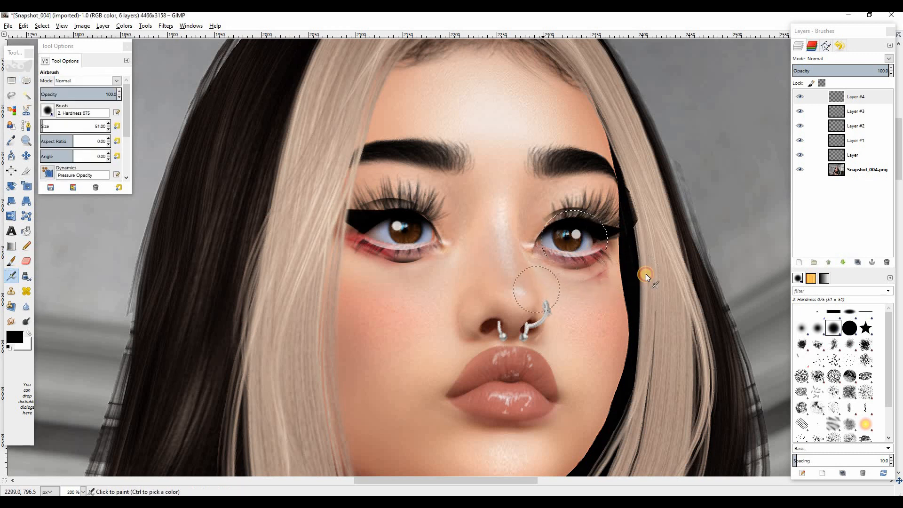
{"action": "left_click", "coordinate": [42, 26]}
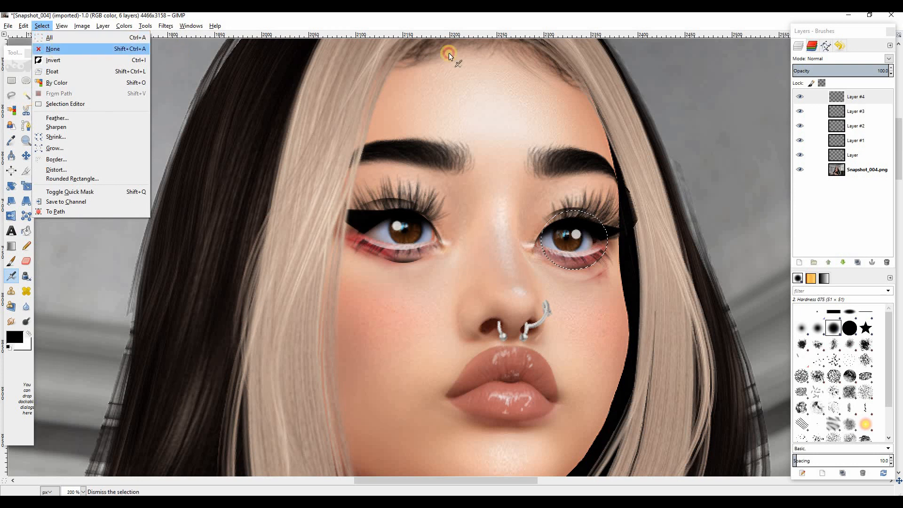
{"action": "key", "text": "Return"}
Set the black eye-shading layer's mode to Overlay and add a new transparent layer above it
{"action": "left_click", "coordinate": [888, 58]}
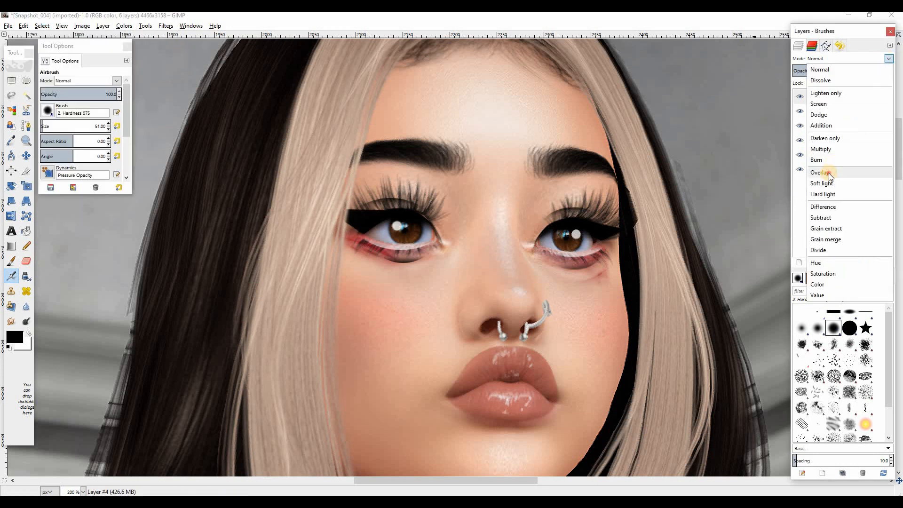
{"action": "left_click", "coordinate": [829, 173]}
{"action": "left_click", "coordinate": [803, 97]}
{"action": "left_click", "coordinate": [803, 97]}
{"action": "left_click", "coordinate": [803, 96]}
{"action": "left_click", "coordinate": [802, 97]}
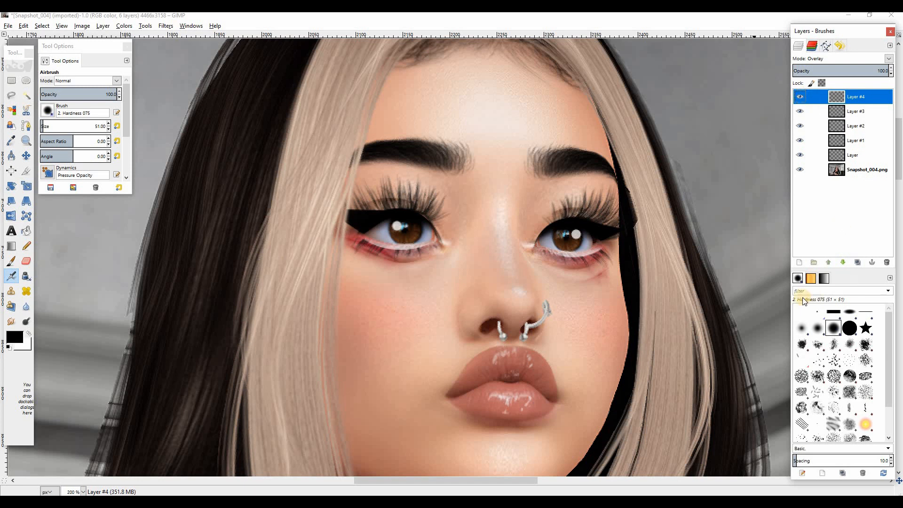
{"action": "left_click", "coordinate": [800, 263]}
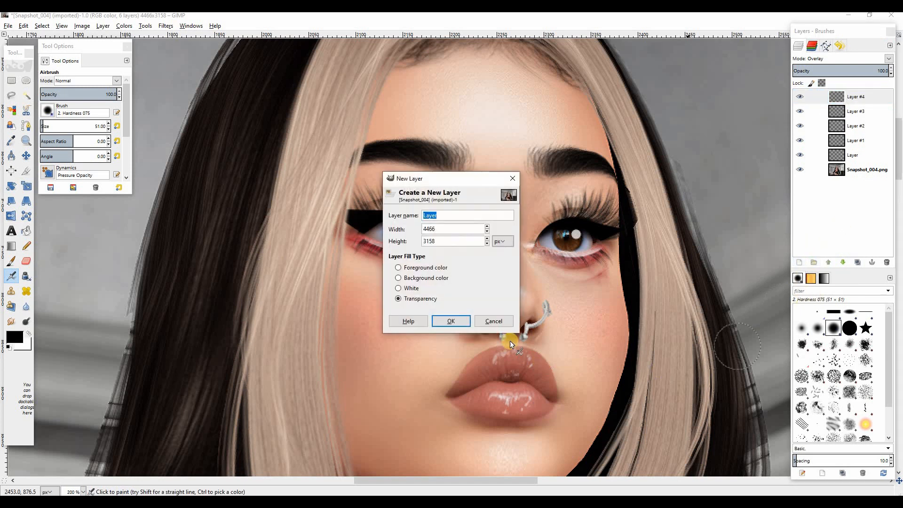
{"action": "left_click", "coordinate": [455, 321]}
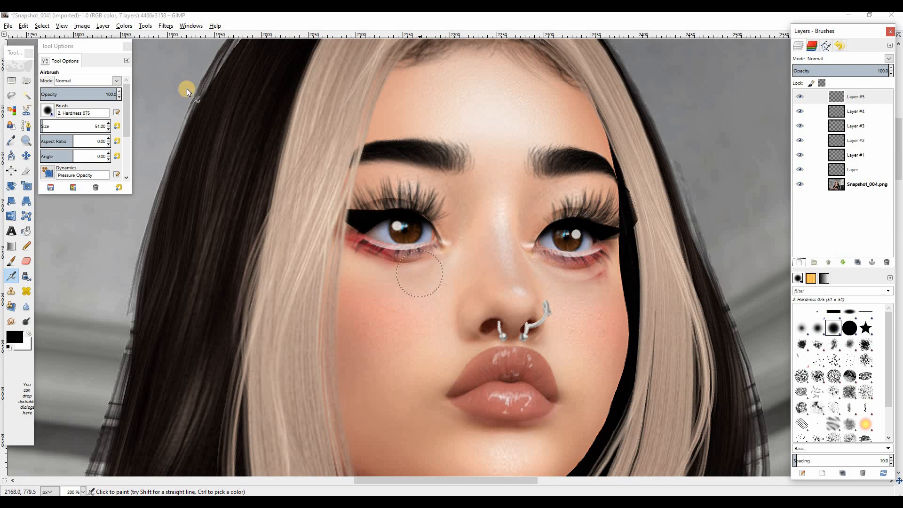
Place an elliptical selection over the left-hand eye up to the brow and airbrush a white highlight beneath that eyebrow
{"action": "left_click", "coordinate": [29, 79]}
{"action": "left_click_drag", "start_coordinate": [340, 201], "coordinate": [465, 298]}
{"action": "left_click_drag", "start_coordinate": [390, 247], "coordinate": [374, 204]}
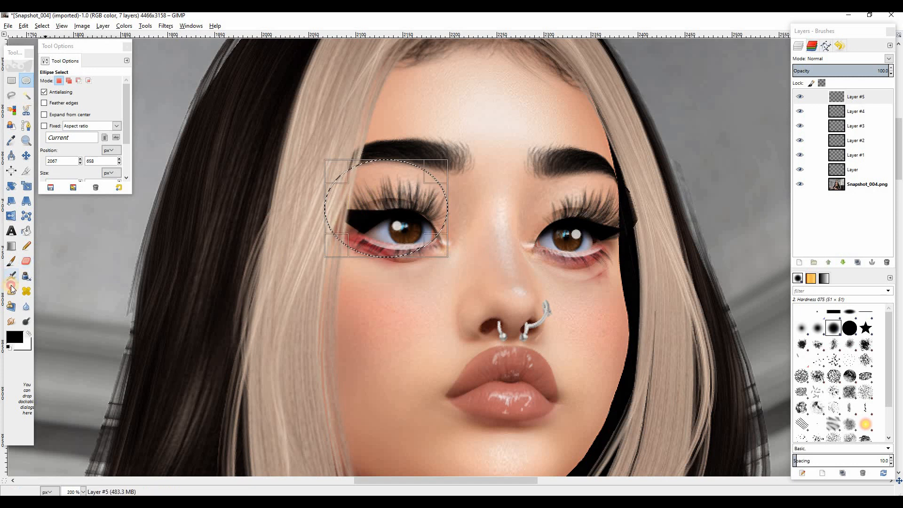
{"action": "left_click", "coordinate": [11, 276]}
{"action": "left_click", "coordinate": [29, 333]}
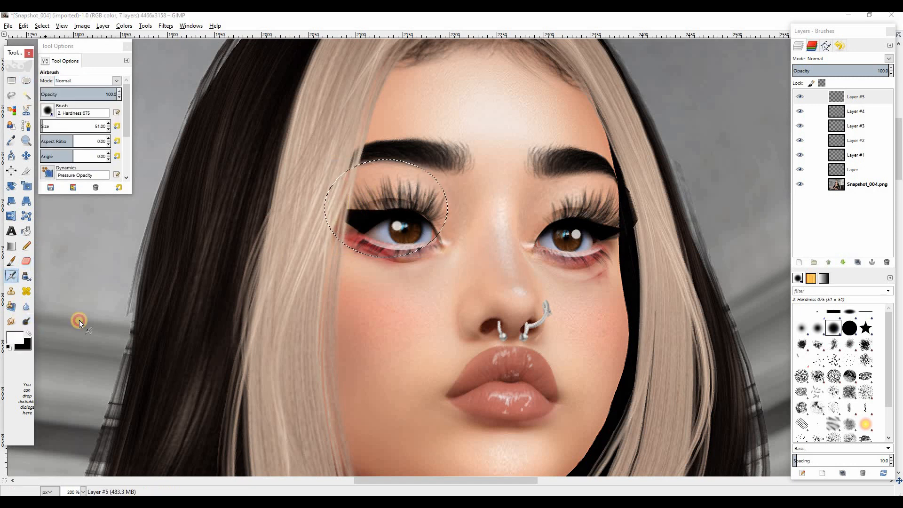
{"action": "left_click", "coordinate": [444, 151]}
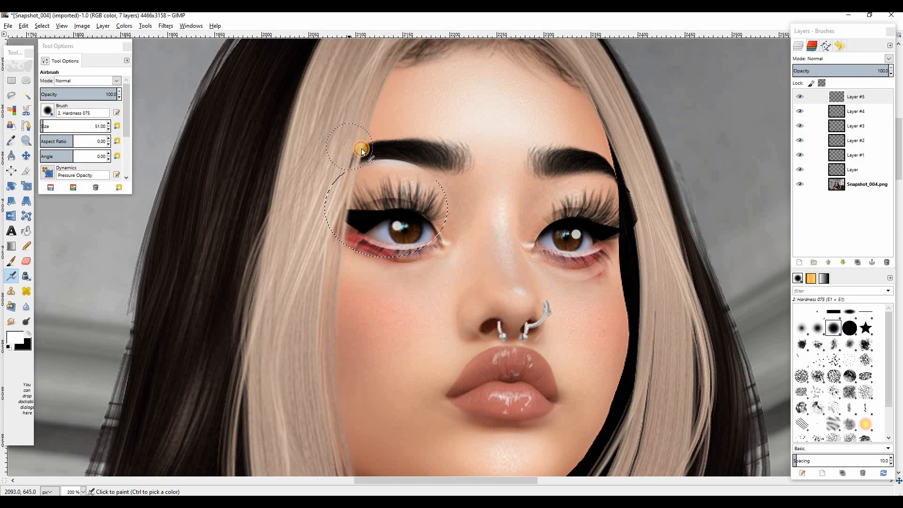
Place an elliptical selection over the right-hand eye, airbrush a white highlight beneath its eyebrow, and clear the selection
{"action": "left_click", "coordinate": [26, 81]}
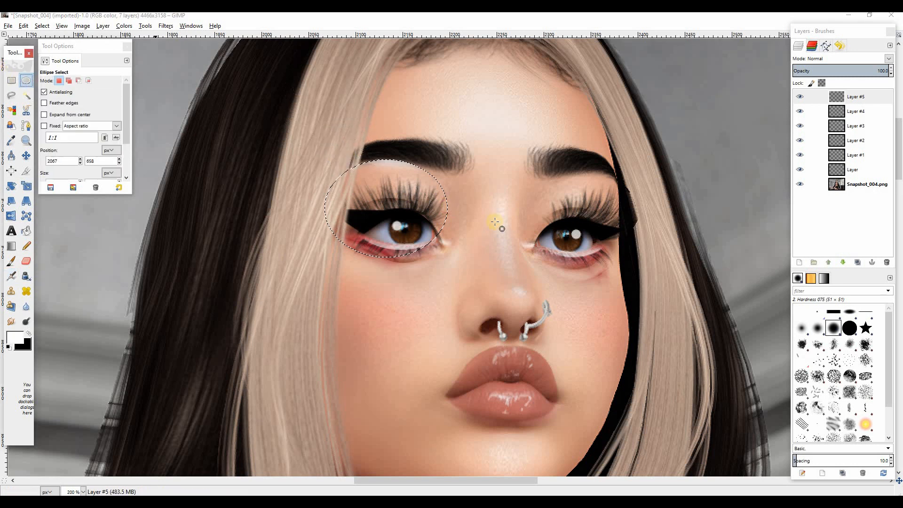
{"action": "left_click_drag", "start_coordinate": [531, 204], "coordinate": [649, 304]}
{"action": "left_click_drag", "start_coordinate": [596, 260], "coordinate": [592, 226]}
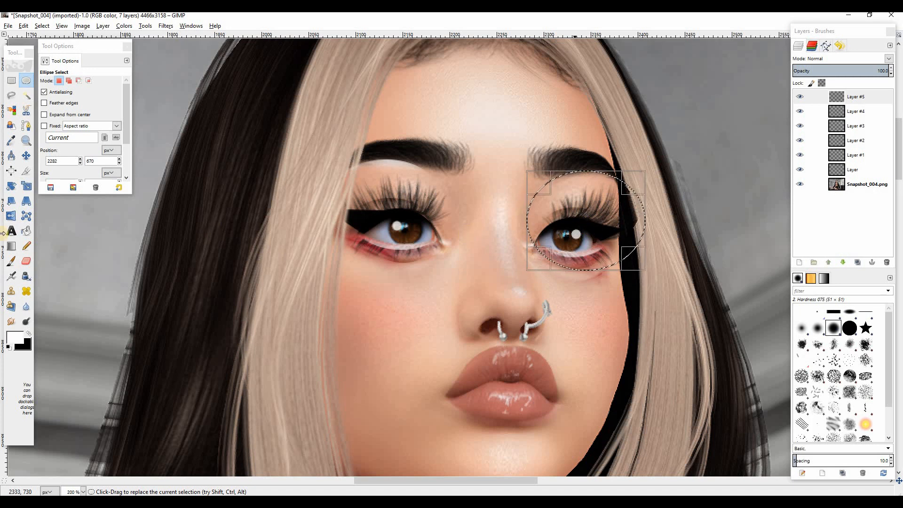
{"action": "left_click", "coordinate": [12, 277]}
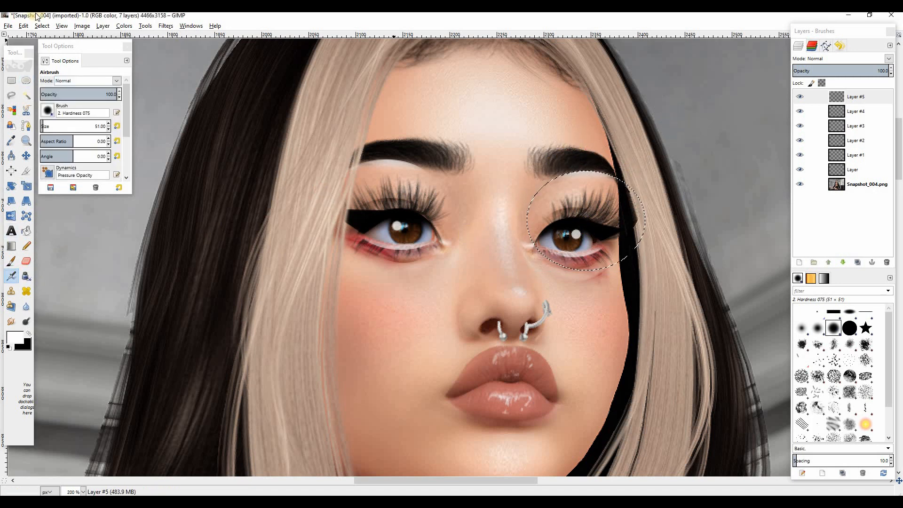
{"action": "left_click", "coordinate": [42, 26]}
{"action": "left_click", "coordinate": [52, 49]}
Erase excess white around the left-hand eyebrow and the adjacent hair
{"action": "left_click", "coordinate": [26, 263]}
{"action": "mouse_move", "coordinate": [405, 121]}
{"action": "left_mouse_down"}
{"action": "mouse_move", "coordinate": [436, 140]}
{"action": "mouse_move", "coordinate": [425, 172]}
{"action": "left_mouse_up"}
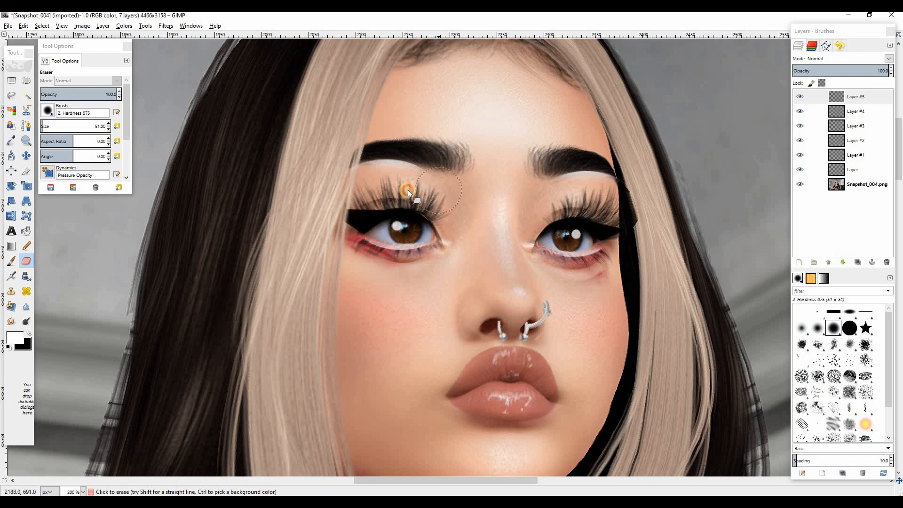
{"action": "left_click_drag", "start_coordinate": [330, 151], "coordinate": [309, 179]}
Set the brow highlight layer's mode to Overlay and add a new transparent layer above it
{"action": "left_click", "coordinate": [888, 59]}
{"action": "left_click", "coordinate": [825, 177]}
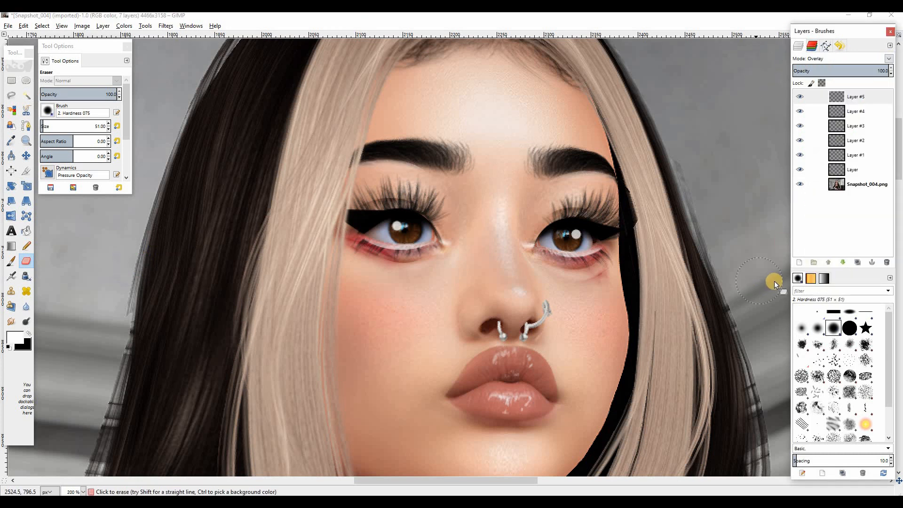
{"action": "left_click", "coordinate": [796, 261]}
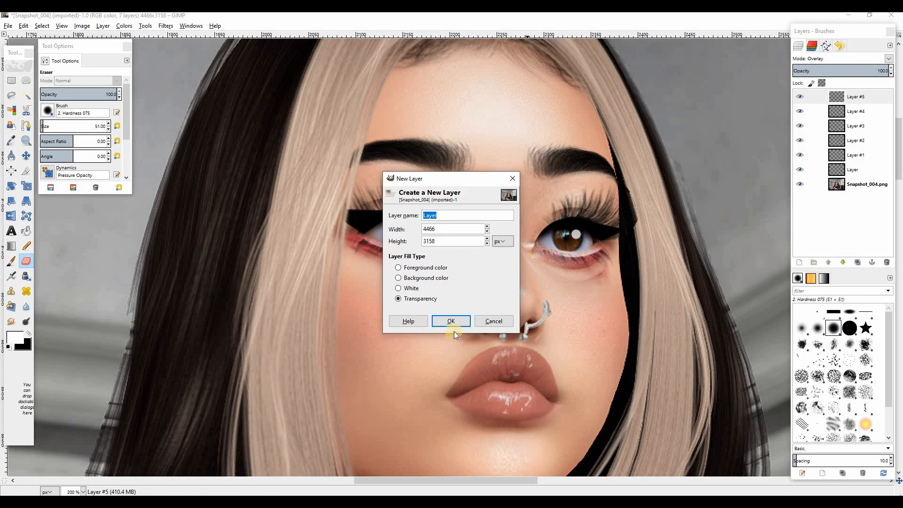
{"action": "left_click", "coordinate": [455, 318]}
Place a large elliptical selection over the right-hand eye and cheek with its edge running along the side of the nose
{"action": "scroll", "coordinate": [445, 215], "scroll_direction": "down", "scroll_amount": 1}
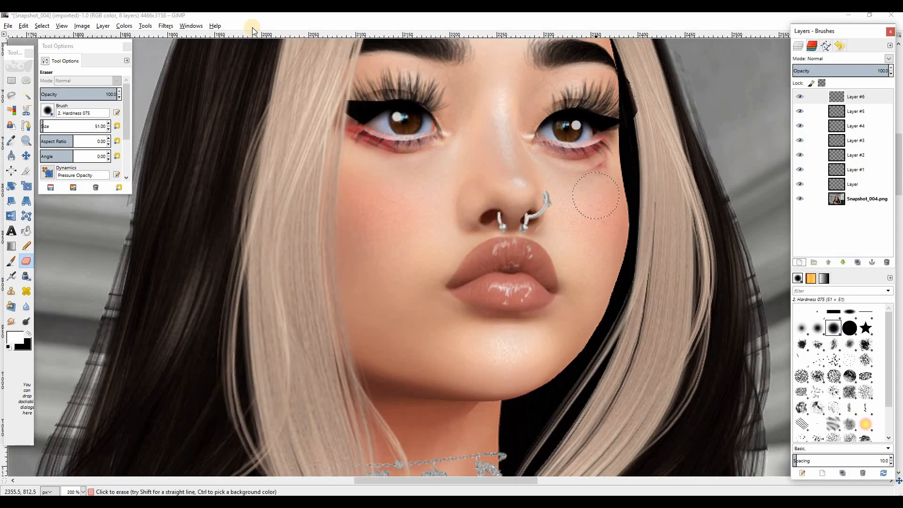
{"action": "left_click", "coordinate": [27, 80]}
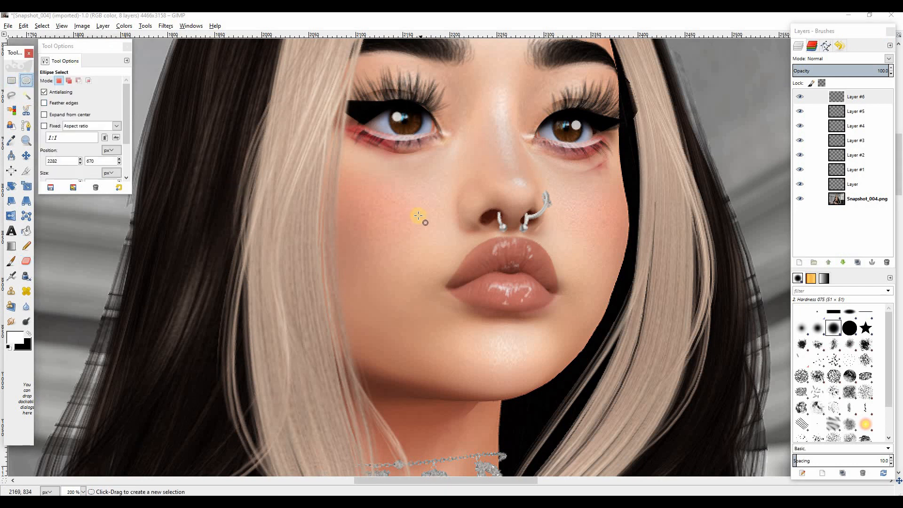
{"action": "scroll", "coordinate": [418, 216], "scroll_direction": "up", "scroll_amount": 3}
{"action": "left_click_drag", "start_coordinate": [526, 171], "coordinate": [693, 373]}
{"action": "mouse_move", "coordinate": [611, 267]}
{"action": "left_mouse_down"}
{"action": "mouse_move", "coordinate": [621, 238]}
{"action": "mouse_move", "coordinate": [631, 238]}
{"action": "mouse_move", "coordinate": [611, 250]}
{"action": "left_mouse_up"}
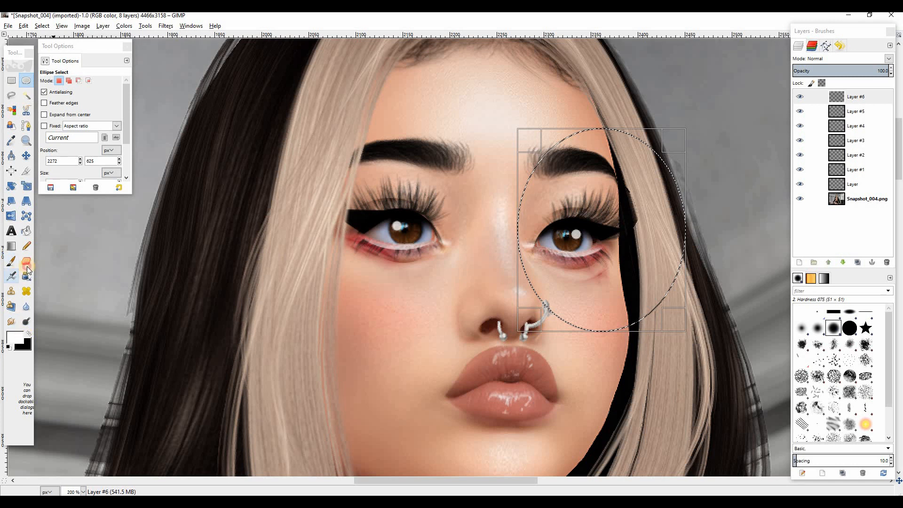
Switch to the Airbrush and set the foreground colour to a reddish brown sampled from the shaded skin near the jaw
{"action": "left_click", "coordinate": [12, 276]}
{"action": "left_click", "coordinate": [14, 337]}
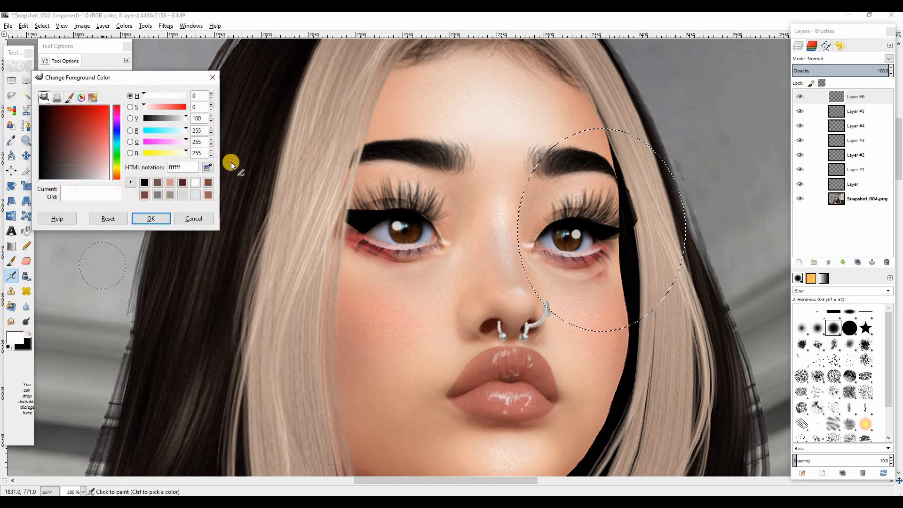
{"action": "left_click", "coordinate": [211, 169]}
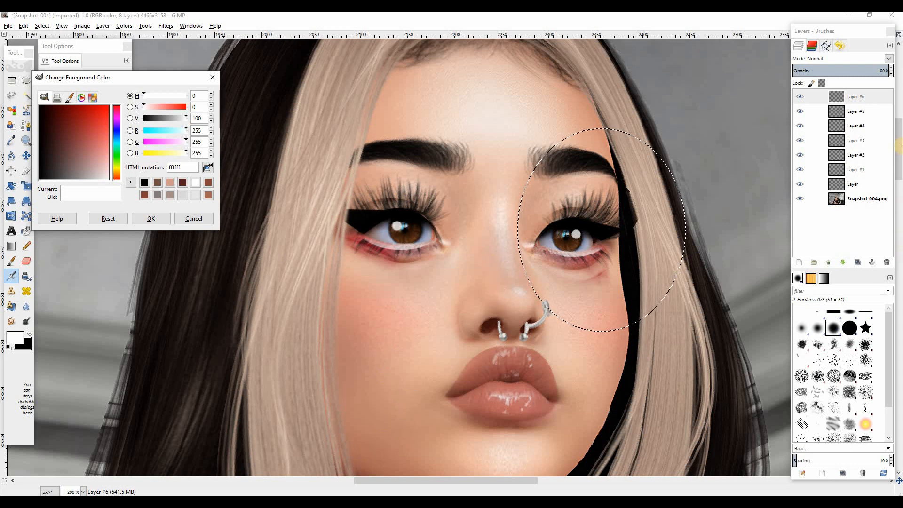
{"action": "left_click", "coordinate": [845, 34]}
{"action": "left_click_drag", "start_coordinate": [845, 33], "coordinate": [834, 35]}
{"action": "scroll", "coordinate": [261, 176], "scroll_direction": "down", "scroll_amount": 5}
{"action": "left_click", "coordinate": [208, 169]}
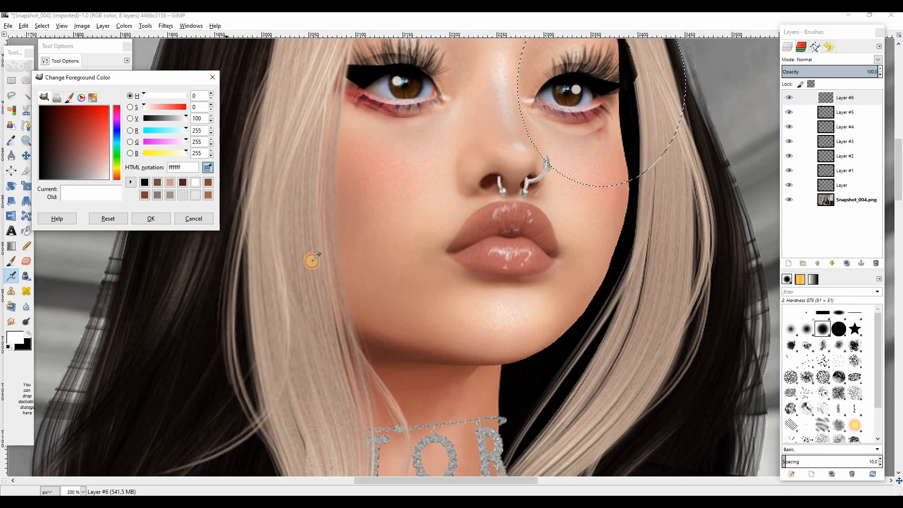
{"action": "left_click", "coordinate": [390, 363]}
{"action": "left_click_drag", "start_coordinate": [390, 363], "coordinate": [347, 303]}
{"action": "scroll", "coordinate": [347, 303], "scroll_direction": "up", "scroll_amount": 7}
{"action": "left_click", "coordinate": [150, 219]}
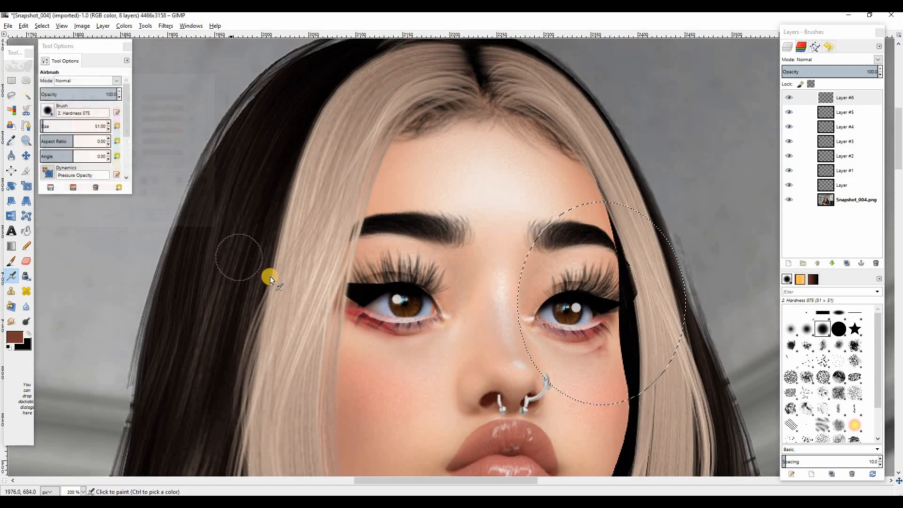
Airbrush brown contour shading down the right-hand side of the nose along the selection edge, and clear the selection
{"action": "scroll", "coordinate": [270, 276], "scroll_direction": "down", "scroll_amount": 3}
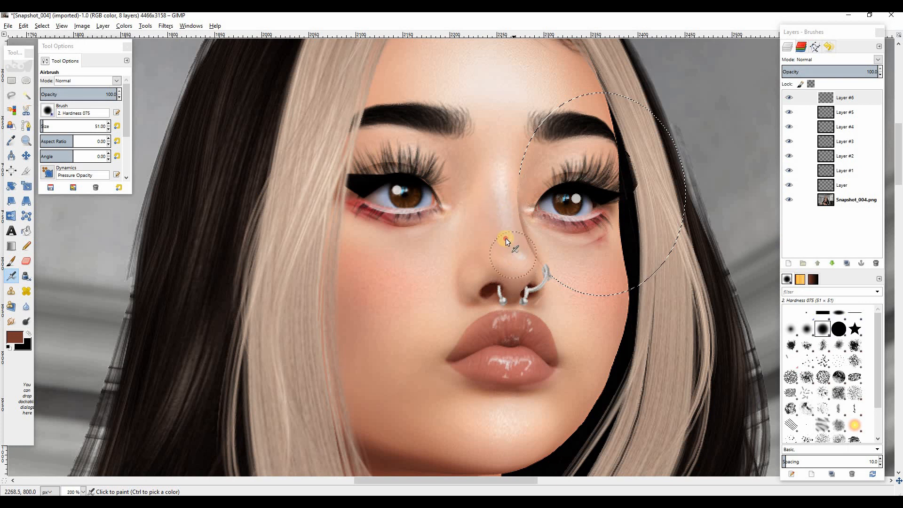
{"action": "left_click_drag", "start_coordinate": [500, 171], "coordinate": [503, 185]}
{"action": "left_click_drag", "start_coordinate": [521, 260], "coordinate": [526, 273]}
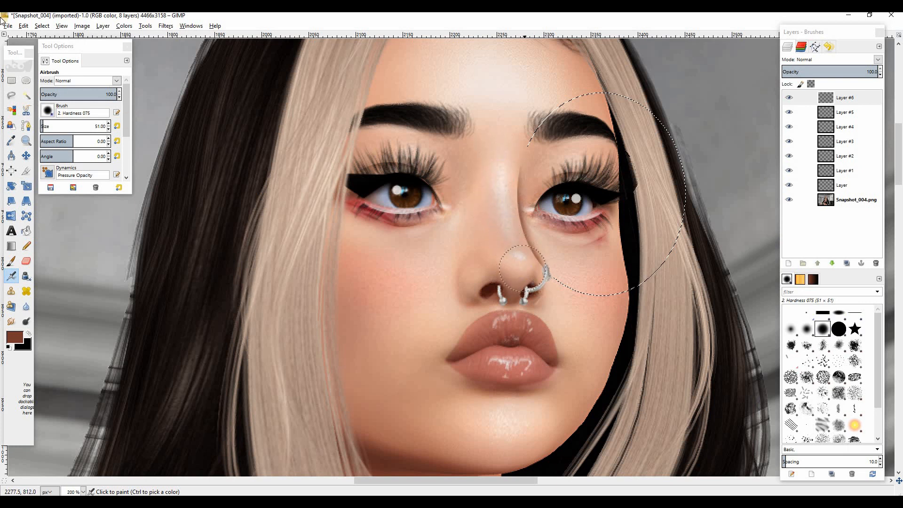
{"action": "left_click", "coordinate": [42, 26]}
{"action": "left_click", "coordinate": [49, 48]}
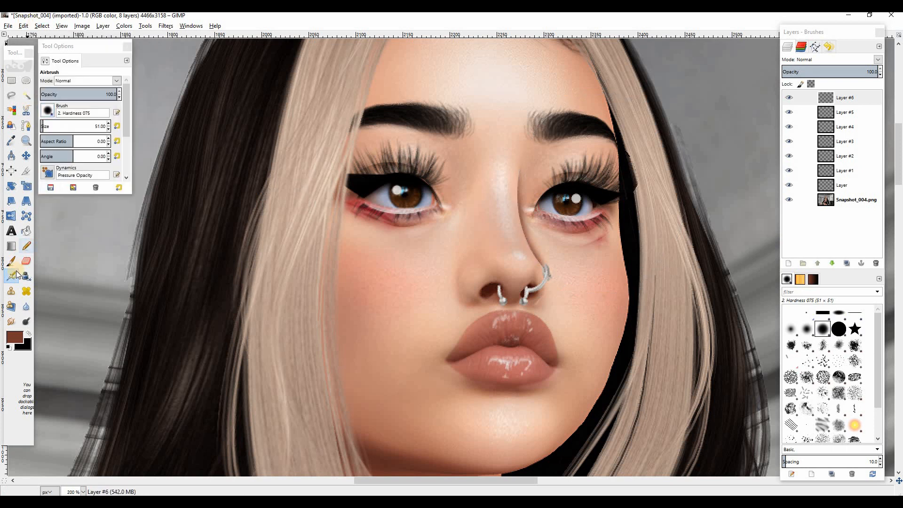
Blur the edge of the nose's right-hand contour shading and set its layer opacity to 41
{"action": "left_click", "coordinate": [27, 308]}
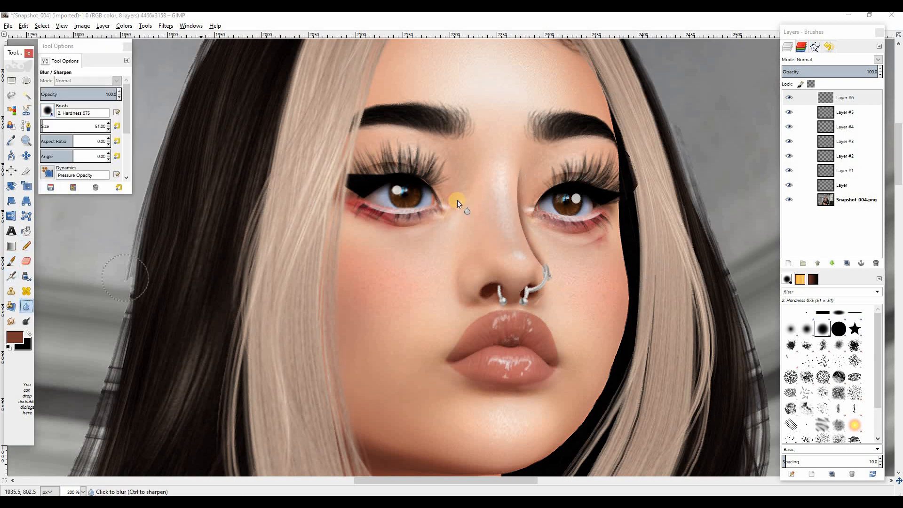
{"action": "mouse_move", "coordinate": [582, 50]}
{"action": "left_mouse_down"}
{"action": "mouse_move", "coordinate": [612, 186]}
{"action": "mouse_move", "coordinate": [541, 226]}
{"action": "left_mouse_up"}
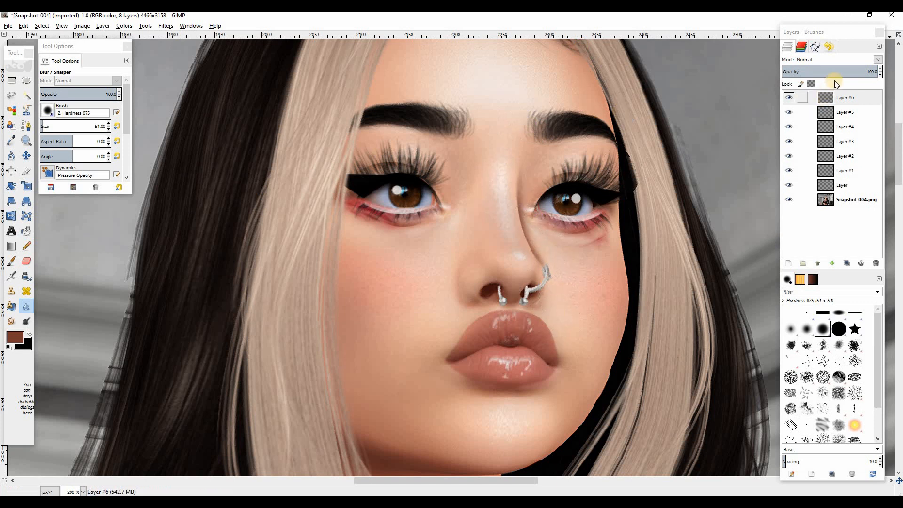
{"action": "left_click_drag", "start_coordinate": [829, 72], "coordinate": [814, 99]}
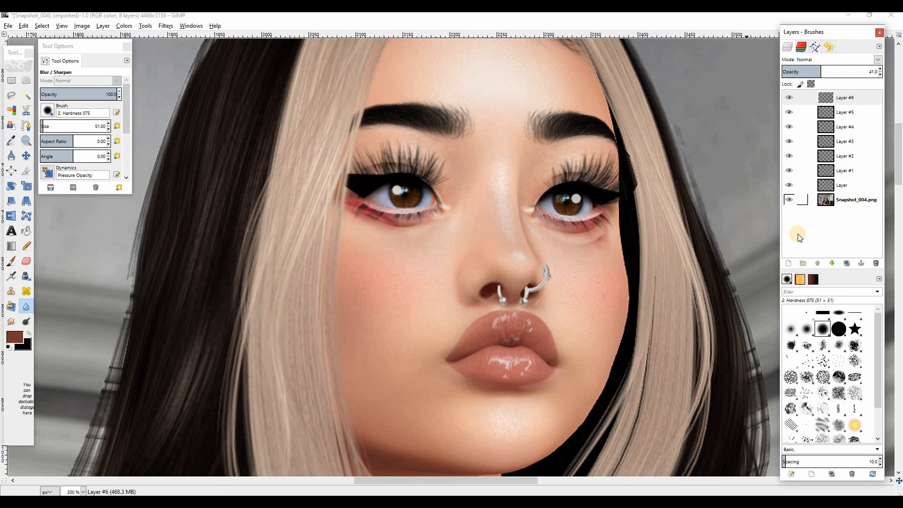
Add a new transparent layer and airbrush broad brown shading down both sides of the nose and around the nostrils
{"action": "left_click", "coordinate": [792, 263]}
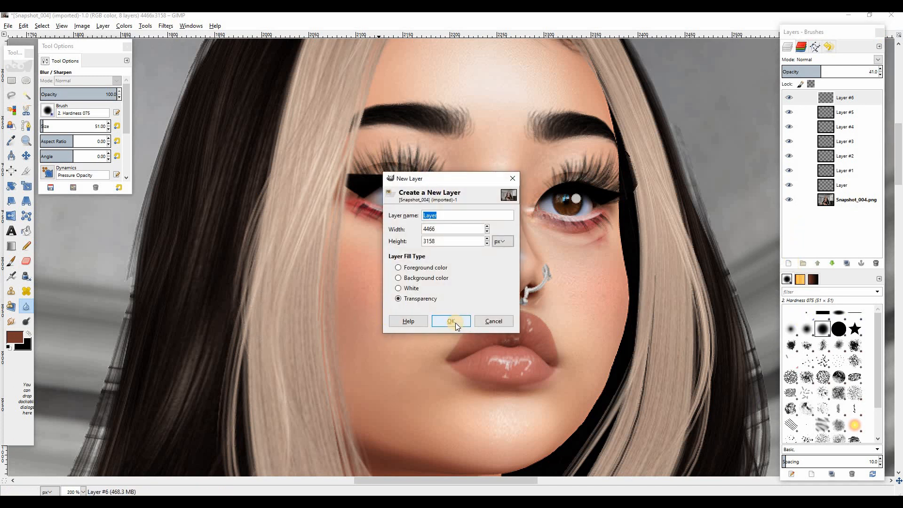
{"action": "left_click", "coordinate": [457, 319]}
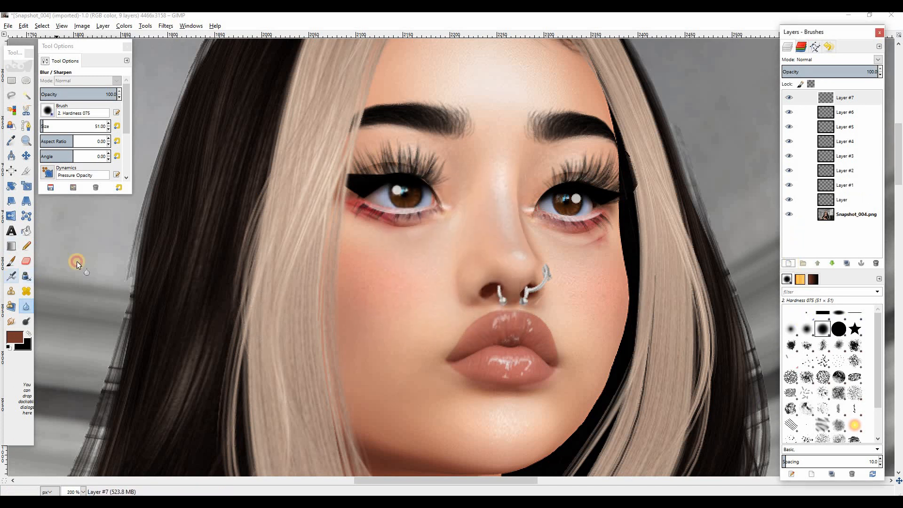
{"action": "left_click", "coordinate": [11, 276]}
{"action": "mouse_move", "coordinate": [462, 147]}
{"action": "left_mouse_down"}
{"action": "mouse_move", "coordinate": [478, 210]}
{"action": "mouse_move", "coordinate": [475, 252]}
{"action": "left_mouse_up"}
{"action": "mouse_move", "coordinate": [469, 143]}
{"action": "left_mouse_down"}
{"action": "mouse_move", "coordinate": [488, 244]}
{"action": "mouse_move", "coordinate": [473, 192]}
{"action": "mouse_move", "coordinate": [476, 257]}
{"action": "mouse_move", "coordinate": [498, 305]}
{"action": "mouse_move", "coordinate": [478, 277]}
{"action": "mouse_move", "coordinate": [478, 299]}
{"action": "mouse_move", "coordinate": [487, 273]}
{"action": "mouse_move", "coordinate": [464, 267]}
{"action": "mouse_move", "coordinate": [484, 286]}
{"action": "left_mouse_up"}
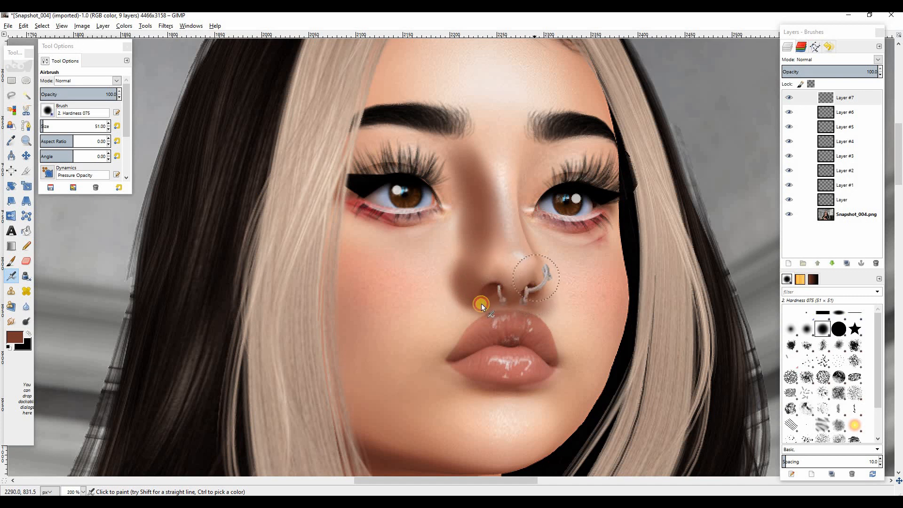
{"action": "left_click_drag", "start_coordinate": [475, 220], "coordinate": [473, 277]}
{"action": "mouse_move", "coordinate": [520, 152]}
{"action": "left_mouse_down"}
{"action": "mouse_move", "coordinate": [527, 198]}
{"action": "mouse_move", "coordinate": [519, 190]}
{"action": "mouse_move", "coordinate": [545, 276]}
{"action": "mouse_move", "coordinate": [537, 284]}
{"action": "mouse_move", "coordinate": [487, 271]}
{"action": "left_mouse_up"}
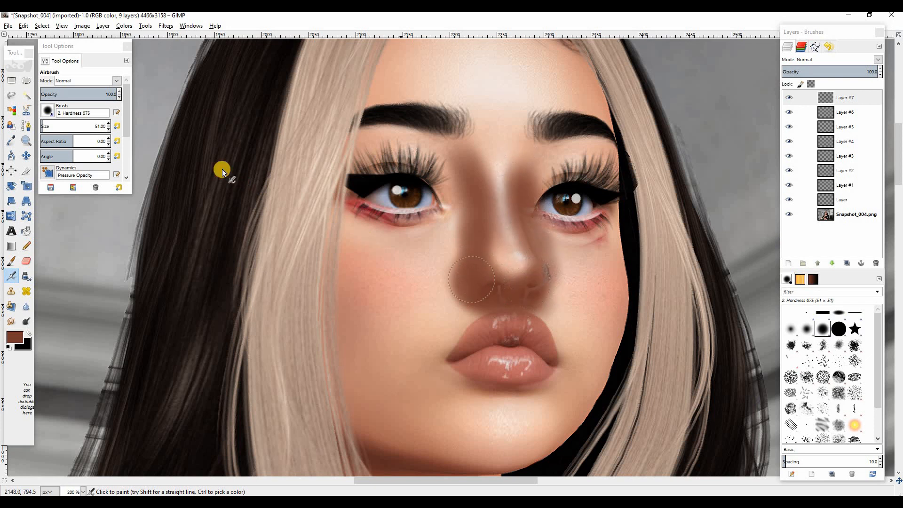
Set the new contour layer's opacity to 53.2 and erase shading that spills onto the cheeks and upper lip
{"action": "left_click_drag", "start_coordinate": [832, 69], "coordinate": [832, 92]}
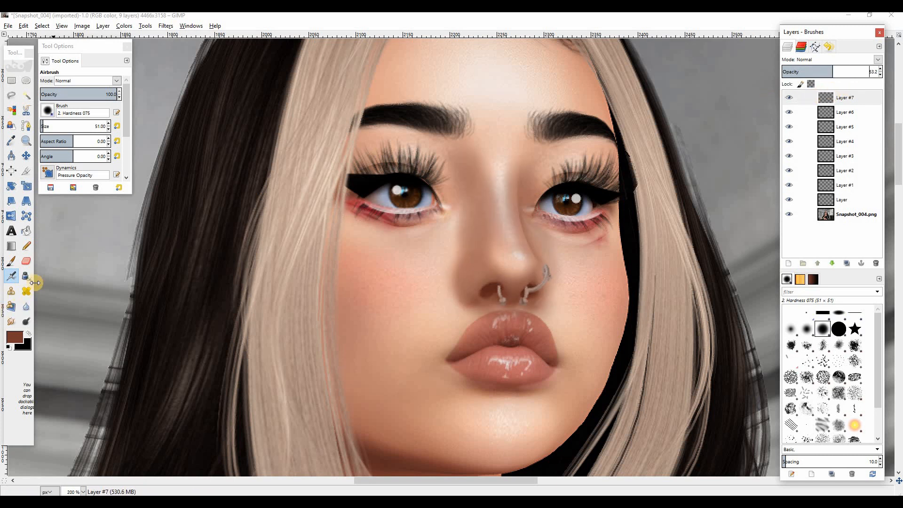
{"action": "left_click", "coordinate": [26, 261]}
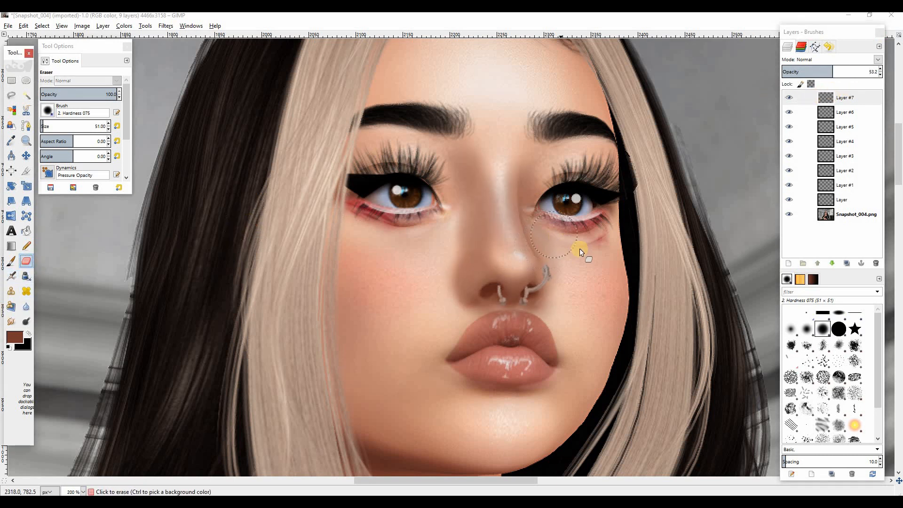
{"action": "left_click_drag", "start_coordinate": [541, 169], "coordinate": [560, 239]}
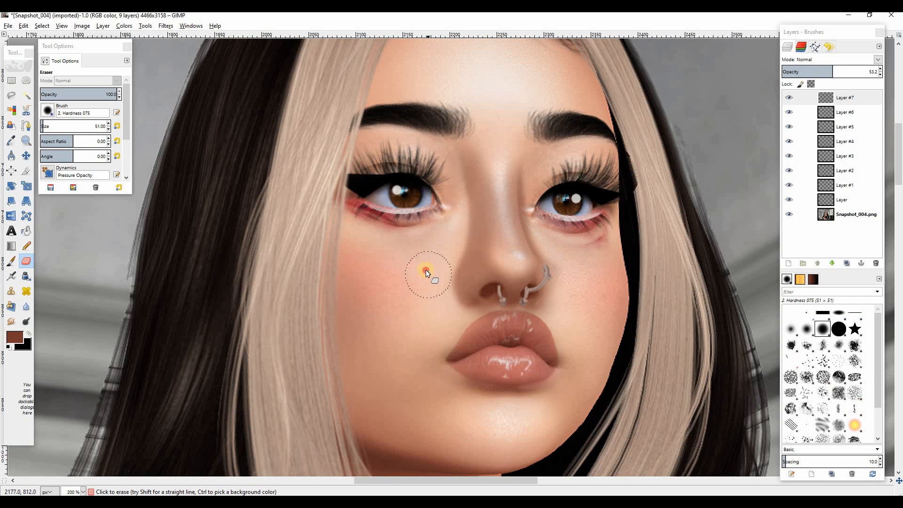
{"action": "left_click", "coordinate": [526, 325]}
{"action": "left_click_drag", "start_coordinate": [527, 324], "coordinate": [568, 315]}
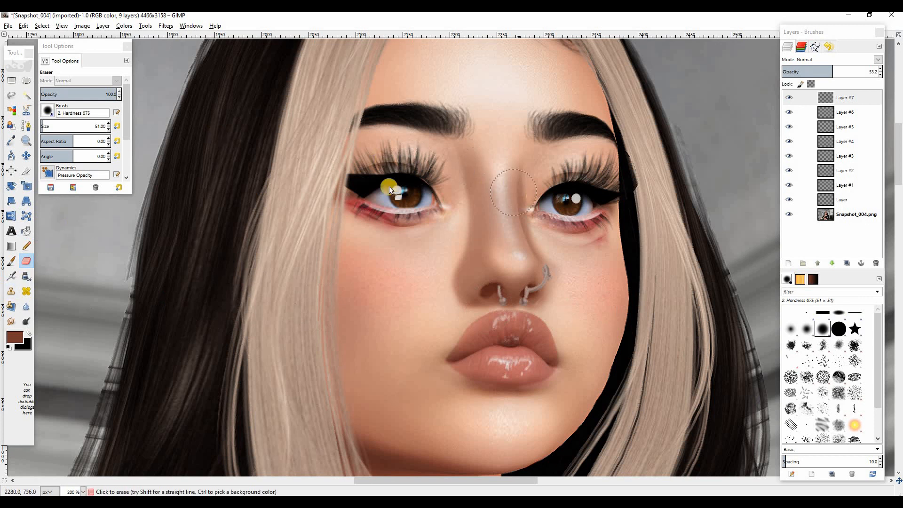
Reduce the eraser size to 23 and erase straight strips of shading along the nose bridge from the tip to between the brows
{"action": "left_click", "coordinate": [109, 129]}
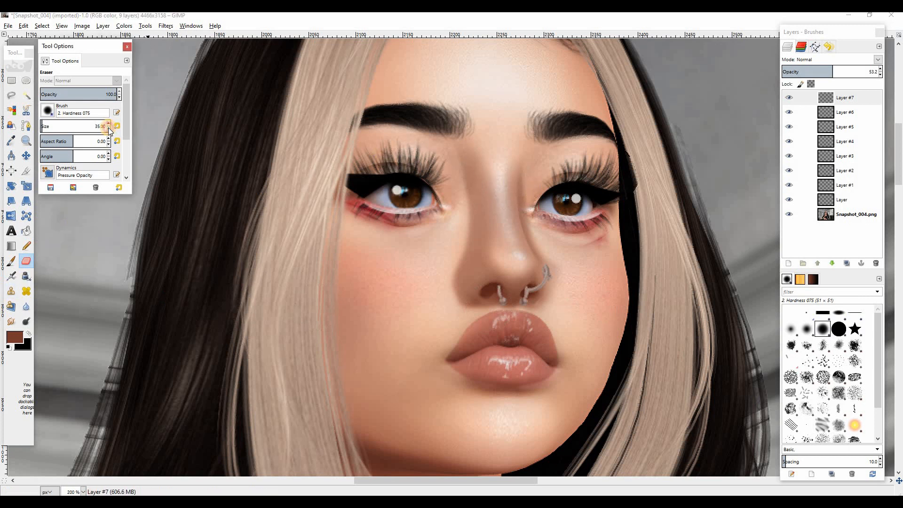
{"action": "left_click", "coordinate": [108, 129]}
{"action": "left_click", "coordinate": [109, 129]}
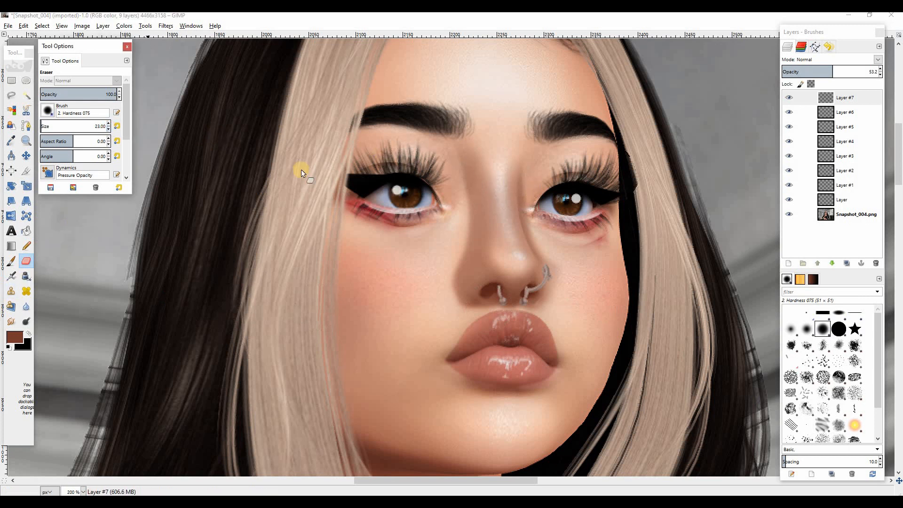
{"action": "left_click", "coordinate": [518, 256]}
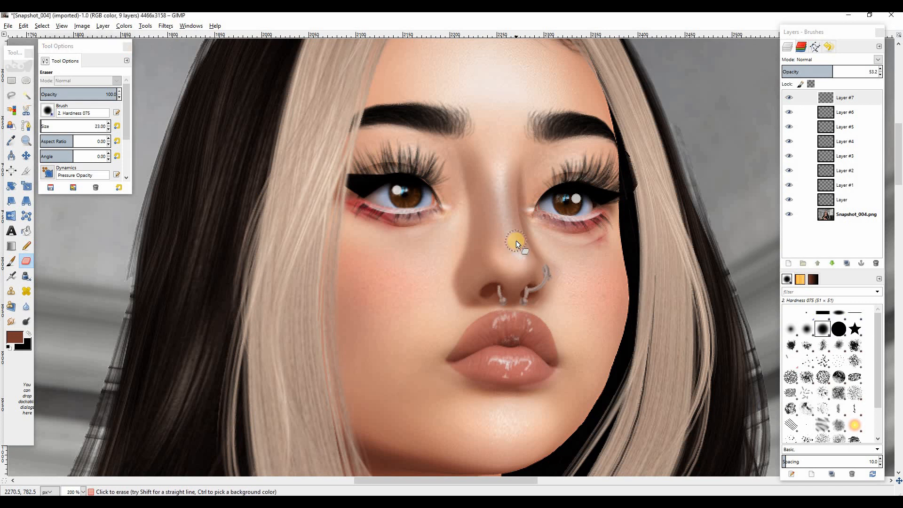
{"action": "key", "text": "shift"}
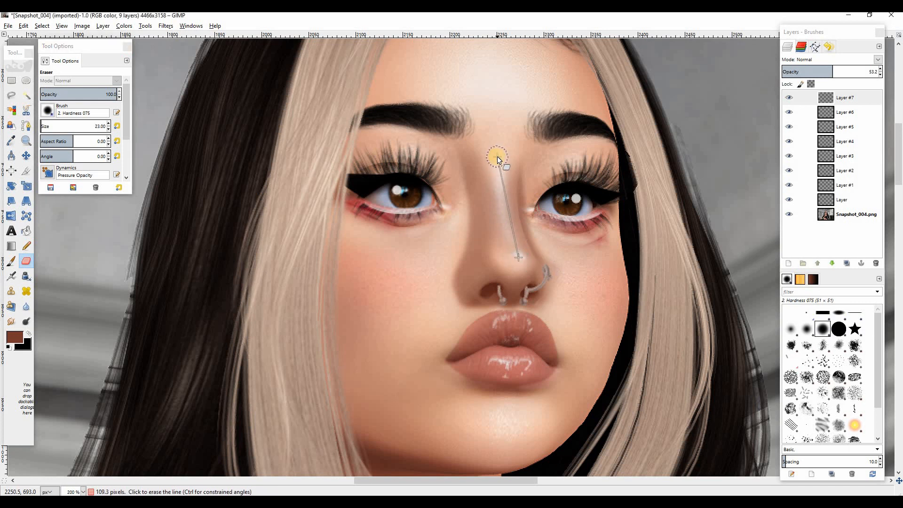
{"action": "left_click", "coordinate": [499, 157], "text": "shift"}
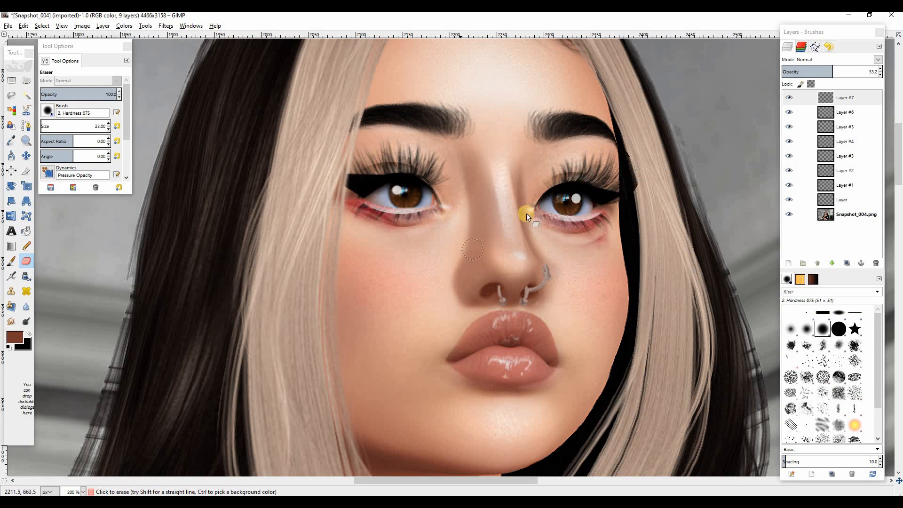
{"action": "left_click", "coordinate": [517, 253]}
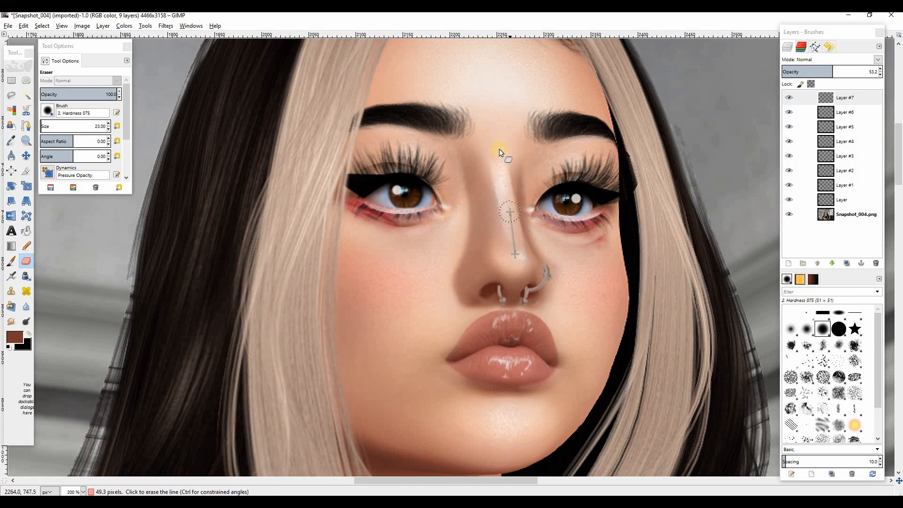
{"action": "left_click", "coordinate": [496, 136], "text": "shift"}
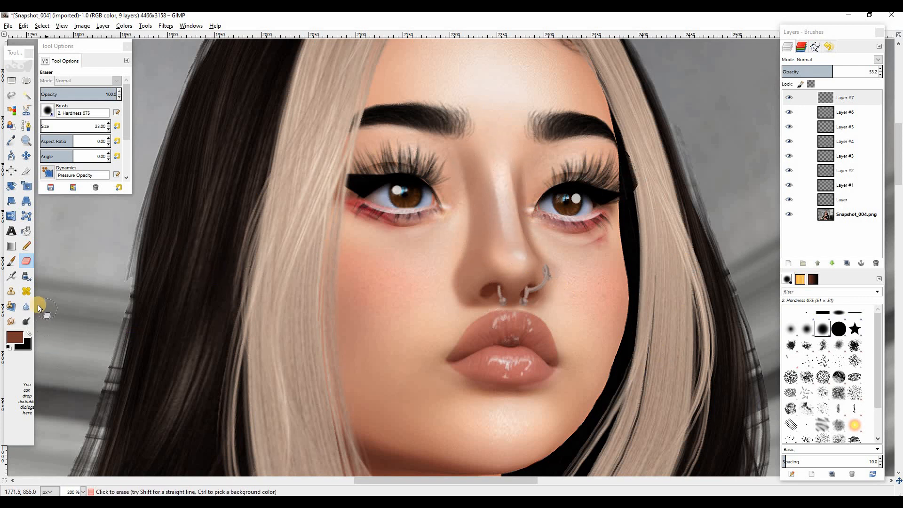
Blur the contour shading along the nose with the brush size reset to 51
{"action": "left_click", "coordinate": [26, 307]}
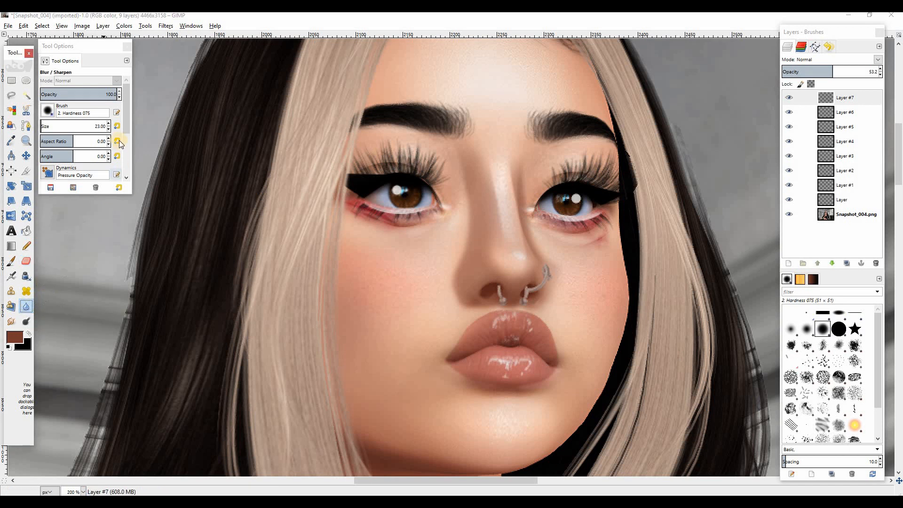
{"action": "left_click", "coordinate": [117, 126]}
{"action": "mouse_move", "coordinate": [508, 222]}
{"action": "left_mouse_down"}
{"action": "mouse_move", "coordinate": [500, 245]}
{"action": "mouse_move", "coordinate": [497, 178]}
{"action": "mouse_move", "coordinate": [480, 139]}
{"action": "mouse_move", "coordinate": [507, 225]}
{"action": "mouse_move", "coordinate": [501, 162]}
{"action": "mouse_move", "coordinate": [517, 237]}
{"action": "mouse_move", "coordinate": [492, 126]}
{"action": "mouse_move", "coordinate": [544, 285]}
{"action": "left_mouse_up"}
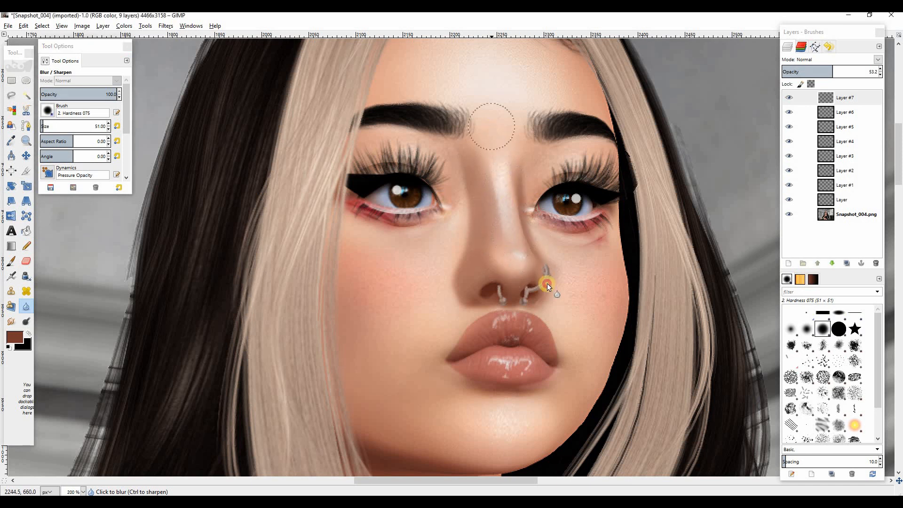
{"action": "mouse_move", "coordinate": [476, 142]}
{"action": "left_mouse_down"}
{"action": "mouse_move", "coordinate": [433, 150]}
{"action": "mouse_move", "coordinate": [482, 170]}
{"action": "mouse_move", "coordinate": [389, 161]}
{"action": "left_mouse_up"}
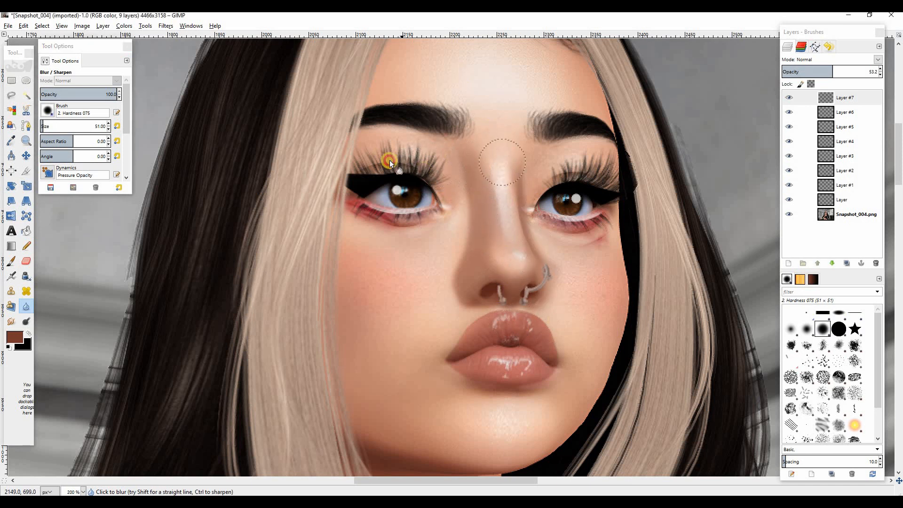
Raise the blur rate to 100, blur the nose shading again, and compare the face with and without Layer #7
{"action": "left_click", "coordinate": [126, 117]}
{"action": "scroll", "coordinate": [130, 136], "scroll_direction": "down", "scroll_amount": 3}
{"action": "scroll", "coordinate": [127, 131], "scroll_direction": "up", "scroll_amount": 3}
{"action": "scroll", "coordinate": [125, 143], "scroll_direction": "down", "scroll_amount": 5}
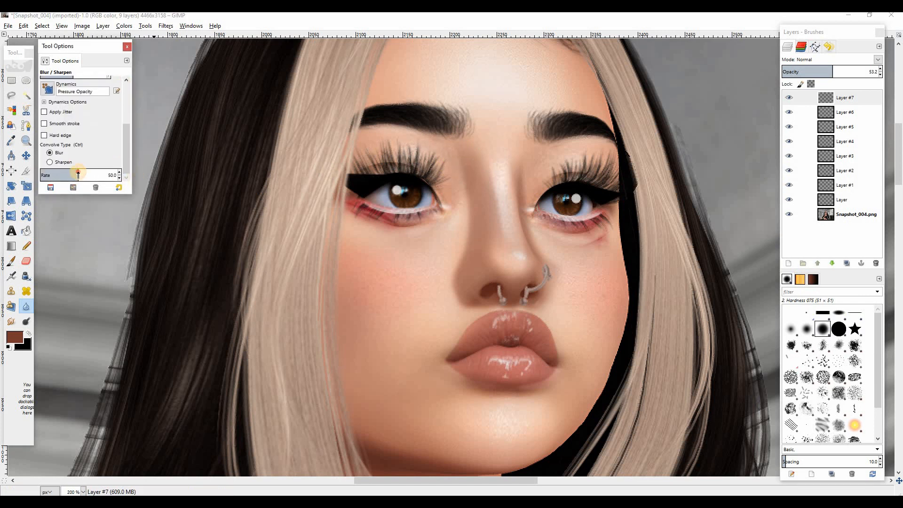
{"action": "mouse_move", "coordinate": [485, 164]}
{"action": "left_mouse_down"}
{"action": "mouse_move", "coordinate": [439, 152]}
{"action": "mouse_move", "coordinate": [465, 207]}
{"action": "left_mouse_up"}
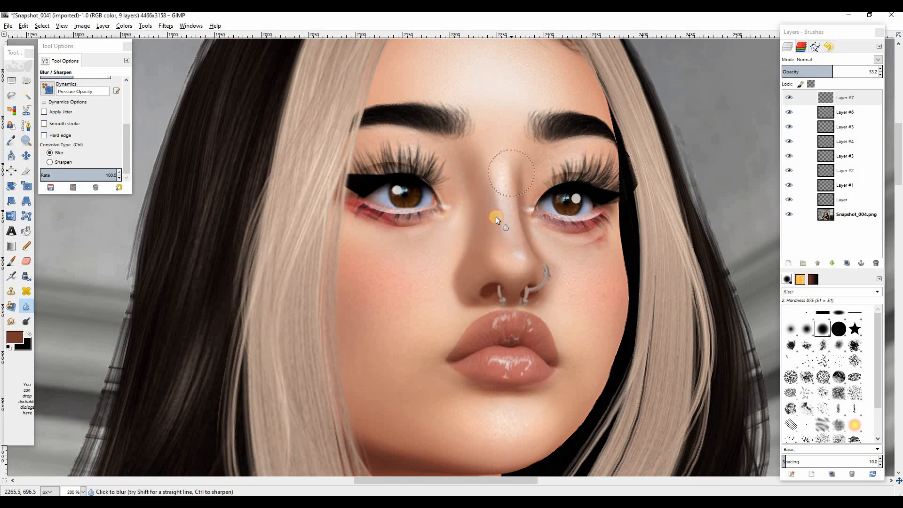
{"action": "mouse_move", "coordinate": [473, 194]}
{"action": "left_mouse_down"}
{"action": "mouse_move", "coordinate": [444, 192]}
{"action": "mouse_move", "coordinate": [392, 310]}
{"action": "mouse_move", "coordinate": [451, 239]}
{"action": "mouse_move", "coordinate": [438, 285]}
{"action": "mouse_move", "coordinate": [457, 331]}
{"action": "mouse_move", "coordinate": [487, 328]}
{"action": "left_mouse_up"}
{"action": "left_click", "coordinate": [788, 97]}
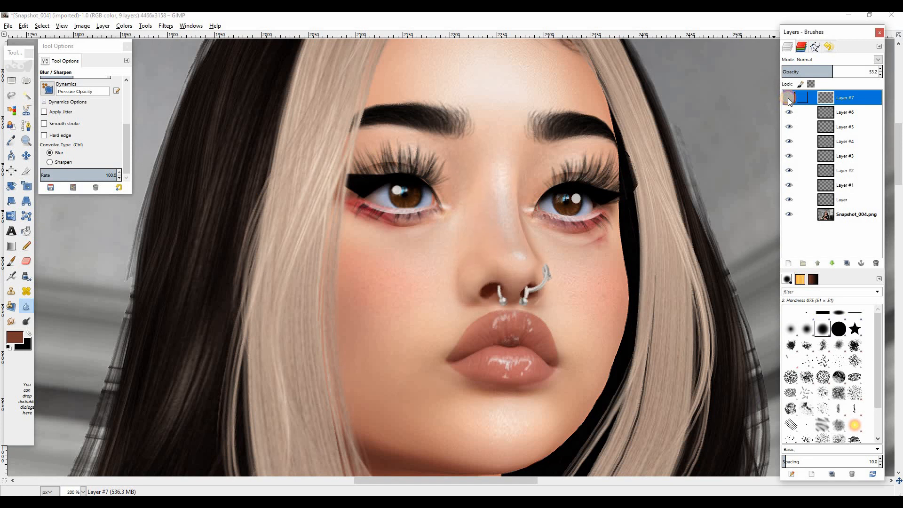
{"action": "left_click", "coordinate": [789, 98]}
{"action": "left_click", "coordinate": [788, 97]}
{"action": "left_click", "coordinate": [789, 98]}
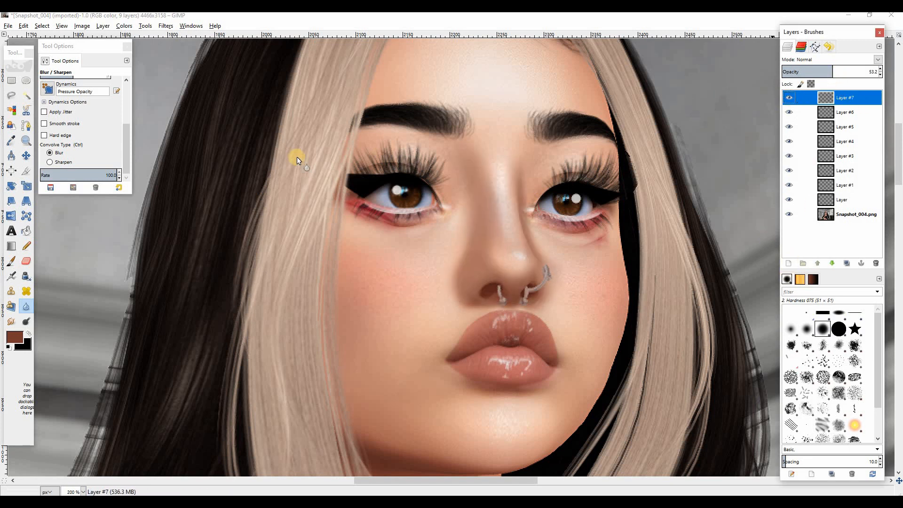
Place a small elliptical selection around the nose tip, airbrush brown shading along its upper edge, and clear the selection
{"action": "left_click", "coordinate": [32, 81]}
{"action": "left_click_drag", "start_coordinate": [489, 238], "coordinate": [520, 262]}
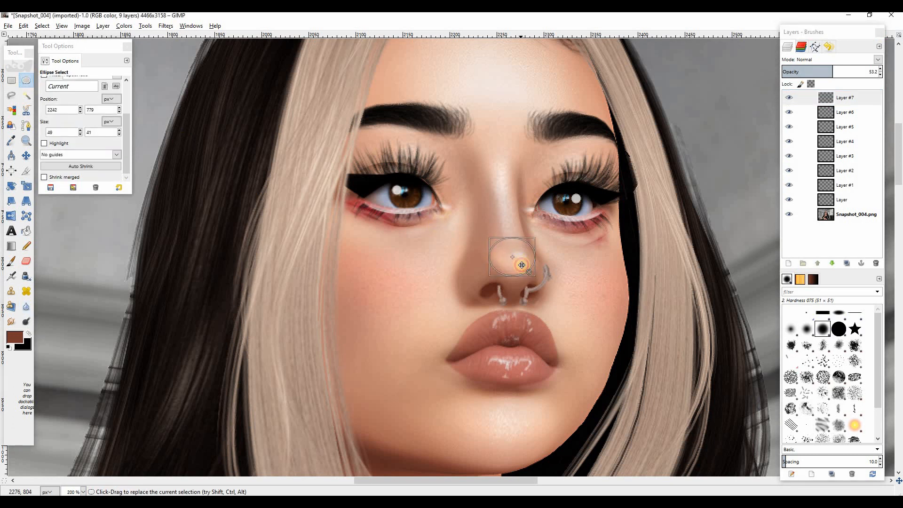
{"action": "left_click", "coordinate": [11, 276]}
{"action": "left_click", "coordinate": [506, 227]}
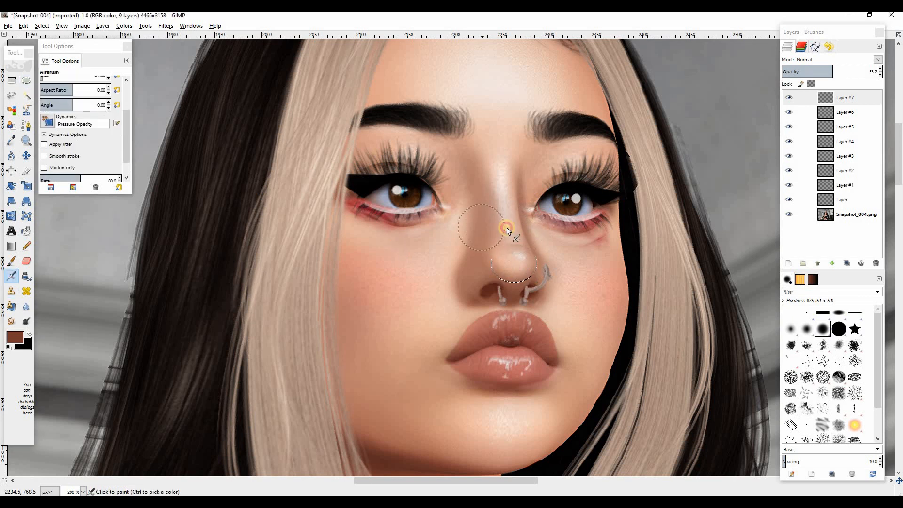
{"action": "left_click", "coordinate": [43, 26]}
{"action": "left_click", "coordinate": [49, 55]}
{"action": "left_click", "coordinate": [26, 306]}
Add a new transparent layer and airbrush a white highlight on the nose tip with a size 30 brush
{"action": "key", "text": "shift+ctrl+n"}
{"action": "key", "text": "Return"}
{"action": "left_click", "coordinate": [28, 335]}
{"action": "key", "text": "a"}
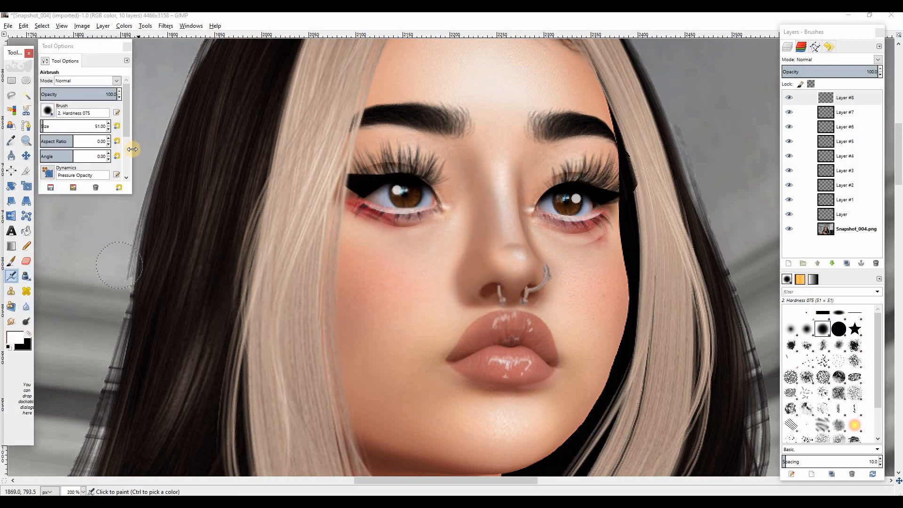
{"action": "left_click", "coordinate": [110, 131]}
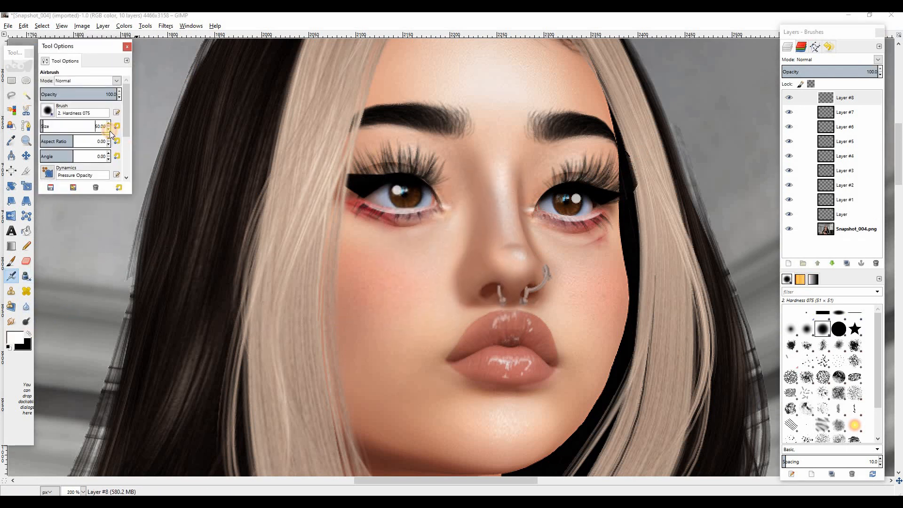
{"action": "left_click", "coordinate": [519, 262]}
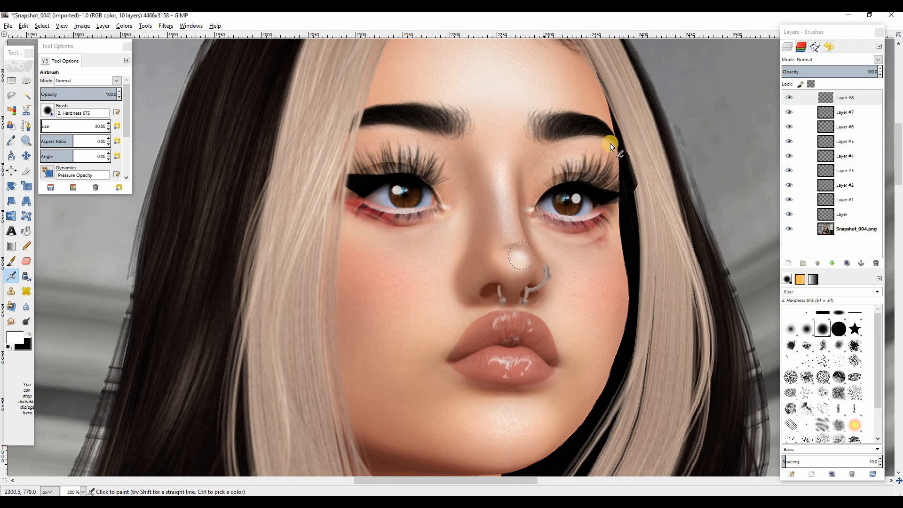
Reduce the airbrush size to 26 and paint a straight white highlight along the nose bridge
{"action": "scroll", "coordinate": [83, 126], "scroll_direction": "down", "scroll_amount": 4}
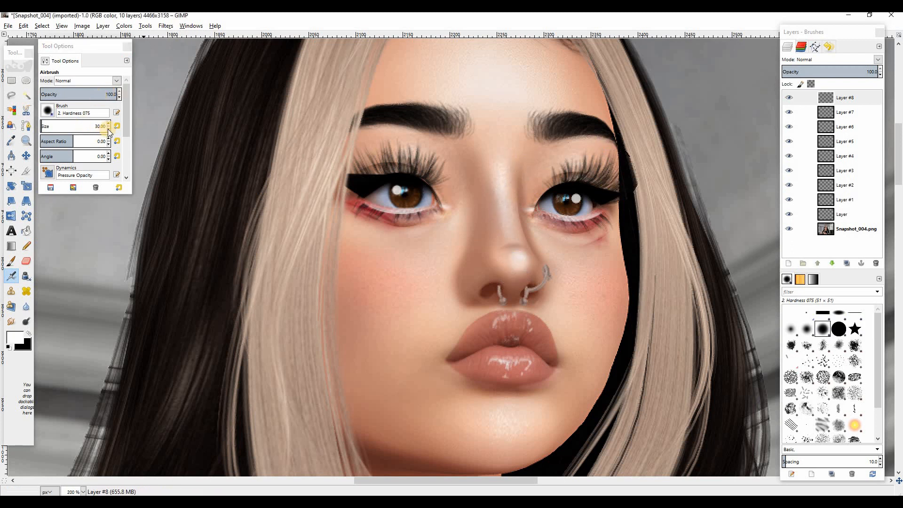
{"action": "left_click", "coordinate": [511, 226]}
{"action": "left_click", "coordinate": [503, 166], "text": "shift"}
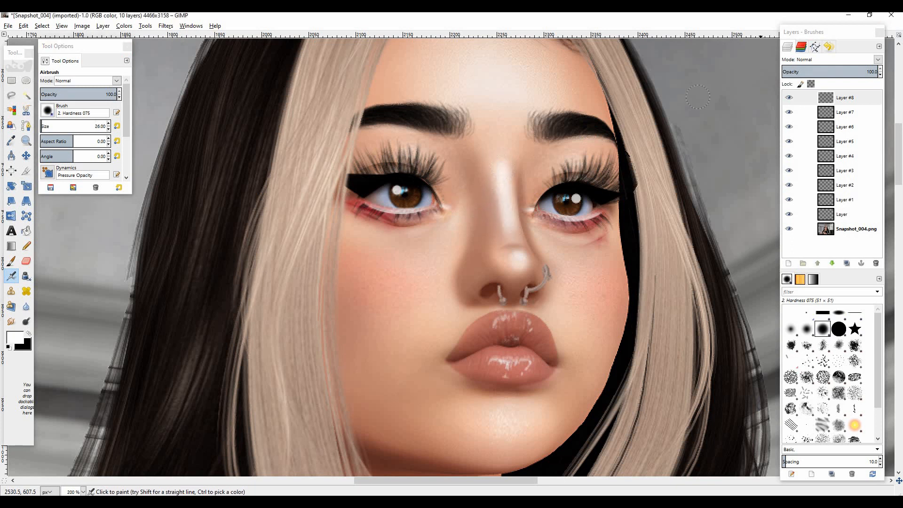
Blend the nose highlight layer in Overlay mode at 71.2 opacity, and add a new transparent layer above it
{"action": "left_click", "coordinate": [877, 59]}
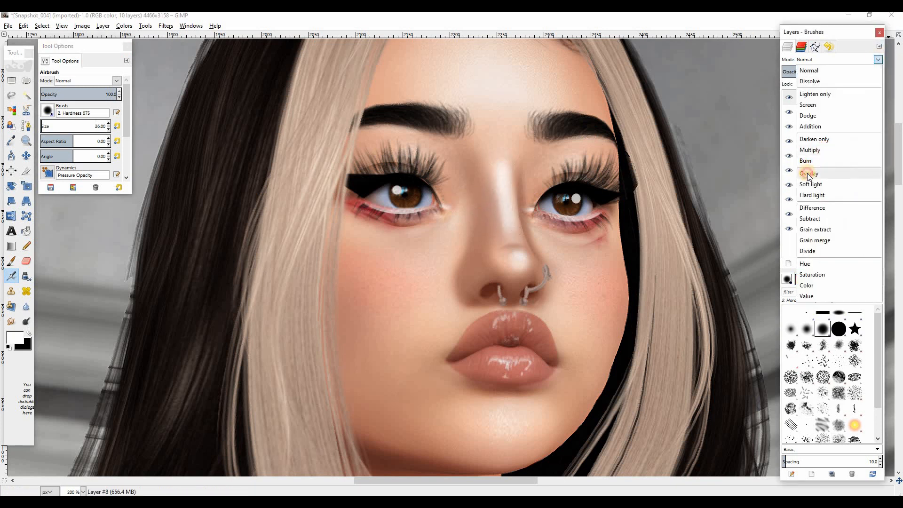
{"action": "left_click", "coordinate": [807, 173]}
{"action": "left_click_drag", "start_coordinate": [843, 69], "coordinate": [851, 87]}
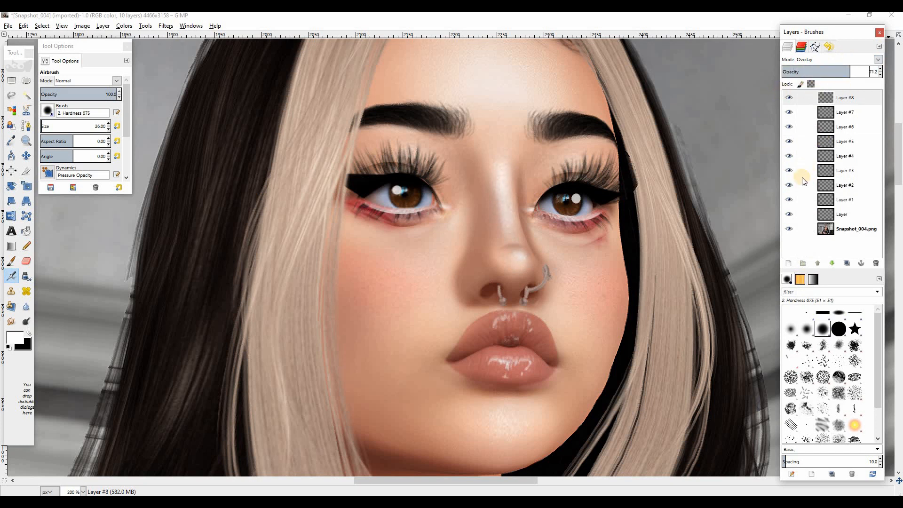
{"action": "left_click", "coordinate": [786, 262]}
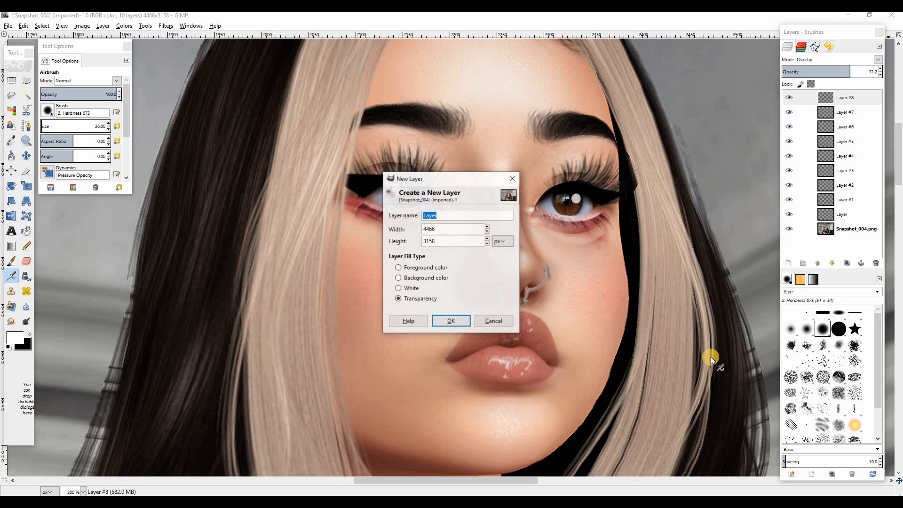
{"action": "left_click", "coordinate": [444, 320]}
Erase the nose shading covering the nose rings on Layer #7 with a size 5 eraser
{"action": "key", "text": "shift+e"}
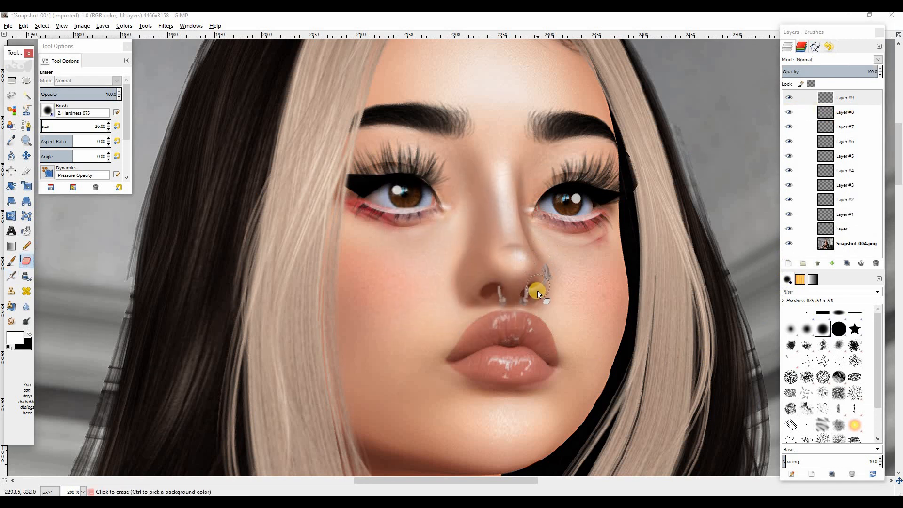
{"action": "left_click", "coordinate": [108, 132]}
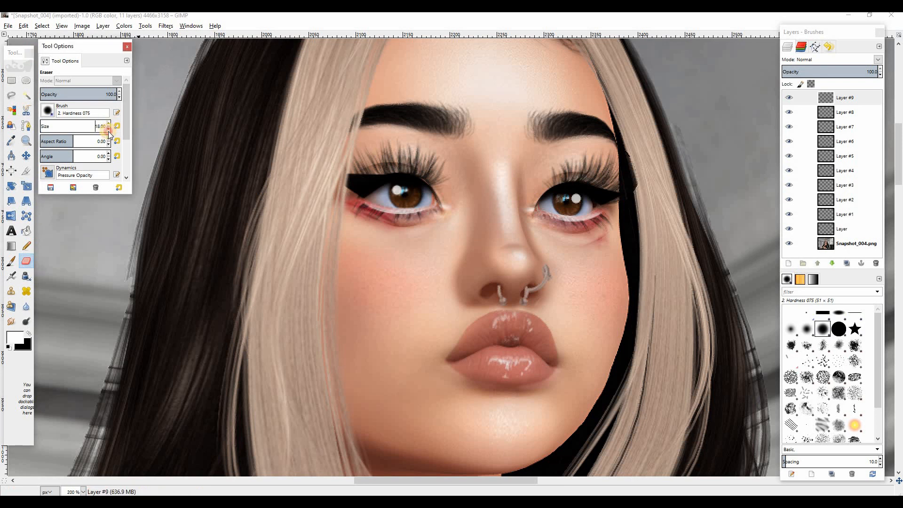
{"action": "left_click", "coordinate": [109, 124]}
{"action": "left_click", "coordinate": [109, 123]}
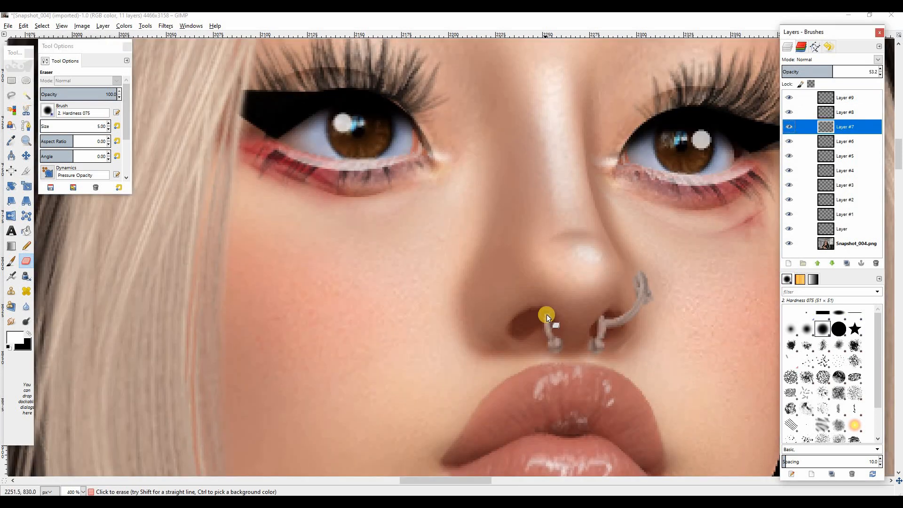
{"action": "left_click_drag", "start_coordinate": [546, 316], "coordinate": [549, 335]}
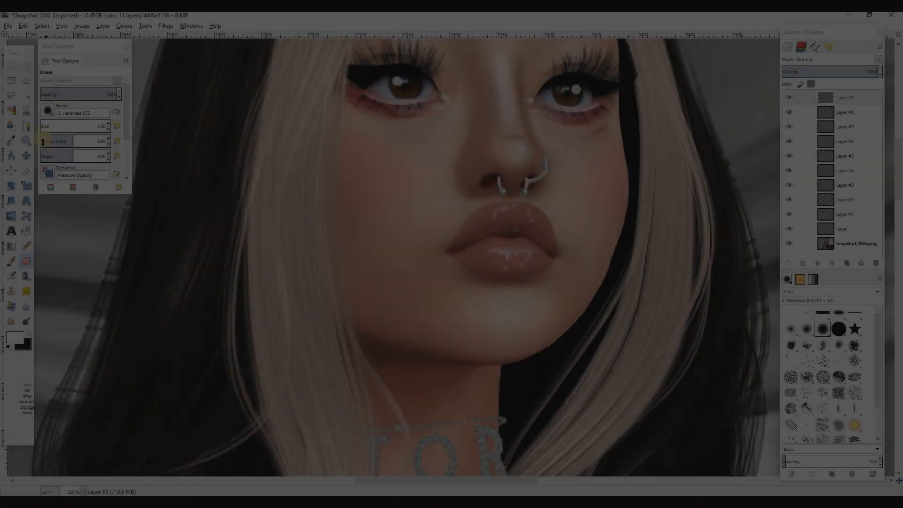
Airbrush a black shadow beneath the lower lip inside an elliptical selection about 108 × 91 px using brush size 51, and clear the selection
{"action": "key", "text": "e"}
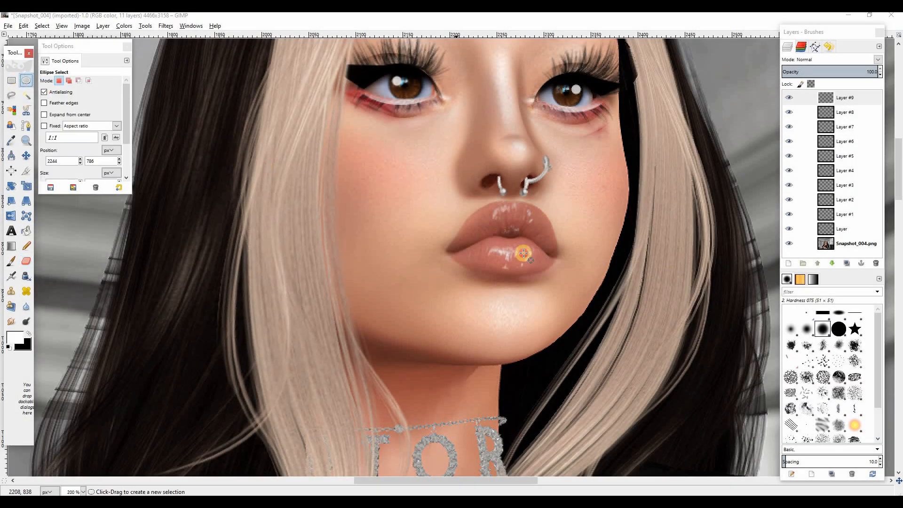
{"action": "left_click_drag", "start_coordinate": [462, 190], "coordinate": [566, 279]}
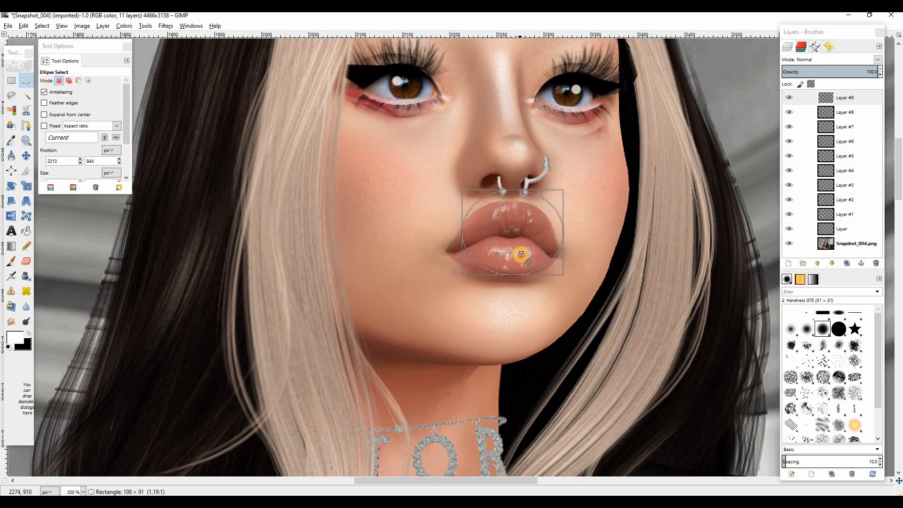
{"action": "left_click", "coordinate": [29, 333]}
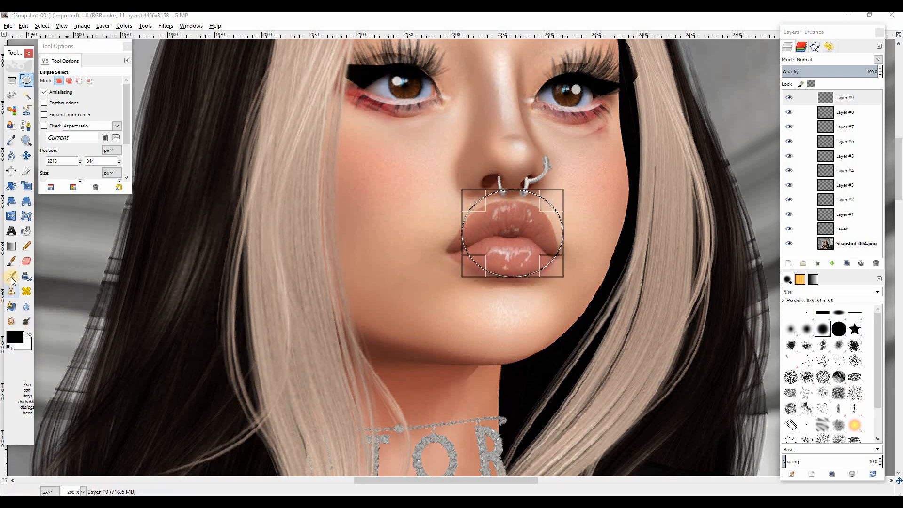
{"action": "left_click", "coordinate": [12, 277]}
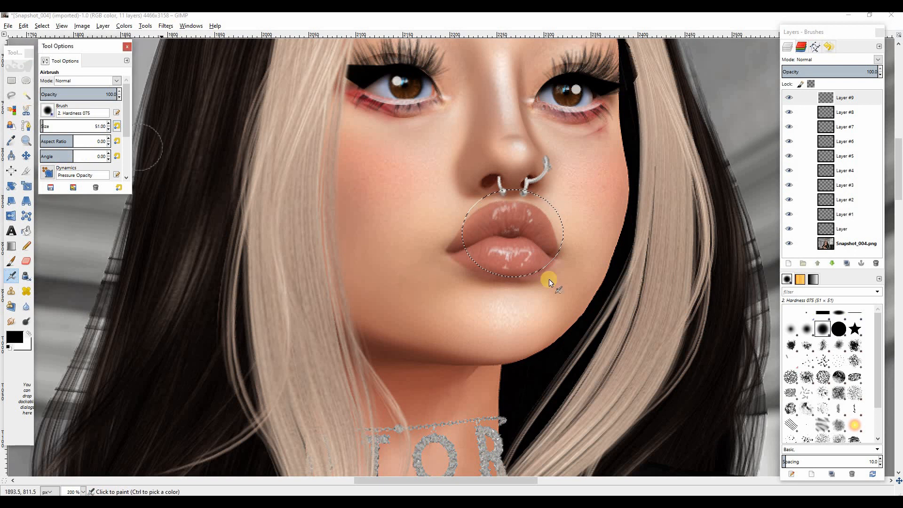
{"action": "left_click", "coordinate": [545, 292]}
{"action": "mouse_move", "coordinate": [522, 298]}
{"action": "left_mouse_down"}
{"action": "mouse_move", "coordinate": [556, 299]}
{"action": "mouse_move", "coordinate": [475, 294]}
{"action": "mouse_move", "coordinate": [531, 303]}
{"action": "mouse_move", "coordinate": [502, 306]}
{"action": "mouse_move", "coordinate": [462, 287]}
{"action": "mouse_move", "coordinate": [510, 302]}
{"action": "mouse_move", "coordinate": [441, 288]}
{"action": "mouse_move", "coordinate": [582, 278]}
{"action": "left_mouse_up"}
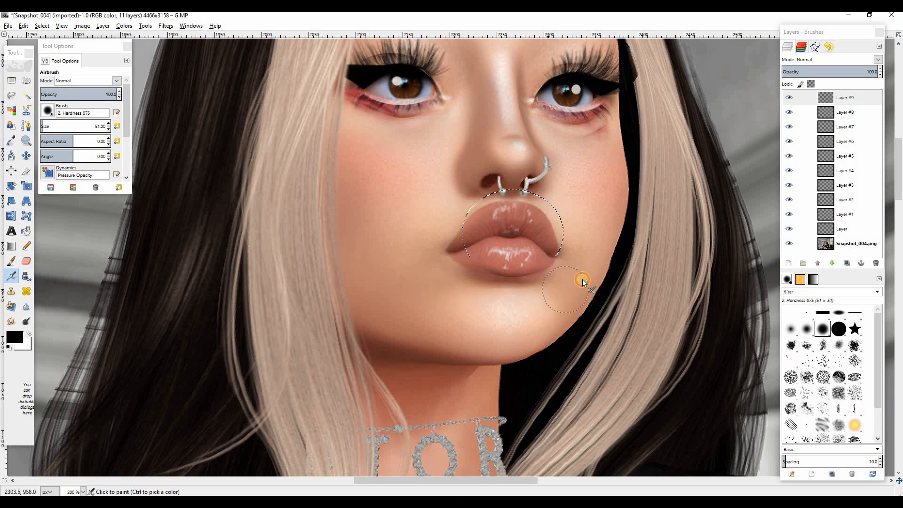
{"action": "left_click", "coordinate": [41, 26]}
{"action": "left_click", "coordinate": [51, 51]}
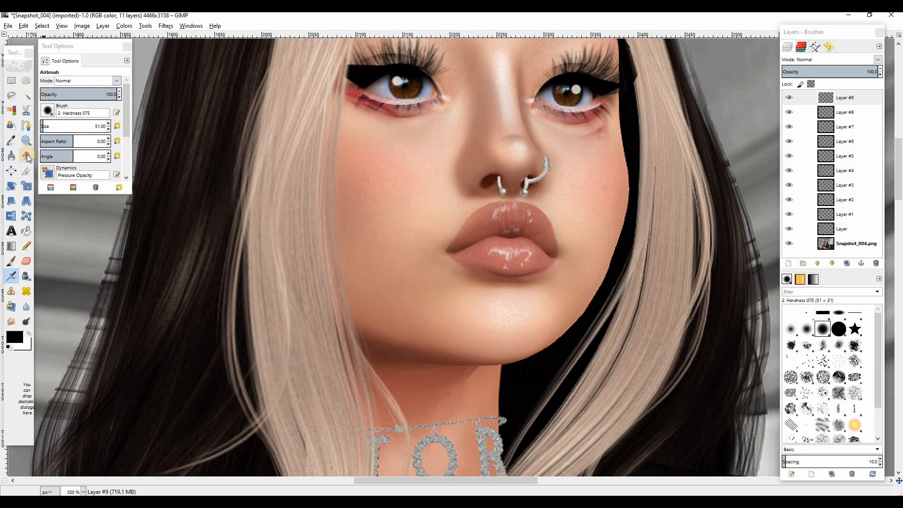
Move the painted shadow slightly down under the lower lip and set Layer #9 to Overlay mode
{"action": "left_click", "coordinate": [26, 156]}
{"action": "left_click_drag", "start_coordinate": [514, 278], "coordinate": [525, 278]}
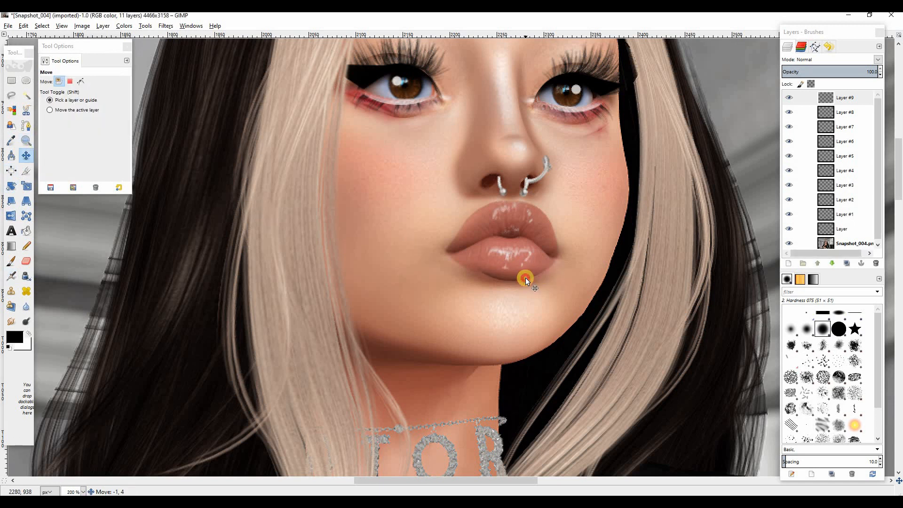
{"action": "left_click", "coordinate": [877, 59]}
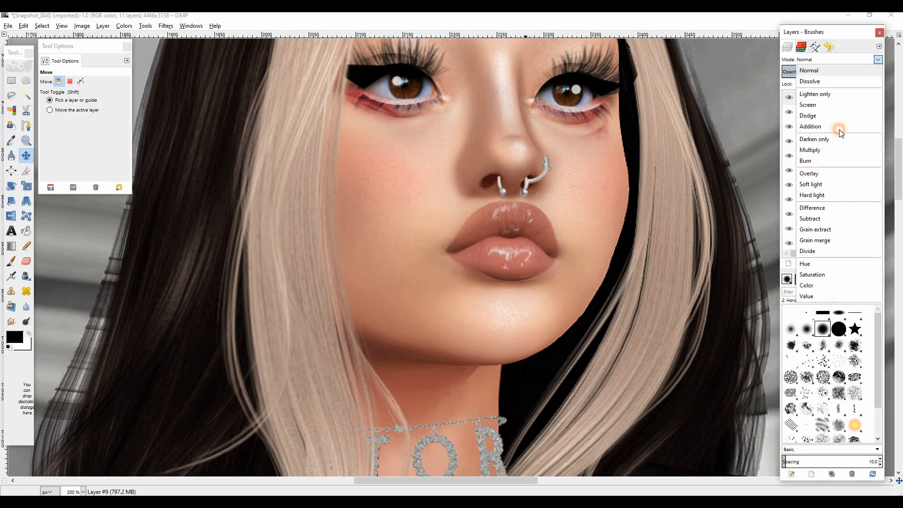
{"action": "left_click", "coordinate": [813, 173]}
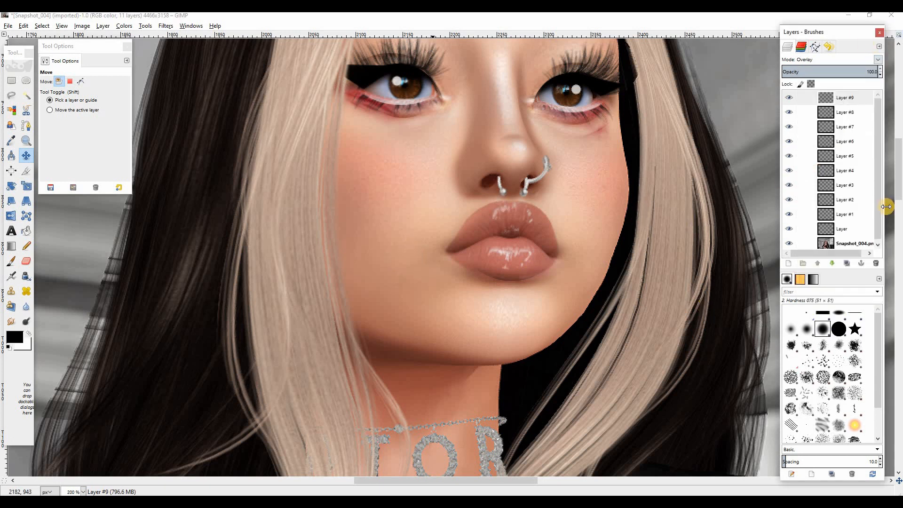
Add a new transparent layer and place an elliptical selection over the lower lip and chin, with its upper edge along the mouth line
{"action": "left_click", "coordinate": [789, 263]}
{"action": "left_click", "coordinate": [457, 319]}
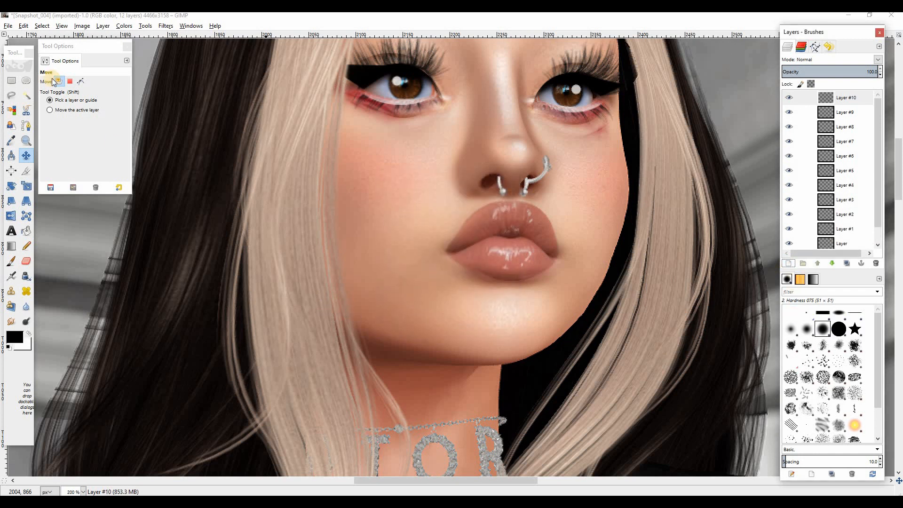
{"action": "left_click", "coordinate": [25, 80]}
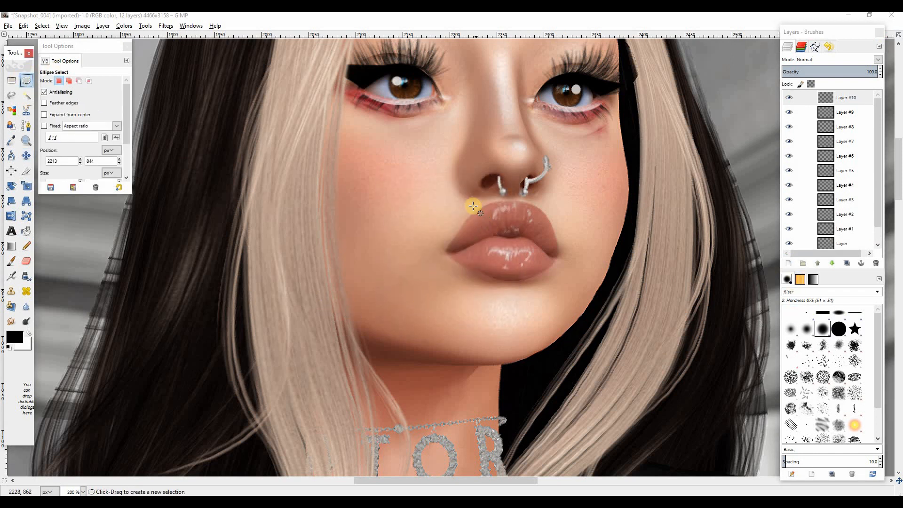
{"action": "left_click_drag", "start_coordinate": [487, 223], "coordinate": [533, 277]}
{"action": "left_click_drag", "start_coordinate": [584, 316], "coordinate": [613, 328]}
{"action": "left_click_drag", "start_coordinate": [552, 268], "coordinate": [508, 281]}
Airbrush a black line between the lips along the selection's upper edge with a size 51 brush, and clear the selection
{"action": "left_click", "coordinate": [11, 276]}
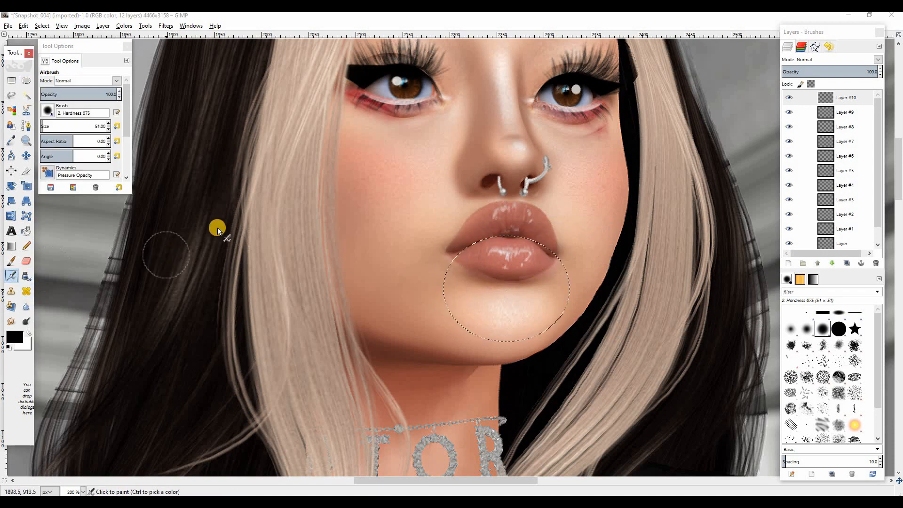
{"action": "left_click", "coordinate": [480, 222]}
{"action": "mouse_move", "coordinate": [465, 231]}
{"action": "left_mouse_down"}
{"action": "mouse_move", "coordinate": [526, 218]}
{"action": "mouse_move", "coordinate": [492, 218]}
{"action": "mouse_move", "coordinate": [544, 221]}
{"action": "mouse_move", "coordinate": [549, 234]}
{"action": "mouse_move", "coordinate": [528, 220]}
{"action": "mouse_move", "coordinate": [466, 224]}
{"action": "left_mouse_up"}
{"action": "left_click", "coordinate": [42, 26]}
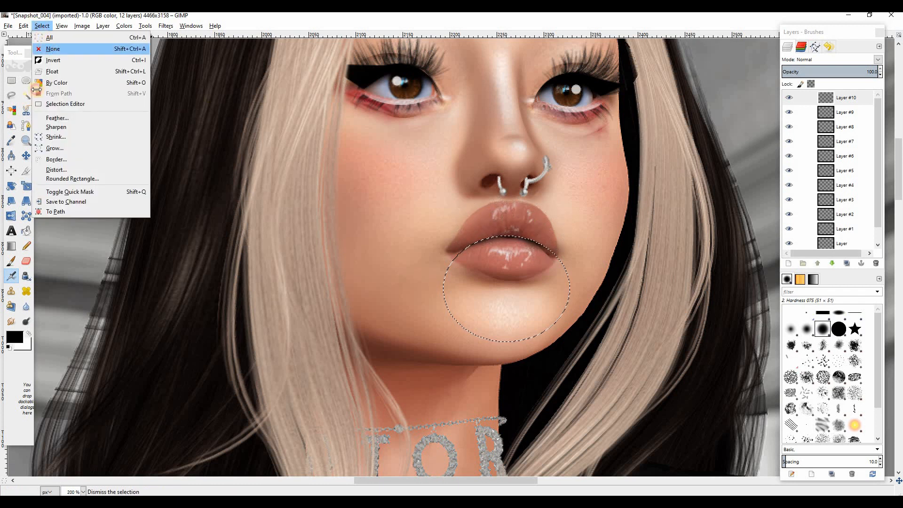
{"action": "left_click", "coordinate": [53, 49]}
Align the dark line with the gap between the lips and erase its excess near the mouth corner with a size 51 eraser
{"action": "key", "text": "m"}
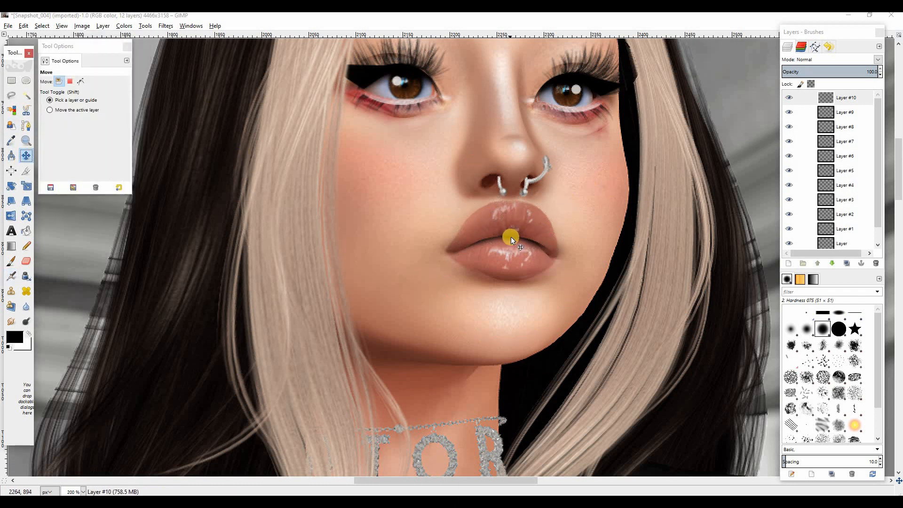
{"action": "left_click_drag", "start_coordinate": [511, 236], "coordinate": [511, 236]}
{"action": "left_click", "coordinate": [30, 259]}
{"action": "left_click", "coordinate": [26, 261]}
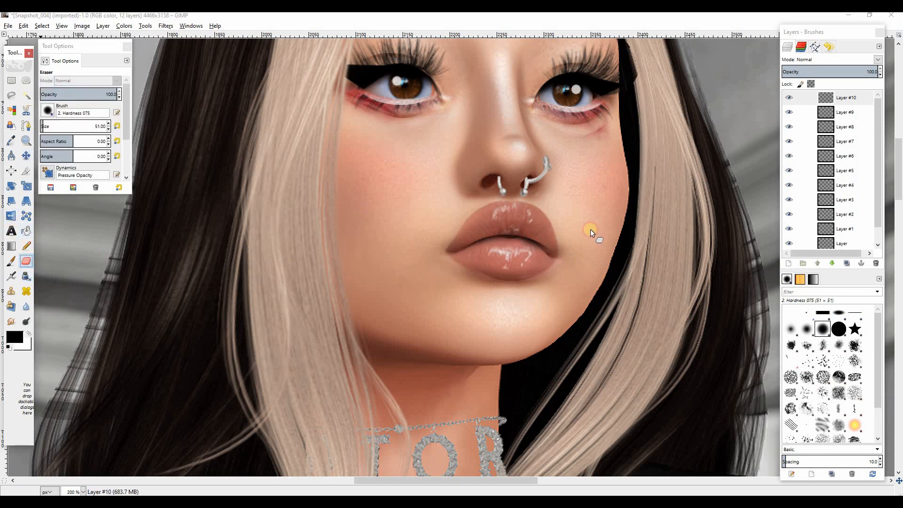
{"action": "left_click", "coordinate": [546, 237]}
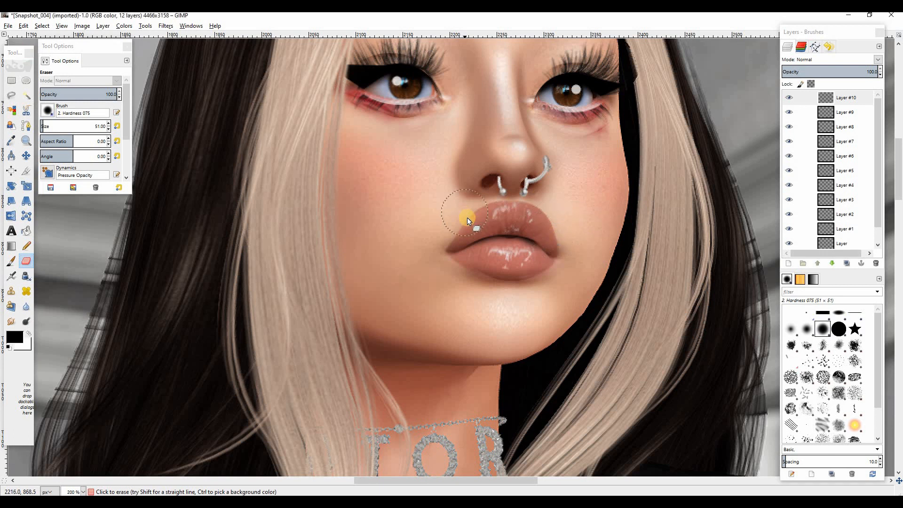
Set Layer #10 to Overlay mode and compare the mouth with and without the layer
{"action": "left_click", "coordinate": [877, 60]}
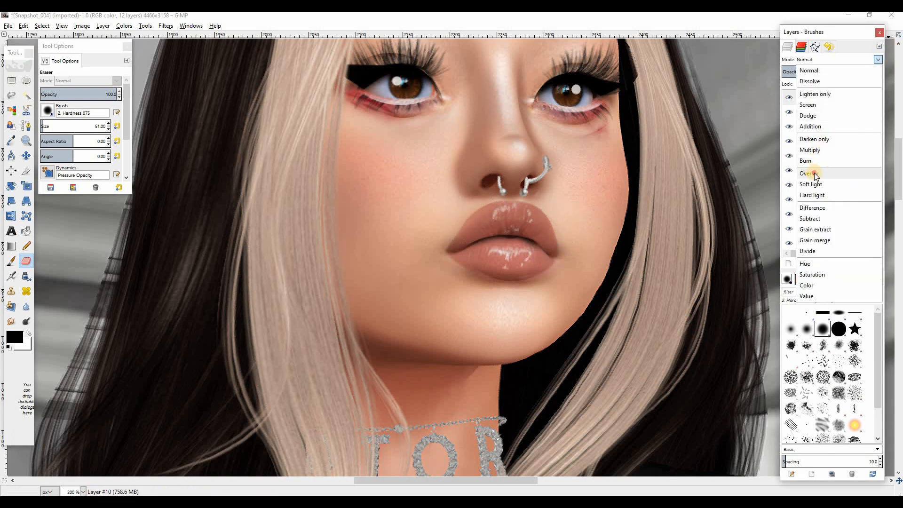
{"action": "left_click", "coordinate": [815, 174]}
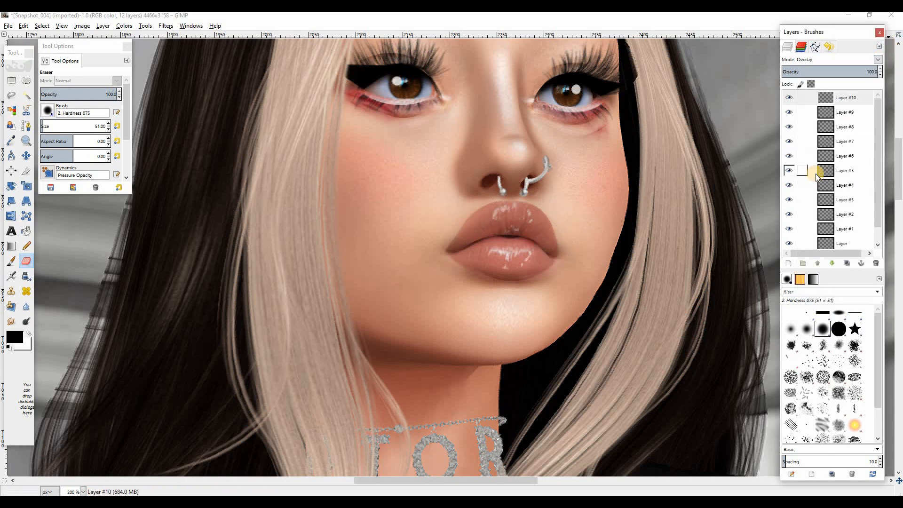
{"action": "left_click", "coordinate": [789, 97]}
{"action": "left_click", "coordinate": [789, 98]}
{"action": "left_click", "coordinate": [789, 97]}
{"action": "left_click", "coordinate": [789, 98]}
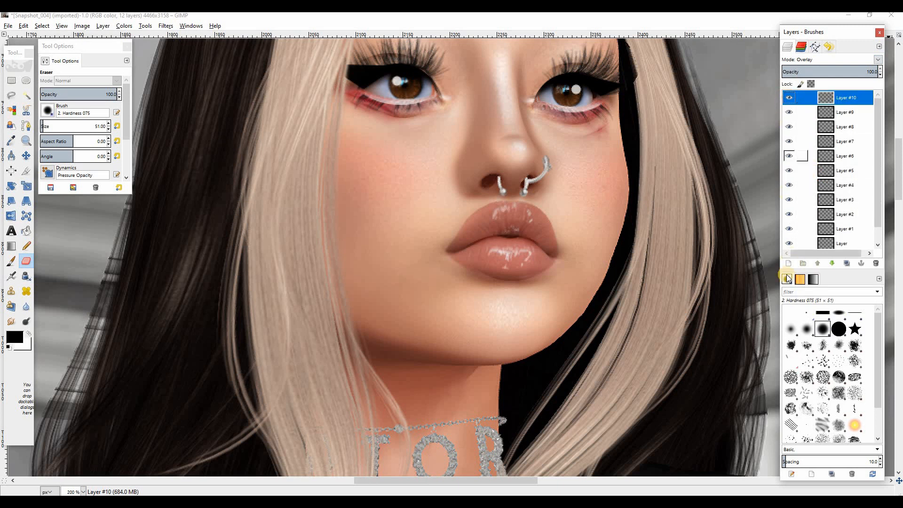
Add a new transparent layer and place a small circular selection around the nostril wing opposite the side nose ring
{"action": "left_click", "coordinate": [789, 262]}
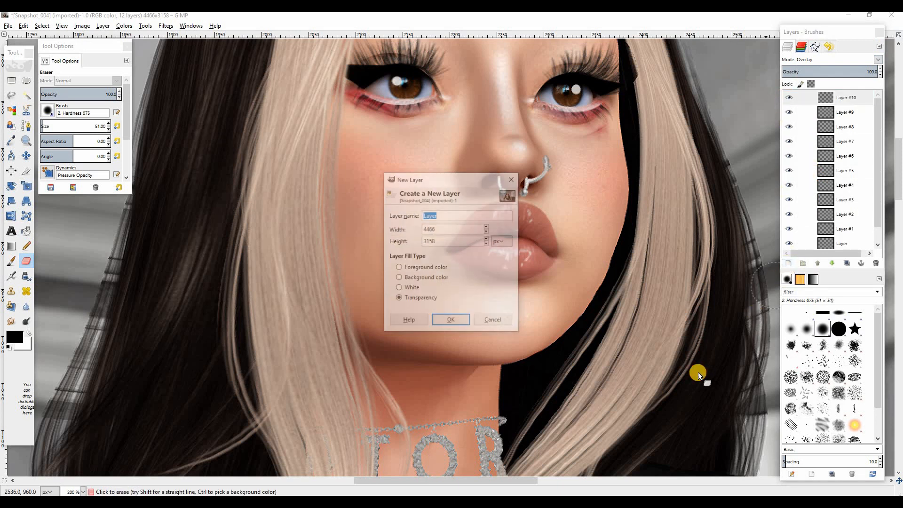
{"action": "left_click", "coordinate": [445, 324]}
{"action": "left_click", "coordinate": [26, 80]}
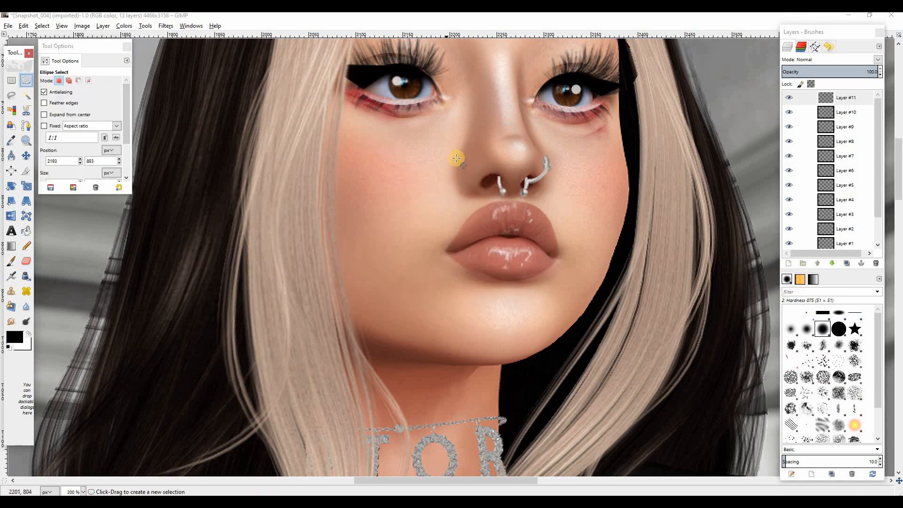
{"action": "left_click_drag", "start_coordinate": [463, 144], "coordinate": [484, 177]}
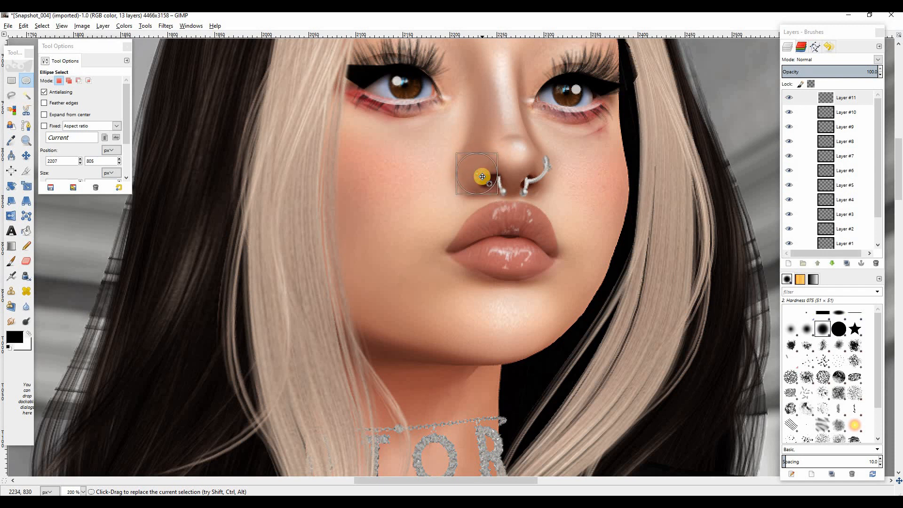
Airbrush black shading along the outer edge of the nostril selection with a size 51 brush, and clear the selection
{"action": "left_click", "coordinate": [11, 276]}
{"action": "left_click", "coordinate": [454, 207]}
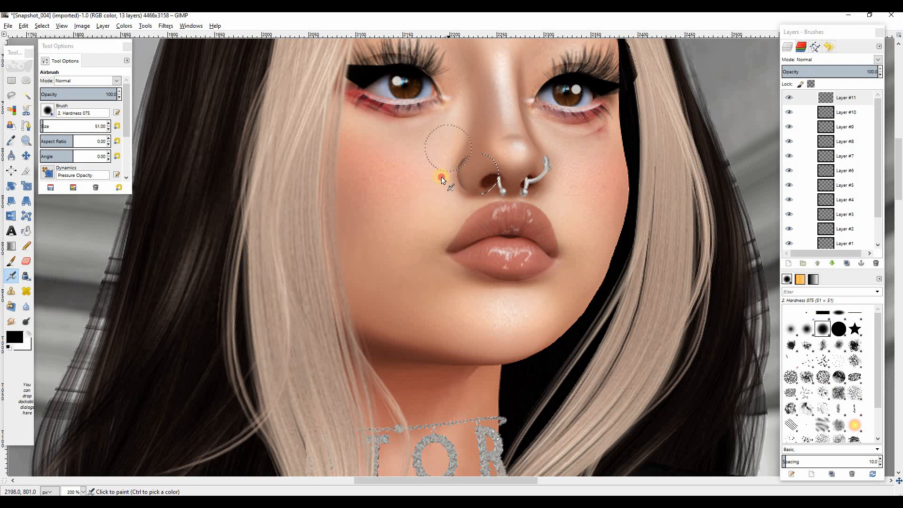
{"action": "left_click", "coordinate": [41, 26]}
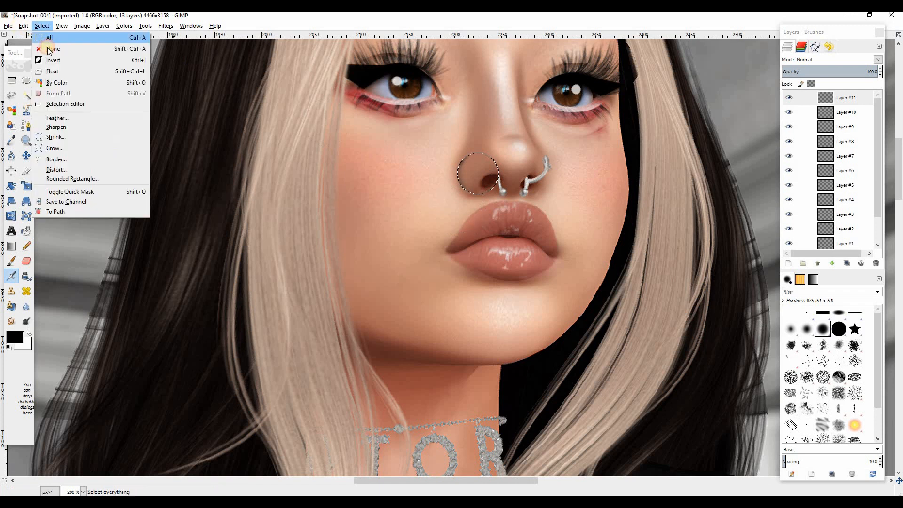
{"action": "left_click", "coordinate": [49, 48]}
Set Layer #11 to Overlay mode with 68.8 opacity to soften the nostril shading
{"action": "left_click", "coordinate": [878, 60]}
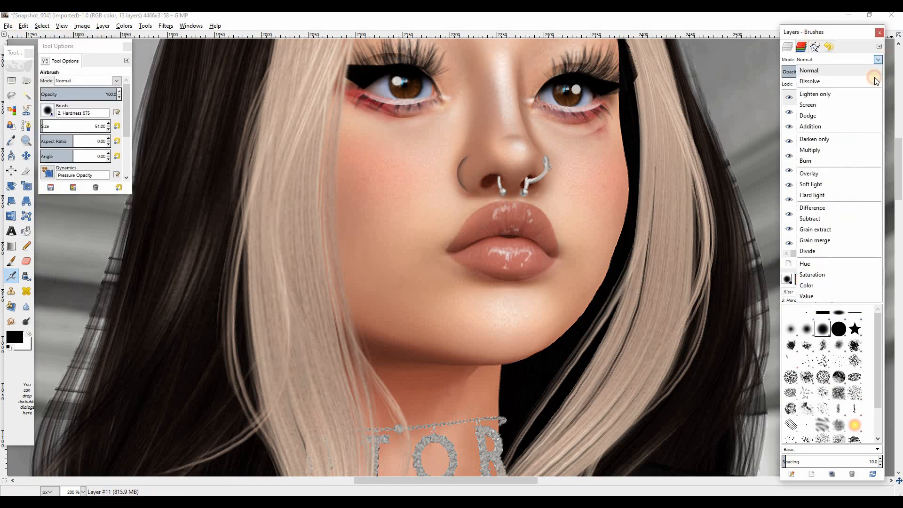
{"action": "left_click", "coordinate": [815, 172]}
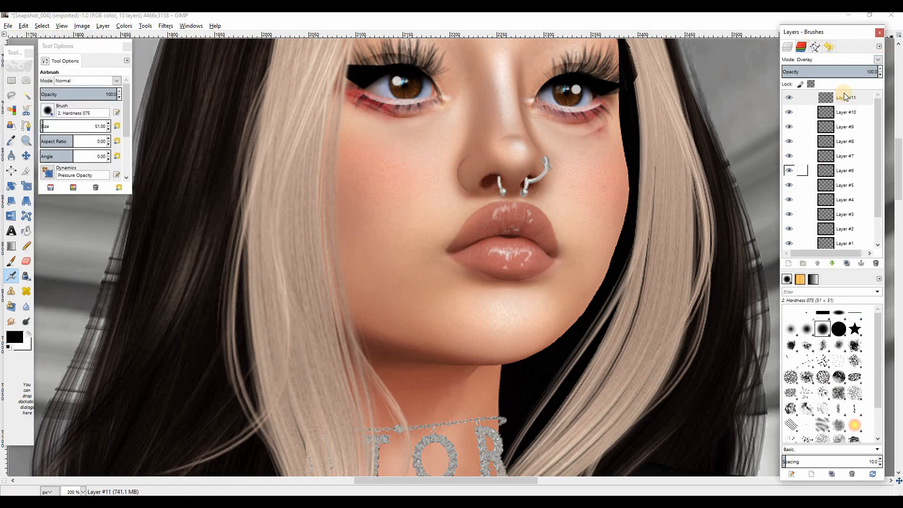
{"action": "left_click", "coordinate": [848, 72]}
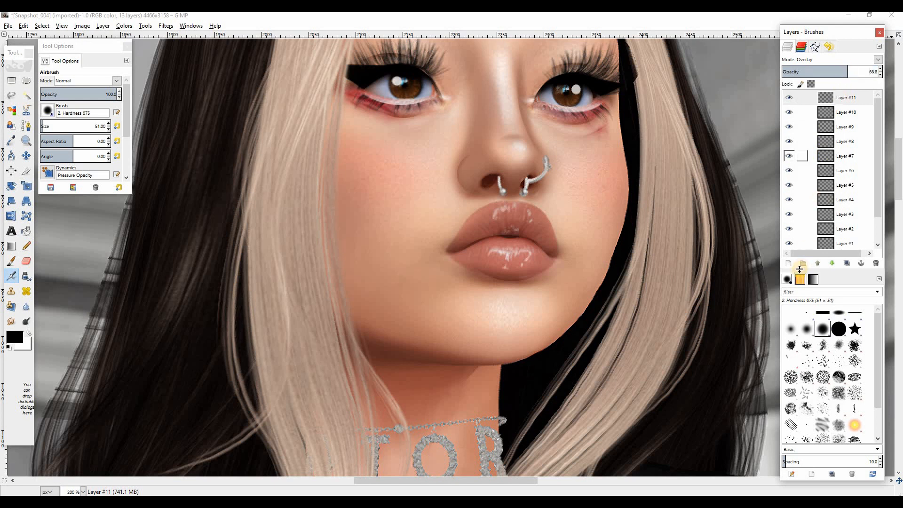
Add a new transparent layer, select a circle around the same nostril wing, and airbrush a white highlight along its outer edge
{"action": "key", "text": "shift+ctrl+n"}
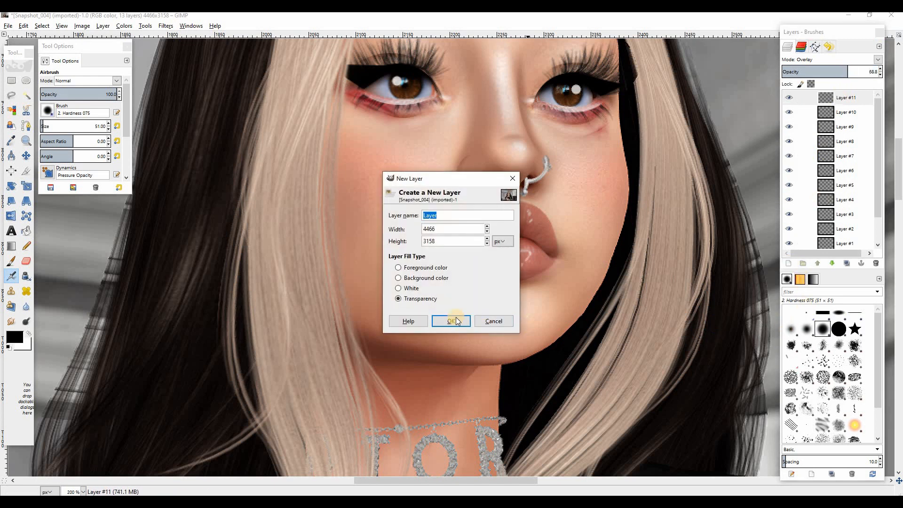
{"action": "left_click", "coordinate": [456, 317]}
{"action": "left_click", "coordinate": [26, 80]}
{"action": "mouse_move", "coordinate": [473, 157]}
{"action": "left_mouse_down"}
{"action": "mouse_move", "coordinate": [478, 173]}
{"action": "mouse_move", "coordinate": [520, 181]}
{"action": "mouse_move", "coordinate": [483, 169]}
{"action": "left_mouse_up"}
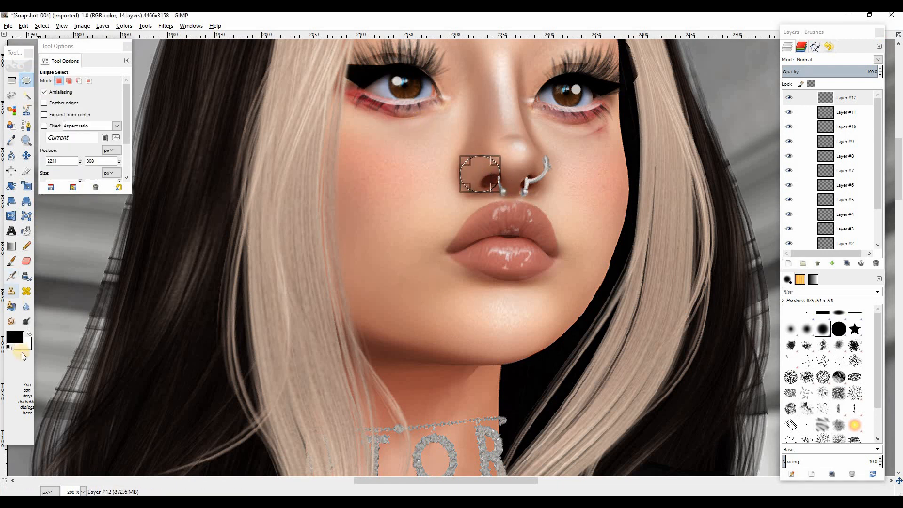
{"action": "left_click", "coordinate": [29, 333]}
{"action": "left_click", "coordinate": [11, 276]}
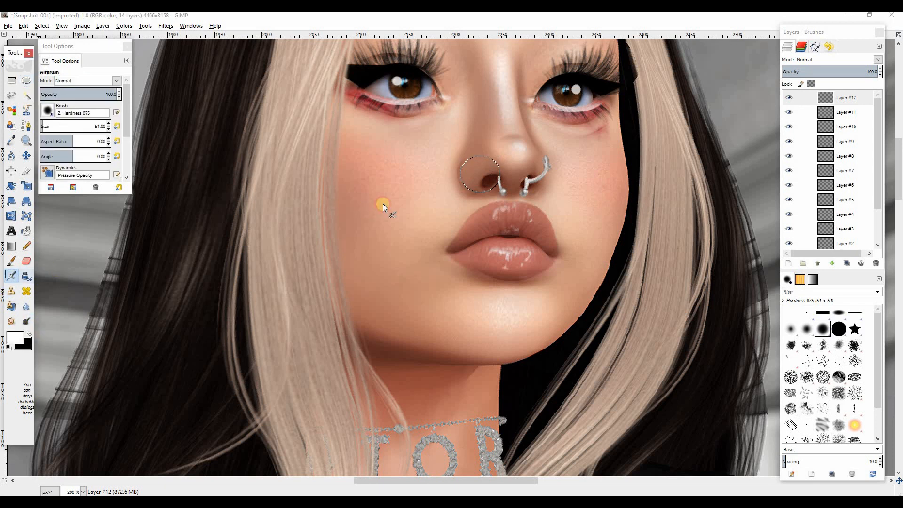
{"action": "left_click", "coordinate": [439, 196]}
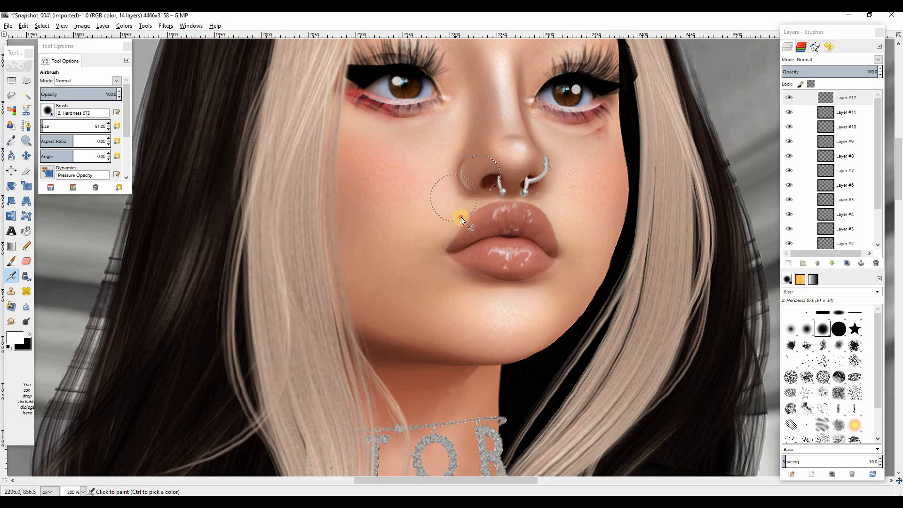
Fit a large elliptical selection to the upper lip's outer edge at the mouth corner and airbrush white along it
{"action": "left_click", "coordinate": [26, 81]}
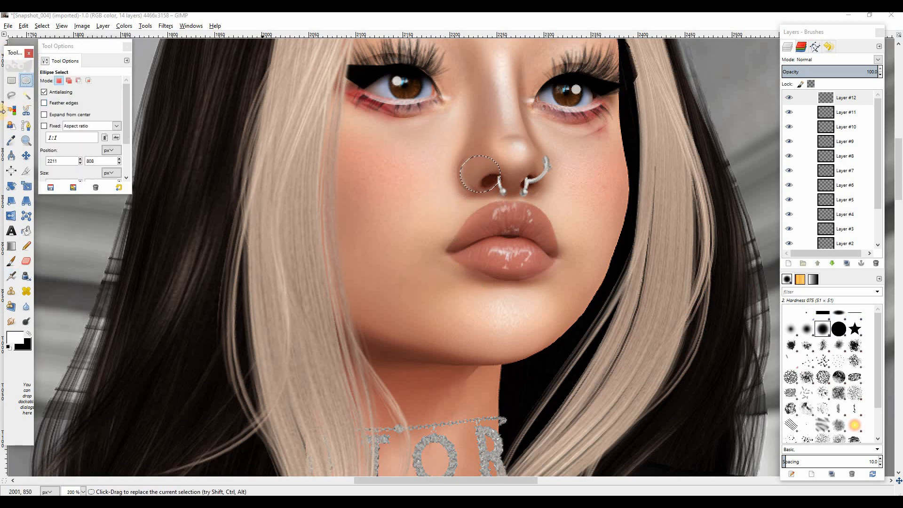
{"action": "left_click_drag", "start_coordinate": [382, 213], "coordinate": [540, 355]}
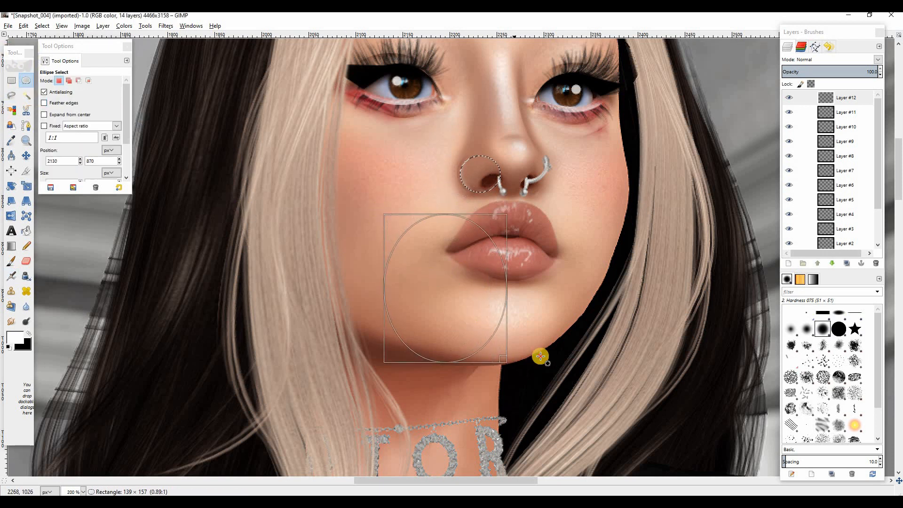
{"action": "left_click_drag", "start_coordinate": [462, 288], "coordinate": [527, 267]}
{"action": "key", "text": "a"}
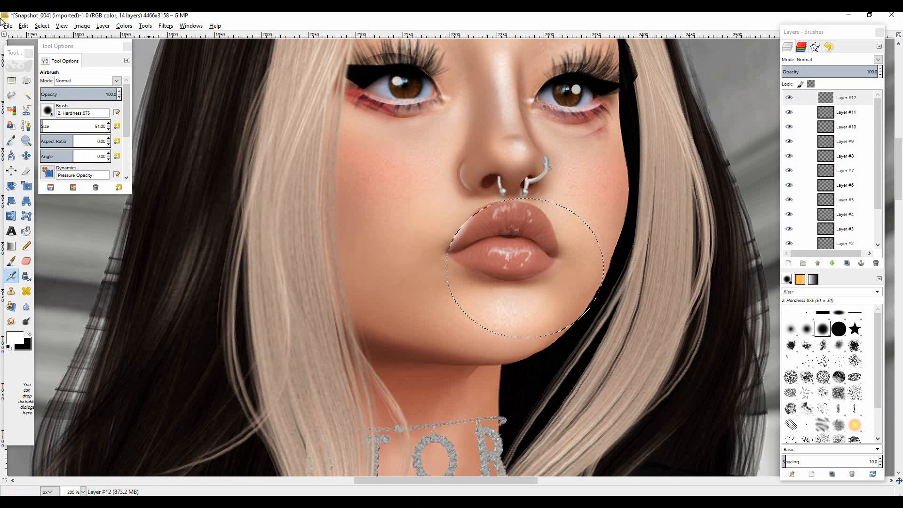
Fit a smaller elliptical selection to the lower lip's edge near the same mouth corner and airbrush white along it
{"action": "left_click", "coordinate": [25, 80]}
{"action": "left_click_drag", "start_coordinate": [449, 190], "coordinate": [533, 280]}
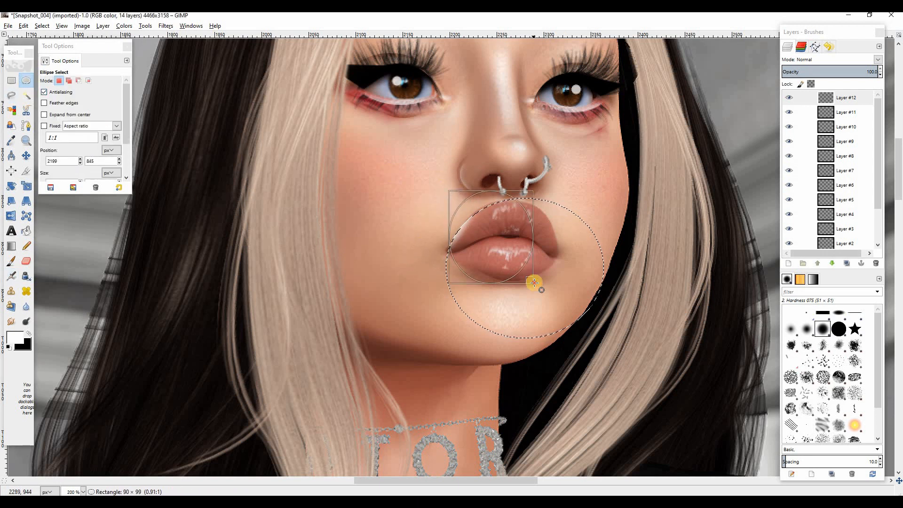
{"action": "left_click_drag", "start_coordinate": [505, 254], "coordinate": [472, 234]}
{"action": "left_click", "coordinate": [11, 276]}
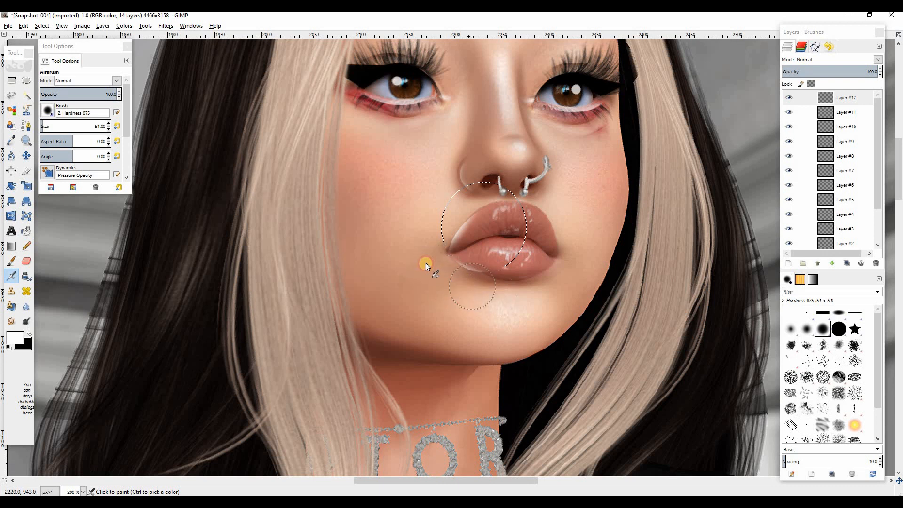
Erase the excess white inside the lips with a size 34 eraser and set Layer #12 to Overlay mode
{"action": "scroll", "coordinate": [459, 273], "scroll_direction": "down", "scroll_amount": 5}
{"action": "key", "text": "shift+e"}
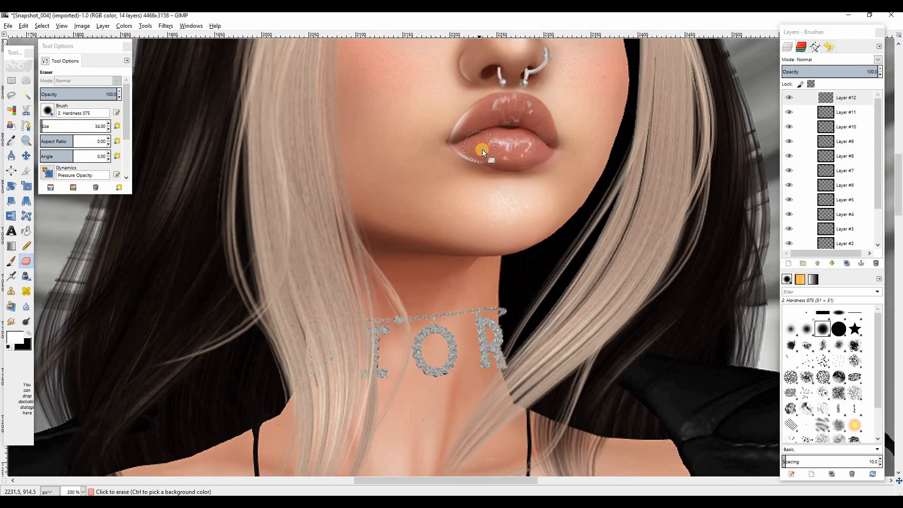
{"action": "left_click_drag", "start_coordinate": [480, 146], "coordinate": [502, 145]}
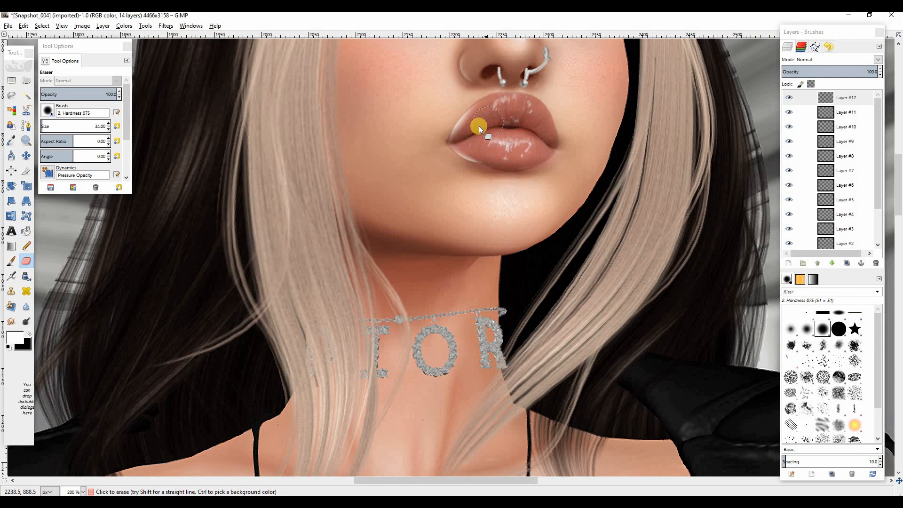
{"action": "left_click", "coordinate": [879, 61]}
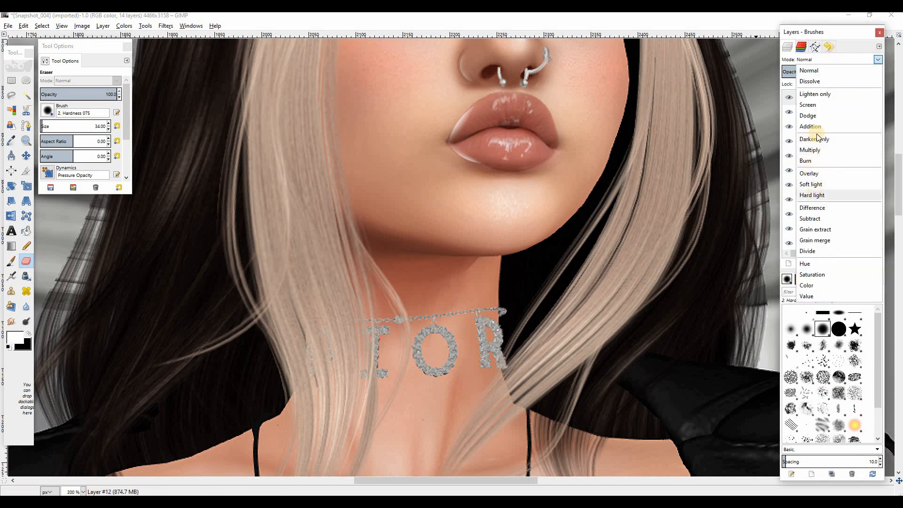
{"action": "left_click", "coordinate": [816, 174]}
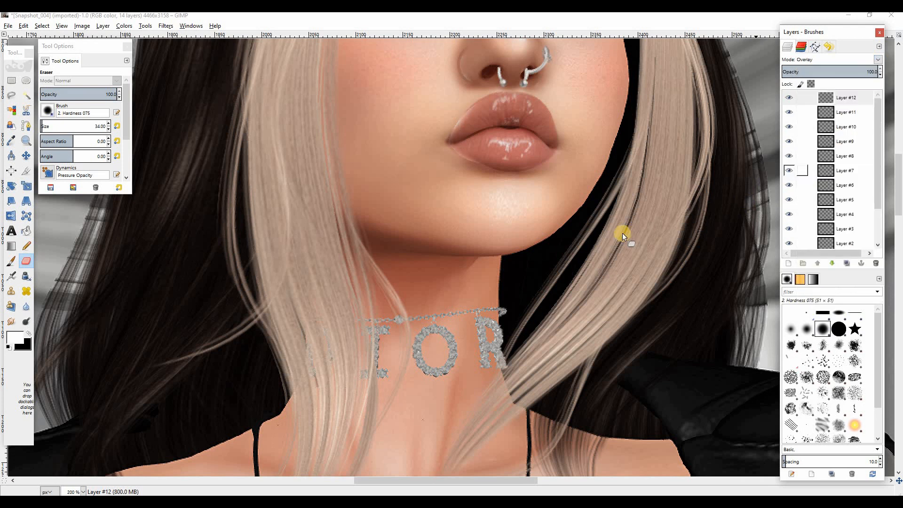
{"action": "scroll", "coordinate": [623, 232], "scroll_direction": "up", "scroll_amount": 5}
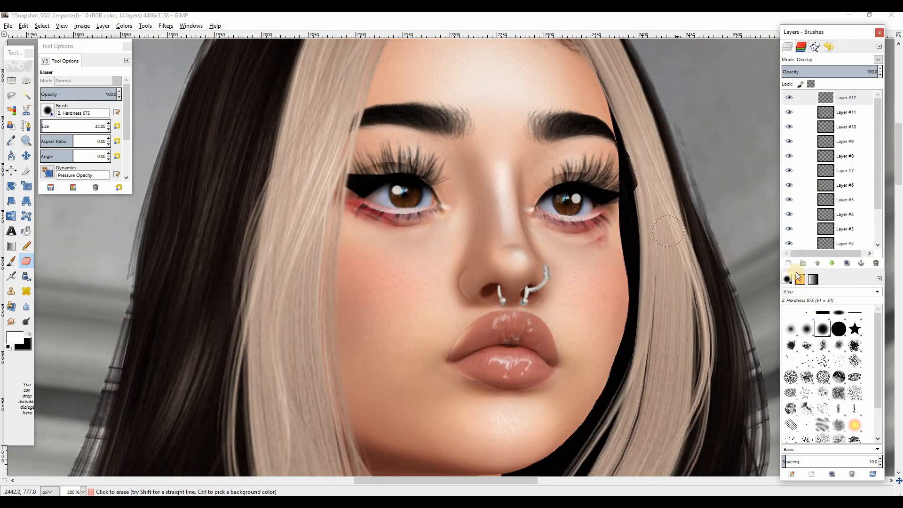
Add a new transparent layer and fit a large elliptical selection over the lower face so its edge follows the chin
{"action": "left_click", "coordinate": [789, 263]}
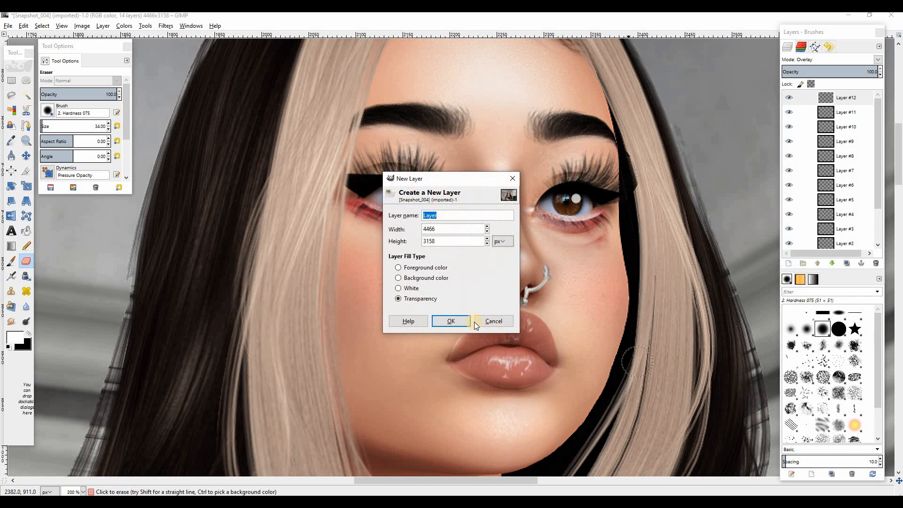
{"action": "left_click", "coordinate": [446, 318]}
{"action": "scroll", "coordinate": [447, 311], "scroll_direction": "down", "scroll_amount": 3}
{"action": "scroll", "coordinate": [448, 311], "scroll_direction": "down", "scroll_amount": 3}
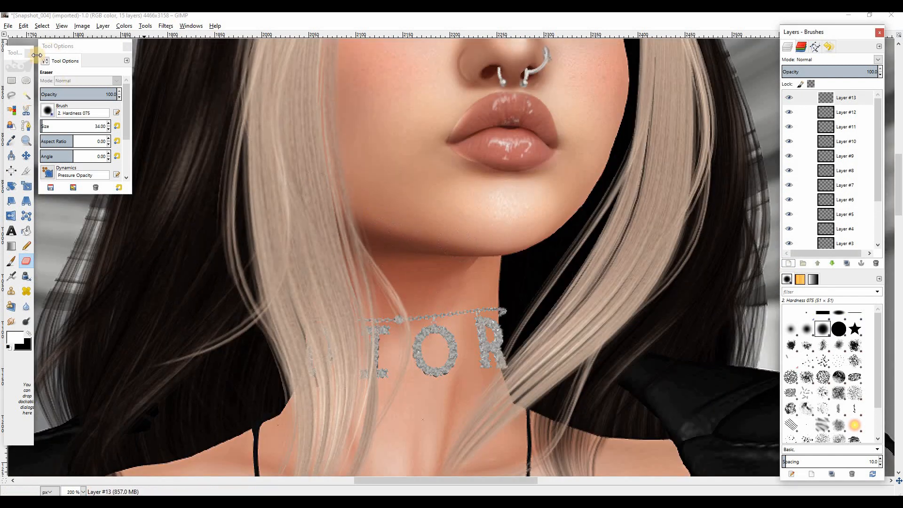
{"action": "left_click", "coordinate": [25, 80]}
{"action": "left_click_drag", "start_coordinate": [334, 109], "coordinate": [642, 409]}
{"action": "left_click_drag", "start_coordinate": [455, 315], "coordinate": [400, 134]}
{"action": "mouse_move", "coordinate": [590, 101]}
{"action": "left_mouse_down"}
{"action": "mouse_move", "coordinate": [579, 111]}
{"action": "mouse_move", "coordinate": [665, 111]}
{"action": "left_mouse_up"}
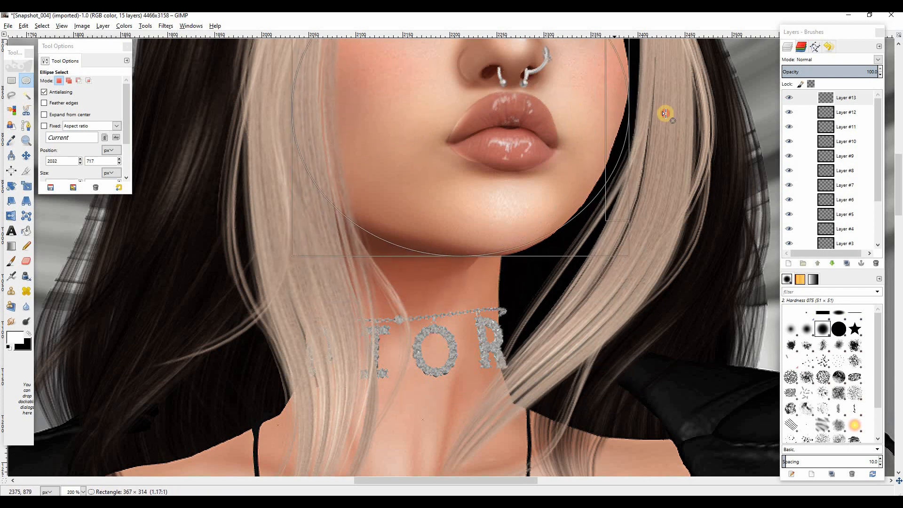
Airbrush a black shadow along the selection edge under the chin with a size 277.32 brush, and clear the selection
{"action": "key", "text": "a"}
{"action": "left_click", "coordinate": [438, 170]}
{"action": "mouse_move", "coordinate": [439, 171]}
{"action": "left_mouse_down"}
{"action": "mouse_move", "coordinate": [447, 242]}
{"action": "mouse_move", "coordinate": [447, 228]}
{"action": "left_mouse_up"}
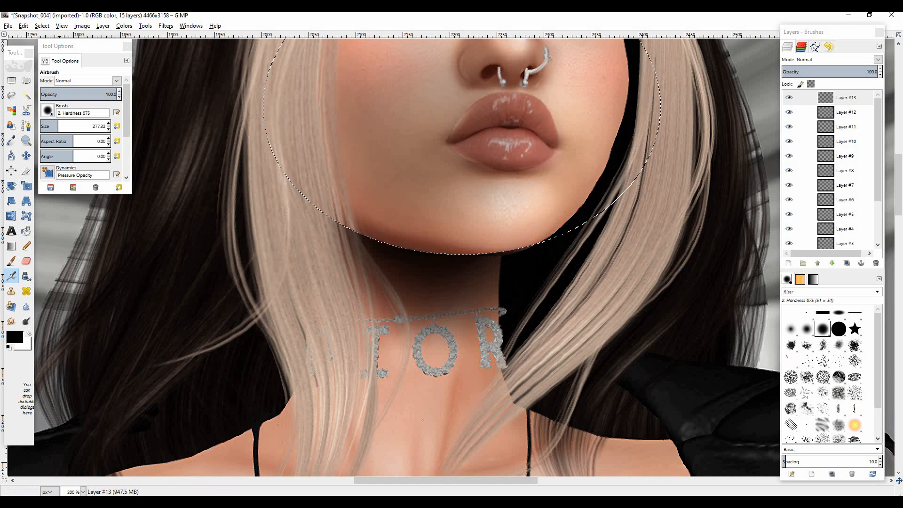
{"action": "left_click", "coordinate": [42, 26]}
{"action": "left_click", "coordinate": [57, 47]}
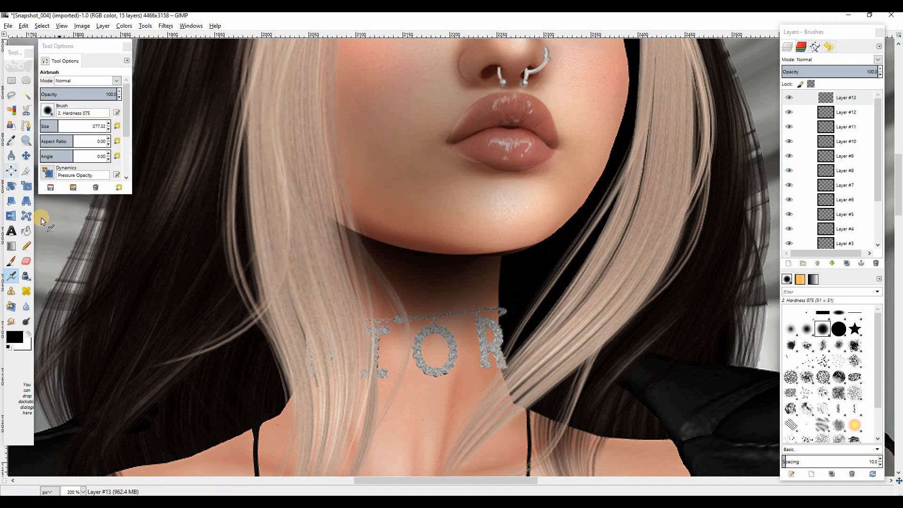
Erase the shadow spilling onto the blonde hair with a size 51 eraser and lower Layer #13's opacity to 46.8
{"action": "left_click", "coordinate": [26, 261]}
{"action": "left_click", "coordinate": [116, 127]}
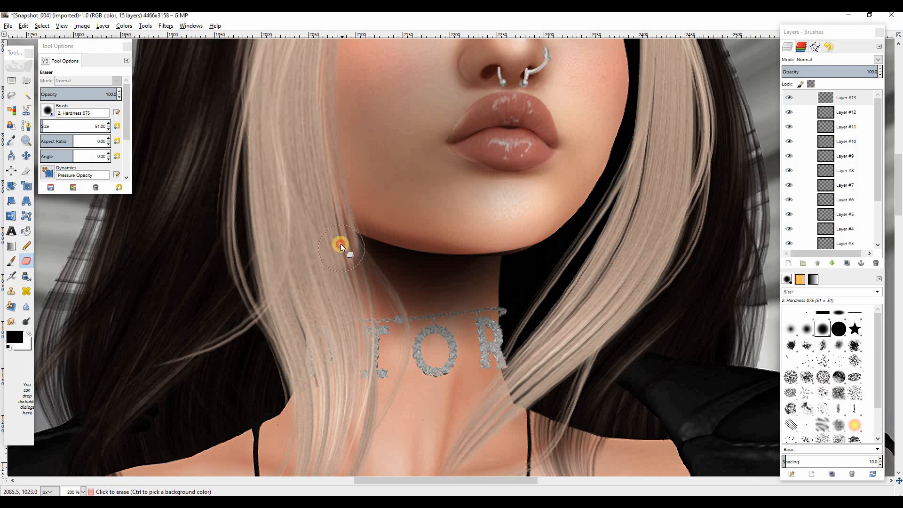
{"action": "left_click", "coordinate": [354, 352]}
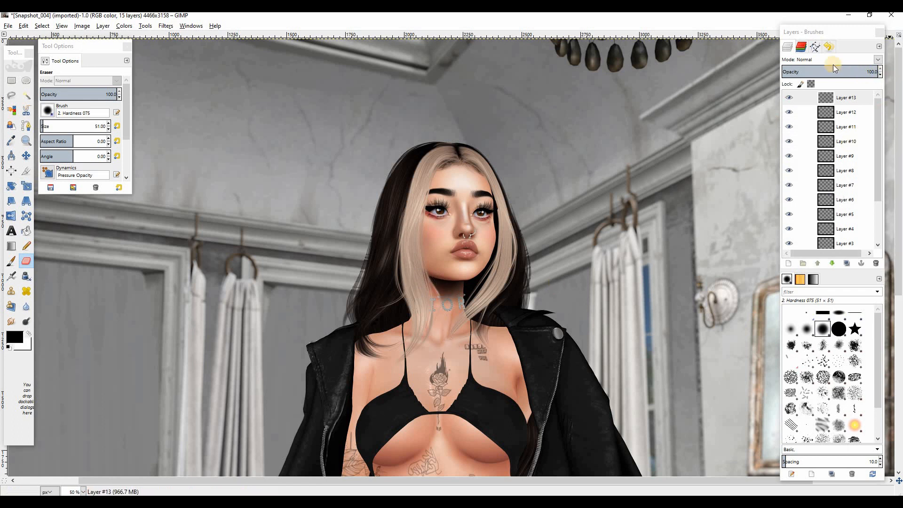
{"action": "left_click_drag", "start_coordinate": [833, 72], "coordinate": [818, 83]}
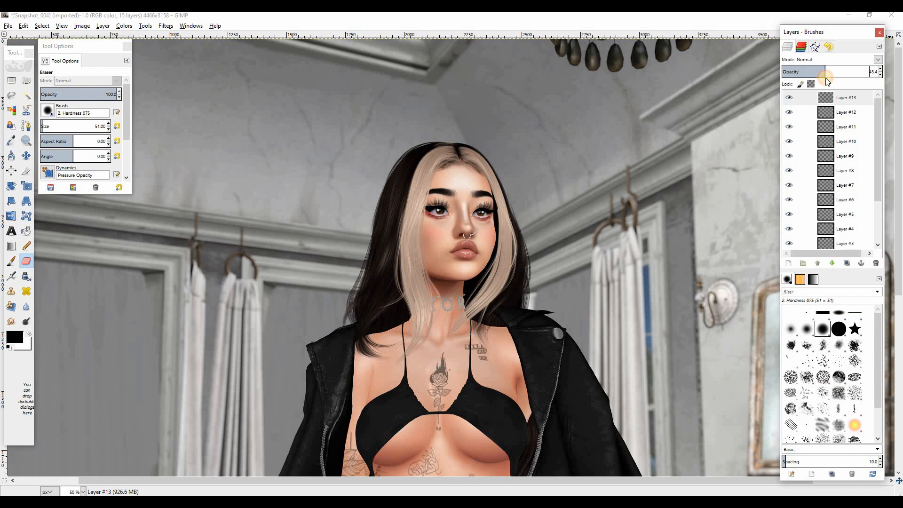
Add another transparent layer and fit a wide elliptical selection around the face so its lower edge follows the jawline
{"action": "left_click", "coordinate": [789, 263]}
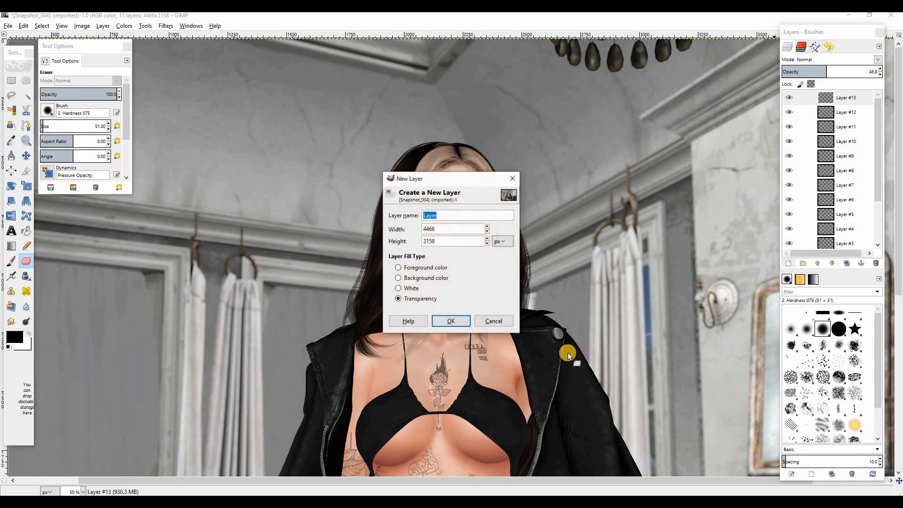
{"action": "left_click", "coordinate": [456, 323]}
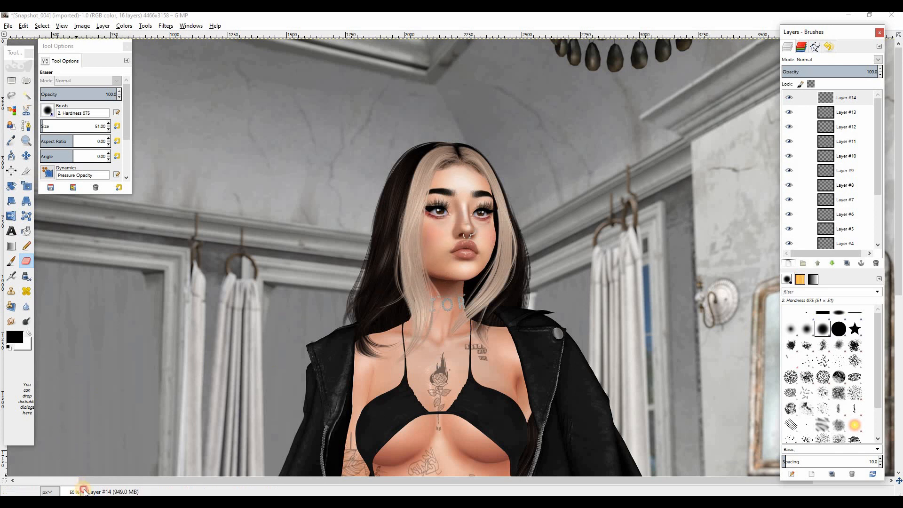
{"action": "left_click", "coordinate": [83, 491]}
{"action": "left_click", "coordinate": [75, 440]}
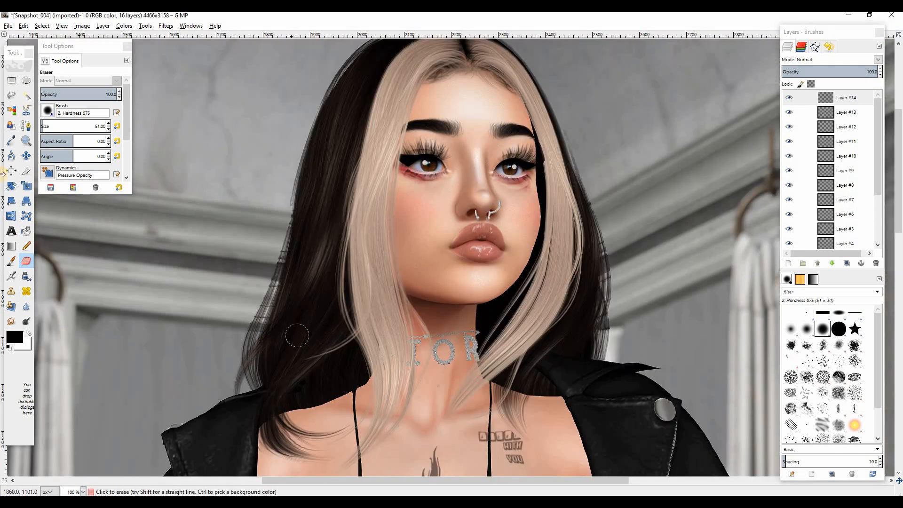
{"action": "left_click", "coordinate": [83, 492]}
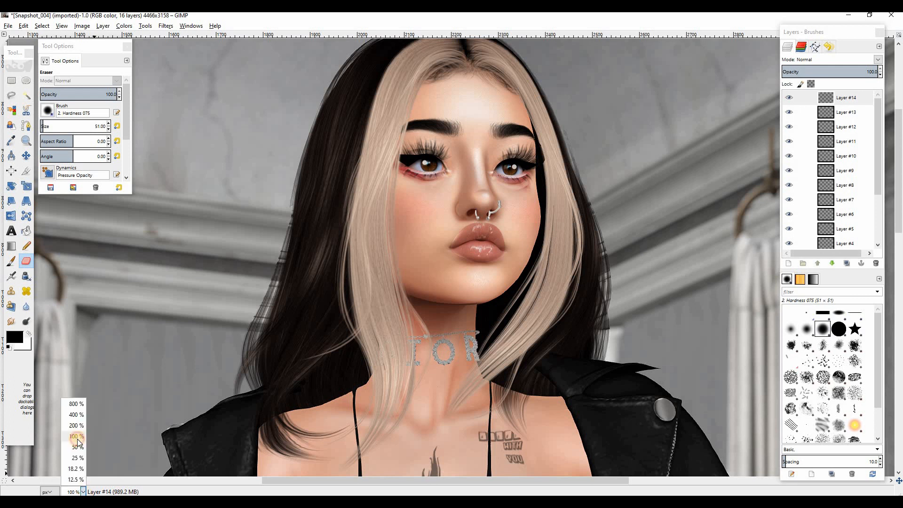
{"action": "left_click", "coordinate": [77, 425]}
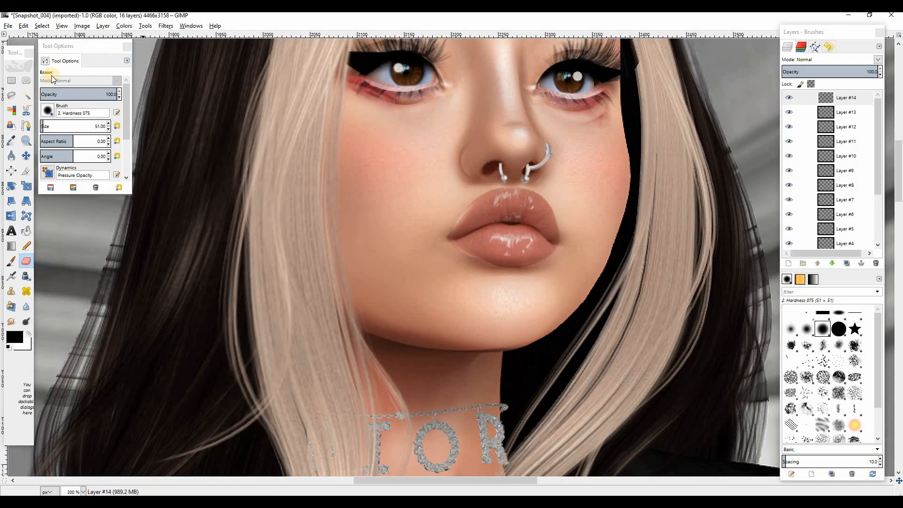
{"action": "left_click", "coordinate": [26, 81]}
{"action": "mouse_move", "coordinate": [414, 162]}
{"action": "left_mouse_down"}
{"action": "mouse_move", "coordinate": [692, 373]}
{"action": "mouse_move", "coordinate": [782, 453]}
{"action": "mouse_move", "coordinate": [778, 469]}
{"action": "left_mouse_up"}
{"action": "left_click_drag", "start_coordinate": [619, 365], "coordinate": [474, 245]}
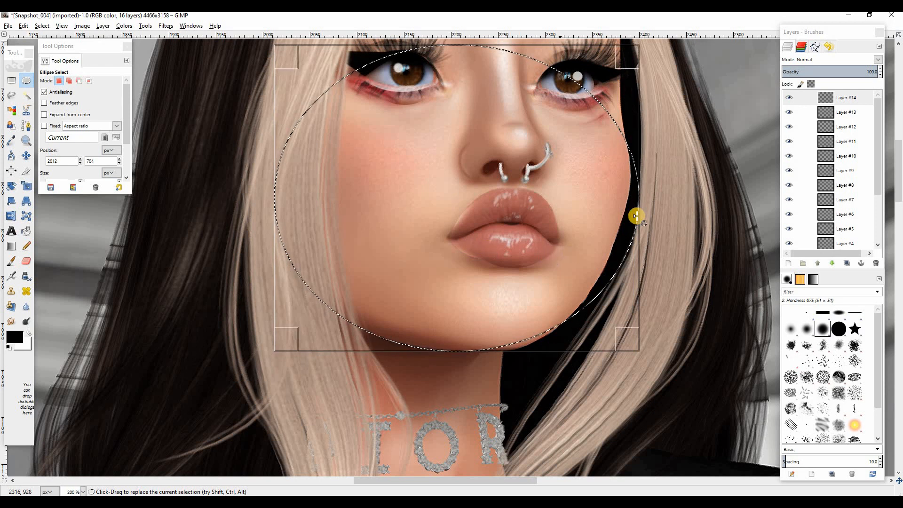
{"action": "left_click_drag", "start_coordinate": [634, 217], "coordinate": [682, 222]}
{"action": "left_click_drag", "start_coordinate": [529, 213], "coordinate": [524, 213]}
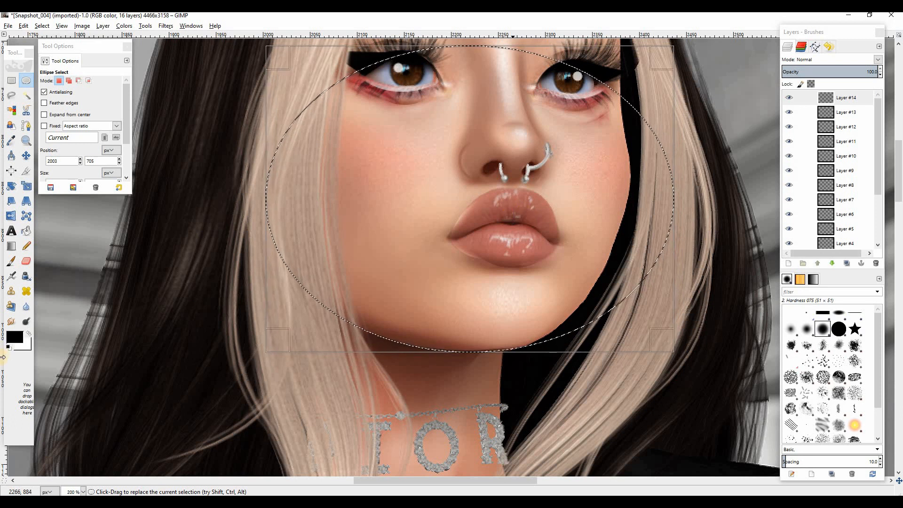
Airbrush a white highlight along the lower edge of the jaw selection with a size 51 brush, and clear the selection
{"action": "left_click", "coordinate": [28, 331]}
{"action": "left_click", "coordinate": [11, 276]}
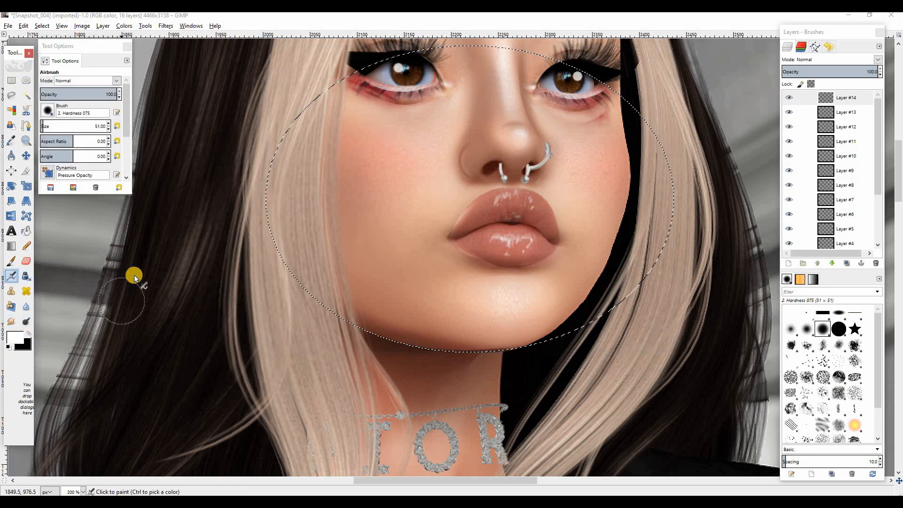
{"action": "mouse_move", "coordinate": [431, 369]}
{"action": "left_mouse_down"}
{"action": "mouse_move", "coordinate": [379, 348]}
{"action": "mouse_move", "coordinate": [471, 372]}
{"action": "mouse_move", "coordinate": [315, 326]}
{"action": "left_mouse_up"}
{"action": "left_click_drag", "start_coordinate": [477, 368], "coordinate": [560, 370]}
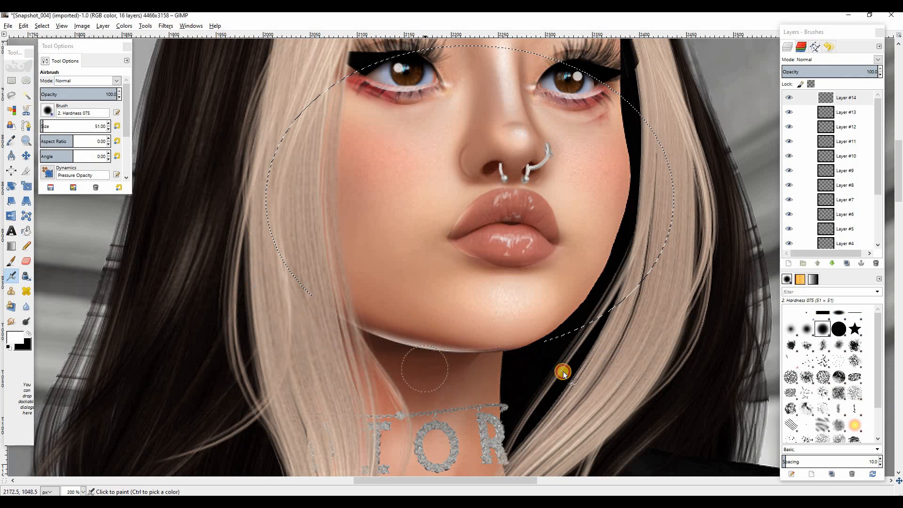
{"action": "left_click", "coordinate": [43, 26]}
{"action": "left_click", "coordinate": [49, 50]}
Fit an elliptical selection over the lower face to the inner jawline, trim the white highlight inside it to a thin line, and clear the selection
{"action": "left_click", "coordinate": [27, 80]}
{"action": "left_click_drag", "start_coordinate": [315, 113], "coordinate": [587, 351]}
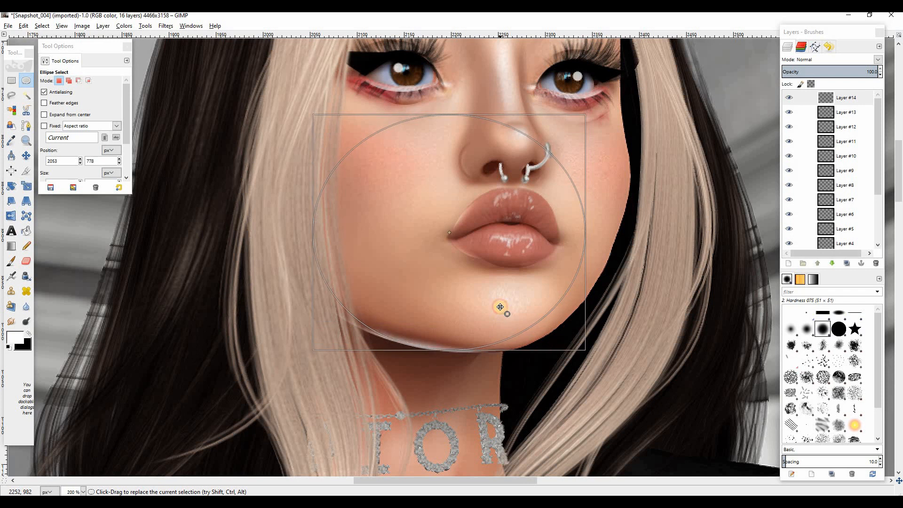
{"action": "left_click_drag", "start_coordinate": [500, 307], "coordinate": [499, 306]}
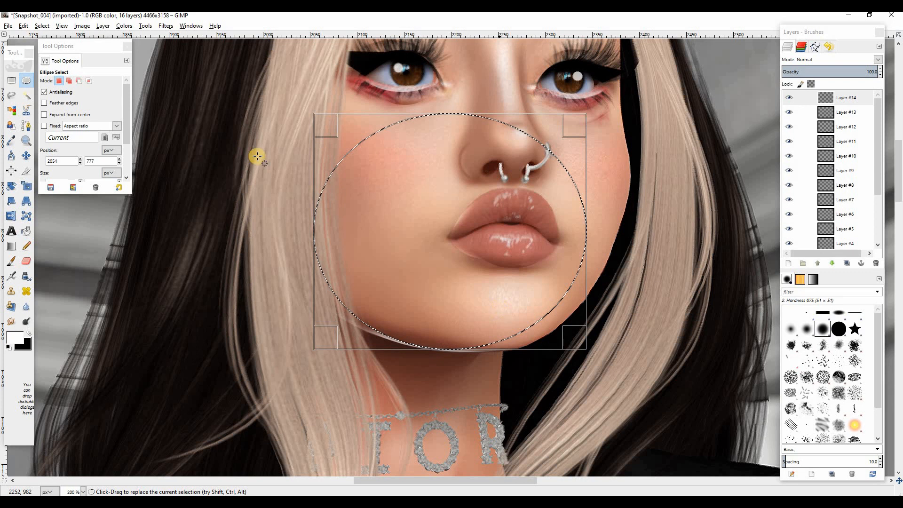
{"action": "left_click", "coordinate": [43, 26]}
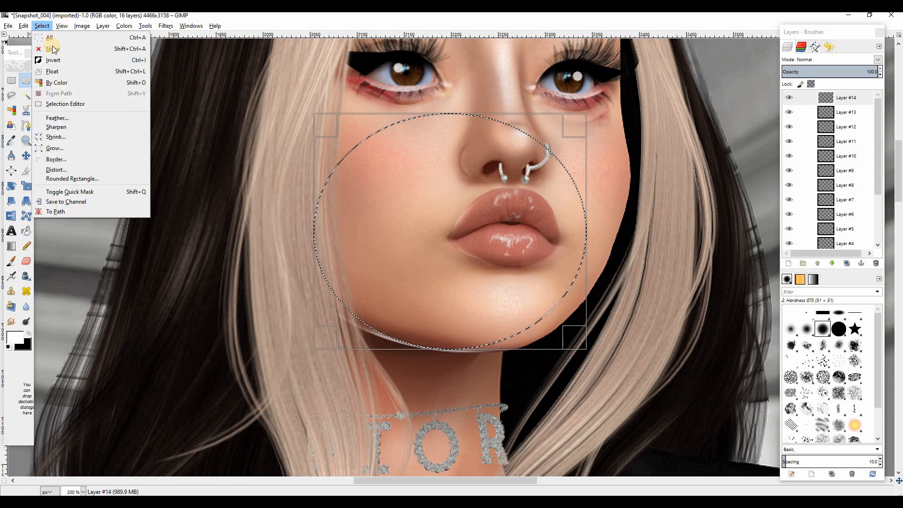
{"action": "left_click", "coordinate": [80, 60]}
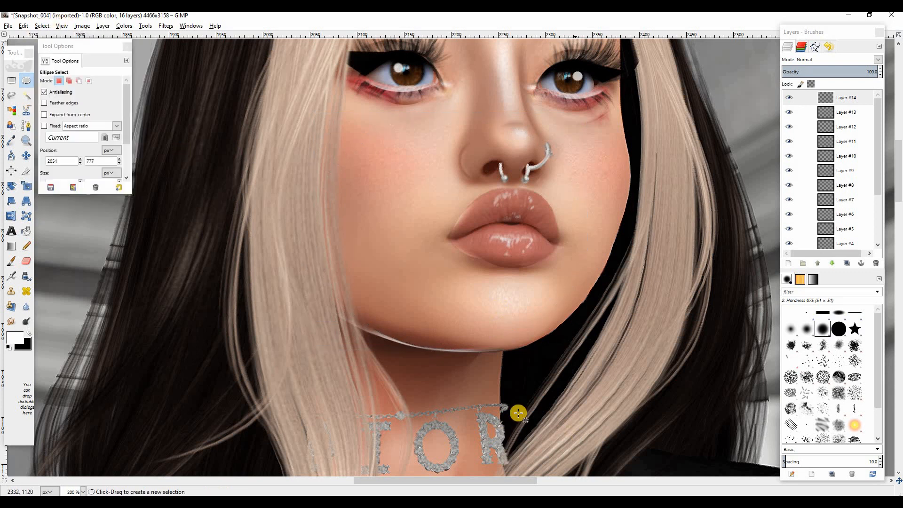
Smudge the thin white highlight along the chin and erase its excess over the blonde hair and below the jaw with a size 51 eraser
{"action": "left_click", "coordinate": [12, 322]}
{"action": "left_click_drag", "start_coordinate": [458, 329], "coordinate": [489, 329]}
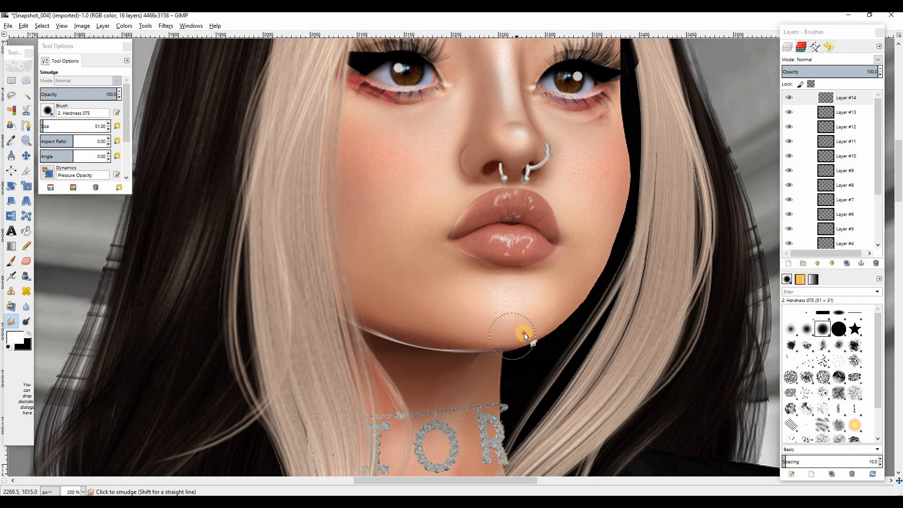
{"action": "left_click", "coordinate": [25, 262]}
{"action": "left_click_drag", "start_coordinate": [323, 339], "coordinate": [328, 309]}
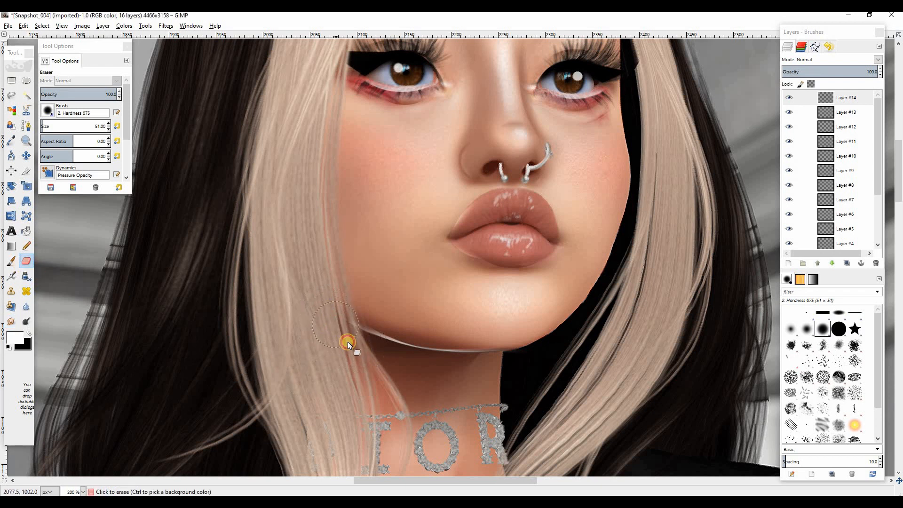
{"action": "left_click_drag", "start_coordinate": [442, 383], "coordinate": [518, 382]}
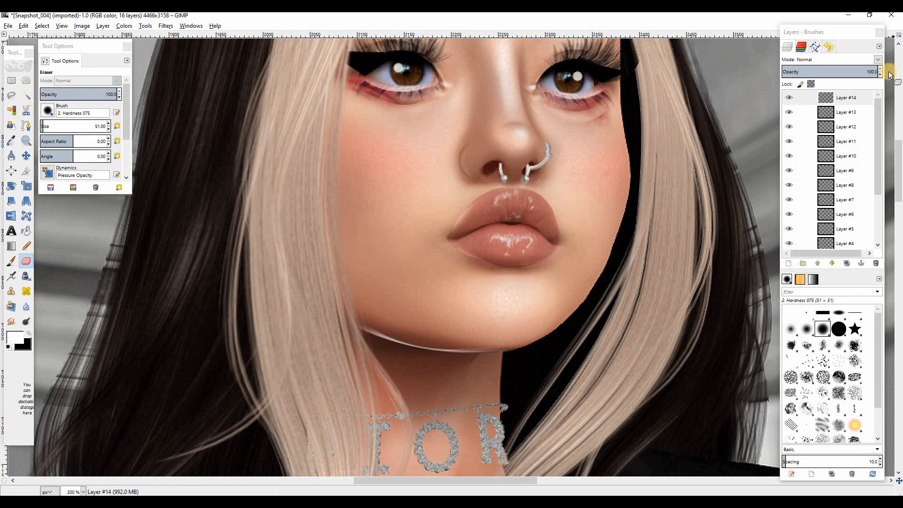
Set Layer #14's blend mode to Overlay and switch to the Blur/Sharpen tool for the jaw highlight
{"action": "left_click", "coordinate": [879, 60]}
{"action": "left_click", "coordinate": [828, 172]}
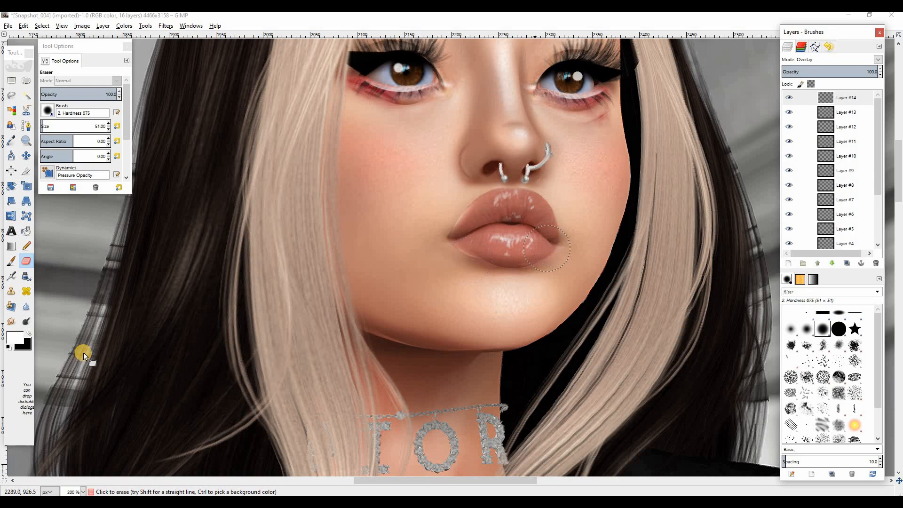
{"action": "left_click", "coordinate": [27, 307]}
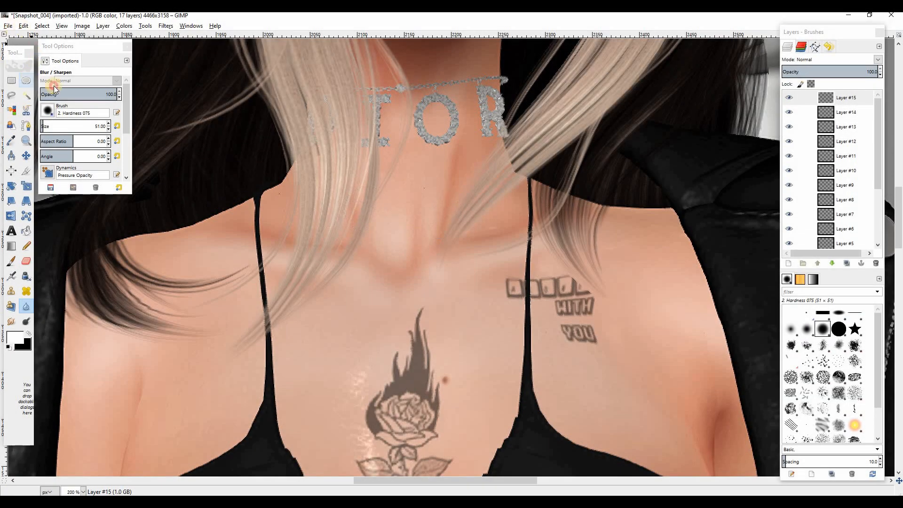
Fit a narrow elliptical selection to the hollow of the throat on Layer #15, airbrush black along its lower edge, and clear the selection
{"action": "key", "text": "e"}
{"action": "left_click_drag", "start_coordinate": [364, 169], "coordinate": [422, 273]}
{"action": "mouse_move", "coordinate": [384, 243]}
{"action": "left_mouse_down"}
{"action": "mouse_move", "coordinate": [405, 297]}
{"action": "mouse_move", "coordinate": [428, 256]}
{"action": "left_mouse_up"}
{"action": "left_click", "coordinate": [29, 334]}
{"action": "left_click", "coordinate": [11, 276]}
{"action": "key", "text": "ctrl+shift+a"}
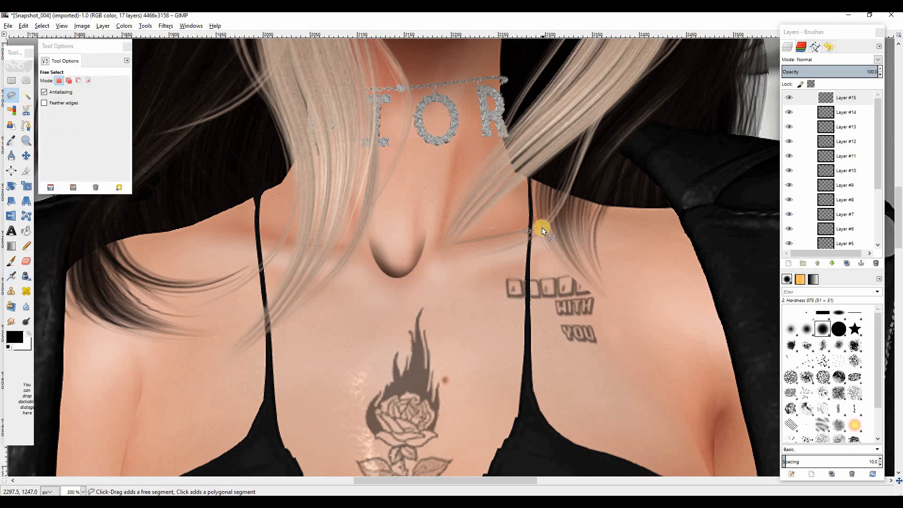
Outline the collarbone on the image's right with a freehand selection, airbrush a soft black shadow along its edge, and clear the selection
{"action": "mouse_move", "coordinate": [536, 232]}
{"action": "left_mouse_down"}
{"action": "mouse_move", "coordinate": [449, 243]}
{"action": "mouse_move", "coordinate": [500, 253]}
{"action": "mouse_move", "coordinate": [395, 287]}
{"action": "left_mouse_up"}
{"action": "left_click", "coordinate": [455, 244]}
{"action": "left_click", "coordinate": [12, 277]}
{"action": "key", "text": "ctrl+z"}
{"action": "left_click", "coordinate": [42, 26]}
{"action": "left_click", "coordinate": [52, 49]}
Outline the area above the collarbone on the image's left with a freehand selection for airbrushing a black shadow with a size 51 brush
{"action": "left_click", "coordinate": [11, 95]}
{"action": "left_click", "coordinate": [349, 248]}
{"action": "left_click_drag", "start_coordinate": [272, 240], "coordinate": [349, 243]}
{"action": "left_click", "coordinate": [11, 276]}
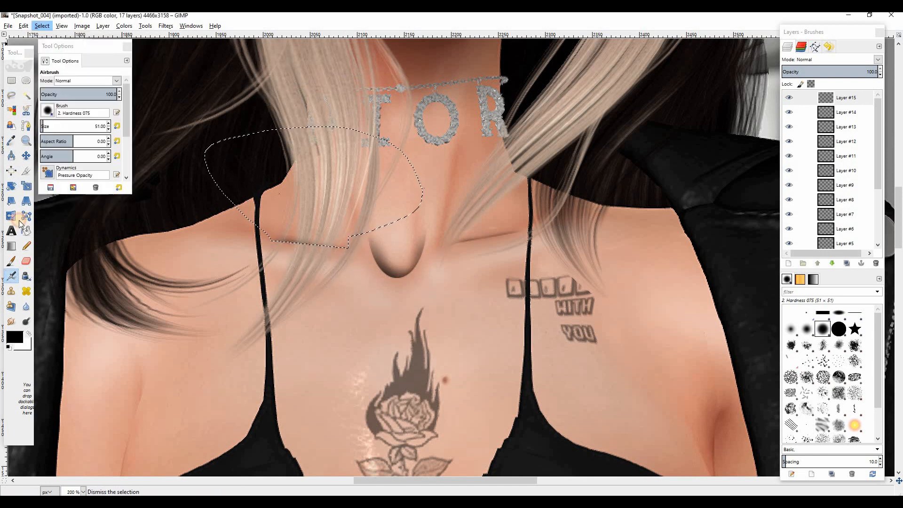
Soften the airbrushed throat-hollow shadow with the Eraser, Smudge and Blur tools, and set its layer mode to Overlay
{"action": "left_click", "coordinate": [27, 261]}
{"action": "left_click", "coordinate": [13, 321]}
{"action": "left_click", "coordinate": [26, 306]}
{"action": "left_click", "coordinate": [877, 60]}
{"action": "left_click", "coordinate": [812, 175]}
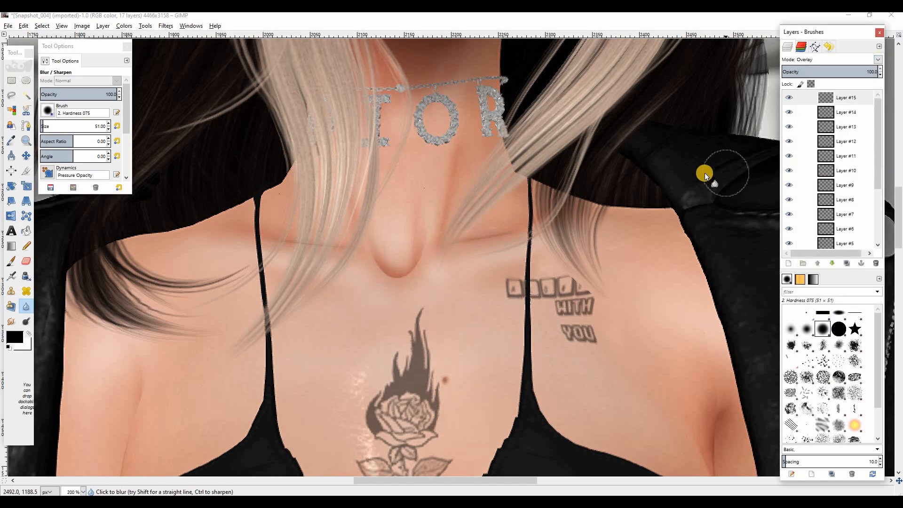
Add a new layer for shading the figure's left armpit
{"action": "scroll", "coordinate": [703, 173], "scroll_direction": "down", "scroll_amount": 2}
{"action": "left_click_drag", "start_coordinate": [364, 480], "coordinate": [407, 481]}
{"action": "scroll", "coordinate": [564, 283], "scroll_direction": "up", "scroll_amount": 1}
{"action": "key", "text": "shift+ctrl+n"}
{"action": "left_click", "coordinate": [461, 324]}
{"action": "scroll", "coordinate": [461, 323], "scroll_direction": "down", "scroll_amount": 3}
Airbrush a black crease along an elliptical selection at the figure's left armpit, deselect, then erase and blur its excess
{"action": "key", "text": "e"}
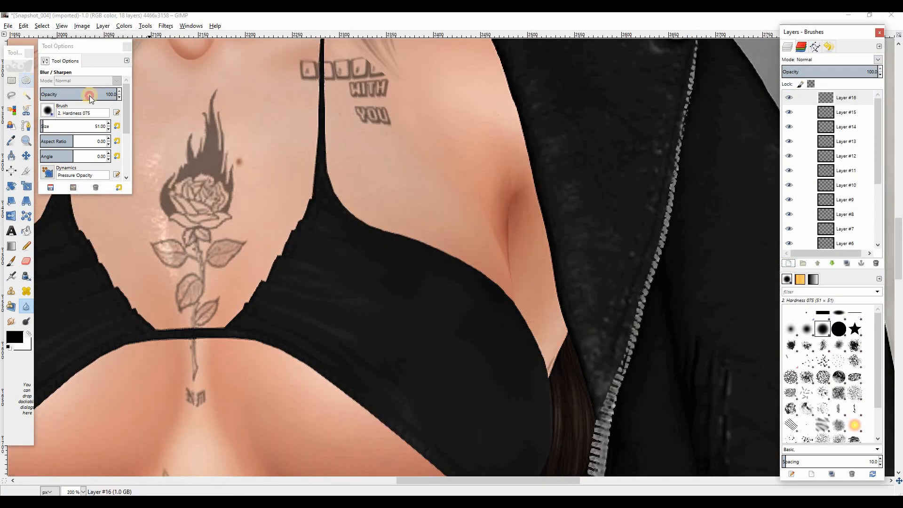
{"action": "left_click_drag", "start_coordinate": [507, 111], "coordinate": [702, 373]}
{"action": "key", "text": "a"}
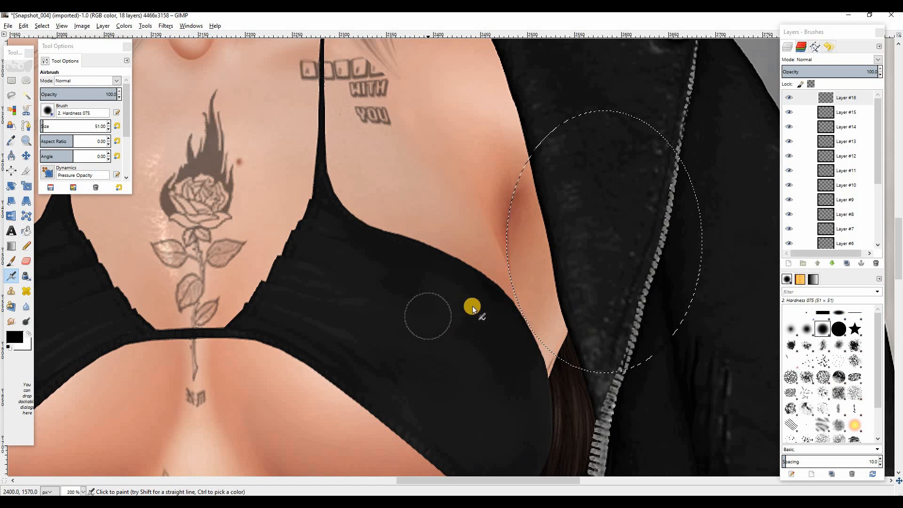
{"action": "key", "text": "ctrl+shift+a"}
{"action": "key", "text": "shift+e"}
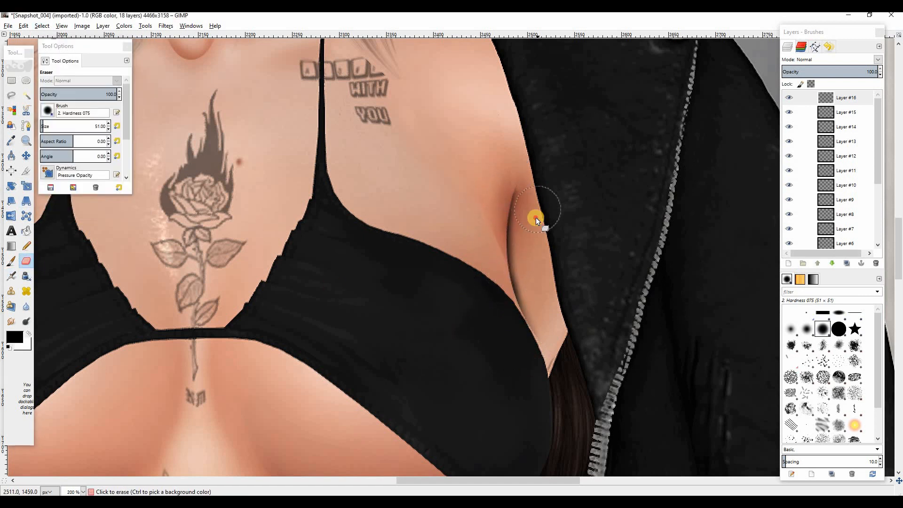
{"action": "key", "text": "shift+u"}
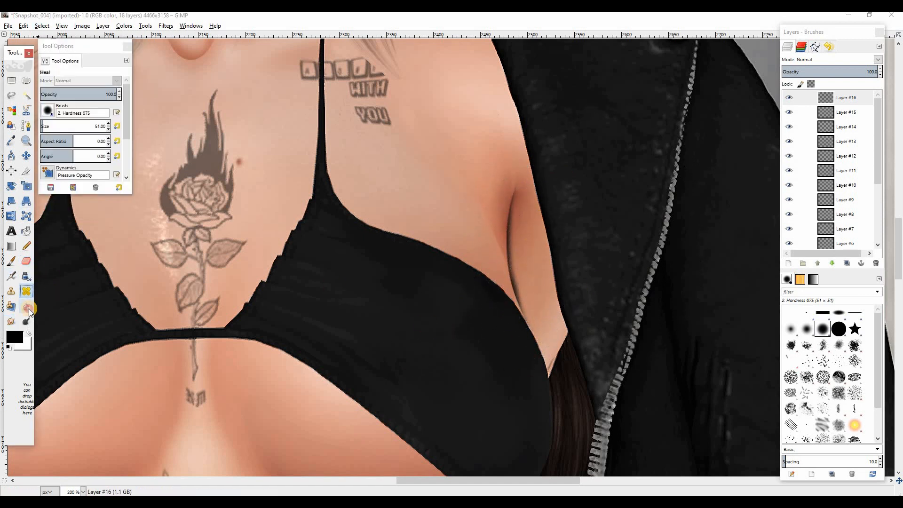
Airbrush a black crease along an elliptical selection at the figure's right armpit, deselect, trim it, and undo the last eraser stroke
{"action": "left_click_drag", "start_coordinate": [461, 480], "coordinate": [377, 480]}
{"action": "key", "text": "e"}
{"action": "left_click_drag", "start_coordinate": [345, 135], "coordinate": [643, 494]}
{"action": "mouse_move", "coordinate": [455, 332]}
{"action": "left_mouse_down"}
{"action": "mouse_move", "coordinate": [149, 177]}
{"action": "mouse_move", "coordinate": [447, 308]}
{"action": "left_mouse_up"}
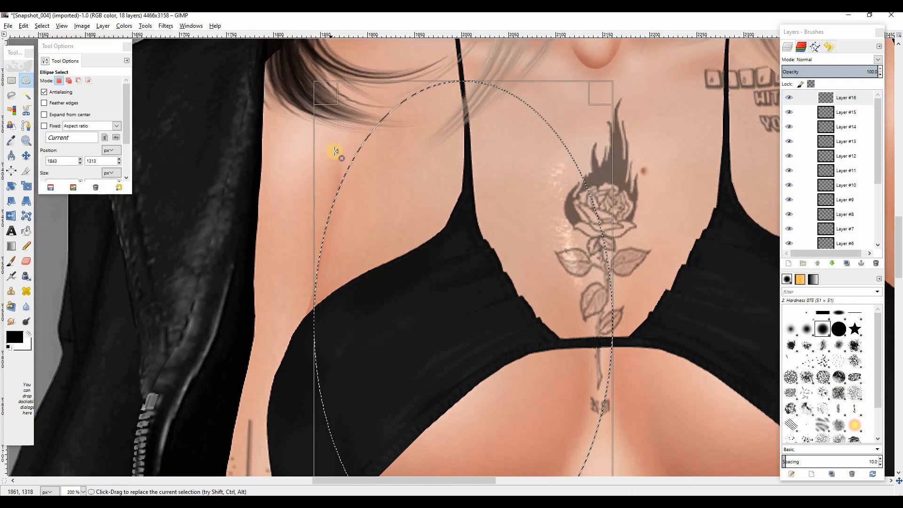
{"action": "key", "text": "a"}
{"action": "left_click", "coordinate": [41, 26]}
{"action": "left_click", "coordinate": [52, 49]}
{"action": "key", "text": "shift+e"}
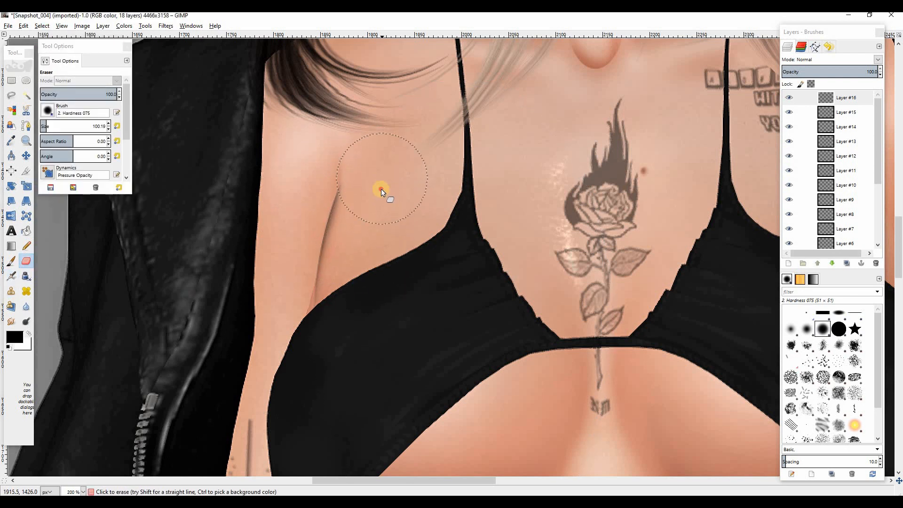
{"action": "key", "text": "ctrl+z"}
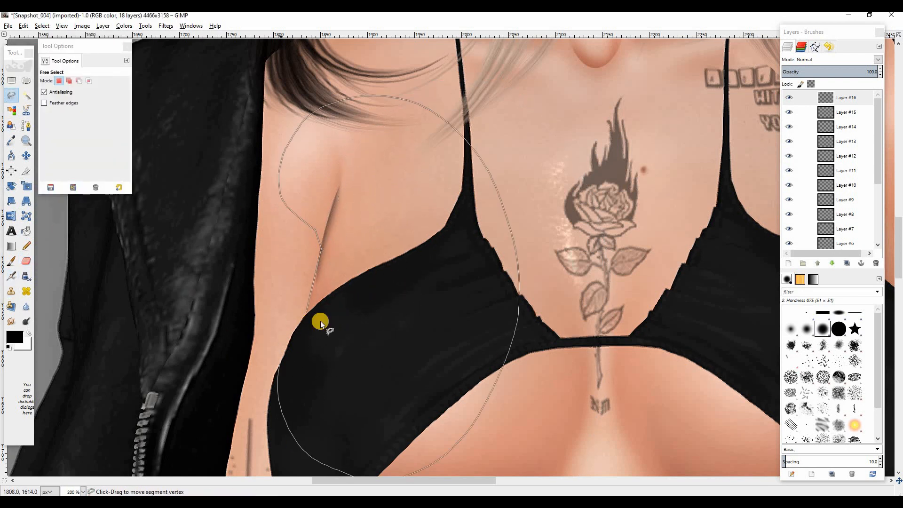
Airbrush the lower part of the right armpit crease inside a free selection, then erase the excess with the 2. Hardness 075 brush
{"action": "key", "text": "a"}
{"action": "key", "text": "ctrl+shift+a"}
{"action": "key", "text": "shift+e"}
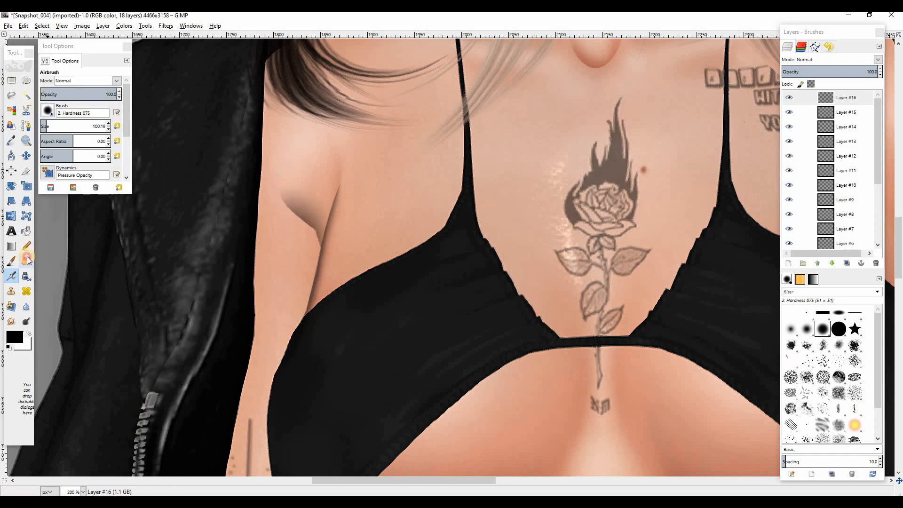
{"action": "left_click", "coordinate": [806, 313]}
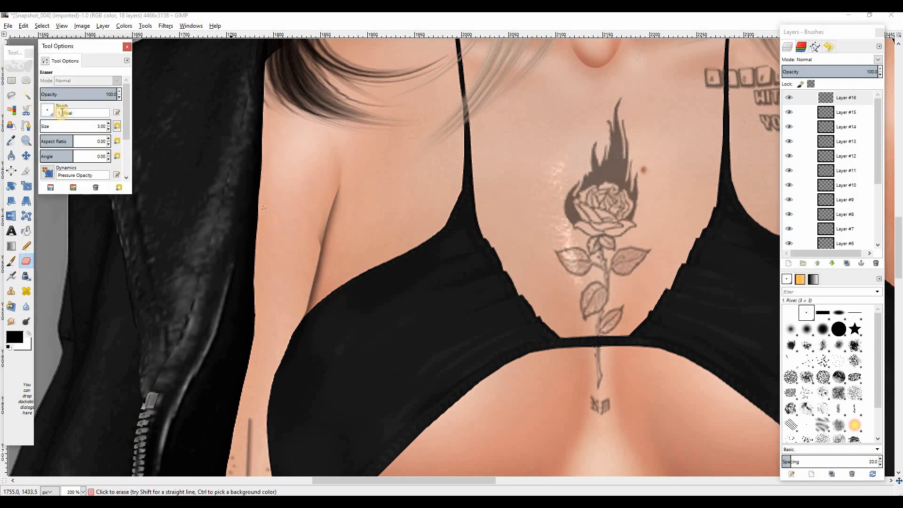
{"action": "left_click", "coordinate": [822, 329]}
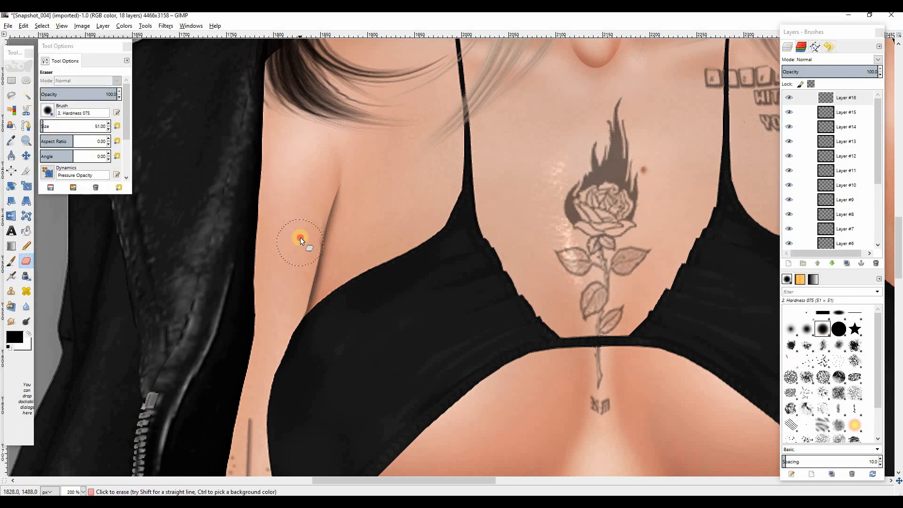
Airbrush the upper end of the right armpit crease along a small elliptical selection, deselect, and erase the excess
{"action": "key", "text": "e"}
{"action": "left_click_drag", "start_coordinate": [288, 131], "coordinate": [339, 216]}
{"action": "key", "text": "a"}
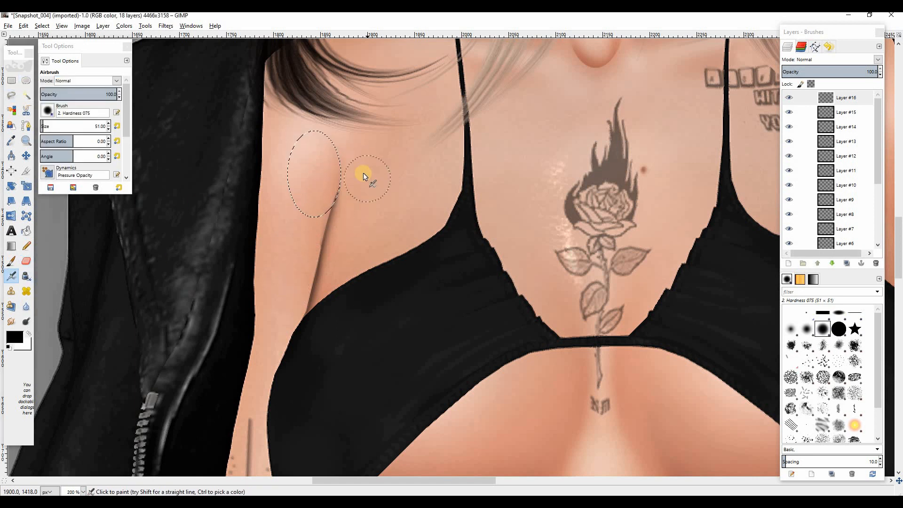
{"action": "key", "text": "ctrl+shift+a"}
{"action": "key", "text": "shift+e"}
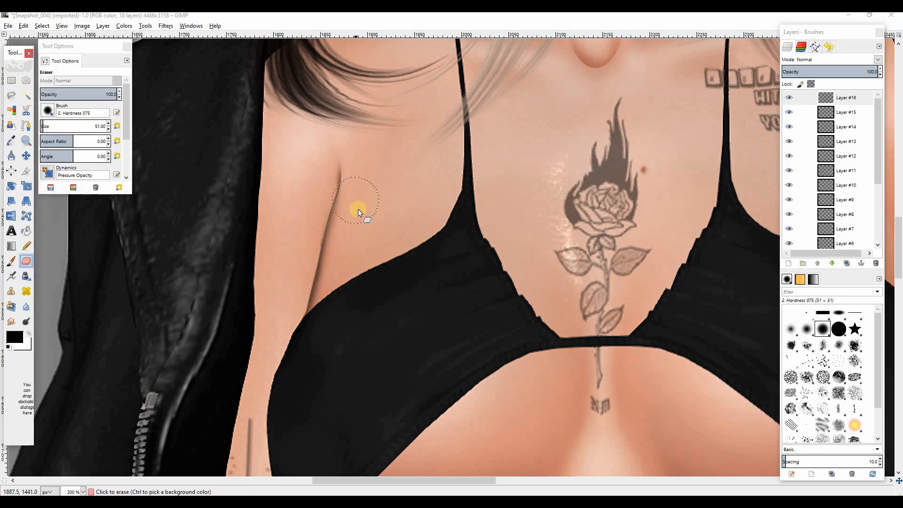
Blur the armpit crease shading and set its layer mode to Overlay
{"action": "left_click", "coordinate": [24, 306]}
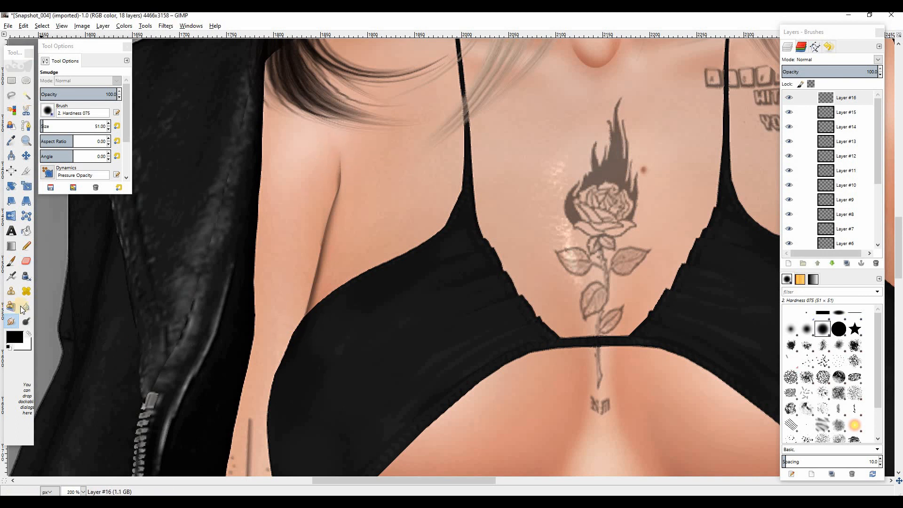
{"action": "left_click", "coordinate": [828, 59]}
{"action": "left_click", "coordinate": [806, 208]}
Add a new layer and fit an elliptical selection to the underside curve of the figure's right breast
{"action": "left_click", "coordinate": [518, 480]}
{"action": "key", "text": "shift+ctrl+n"}
{"action": "left_click_drag", "start_coordinate": [517, 481], "coordinate": [443, 481]}
{"action": "key", "text": "e"}
{"action": "left_click_drag", "start_coordinate": [141, 44], "coordinate": [413, 289]}
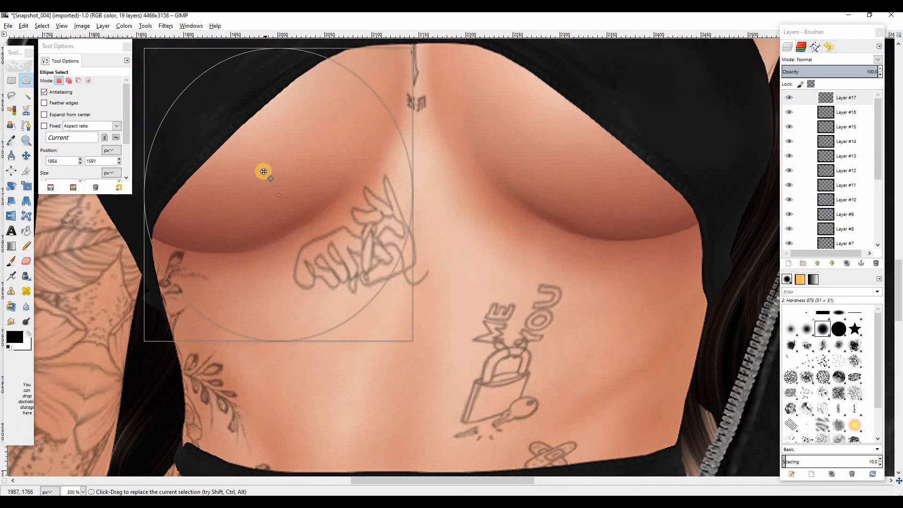
{"action": "left_click_drag", "start_coordinate": [366, 106], "coordinate": [382, 92]}
{"action": "left_click", "coordinate": [240, 123]}
Airbrush a black shadow along the lower edge of the elliptical selection, then remove the selection
{"action": "key", "text": "a"}
{"action": "left_click", "coordinate": [147, 250]}
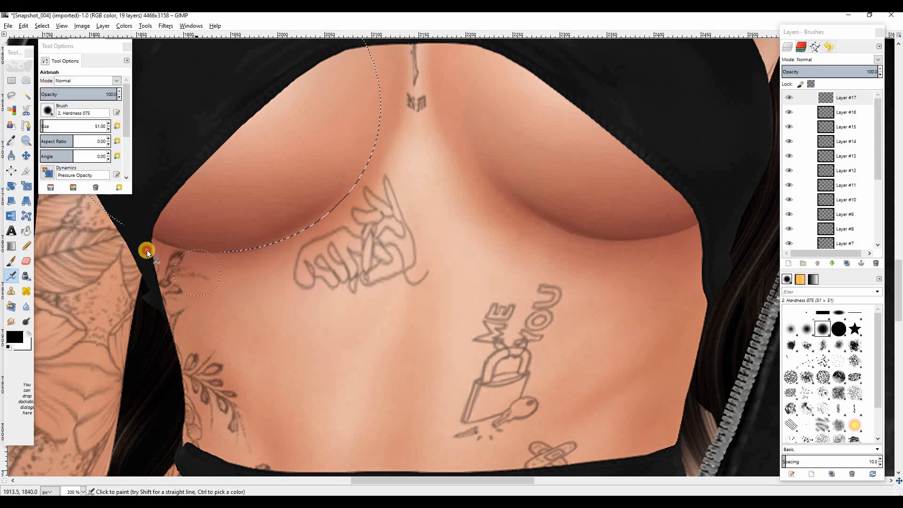
{"action": "mouse_move", "coordinate": [298, 251]}
{"action": "left_mouse_down"}
{"action": "mouse_move", "coordinate": [349, 178]}
{"action": "mouse_move", "coordinate": [264, 218]}
{"action": "mouse_move", "coordinate": [215, 217]}
{"action": "left_mouse_up"}
{"action": "key", "text": "ctrl+shift+a"}
Refine the underbust shadow with the Eraser, Smudge and Blur tools, and set its layer to Overlay at 31.7 opacity
{"action": "key", "text": "shift+e"}
{"action": "key", "text": "s"}
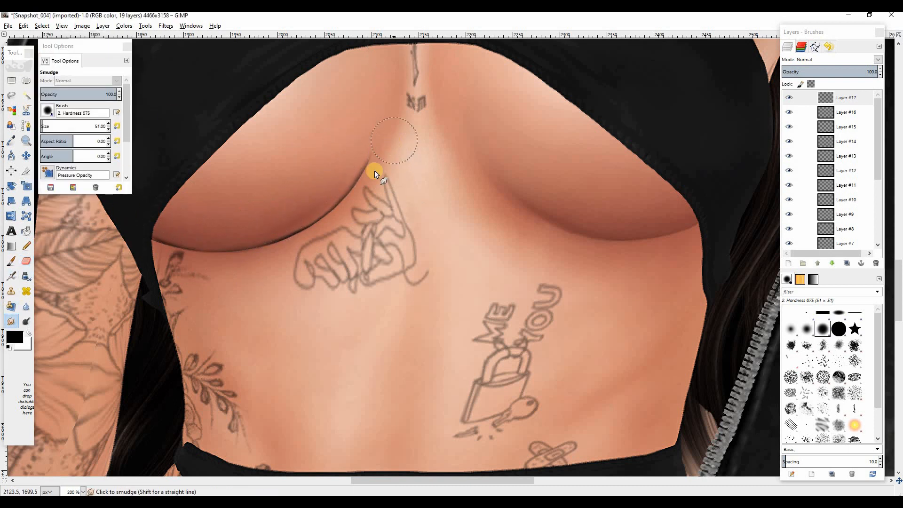
{"action": "left_click", "coordinate": [394, 141]}
{"action": "left_click", "coordinate": [26, 307]}
{"action": "key", "text": "ctrl+z"}
{"action": "key", "text": "ctrl+z"}
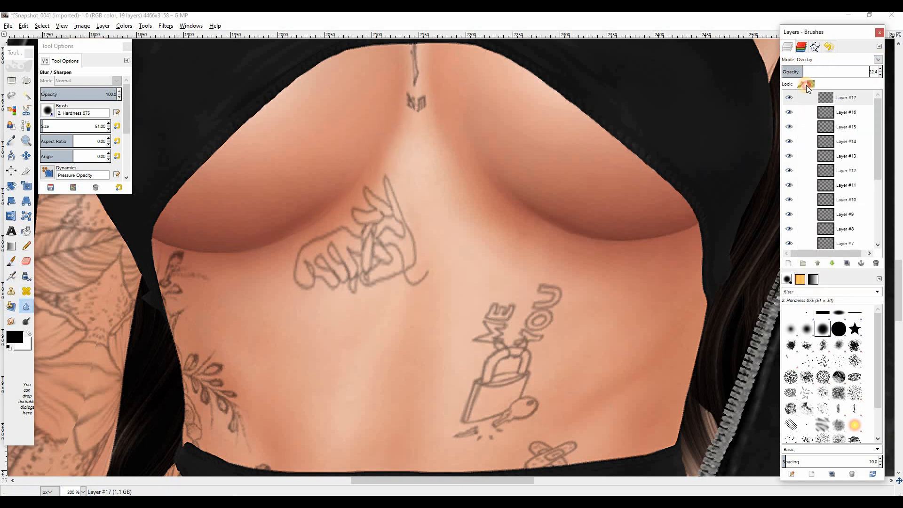
Airbrush a matching black shadow along an elliptical selection under the figure's left breast, deselect, and soften it with Smudge and Blur
{"action": "left_click", "coordinate": [26, 81]}
{"action": "left_click_drag", "start_coordinate": [490, 47], "coordinate": [648, 157]}
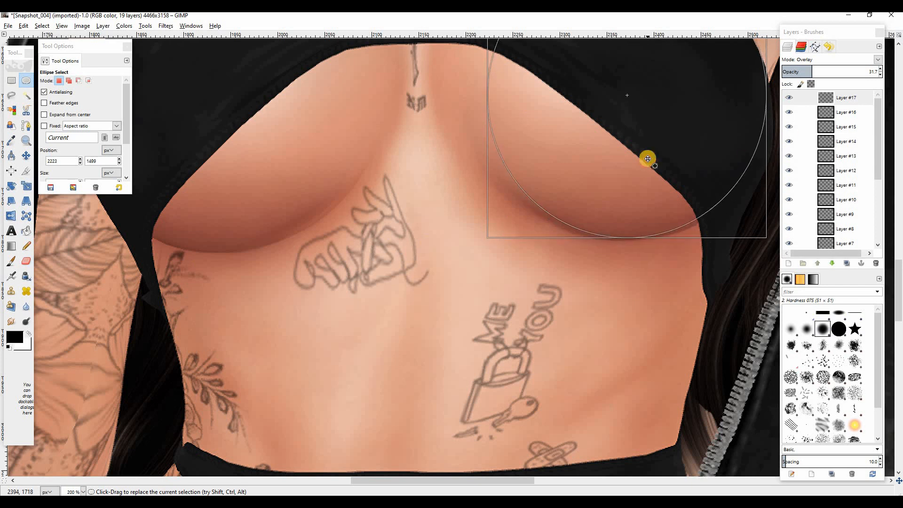
{"action": "key", "text": "a"}
{"action": "key", "text": "ctrl+shift+a"}
{"action": "key", "text": "s"}
{"action": "left_click", "coordinate": [26, 306]}
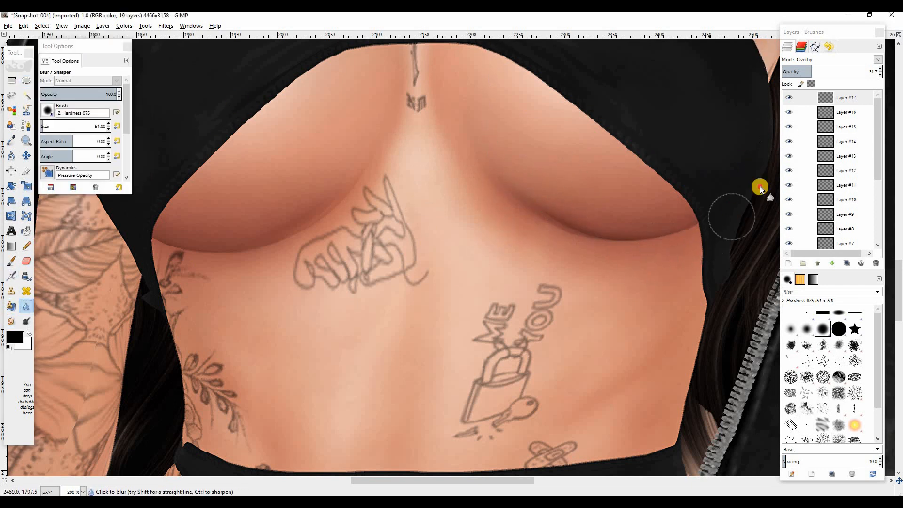
Add a new highlight layer and fit an elliptical selection to the lower curve of the figure's right breast
{"action": "key", "text": "e"}
{"action": "mouse_move", "coordinate": [197, 155]}
{"action": "left_mouse_down"}
{"action": "mouse_move", "coordinate": [466, 398]}
{"action": "mouse_move", "coordinate": [447, 393]}
{"action": "left_mouse_up"}
{"action": "key", "text": "shift+ctrl+n"}
{"action": "left_click", "coordinate": [450, 317]}
{"action": "left_click_drag", "start_coordinate": [320, 265], "coordinate": [225, 164]}
Airbrush a white highlight along the right underbust curve, remove the selection, and erase the excess
{"action": "key", "text": "a"}
{"action": "key", "text": "x"}
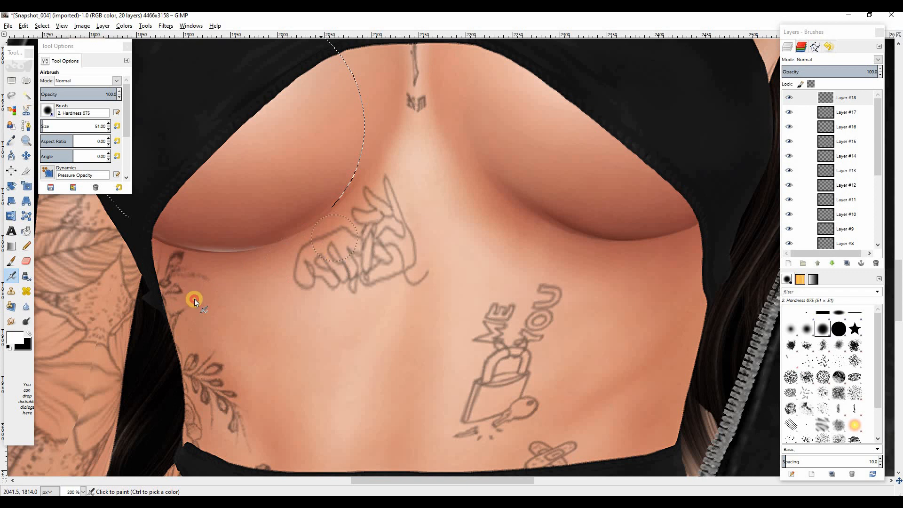
{"action": "left_click", "coordinate": [42, 26]}
{"action": "left_click", "coordinate": [52, 46]}
{"action": "key", "text": "shift+e"}
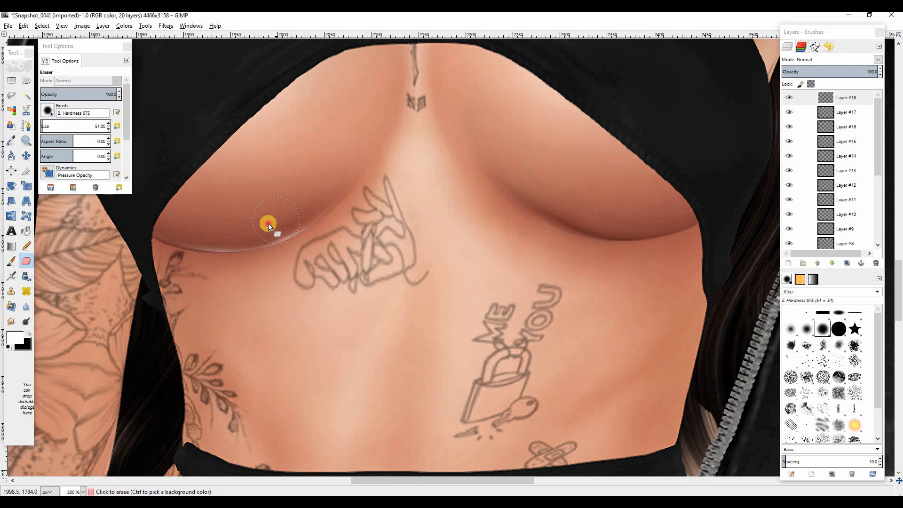
{"action": "left_click_drag", "start_coordinate": [230, 231], "coordinate": [294, 217]}
Try to mirror a duplicate of the highlight layer onto the figure's left breast
{"action": "left_click", "coordinate": [846, 263]}
{"action": "key", "text": "shift+f"}
{"action": "left_click", "coordinate": [376, 235]}
{"action": "left_click", "coordinate": [26, 155]}
{"action": "left_click_drag", "start_coordinate": [763, 249], "coordinate": [701, 239]}
{"action": "key", "text": "ctrl+z"}
{"action": "key", "text": "ctrl+z"}
{"action": "key", "text": "ctrl+z"}
Fit an elliptical selection to the lower curve of the figure's left breast and airbrush a white highlight along its edge
{"action": "left_click", "coordinate": [26, 80]}
{"action": "left_click_drag", "start_coordinate": [467, 110], "coordinate": [655, 259]}
{"action": "left_click_drag", "start_coordinate": [556, 213], "coordinate": [616, 194]}
{"action": "left_click_drag", "start_coordinate": [704, 188], "coordinate": [715, 188]}
{"action": "left_click", "coordinate": [10, 276]}
{"action": "mouse_move", "coordinate": [571, 250]}
{"action": "left_mouse_down"}
{"action": "mouse_move", "coordinate": [619, 277]}
{"action": "mouse_move", "coordinate": [692, 249]}
{"action": "left_mouse_up"}
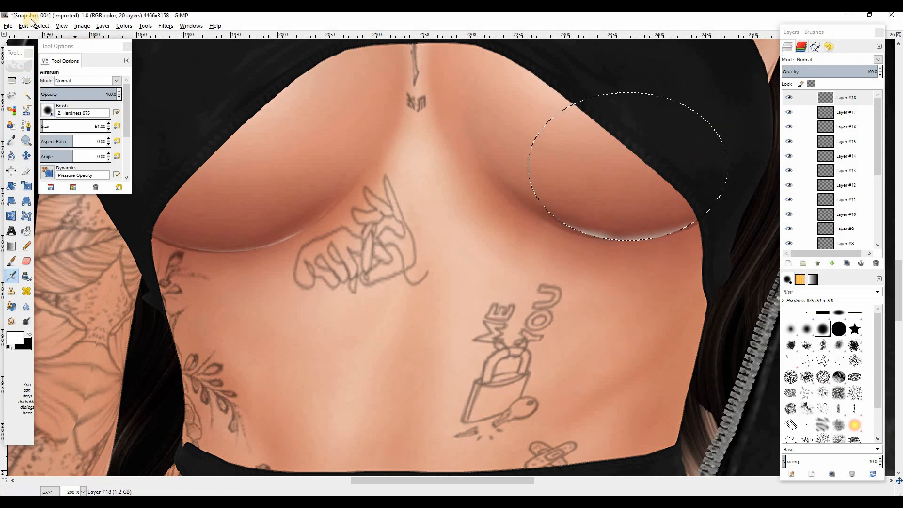
Remove the selection, erase the excess of the left underbust highlight, and set the layer mode to Overlay
{"action": "left_click", "coordinate": [42, 26]}
{"action": "left_click", "coordinate": [51, 46]}
{"action": "left_click", "coordinate": [26, 261]}
{"action": "mouse_move", "coordinate": [583, 221]}
{"action": "left_mouse_down"}
{"action": "mouse_move", "coordinate": [656, 216]}
{"action": "mouse_move", "coordinate": [606, 221]}
{"action": "left_mouse_up"}
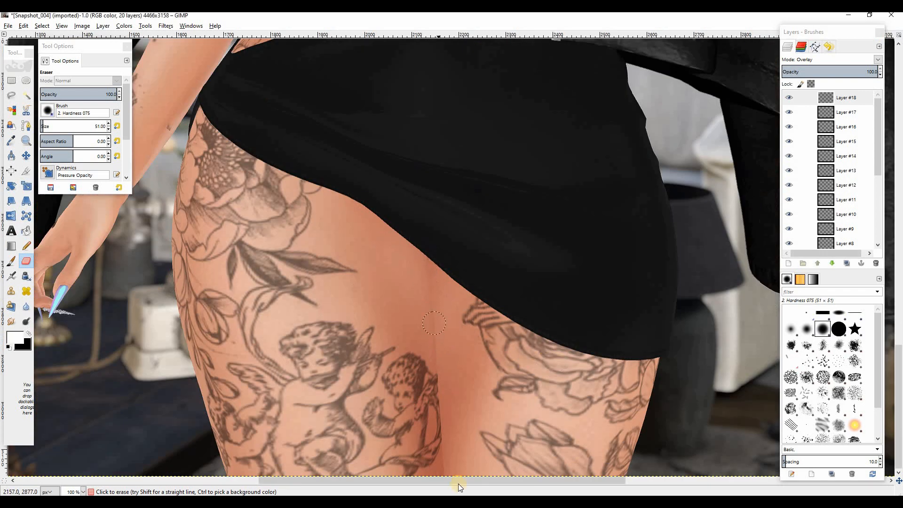
Draw a free selection whose edge follows the line between the thighs from the skirt hem down to the image's bottom
{"action": "key", "text": "f"}
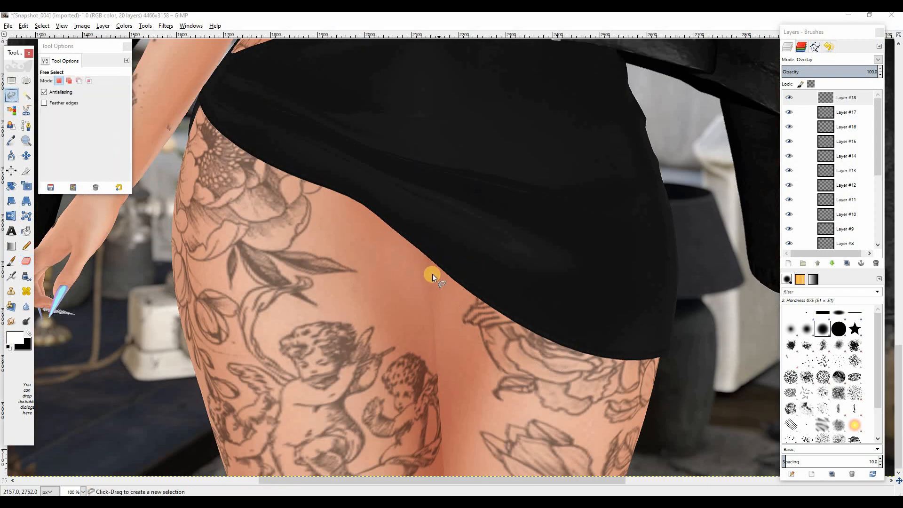
{"action": "left_click", "coordinate": [426, 258]}
{"action": "left_click", "coordinate": [442, 476]}
{"action": "mouse_move", "coordinate": [442, 476]}
{"action": "left_mouse_down"}
{"action": "mouse_move", "coordinate": [470, 476]}
{"action": "mouse_move", "coordinate": [320, 71]}
{"action": "left_mouse_up"}
{"action": "left_click_drag", "start_coordinate": [114, 212], "coordinate": [427, 258]}
Airbrush a black shadow along the selected line between the thighs with a brush size of about 114
{"action": "key", "text": "a"}
{"action": "key", "text": "x"}
{"action": "mouse_move", "coordinate": [416, 301]}
{"action": "left_mouse_down"}
{"action": "mouse_move", "coordinate": [417, 331]}
{"action": "mouse_move", "coordinate": [445, 367]}
{"action": "left_mouse_up"}
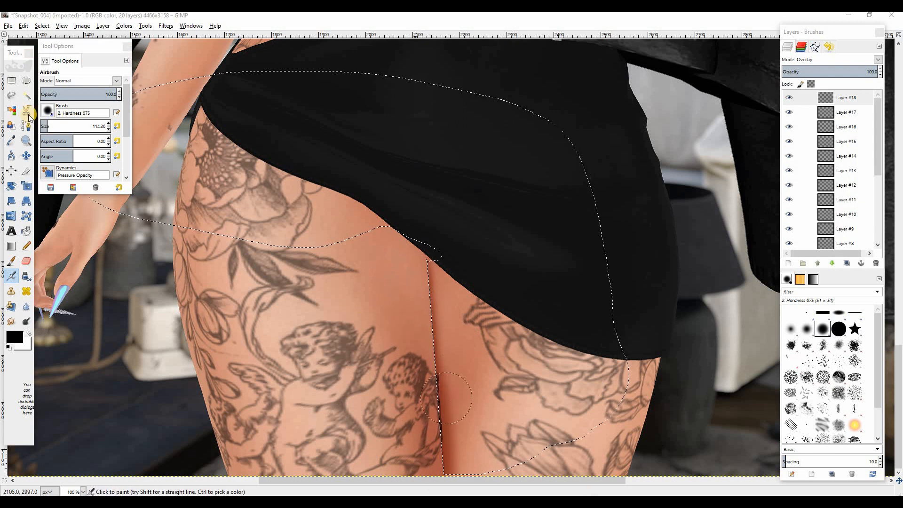
Remove the selection, erase the excess thigh shadow, and lower the layer's opacity
{"action": "key", "text": "shift+ctrl+a"}
{"action": "key", "text": "shift+e"}
{"action": "left_click", "coordinate": [473, 467], "text": "shift"}
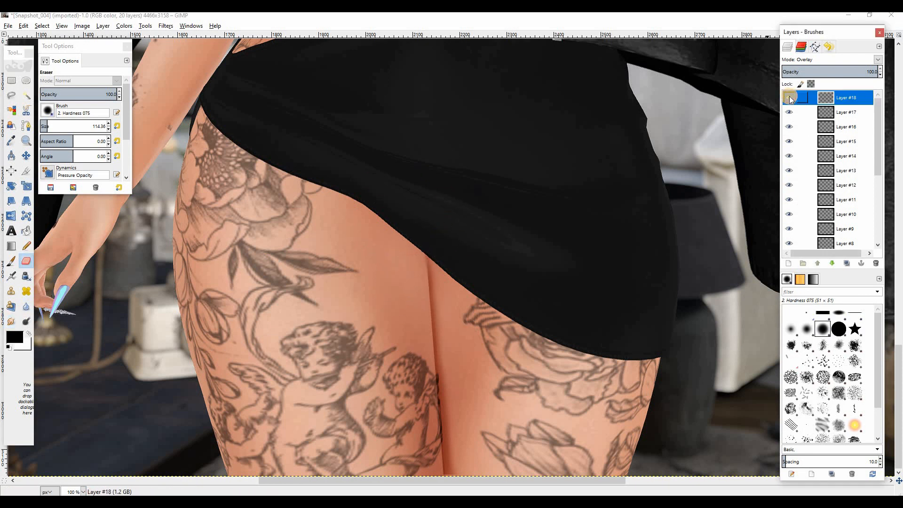
{"action": "left_click_drag", "start_coordinate": [830, 74], "coordinate": [817, 74]}
Add a new layer in Overlay mode and airbrush black shading along the outer edge of the figure's right thigh
{"action": "key", "text": "shift+ctrl+n"}
{"action": "key", "text": "Return"}
{"action": "key", "text": "a"}
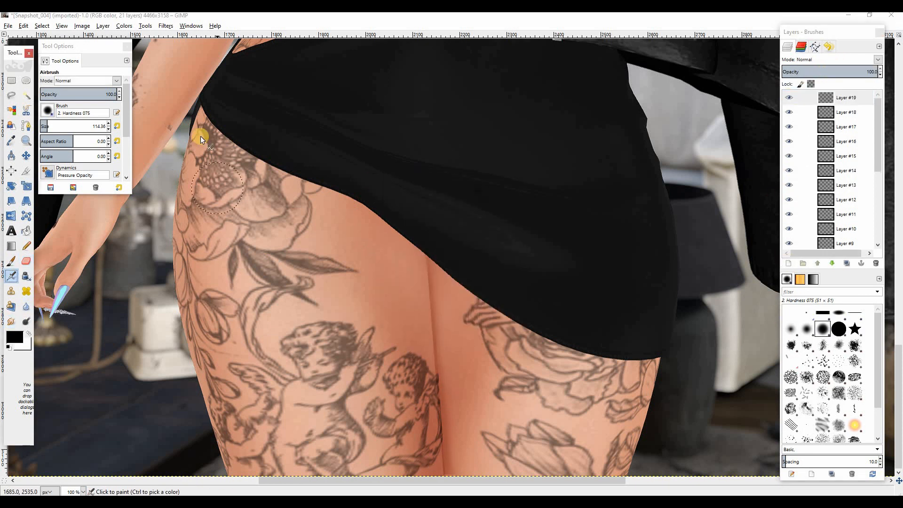
{"action": "left_click", "coordinate": [831, 59]}
{"action": "left_click", "coordinate": [809, 173]}
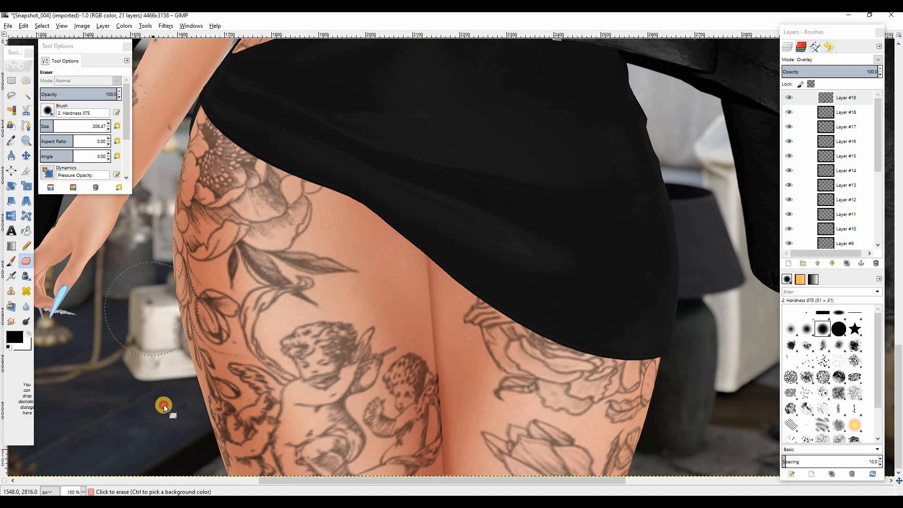
Airbrush the outer edge of the figure's left thigh, erase the spill outside the leg, and adjust the layer's opacity
{"action": "left_click_drag", "start_coordinate": [613, 395], "coordinate": [610, 376]}
{"action": "key", "text": "shift+e"}
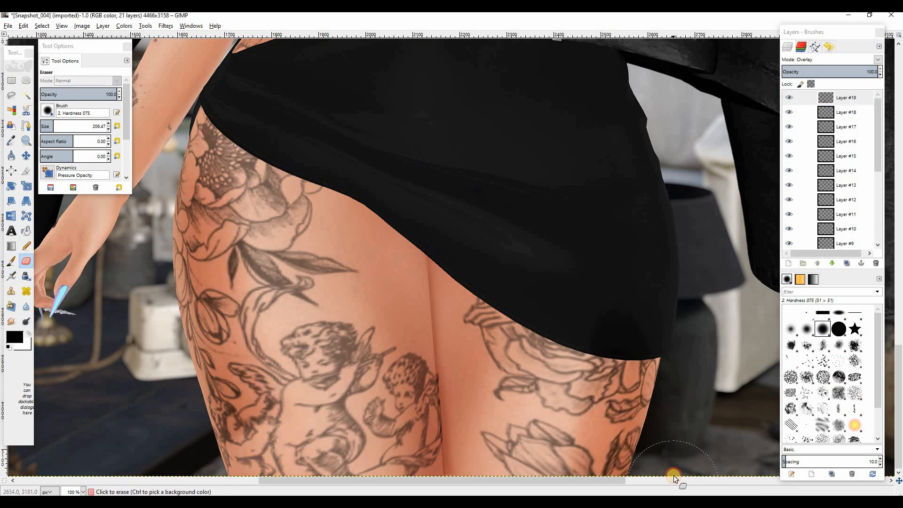
{"action": "left_click", "coordinate": [810, 84]}
{"action": "mouse_move", "coordinate": [831, 70]}
{"action": "left_mouse_down"}
{"action": "mouse_move", "coordinate": [808, 80]}
{"action": "mouse_move", "coordinate": [830, 77]}
{"action": "left_mouse_up"}
Add a new layer and draw a free selection following the inner edge of the figure's right arm from wrist to elbow
{"action": "left_click", "coordinate": [788, 264]}
{"action": "key", "text": "Return"}
{"action": "scroll", "coordinate": [459, 311], "scroll_direction": "up", "scroll_amount": 4}
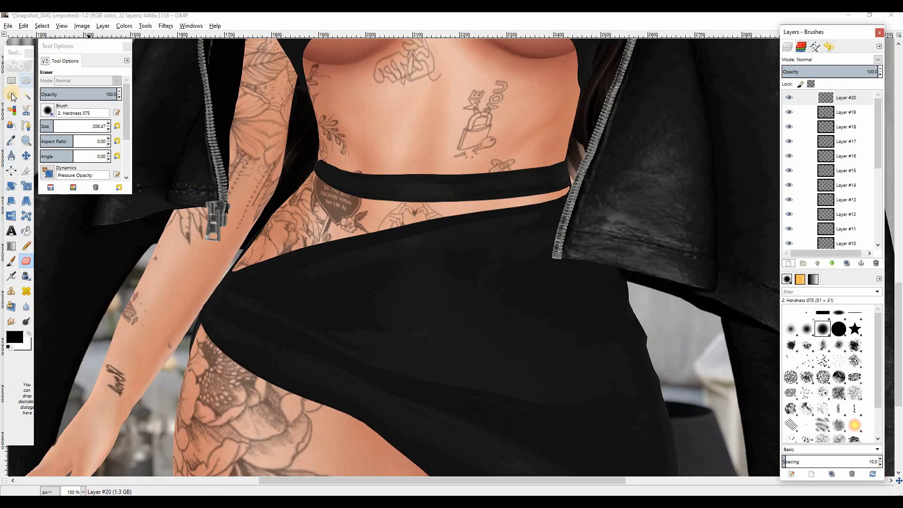
{"action": "key", "text": "f"}
{"action": "left_click", "coordinate": [136, 403]}
{"action": "left_click", "coordinate": [189, 330]}
{"action": "left_click", "coordinate": [269, 201]}
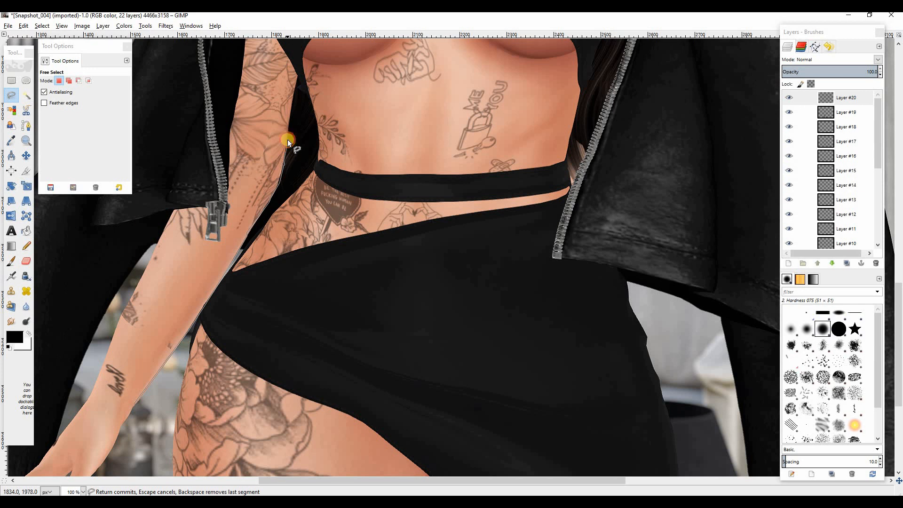
{"action": "mouse_move", "coordinate": [296, 91]}
{"action": "left_mouse_down"}
{"action": "mouse_move", "coordinate": [485, 274]}
{"action": "mouse_move", "coordinate": [194, 133]}
{"action": "mouse_move", "coordinate": [108, 399]}
{"action": "mouse_move", "coordinate": [123, 389]}
{"action": "mouse_move", "coordinate": [68, 416]}
{"action": "mouse_move", "coordinate": [123, 421]}
{"action": "left_mouse_up"}
{"action": "key", "text": "Return"}
Airbrush a white highlight along the inner edge of the right forearm, then remove the selection
{"action": "left_click", "coordinate": [29, 334]}
{"action": "key", "text": "a"}
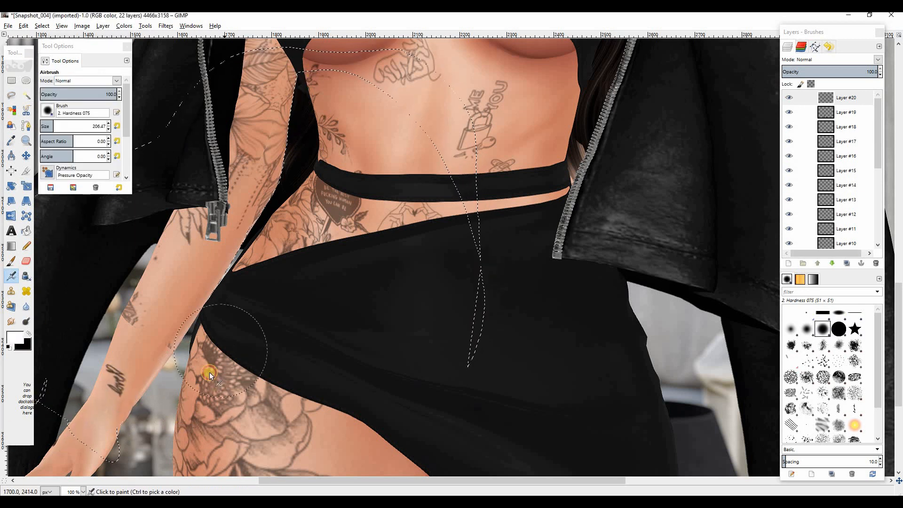
{"action": "mouse_move", "coordinate": [314, 101]}
{"action": "left_mouse_down"}
{"action": "mouse_move", "coordinate": [303, 145]}
{"action": "mouse_move", "coordinate": [106, 451]}
{"action": "mouse_move", "coordinate": [144, 298]}
{"action": "left_mouse_up"}
{"action": "key", "text": "ctrl+shift+a"}
Erase the excess white highlight on the figure's right arm, blur its edges, and set the layer's mode to Overlay
{"action": "left_click", "coordinate": [26, 260]}
{"action": "left_click_drag", "start_coordinate": [102, 400], "coordinate": [242, 176]}
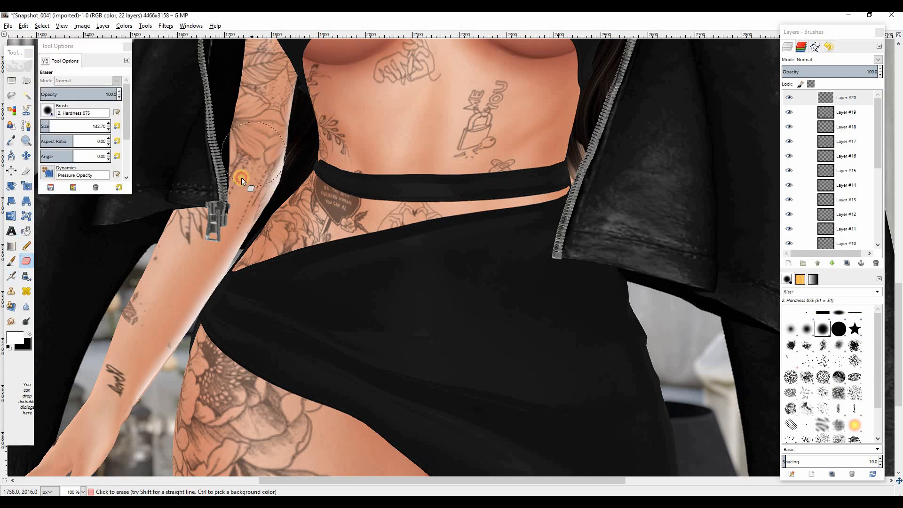
{"action": "key", "text": "shift+u"}
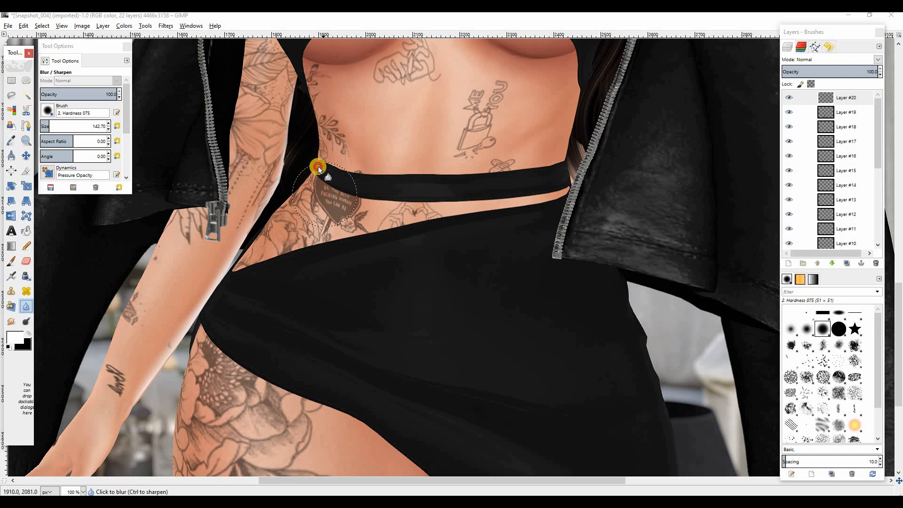
{"action": "left_click", "coordinate": [833, 60]}
{"action": "left_click", "coordinate": [812, 176]}
{"action": "scroll", "coordinate": [247, 224], "scroll_direction": "down", "scroll_amount": 5}
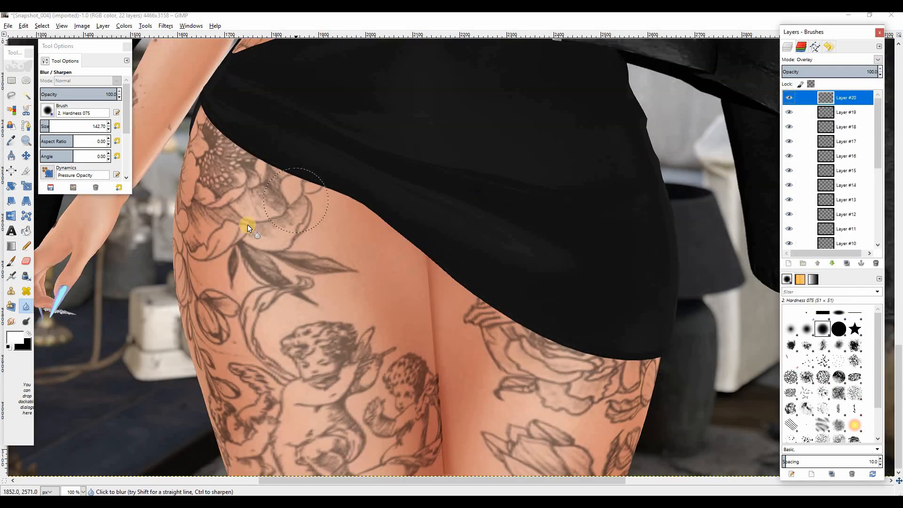
On a new layer, airbrush broad white highlights on both jacket sleeves and the lower left front panel with a brush size of 185.21
{"action": "scroll", "coordinate": [248, 224], "scroll_direction": "up", "scroll_amount": 12}
{"action": "scroll", "coordinate": [513, 246], "scroll_direction": "down", "scroll_amount": 5}
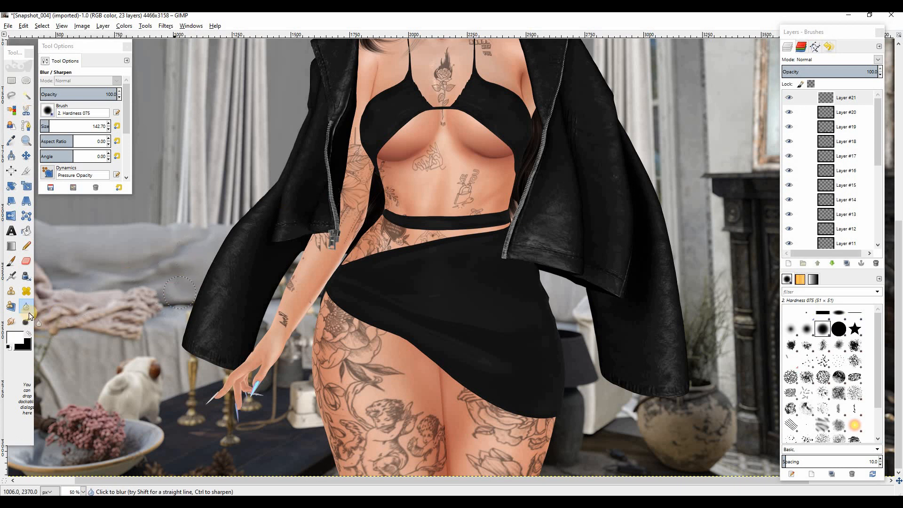
{"action": "left_click", "coordinate": [12, 277]}
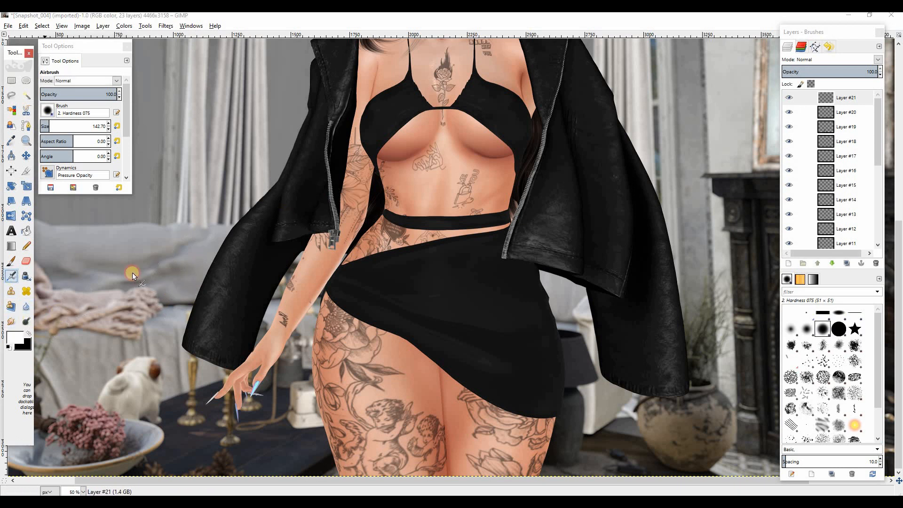
{"action": "left_click", "coordinate": [53, 126]}
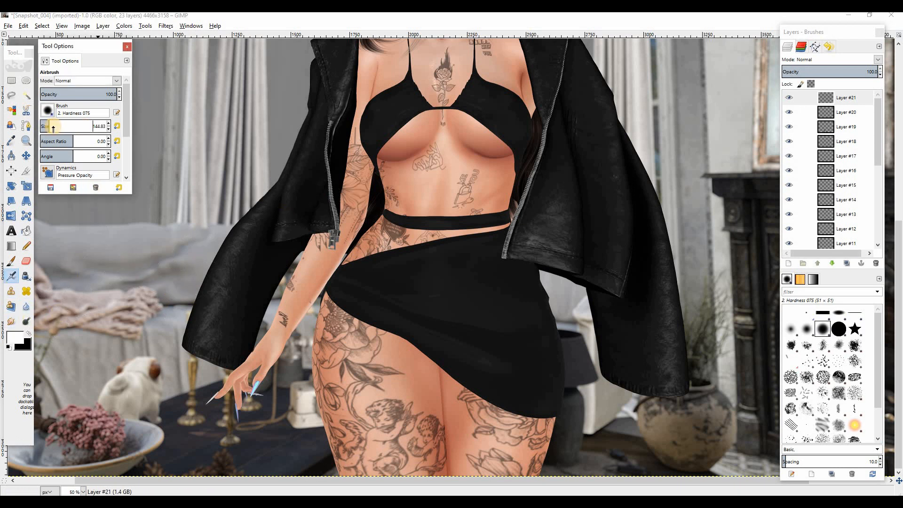
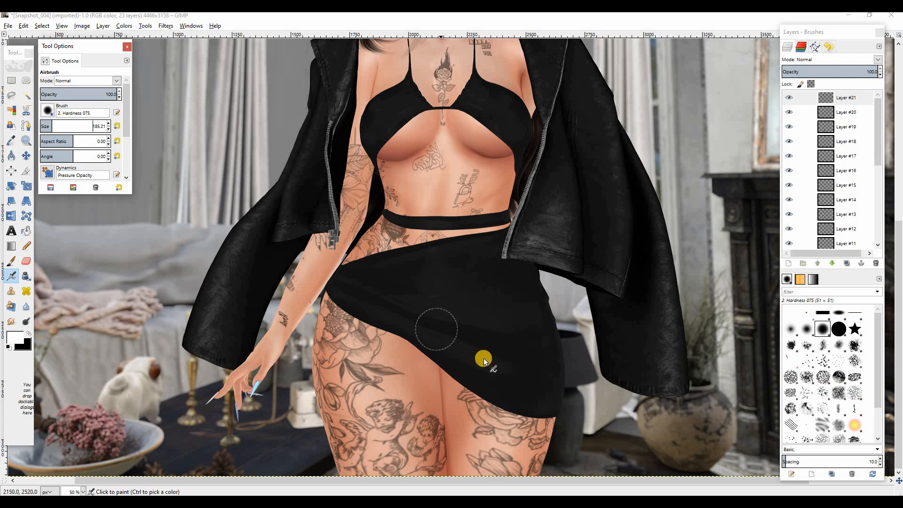
{"action": "left_click_drag", "start_coordinate": [210, 325], "coordinate": [248, 235]}
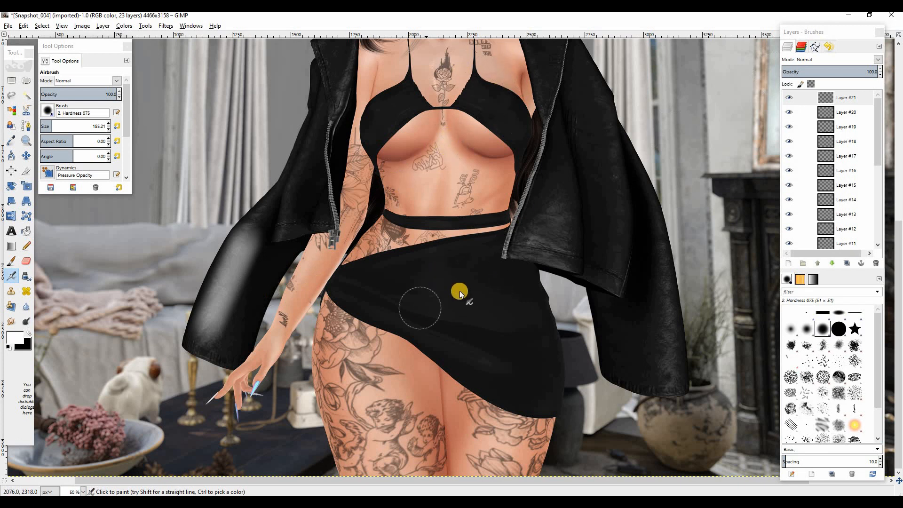
{"action": "left_click_drag", "start_coordinate": [556, 244], "coordinate": [561, 202]}
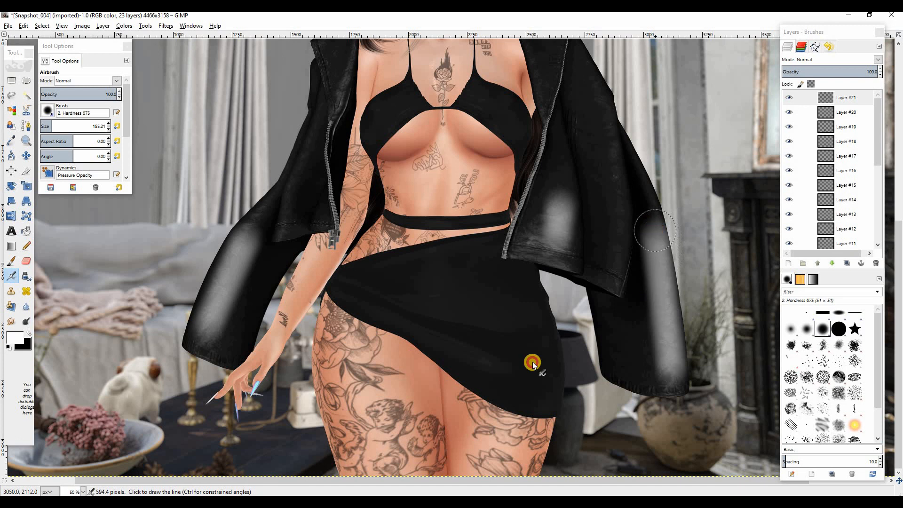
Airbrush narrower white highlights along the jacket's lapels, right front fold and upper left sleeve with a smaller brush
{"action": "scroll", "coordinate": [80, 284], "scroll_direction": "up", "scroll_amount": 5}
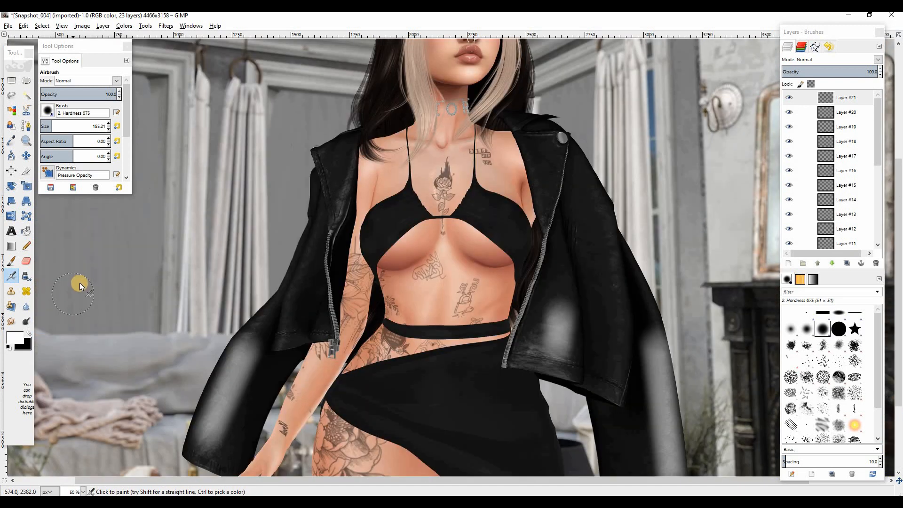
{"action": "left_click", "coordinate": [118, 127]}
{"action": "mouse_move", "coordinate": [284, 338]}
{"action": "left_mouse_down"}
{"action": "mouse_move", "coordinate": [298, 247]}
{"action": "mouse_move", "coordinate": [316, 214]}
{"action": "left_mouse_up"}
{"action": "left_click", "coordinate": [341, 221], "text": "shift"}
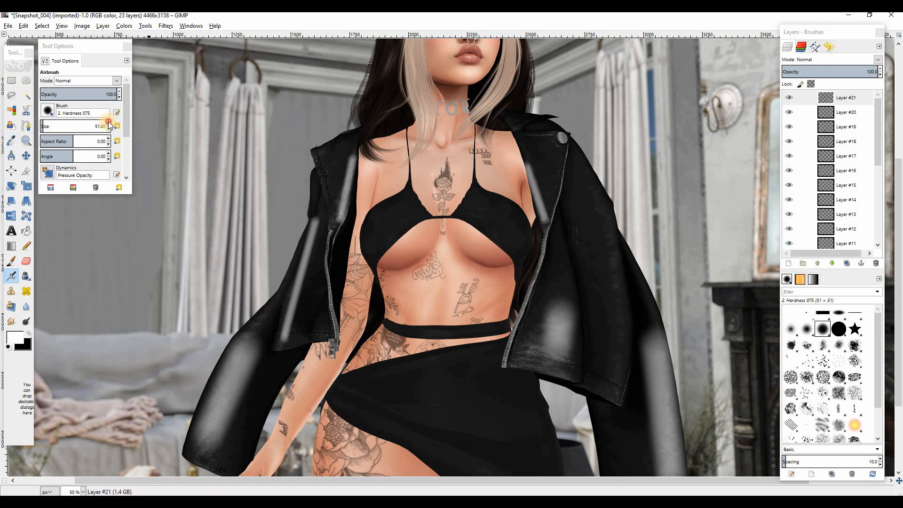
{"action": "left_click_drag", "start_coordinate": [109, 124], "coordinate": [225, 146]}
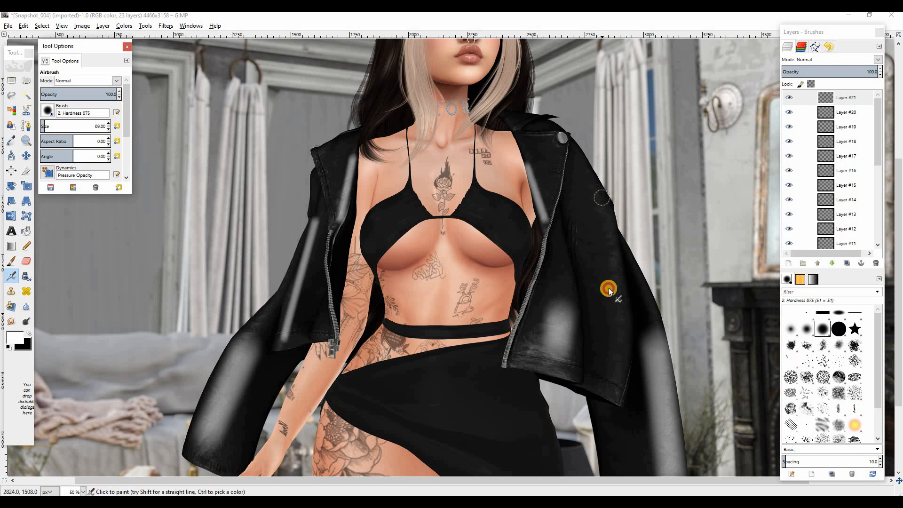
{"action": "left_click", "coordinate": [602, 197]}
{"action": "left_click", "coordinate": [619, 280], "text": "shift"}
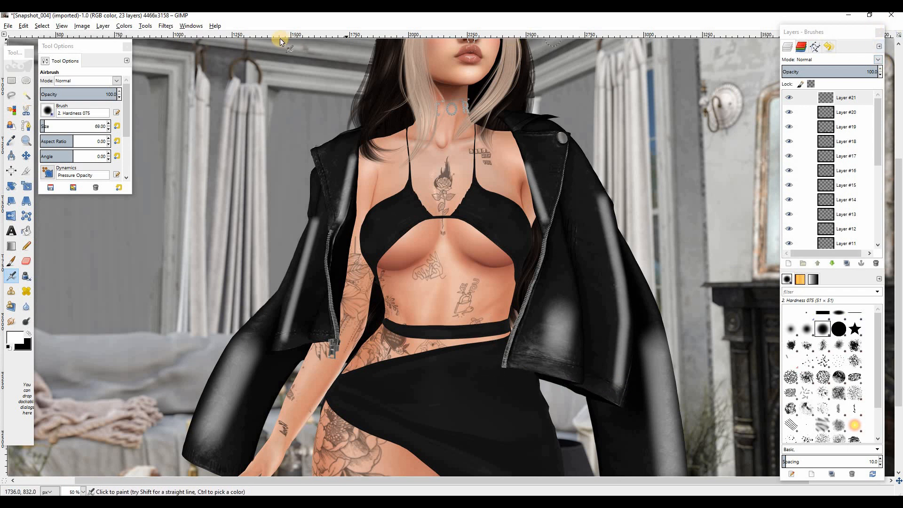
Soften the jacket highlights with a Gaussian Blur of 63 px radius in both directions
{"action": "left_click", "coordinate": [166, 26]}
{"action": "mouse_move", "coordinate": [230, 81]}
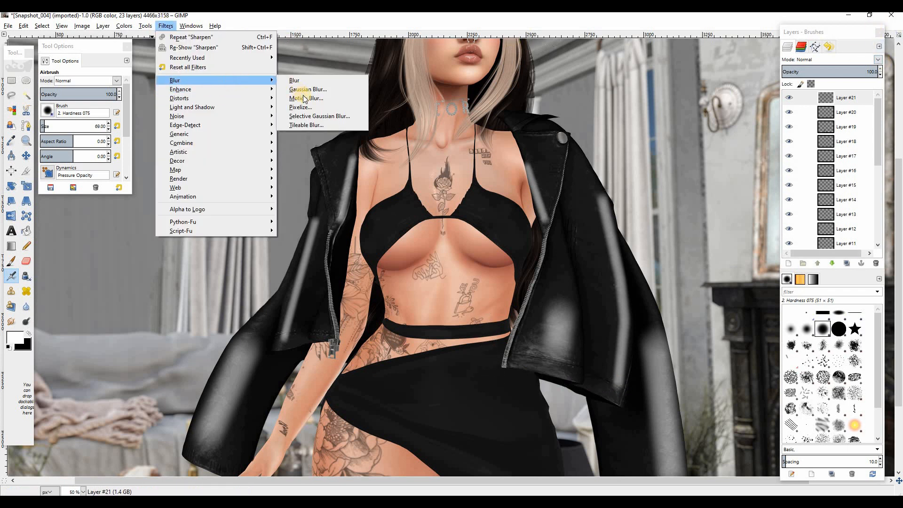
{"action": "left_click", "coordinate": [301, 91]}
{"action": "left_click", "coordinate": [445, 306]}
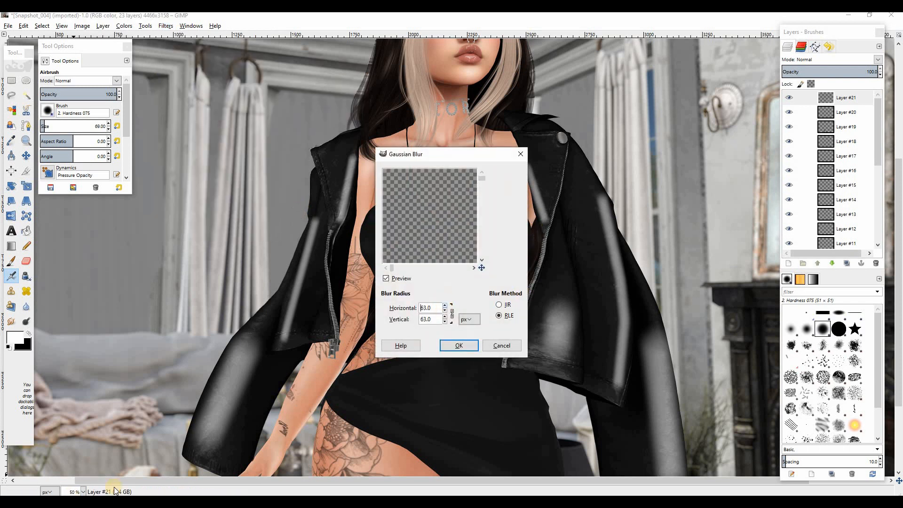
{"action": "left_click", "coordinate": [459, 345]}
{"action": "key", "text": "Tab"}
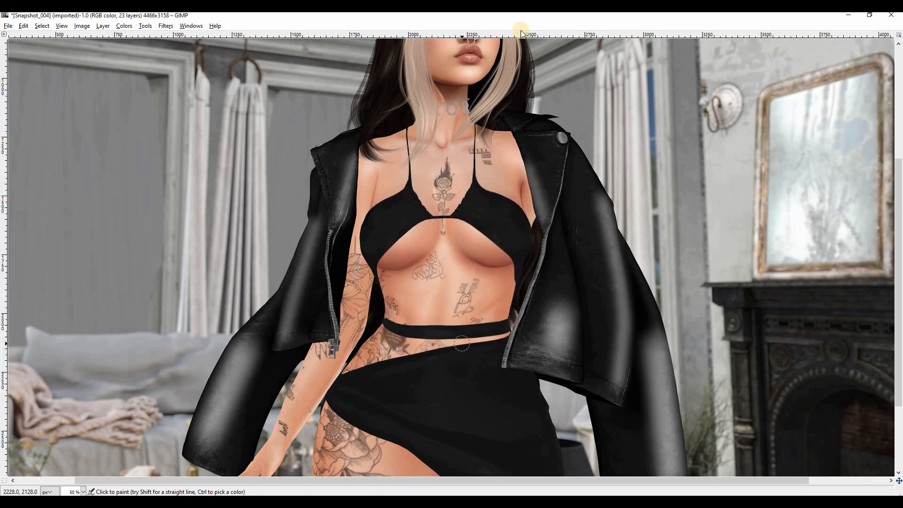
{"action": "left_click", "coordinate": [610, 17]}
{"action": "key", "text": "Tab"}
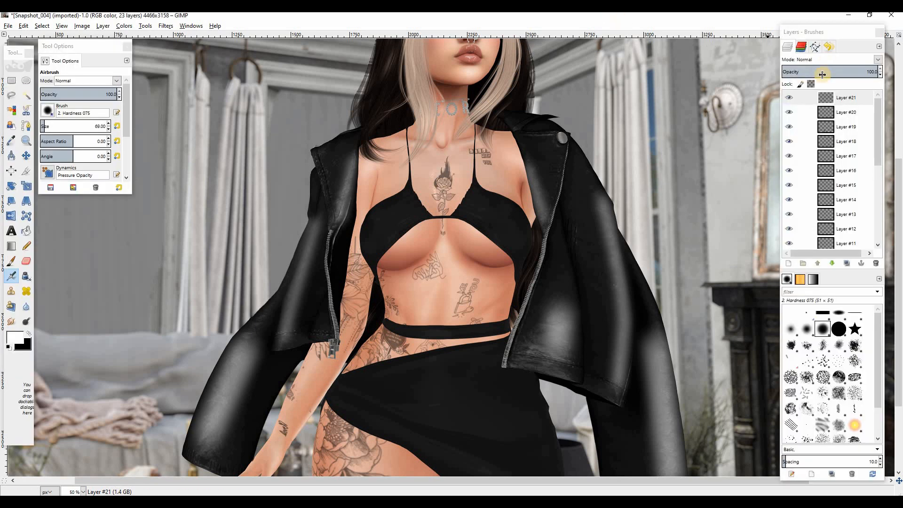
Set the jacket highlight layer's mode to Overlay and toggle its visibility to compare the effect
{"action": "left_click", "coordinate": [878, 61]}
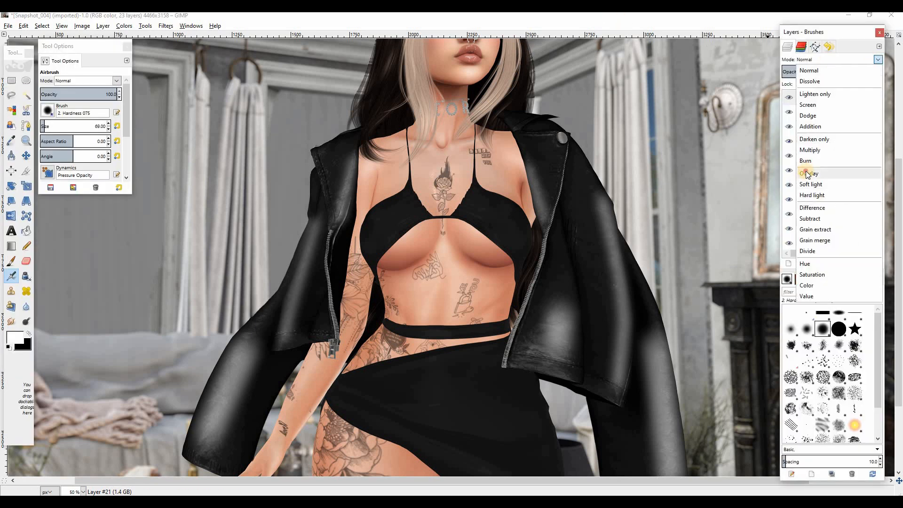
{"action": "left_click", "coordinate": [808, 173]}
{"action": "left_click", "coordinate": [790, 97]}
{"action": "left_click", "coordinate": [790, 98]}
{"action": "left_click", "coordinate": [790, 98]}
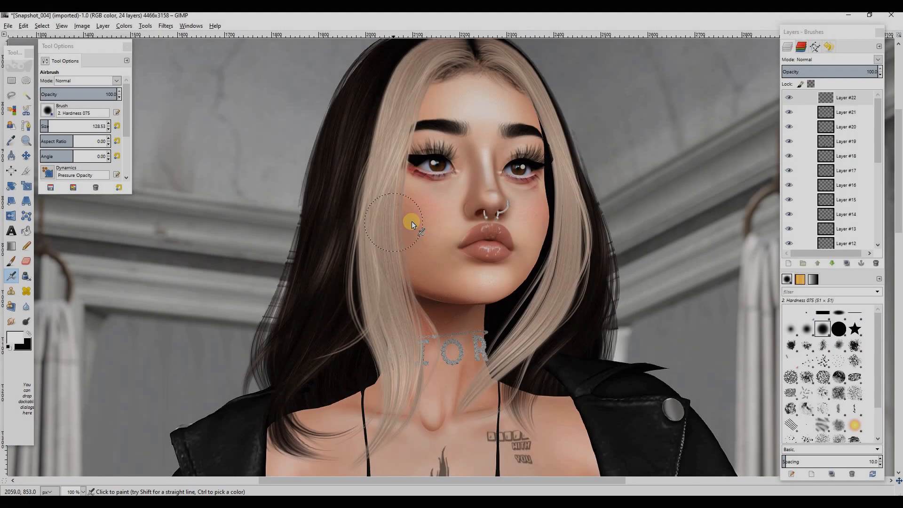
Sample the dark hair colour 0f0a09 as the foreground and airbrush it over the dark hair on both sides of the face
{"action": "scroll", "coordinate": [411, 221], "scroll_direction": "up", "scroll_amount": 3}
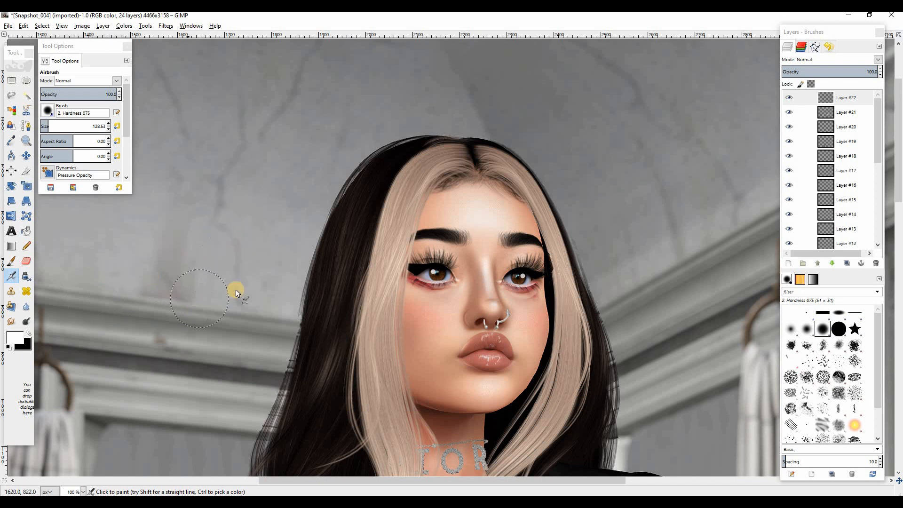
{"action": "scroll", "coordinate": [297, 275], "scroll_direction": "down", "scroll_amount": 3}
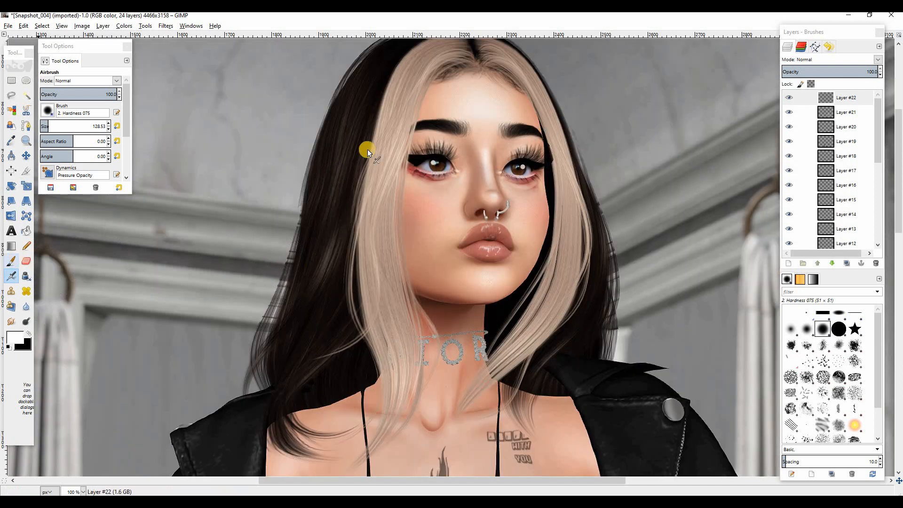
{"action": "left_click", "coordinate": [17, 339]}
{"action": "left_click_drag", "start_coordinate": [465, 179], "coordinate": [165, 172]}
{"action": "left_click", "coordinate": [234, 261]}
{"action": "mouse_move", "coordinate": [348, 124]}
{"action": "left_mouse_down"}
{"action": "mouse_move", "coordinate": [363, 111]}
{"action": "mouse_move", "coordinate": [339, 142]}
{"action": "mouse_move", "coordinate": [355, 108]}
{"action": "mouse_move", "coordinate": [323, 127]}
{"action": "mouse_move", "coordinate": [302, 365]}
{"action": "mouse_move", "coordinate": [306, 332]}
{"action": "left_mouse_up"}
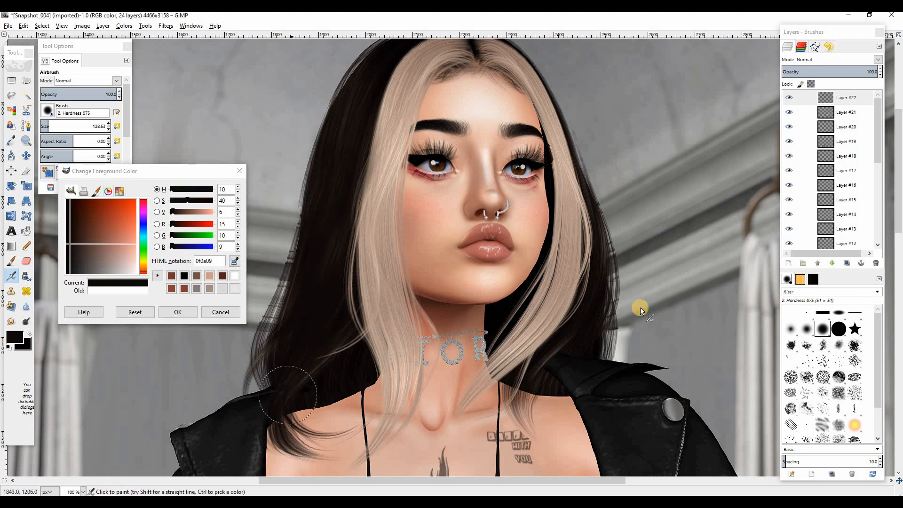
{"action": "mouse_move", "coordinate": [601, 284]}
{"action": "left_mouse_down"}
{"action": "mouse_move", "coordinate": [589, 287]}
{"action": "mouse_move", "coordinate": [594, 317]}
{"action": "mouse_move", "coordinate": [589, 256]}
{"action": "mouse_move", "coordinate": [588, 360]}
{"action": "mouse_move", "coordinate": [591, 217]}
{"action": "mouse_move", "coordinate": [597, 263]}
{"action": "mouse_move", "coordinate": [554, 409]}
{"action": "left_mouse_up"}
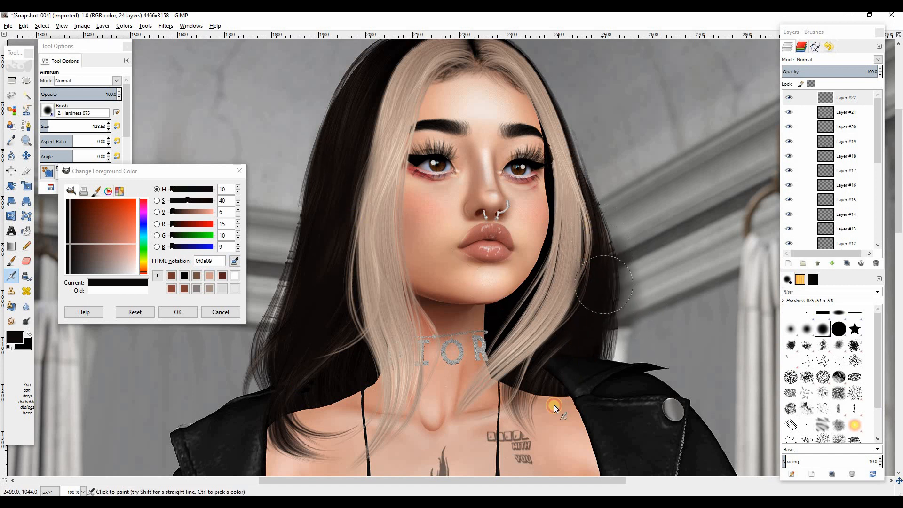
Erase the dark airbrushing that spills outside the hair on both sides
{"action": "left_click", "coordinate": [26, 261]}
{"action": "mouse_move", "coordinate": [522, 383]}
{"action": "left_mouse_down"}
{"action": "mouse_move", "coordinate": [635, 368]}
{"action": "mouse_move", "coordinate": [651, 206]}
{"action": "mouse_move", "coordinate": [633, 214]}
{"action": "mouse_move", "coordinate": [653, 275]}
{"action": "mouse_move", "coordinate": [623, 205]}
{"action": "mouse_move", "coordinate": [642, 339]}
{"action": "mouse_move", "coordinate": [629, 322]}
{"action": "mouse_move", "coordinate": [627, 350]}
{"action": "mouse_move", "coordinate": [608, 325]}
{"action": "left_mouse_up"}
{"action": "mouse_move", "coordinate": [273, 66]}
{"action": "left_mouse_down"}
{"action": "mouse_move", "coordinate": [300, 99]}
{"action": "mouse_move", "coordinate": [278, 226]}
{"action": "mouse_move", "coordinate": [182, 409]}
{"action": "left_mouse_up"}
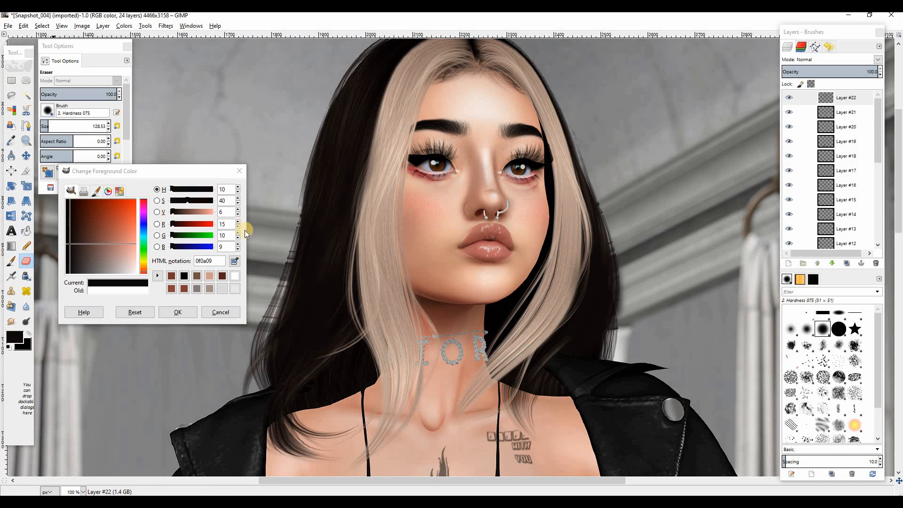
Sample the blonde hair colour c3a494 and airbrush it over the light front strands with a brush size of 93.11
{"action": "left_click", "coordinate": [234, 262]}
{"action": "left_click", "coordinate": [391, 138]}
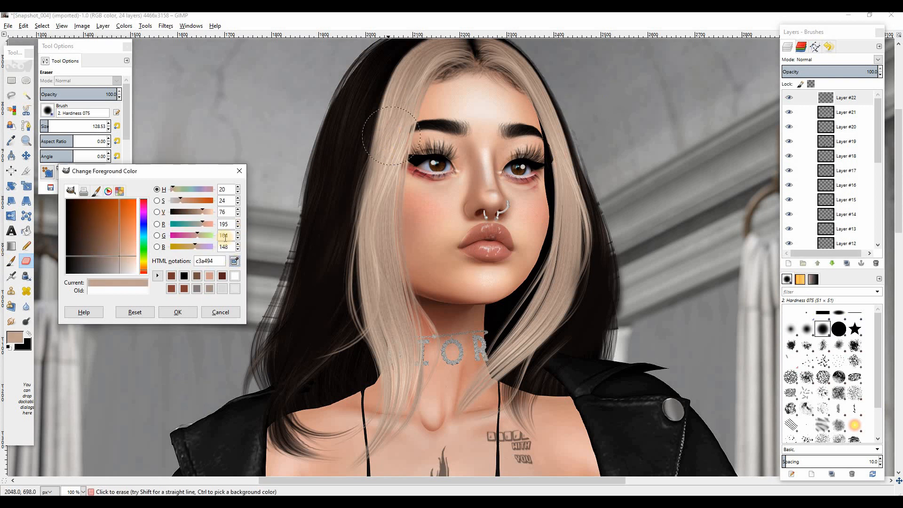
{"action": "left_click", "coordinate": [33, 261]}
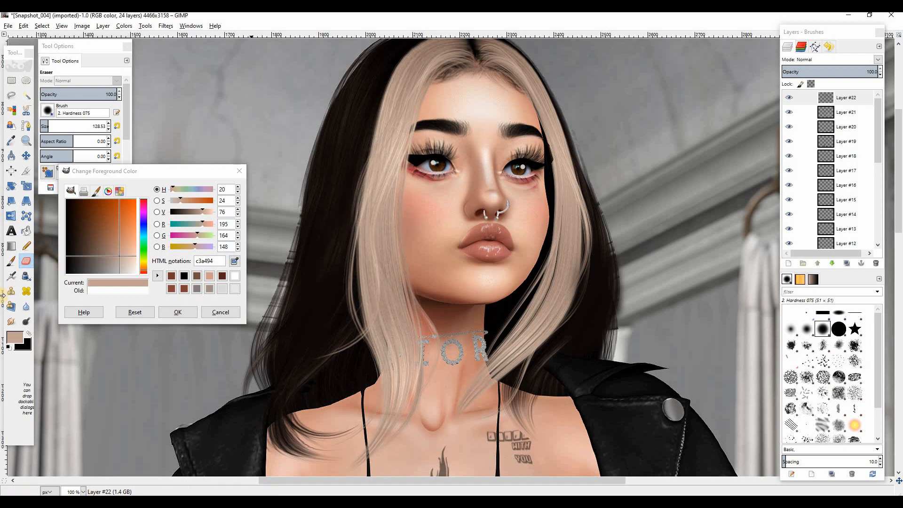
{"action": "left_click", "coordinate": [9, 278]}
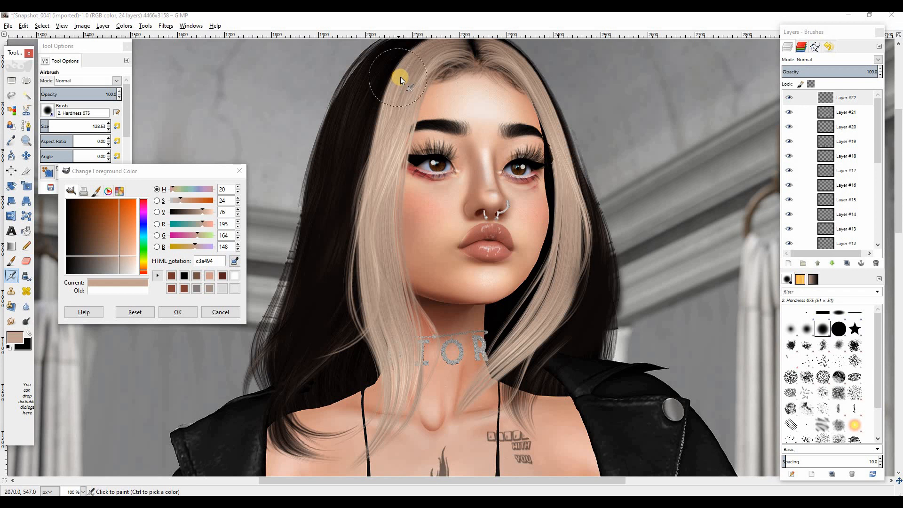
{"action": "left_click", "coordinate": [118, 128]}
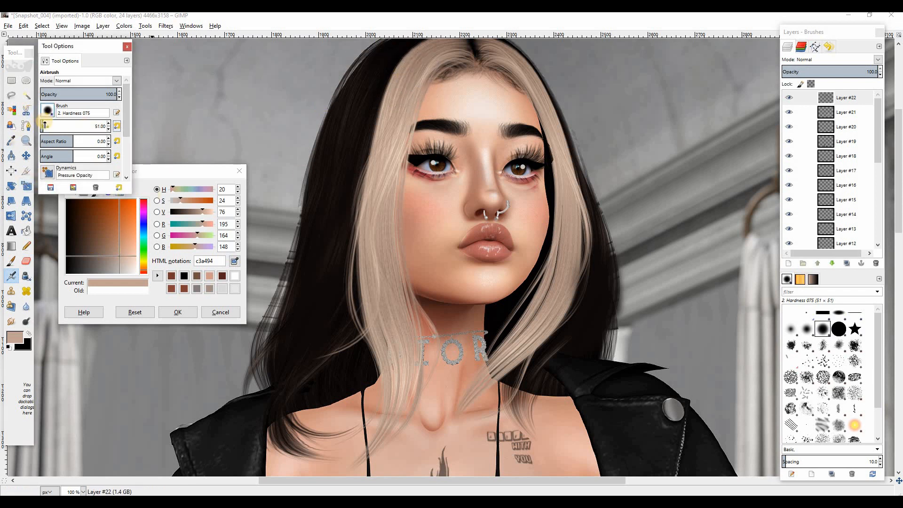
{"action": "left_click_drag", "start_coordinate": [46, 125], "coordinate": [47, 126]}
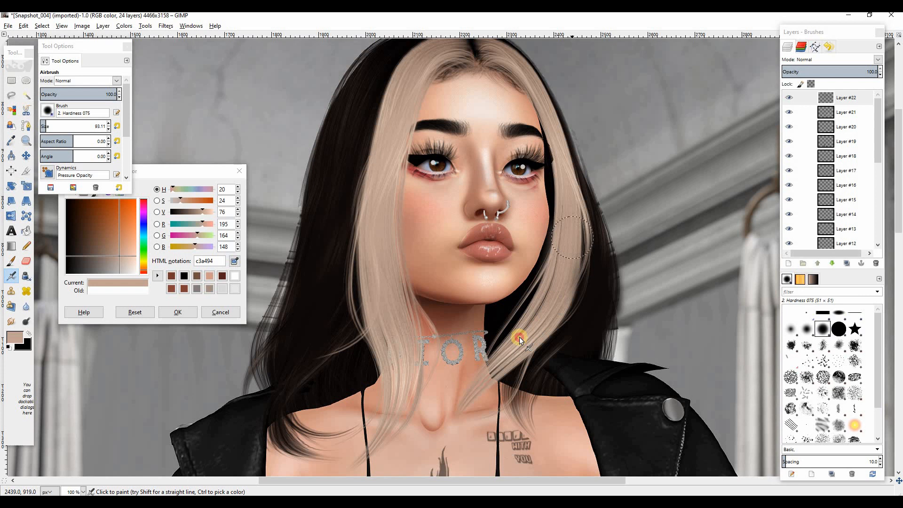
Toggle the hair colour layer's visibility to compare the result, and adjust the layer's opacity
{"action": "left_click", "coordinate": [791, 98]}
{"action": "left_click", "coordinate": [791, 98]}
{"action": "left_click", "coordinate": [790, 99]}
{"action": "left_click", "coordinate": [790, 100]}
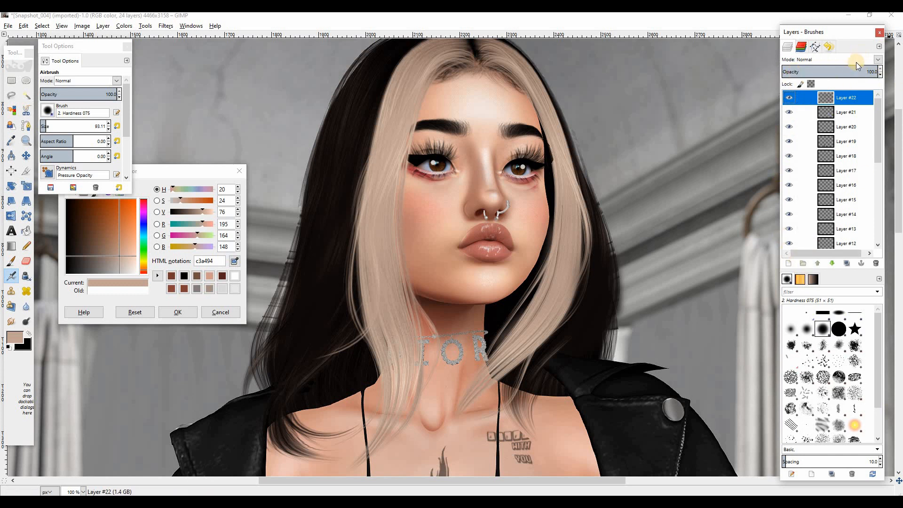
{"action": "left_click_drag", "start_coordinate": [855, 69], "coordinate": [848, 94]}
Add a new layer, set the foreground colour to white, and airbrush highlights on both sides of the hair's crown
{"action": "left_click", "coordinate": [794, 264]}
{"action": "left_click", "coordinate": [452, 320]}
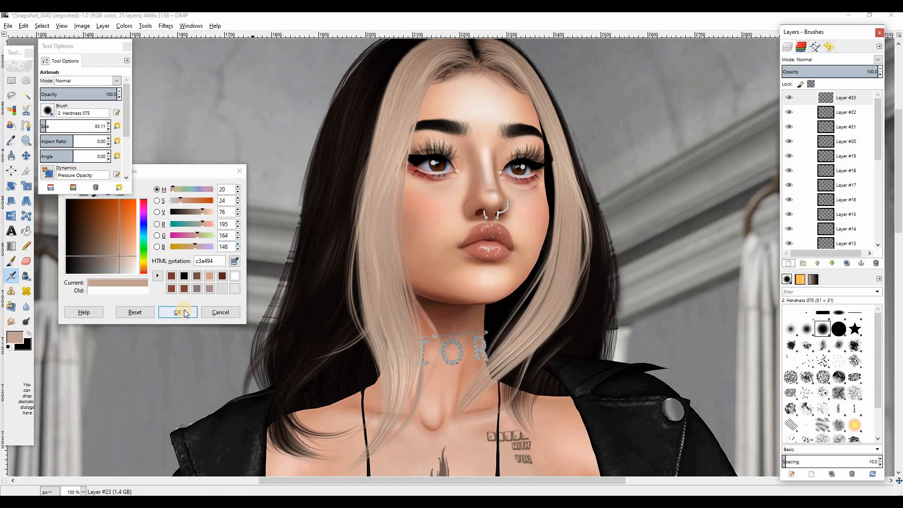
{"action": "left_click", "coordinate": [135, 272]}
{"action": "left_click", "coordinate": [190, 312]}
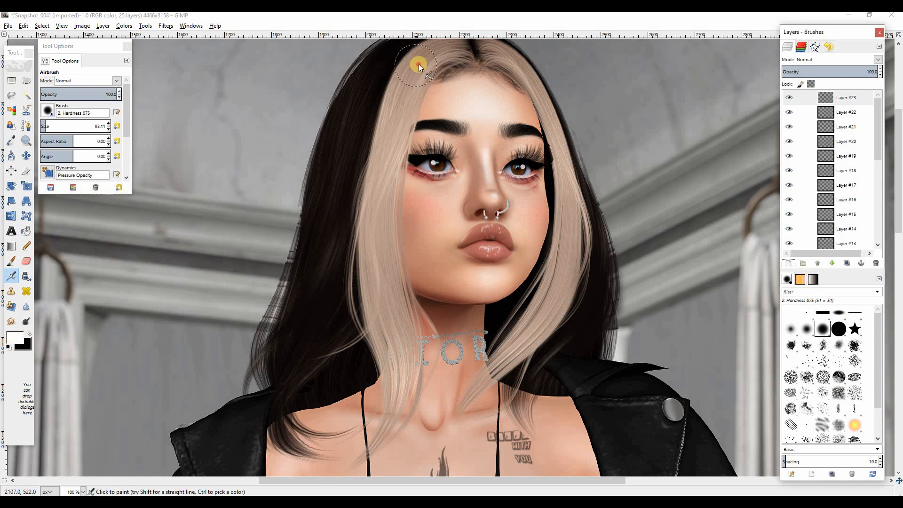
{"action": "mouse_move", "coordinate": [407, 56]}
{"action": "left_mouse_down"}
{"action": "mouse_move", "coordinate": [387, 47]}
{"action": "mouse_move", "coordinate": [410, 62]}
{"action": "left_mouse_up"}
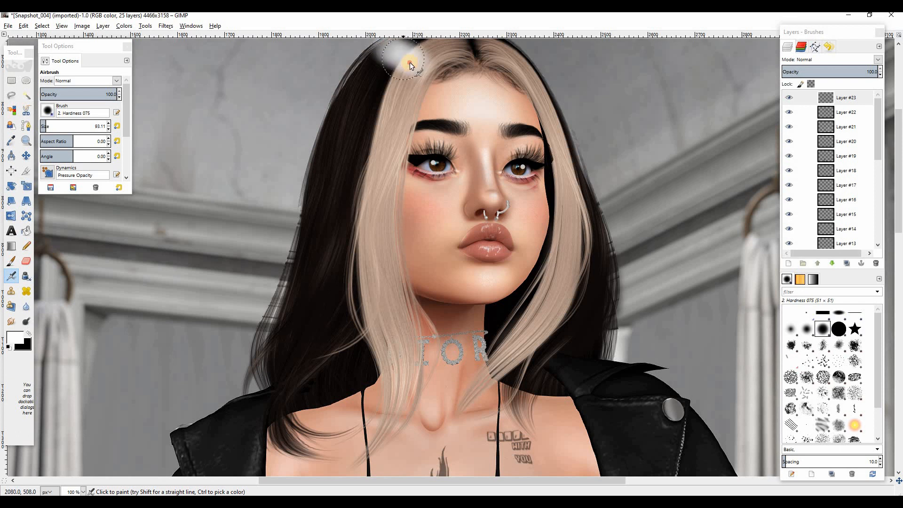
{"action": "left_click", "coordinate": [516, 58]}
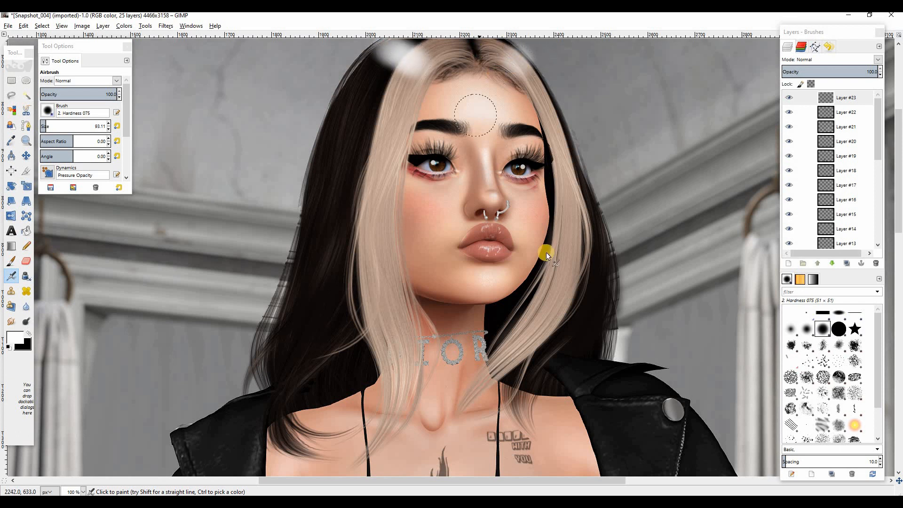
Erase the white airbrushing that spills outside the hair at the crown
{"action": "scroll", "coordinate": [282, 315], "scroll_direction": "up", "scroll_amount": 4}
{"action": "left_click", "coordinate": [26, 261]}
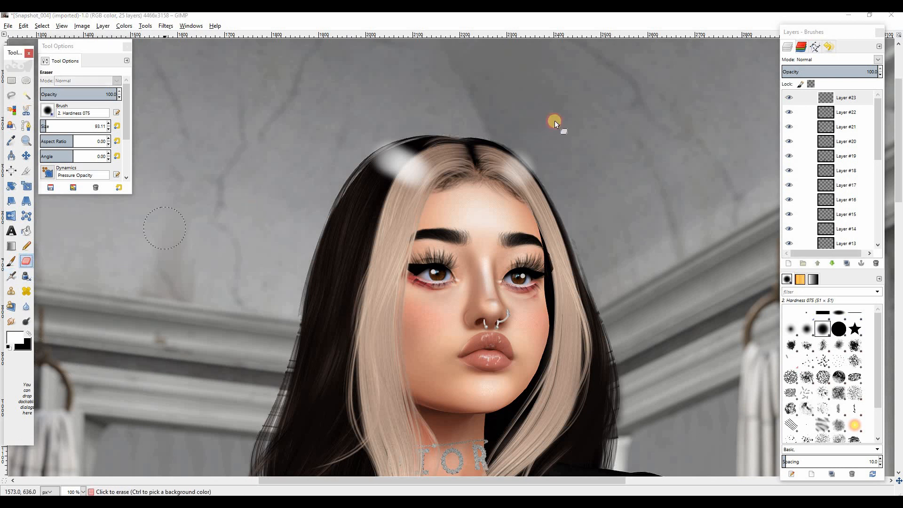
{"action": "left_click_drag", "start_coordinate": [529, 143], "coordinate": [537, 151]}
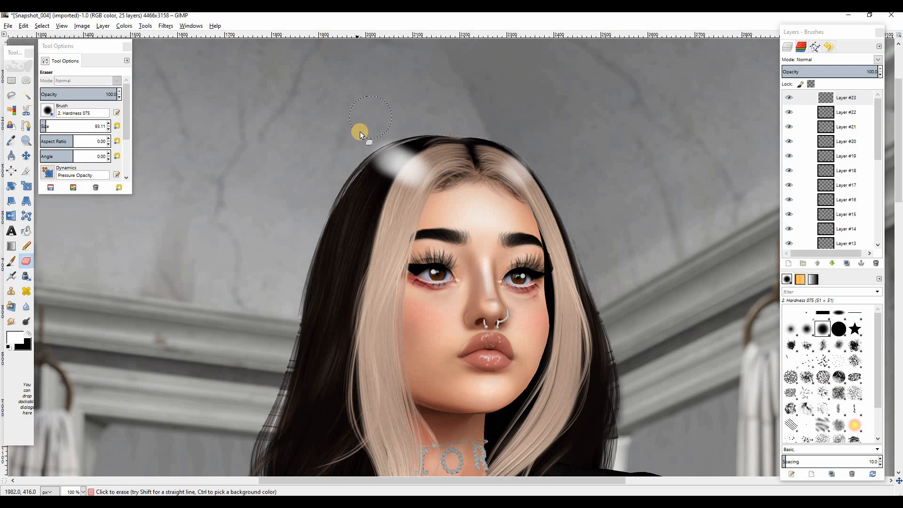
{"action": "scroll", "coordinate": [350, 171], "scroll_direction": "down", "scroll_amount": 6}
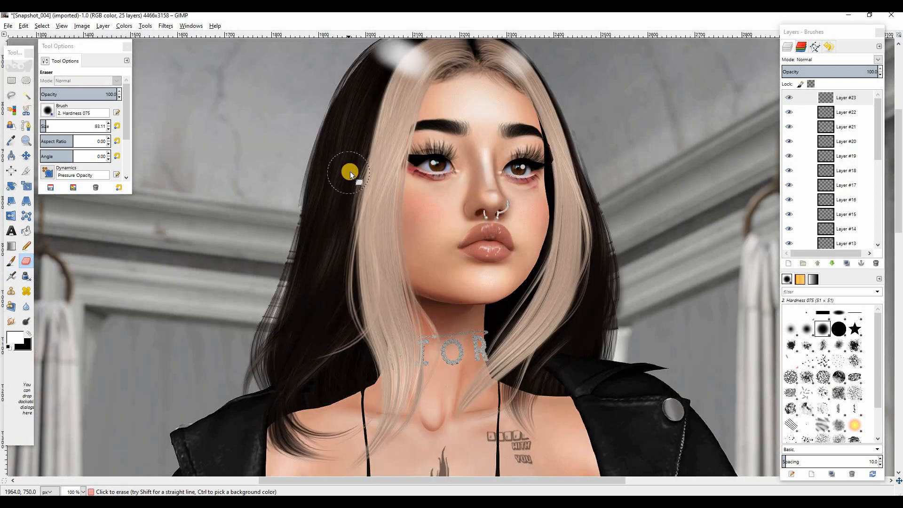
Set the hair highlight layer's blend mode to Overlay and toggle its visibility to compare the result
{"action": "scroll", "coordinate": [359, 167], "scroll_direction": "up", "scroll_amount": 6}
{"action": "left_click", "coordinate": [875, 60]}
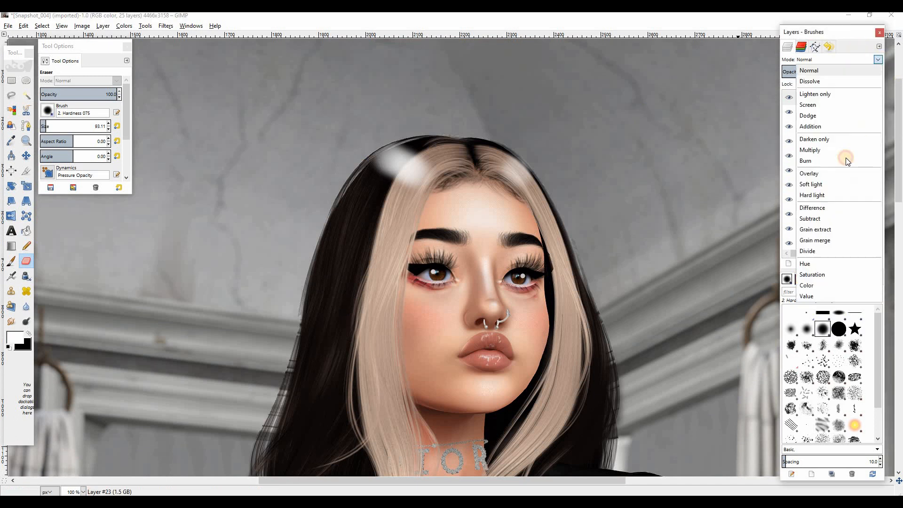
{"action": "left_click", "coordinate": [832, 173]}
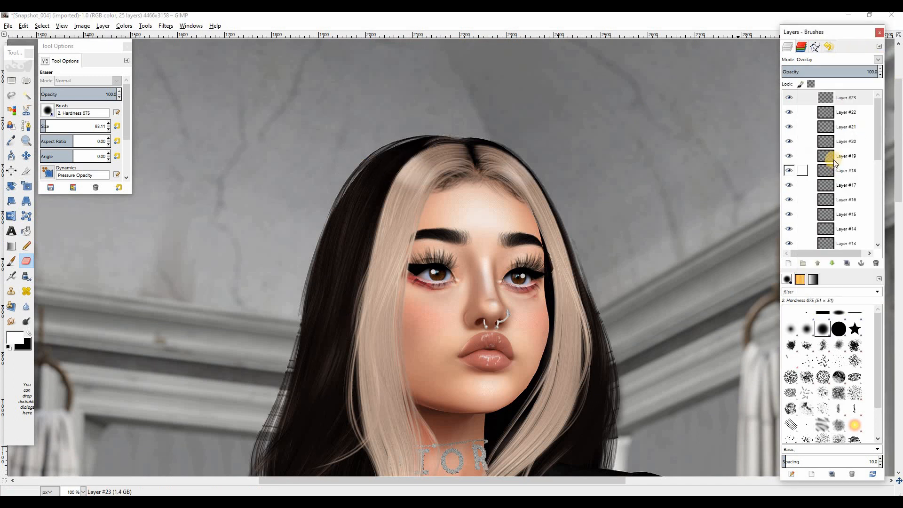
{"action": "left_click", "coordinate": [793, 98]}
{"action": "left_click", "coordinate": [793, 98]}
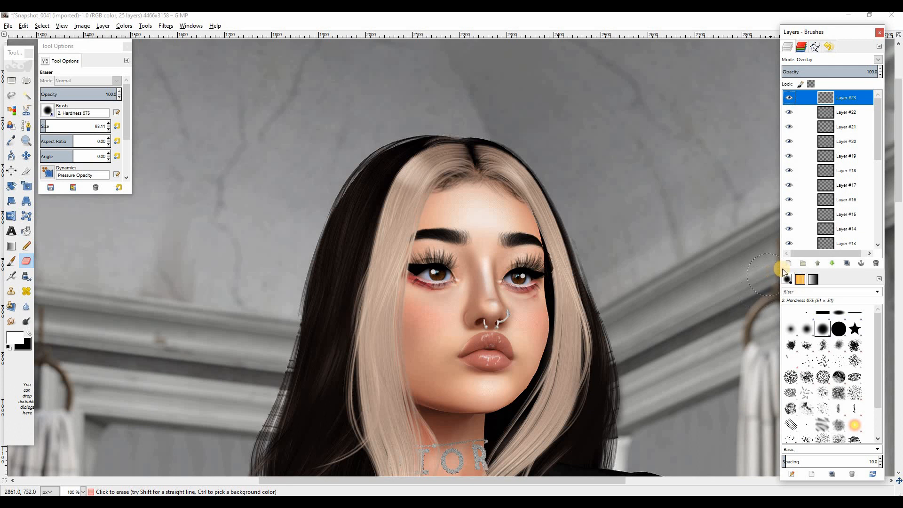
Add a new transparent layer, and lower the opacity of the airbrushed highlight layer beneath it to 59.5
{"action": "left_click", "coordinate": [788, 264]}
{"action": "left_click", "coordinate": [455, 319]}
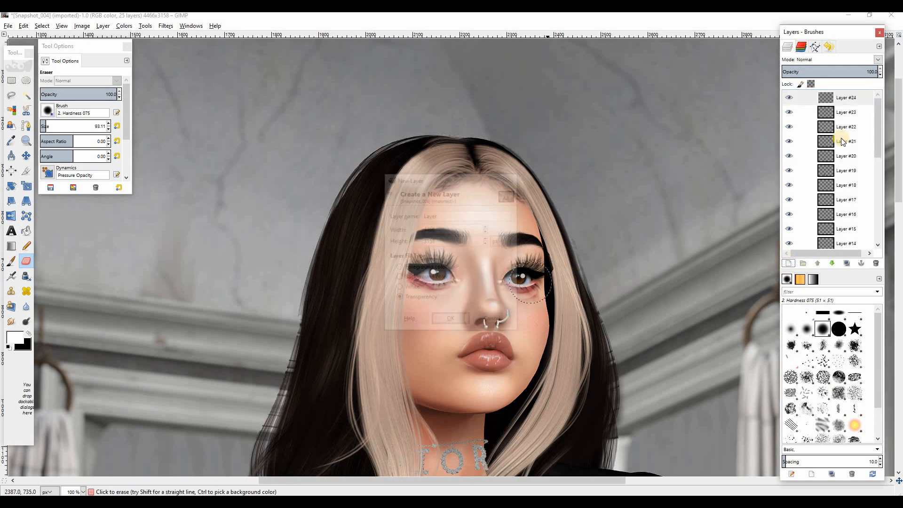
{"action": "left_click", "coordinate": [842, 112]}
{"action": "left_click", "coordinate": [838, 71]}
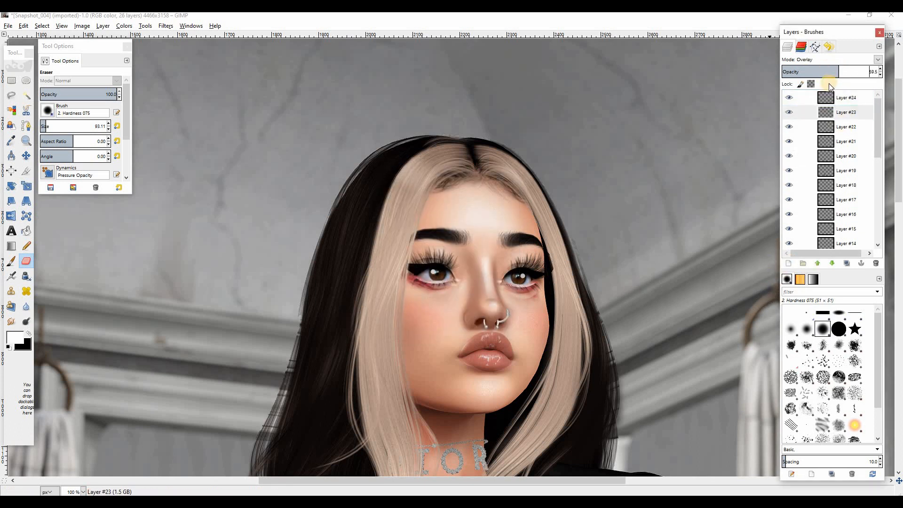
On the new layer, paint a white line across each side of the crown using the 2. Hardness 100 Paintbrush at size 15
{"action": "left_click", "coordinate": [842, 97]}
{"action": "left_click", "coordinate": [838, 329]}
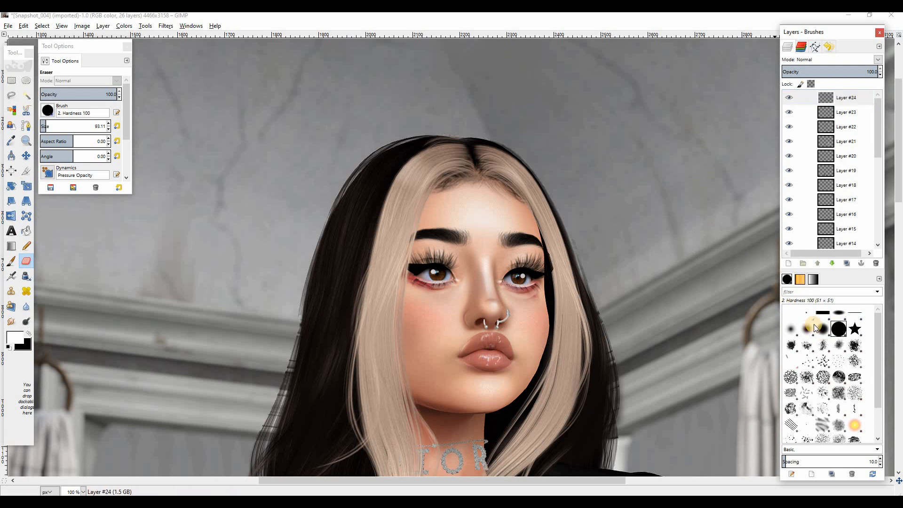
{"action": "left_click", "coordinate": [13, 262]}
{"action": "left_click", "coordinate": [109, 132]}
{"action": "type", "text": "50"}
{"action": "key", "text": "Return"}
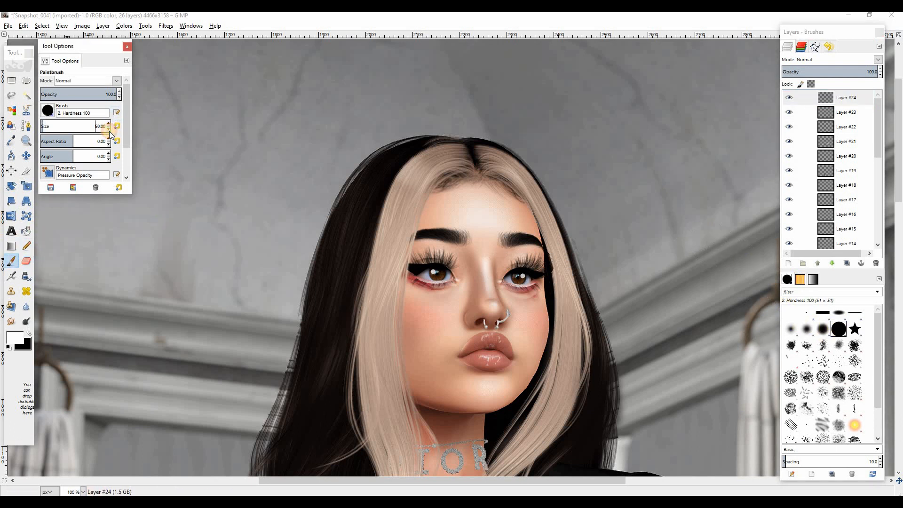
{"action": "left_click", "coordinate": [109, 124]}
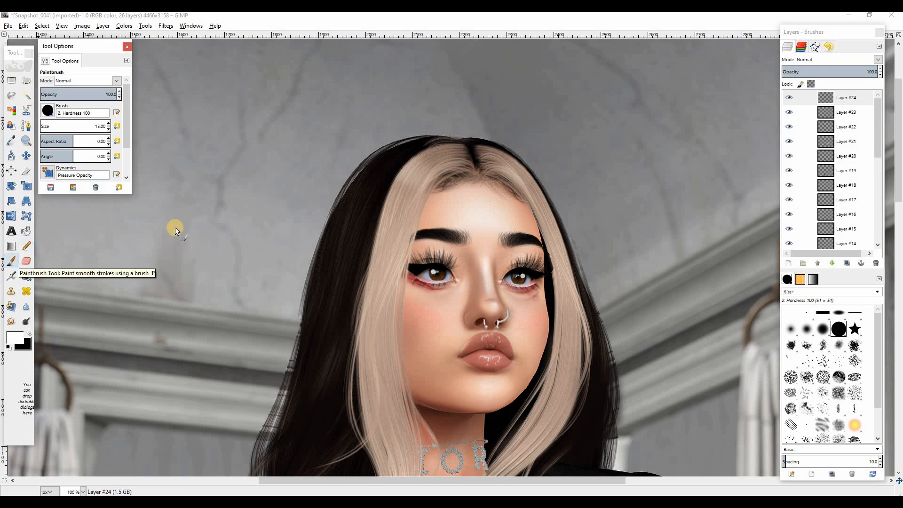
{"action": "left_click_drag", "start_coordinate": [424, 184], "coordinate": [368, 160]}
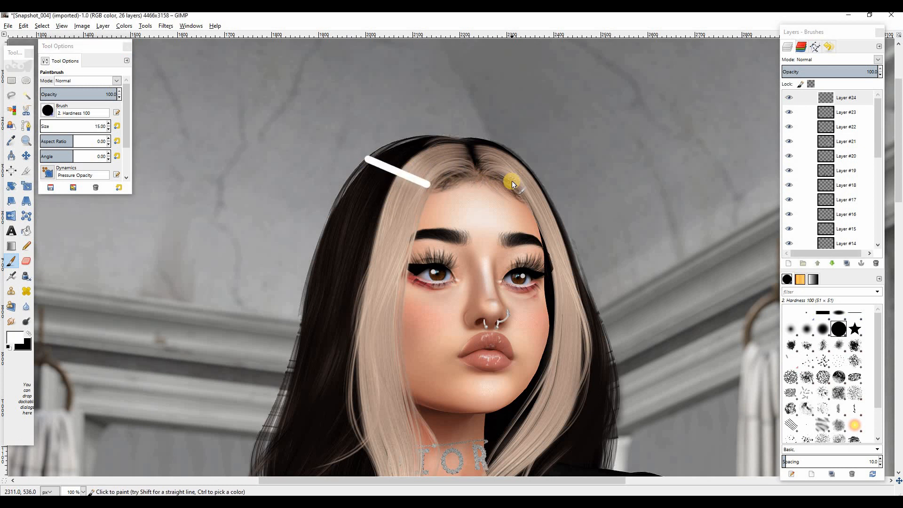
{"action": "left_click_drag", "start_coordinate": [512, 179], "coordinate": [521, 162]}
Smudge both white lines along the hair direction with the 2. Hardness 075 brush to form jagged shine highlights
{"action": "left_click", "coordinate": [822, 329]}
{"action": "left_click", "coordinate": [10, 321]}
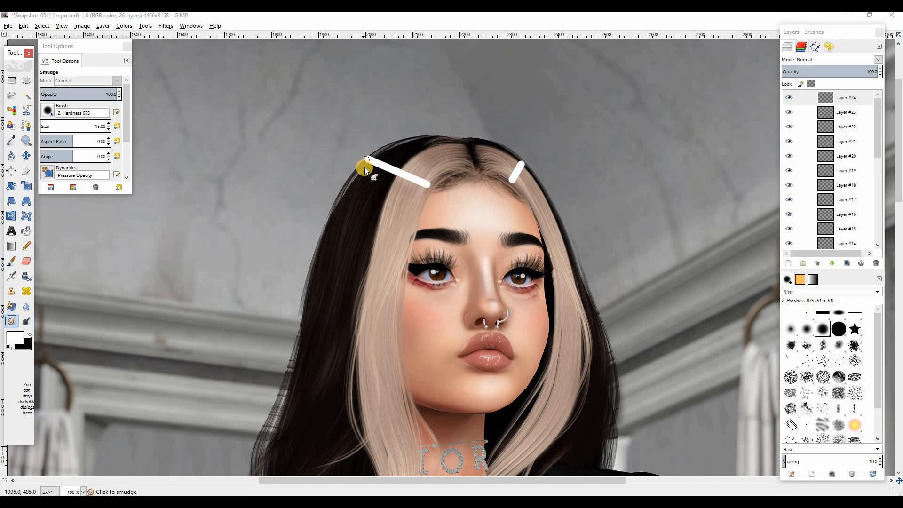
{"action": "left_click_drag", "start_coordinate": [364, 169], "coordinate": [378, 157]}
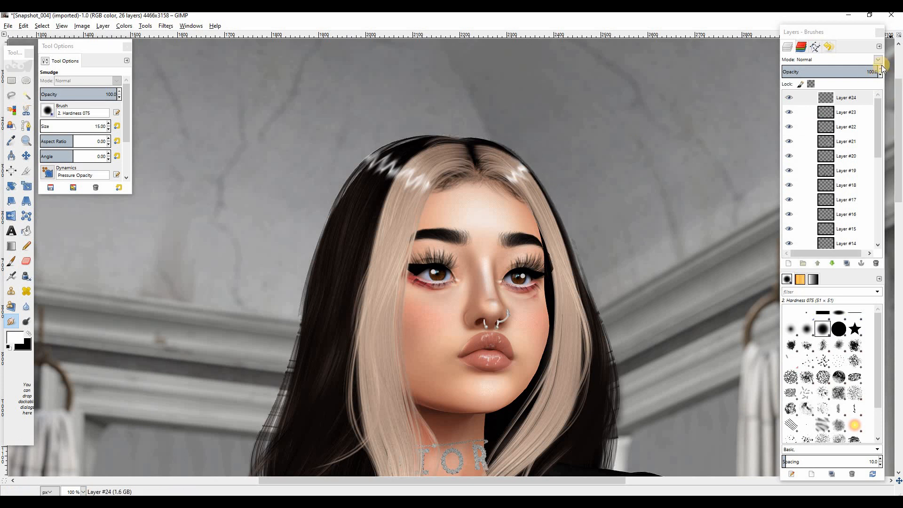
Set the smudged shine layer's blend mode to Overlay and its opacity to 46.3
{"action": "left_click", "coordinate": [828, 59]}
{"action": "left_click", "coordinate": [813, 171]}
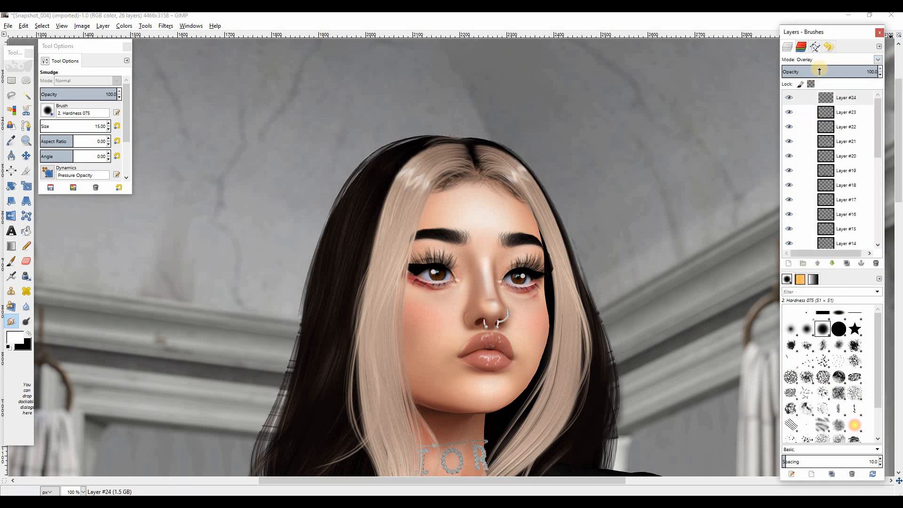
{"action": "left_click", "coordinate": [826, 70]}
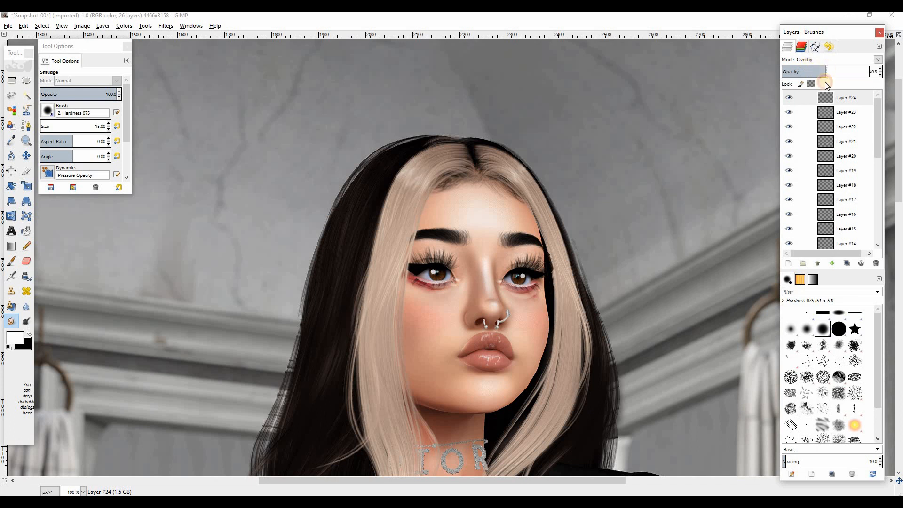
Add a new transparent layer and set the Paintbrush to the Bristles 03 brush at size 57.68
{"action": "left_click", "coordinate": [789, 264]}
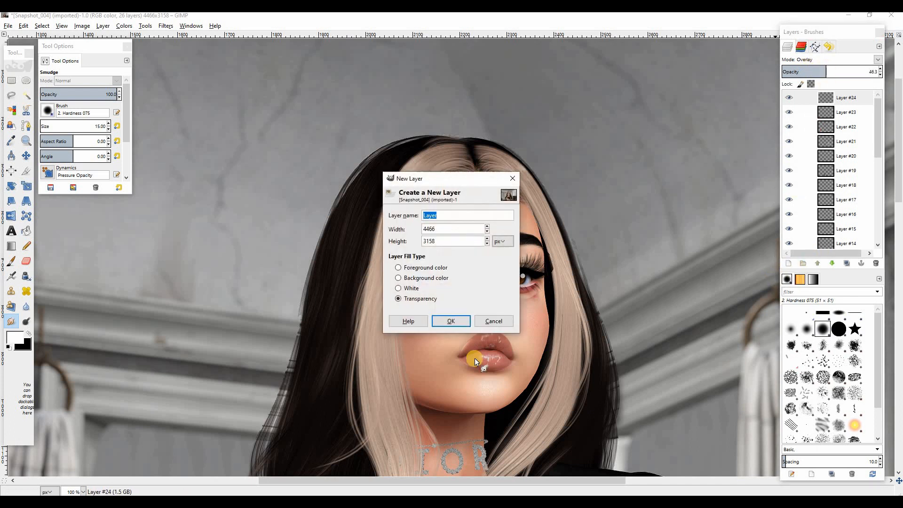
{"action": "left_click", "coordinate": [459, 323]}
{"action": "left_click", "coordinate": [838, 361]}
{"action": "scroll", "coordinate": [179, 178], "scroll_direction": "down", "scroll_amount": 3}
{"action": "left_click", "coordinate": [10, 261]}
{"action": "left_click", "coordinate": [116, 128]}
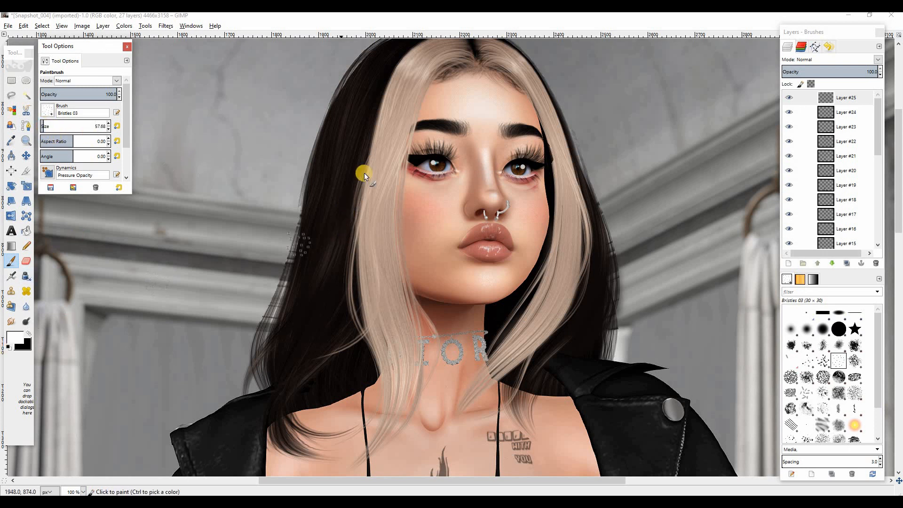
Paint long white bristle strokes down the blonde front strands on both sides of the face, undoing the first attempt
{"action": "left_click_drag", "start_coordinate": [406, 87], "coordinate": [382, 259]}
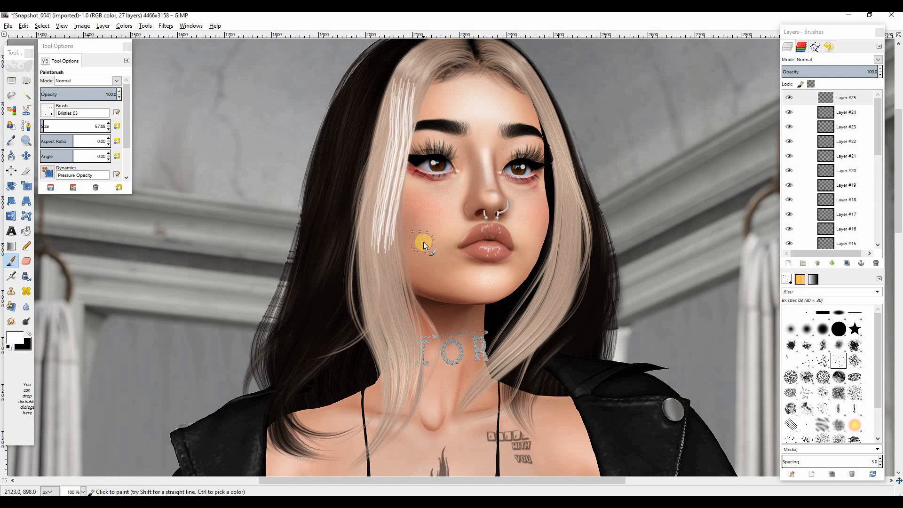
{"action": "key", "text": "ctrl+z"}
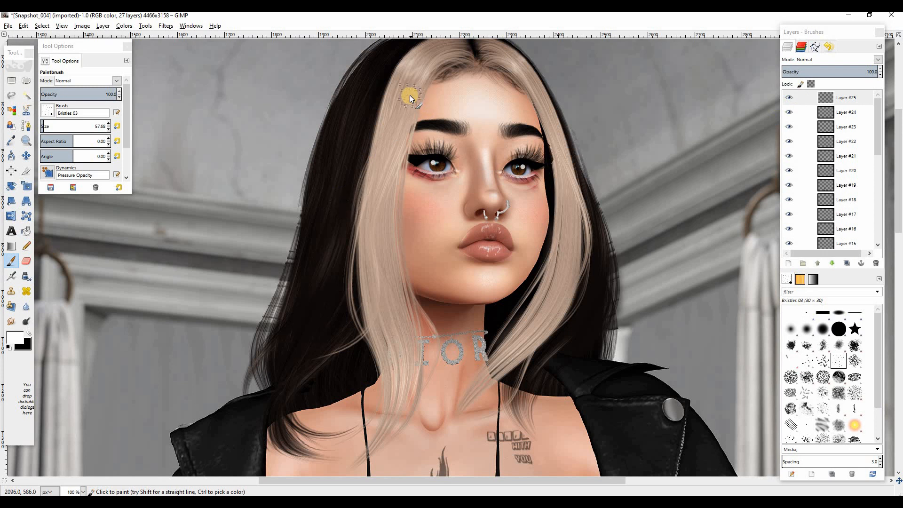
{"action": "mouse_move", "coordinate": [410, 95]}
{"action": "left_mouse_down"}
{"action": "mouse_move", "coordinate": [392, 135]}
{"action": "mouse_move", "coordinate": [388, 400]}
{"action": "left_mouse_up"}
{"action": "mouse_move", "coordinate": [390, 151]}
{"action": "left_mouse_down"}
{"action": "mouse_move", "coordinate": [391, 295]}
{"action": "mouse_move", "coordinate": [401, 356]}
{"action": "left_mouse_up"}
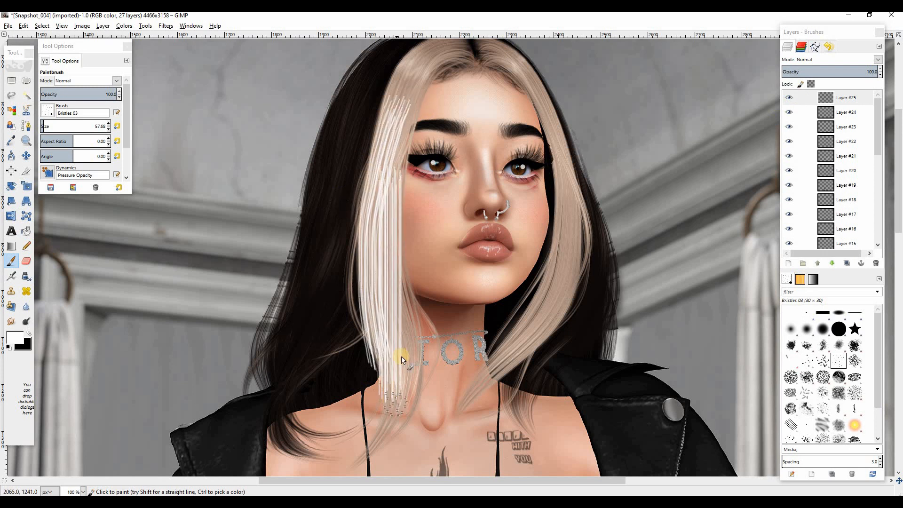
{"action": "left_click_drag", "start_coordinate": [511, 380], "coordinate": [512, 382]}
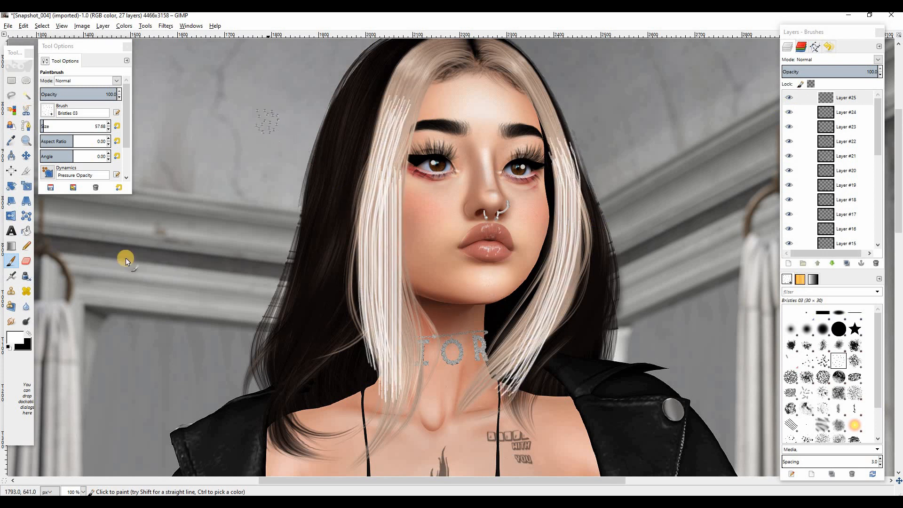
Sample the dark brown hair colour as the foreground and paint bristle strokes down the dark hair on both sides
{"action": "left_click", "coordinate": [29, 333]}
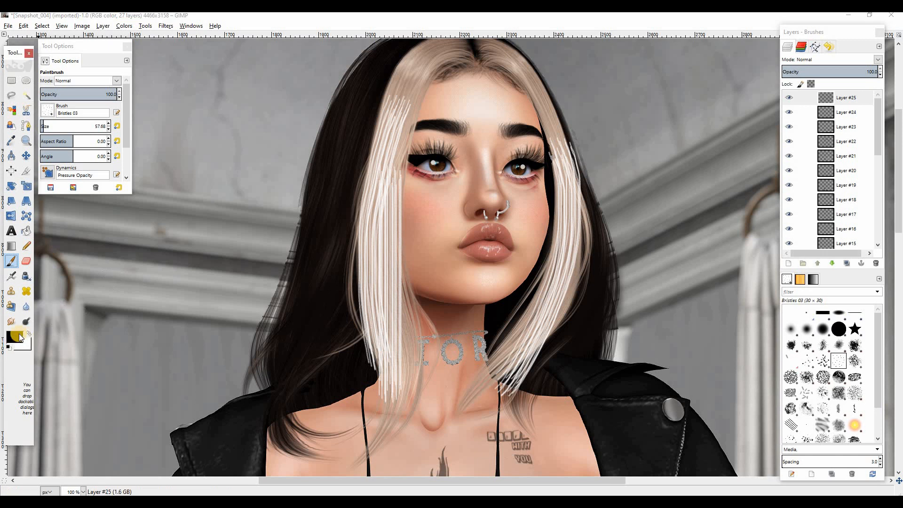
{"action": "left_click", "coordinate": [19, 334]}
{"action": "left_click", "coordinate": [234, 261]}
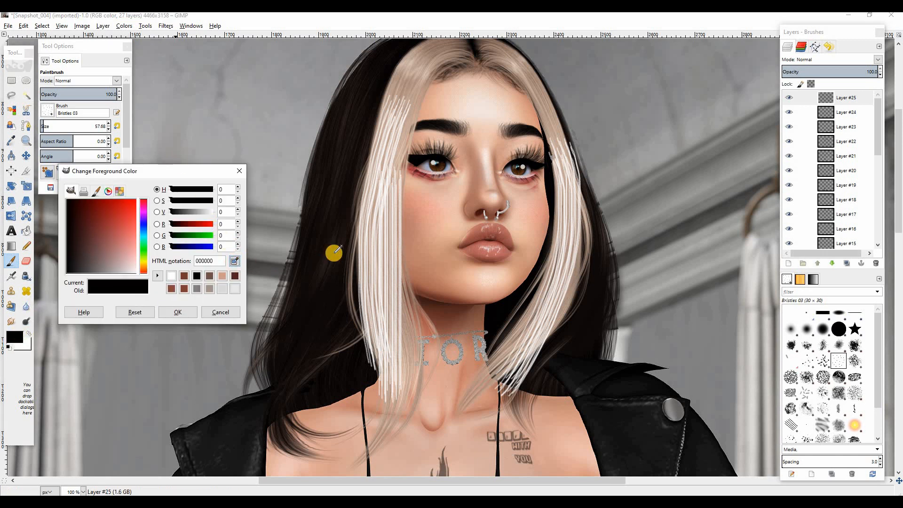
{"action": "left_click", "coordinate": [323, 257]}
{"action": "left_click", "coordinate": [177, 312]}
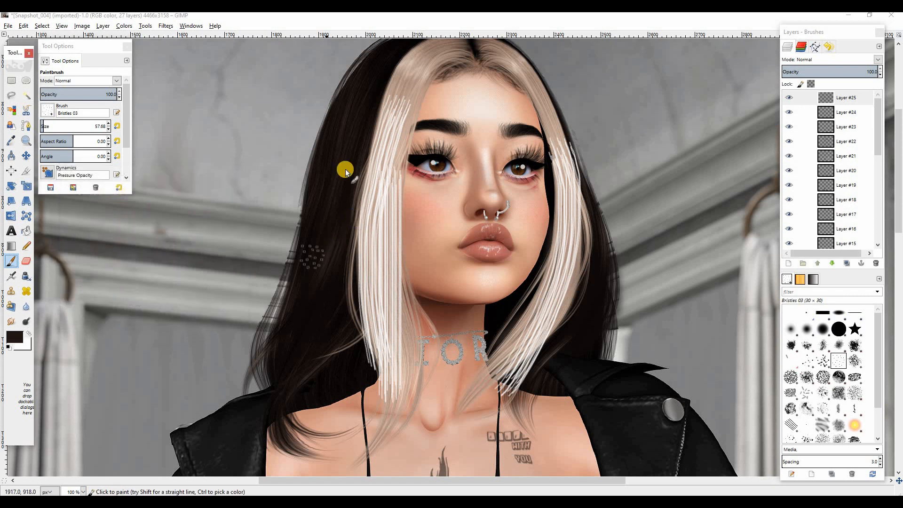
{"action": "left_click_drag", "start_coordinate": [337, 254], "coordinate": [306, 309]}
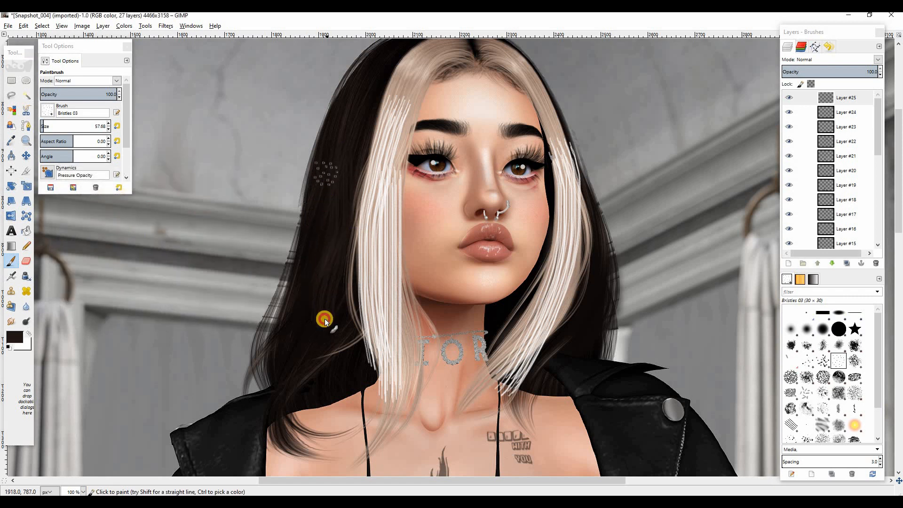
{"action": "left_click_drag", "start_coordinate": [326, 190], "coordinate": [275, 404]}
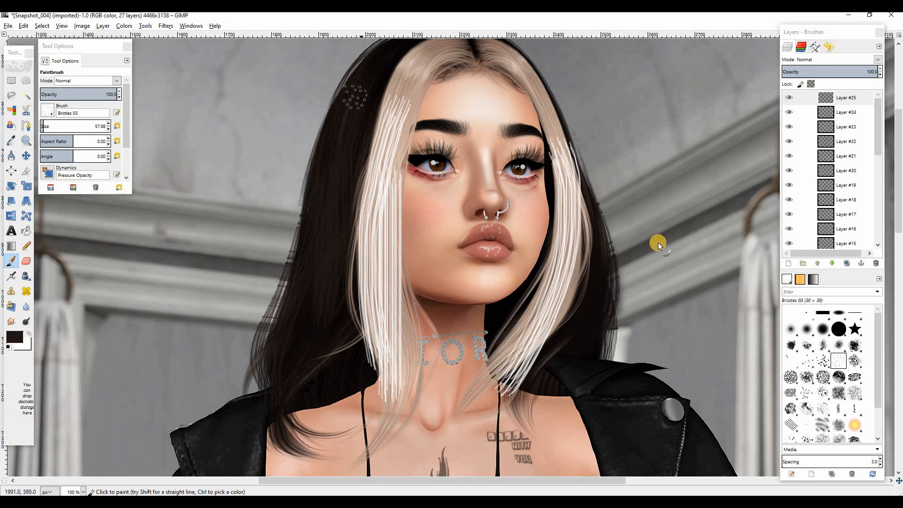
{"action": "mouse_move", "coordinate": [595, 248]}
{"action": "left_mouse_down"}
{"action": "mouse_move", "coordinate": [601, 286]}
{"action": "mouse_move", "coordinate": [561, 355]}
{"action": "left_mouse_up"}
Smudge the bristle strokes down the blonde strand beside the left-hand cheek using 2. Hardness 025 at size 171.04 and opacity 57.9
{"action": "left_click", "coordinate": [10, 321]}
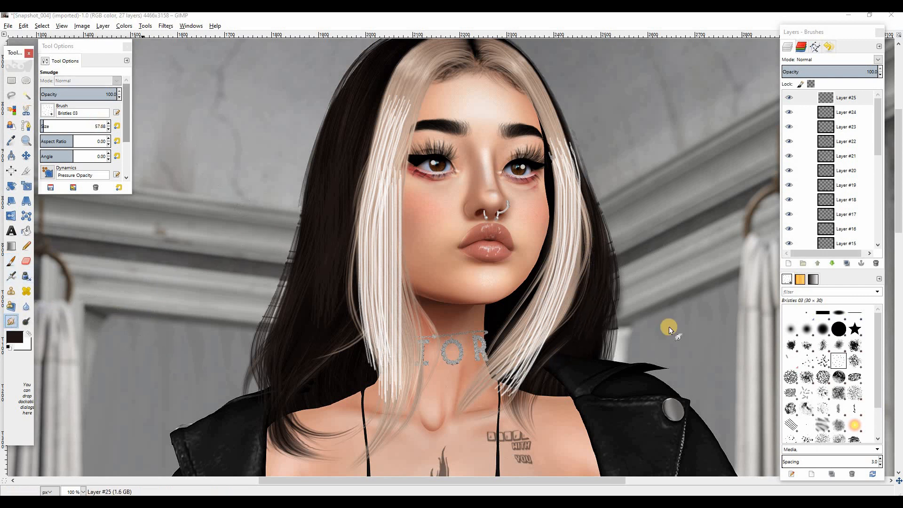
{"action": "left_click", "coordinate": [790, 329]}
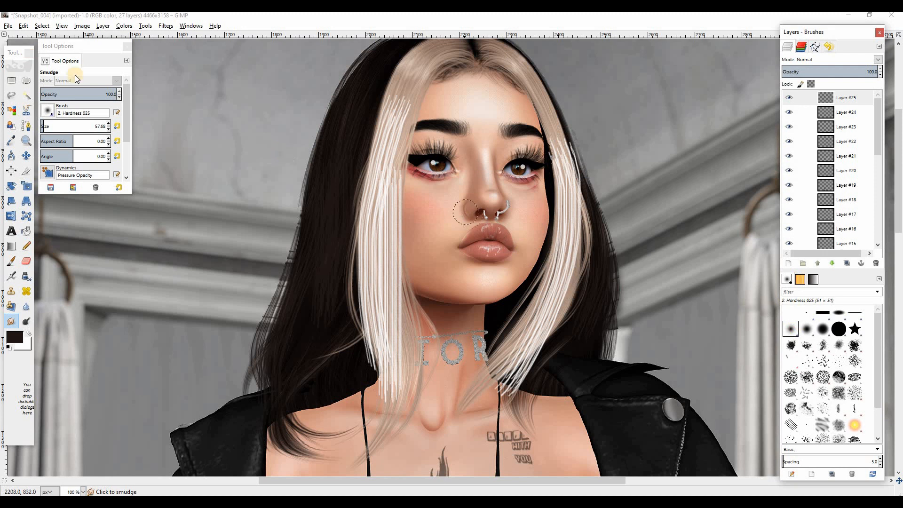
{"action": "left_click_drag", "start_coordinate": [50, 128], "coordinate": [88, 126]}
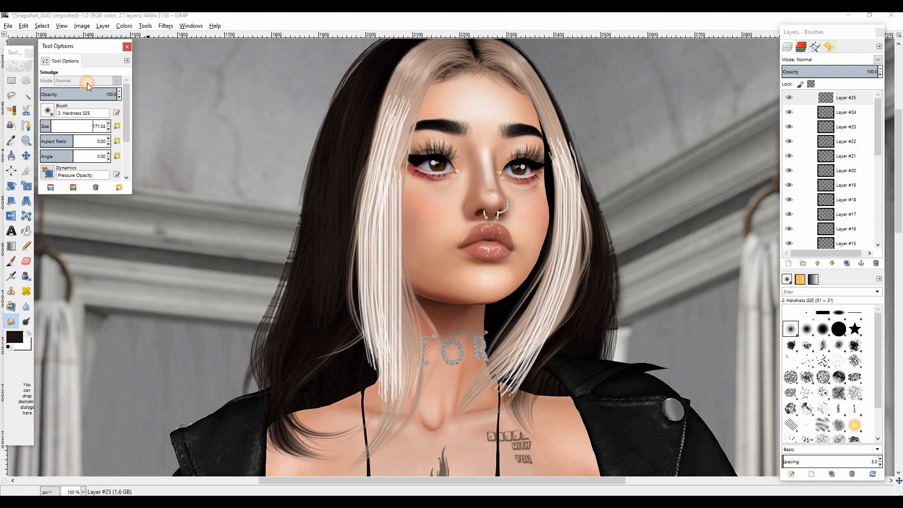
{"action": "left_click", "coordinate": [93, 95]}
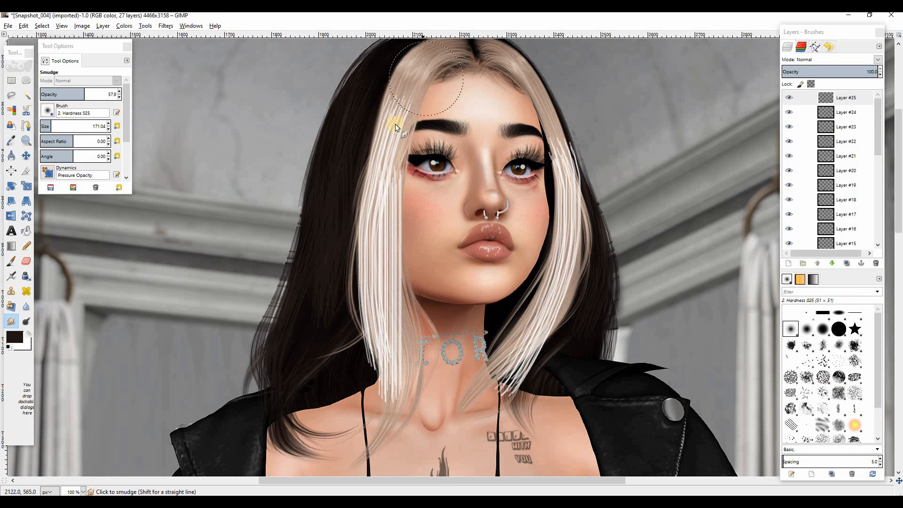
{"action": "left_click_drag", "start_coordinate": [389, 148], "coordinate": [387, 321]}
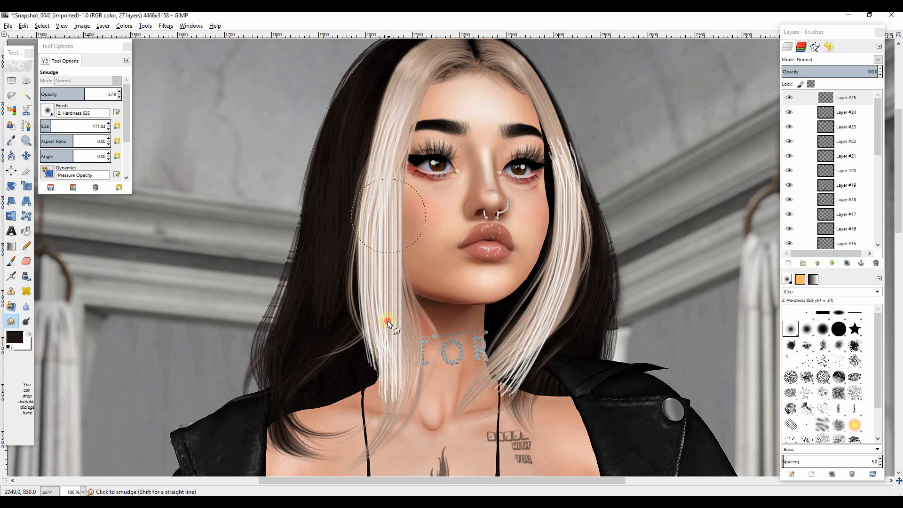
{"action": "mouse_move", "coordinate": [374, 154]}
{"action": "left_mouse_down"}
{"action": "mouse_move", "coordinate": [369, 258]}
{"action": "mouse_move", "coordinate": [384, 351]}
{"action": "left_mouse_up"}
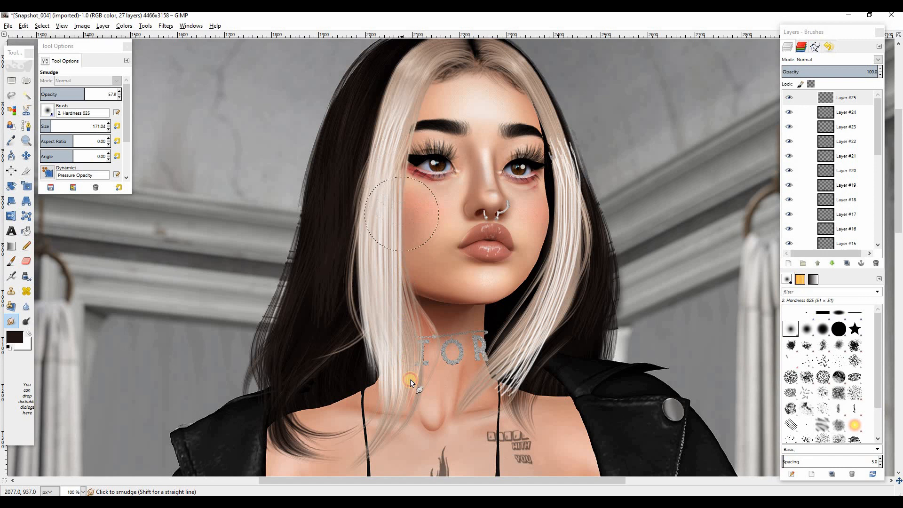
{"action": "mouse_move", "coordinate": [335, 236]}
{"action": "left_mouse_down"}
{"action": "mouse_move", "coordinate": [340, 275]}
{"action": "mouse_move", "coordinate": [401, 412]}
{"action": "left_mouse_up"}
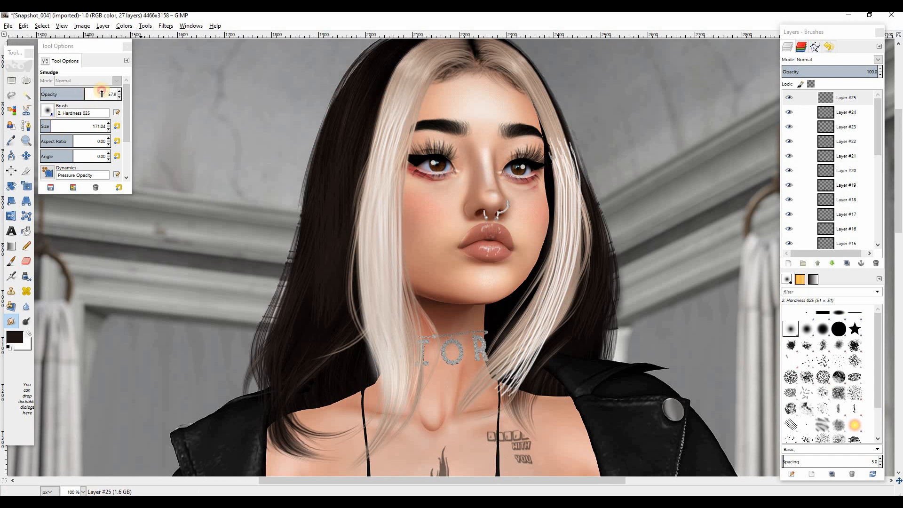
Raise the Smudge opacity to 100 and smudge the white bristle strokes on the other blonde strand down to its tips
{"action": "left_click_drag", "start_coordinate": [101, 92], "coordinate": [121, 92]}
{"action": "mouse_move", "coordinate": [559, 122]}
{"action": "left_mouse_down"}
{"action": "mouse_move", "coordinate": [568, 215]}
{"action": "mouse_move", "coordinate": [549, 326]}
{"action": "mouse_move", "coordinate": [566, 298]}
{"action": "left_mouse_up"}
{"action": "mouse_move", "coordinate": [489, 389]}
{"action": "left_mouse_down"}
{"action": "mouse_move", "coordinate": [561, 338]}
{"action": "mouse_move", "coordinate": [427, 422]}
{"action": "mouse_move", "coordinate": [537, 371]}
{"action": "left_mouse_up"}
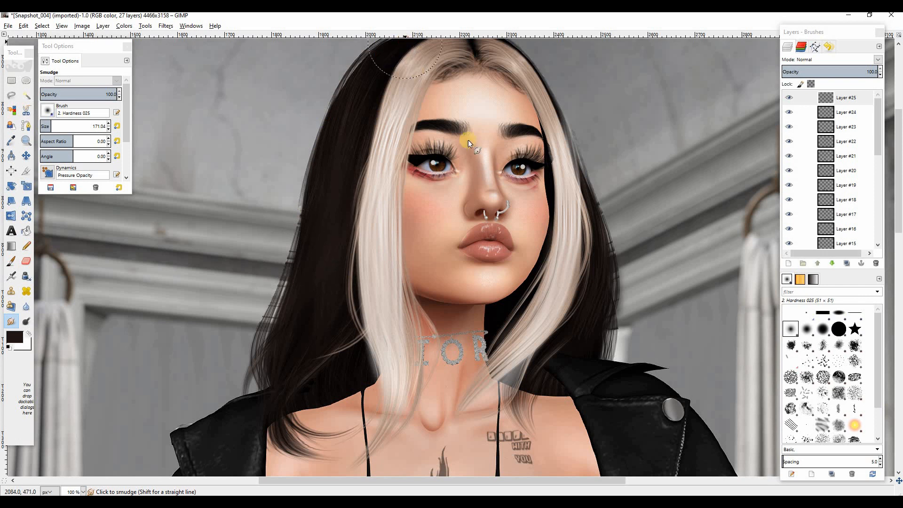
Undo the last smudges and redo them at Smudge opacity 55.5 along the blonde strand and the dark hair on both sides
{"action": "key", "text": "ctrl+z"}
{"action": "key", "text": "ctrl+z"}
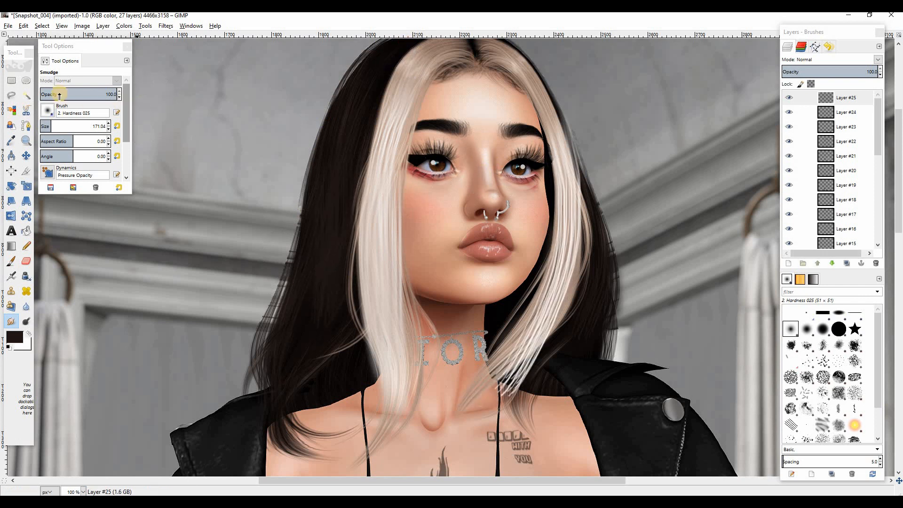
{"action": "left_click", "coordinate": [82, 93]}
{"action": "left_click_drag", "start_coordinate": [567, 166], "coordinate": [551, 115]}
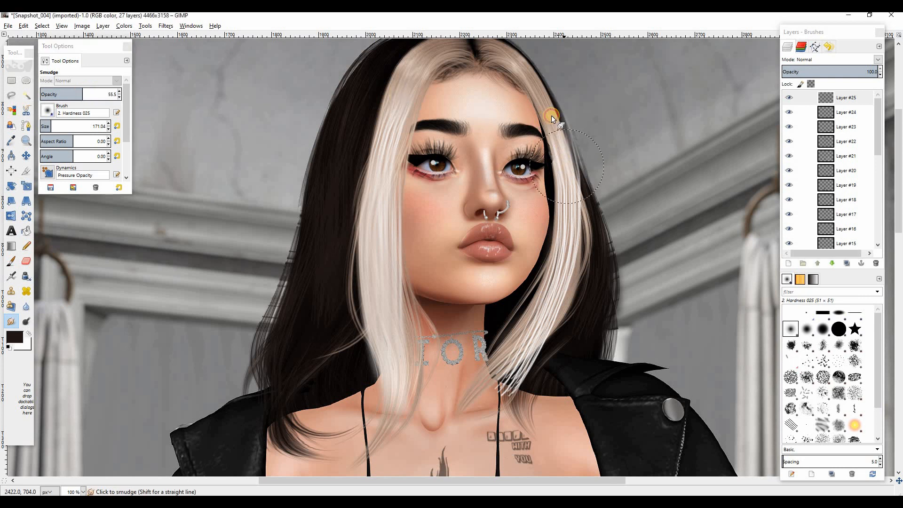
{"action": "mouse_move", "coordinate": [569, 248]}
{"action": "left_mouse_down"}
{"action": "mouse_move", "coordinate": [517, 367]}
{"action": "mouse_move", "coordinate": [520, 389]}
{"action": "left_mouse_up"}
{"action": "mouse_move", "coordinate": [603, 239]}
{"action": "left_mouse_down"}
{"action": "mouse_move", "coordinate": [478, 433]}
{"action": "mouse_move", "coordinate": [306, 162]}
{"action": "left_mouse_up"}
{"action": "mouse_move", "coordinate": [309, 362]}
{"action": "left_mouse_down"}
{"action": "mouse_move", "coordinate": [335, 242]}
{"action": "mouse_move", "coordinate": [282, 318]}
{"action": "left_mouse_up"}
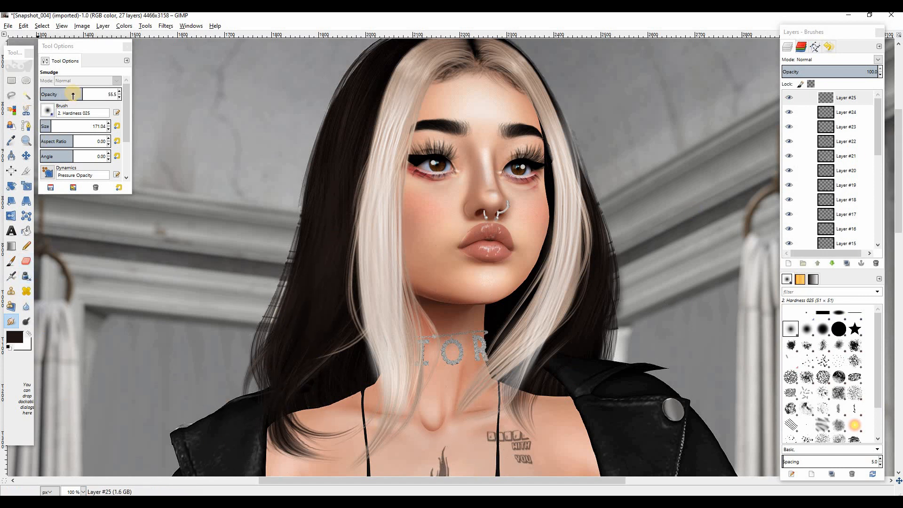
Erase stray bristle strokes around the strand tips and dark hair using 2. Hardness 025 at size 171.04 and opacity 100
{"action": "left_click_drag", "start_coordinate": [73, 94], "coordinate": [257, 93]}
{"action": "left_click", "coordinate": [26, 260]}
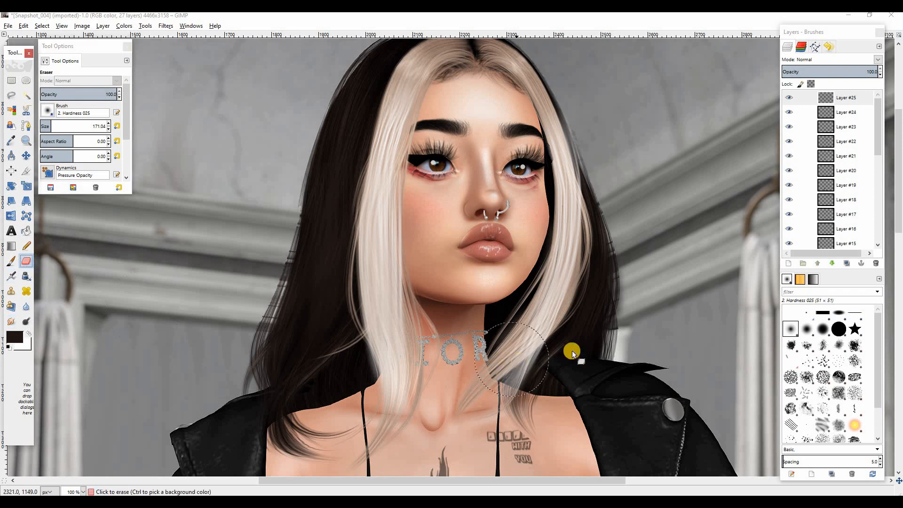
{"action": "mouse_move", "coordinate": [546, 394]}
{"action": "left_mouse_down"}
{"action": "mouse_move", "coordinate": [556, 375]}
{"action": "mouse_move", "coordinate": [510, 405]}
{"action": "mouse_move", "coordinate": [572, 369]}
{"action": "mouse_move", "coordinate": [574, 351]}
{"action": "mouse_move", "coordinate": [536, 390]}
{"action": "mouse_move", "coordinate": [579, 352]}
{"action": "left_mouse_up"}
{"action": "left_click_drag", "start_coordinate": [306, 203], "coordinate": [332, 141]}
{"action": "left_click", "coordinate": [555, 88]}
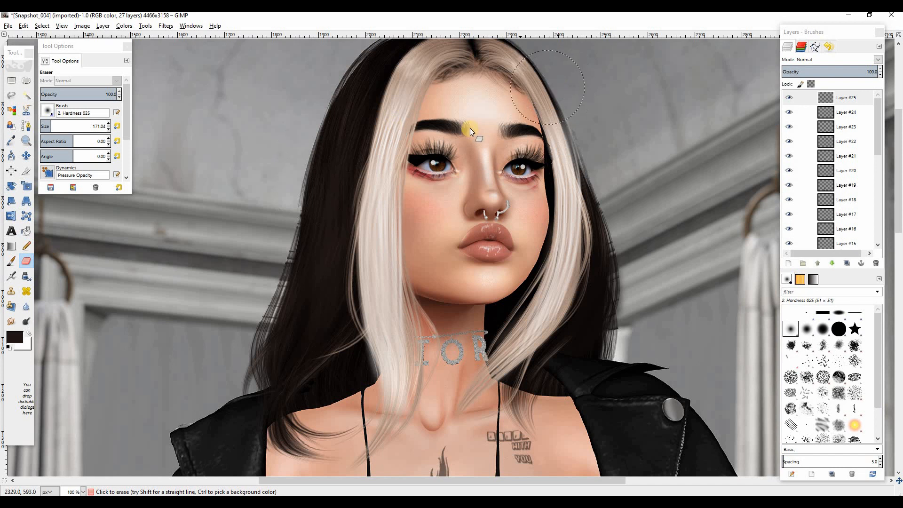
Set Layer #25 to Overlay mode with an opacity of 51.7
{"action": "left_click_drag", "start_coordinate": [828, 71], "coordinate": [868, 50]}
{"action": "left_click", "coordinate": [880, 60]}
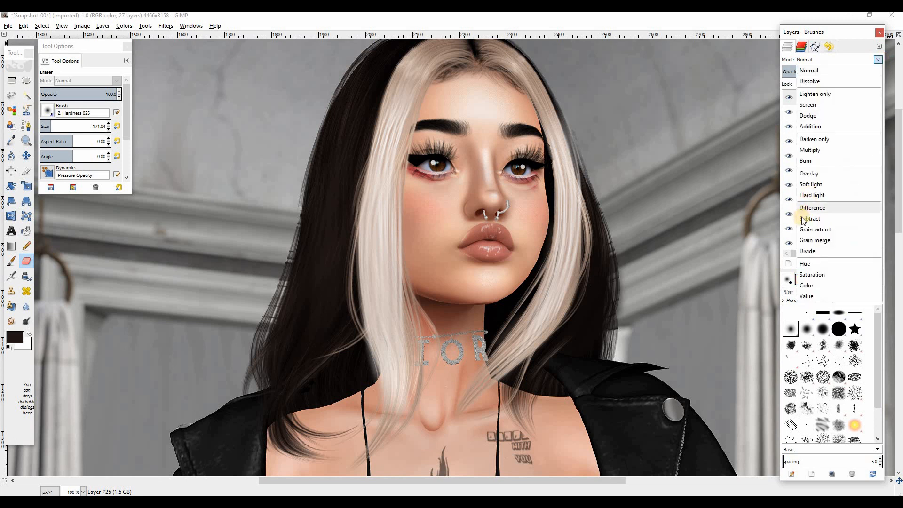
{"action": "left_click", "coordinate": [814, 180]}
{"action": "left_click", "coordinate": [832, 71]}
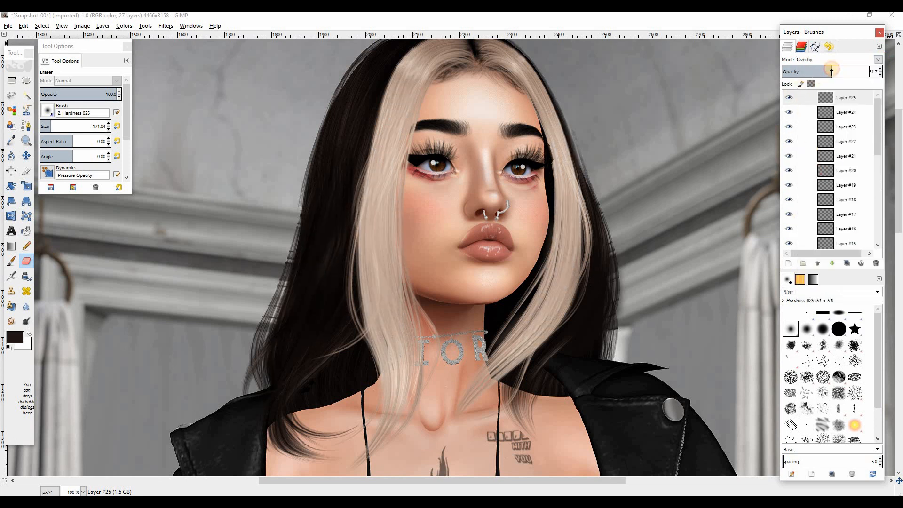
Compare the hair with and without the strand strokes on Layer #25
{"action": "left_click", "coordinate": [789, 98]}
{"action": "left_click", "coordinate": [789, 98]}
{"action": "left_click", "coordinate": [789, 99]}
{"action": "left_click", "coordinate": [789, 98]}
{"action": "left_click", "coordinate": [789, 98]}
{"action": "left_click", "coordinate": [789, 99]}
{"action": "left_click", "coordinate": [789, 98]}
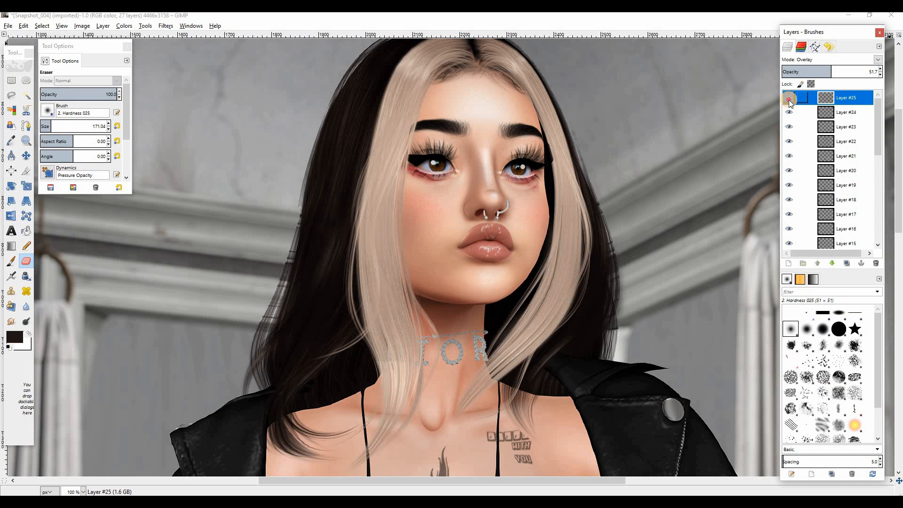
{"action": "left_click", "coordinate": [789, 99]}
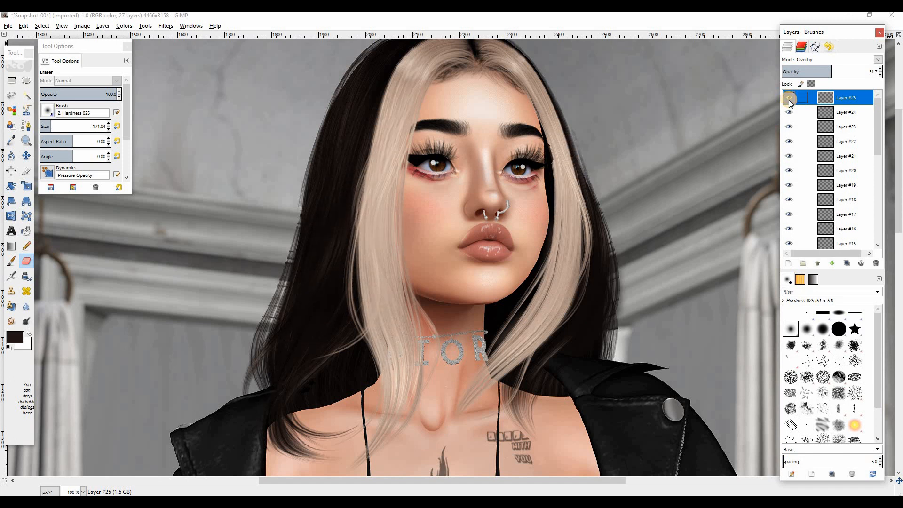
Add a new transparent layer and place an elliptical selection of about 555 × 790 px with one edge along the face-framing blonde strand
{"action": "left_click", "coordinate": [789, 264]}
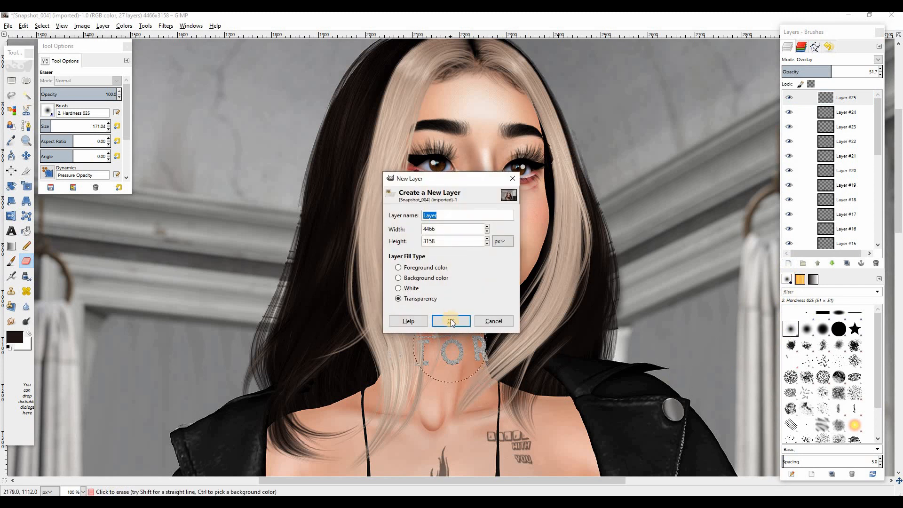
{"action": "left_click", "coordinate": [451, 320]}
{"action": "left_click", "coordinate": [26, 81]}
{"action": "left_click_drag", "start_coordinate": [502, 170], "coordinate": [762, 475]}
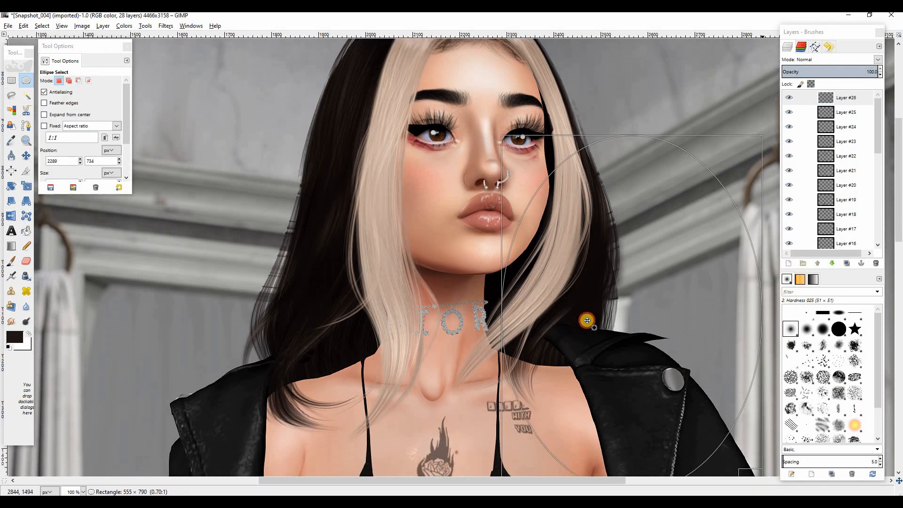
{"action": "scroll", "coordinate": [597, 291], "scroll_direction": "up", "scroll_amount": 3}
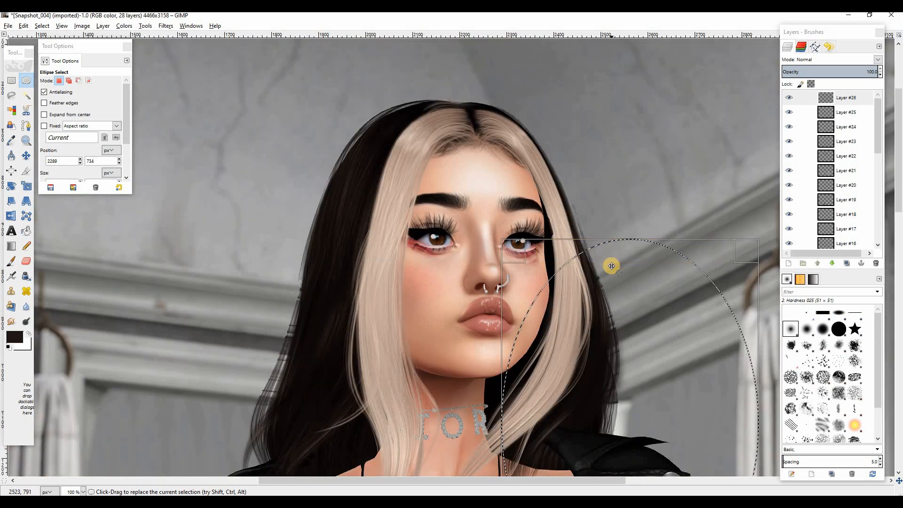
{"action": "scroll", "coordinate": [612, 265], "scroll_direction": "down", "scroll_amount": 3}
{"action": "left_click_drag", "start_coordinate": [574, 238], "coordinate": [504, 137]}
{"action": "left_click_drag", "start_coordinate": [529, 337], "coordinate": [529, 428]}
{"action": "left_click_drag", "start_coordinate": [498, 292], "coordinate": [501, 278]}
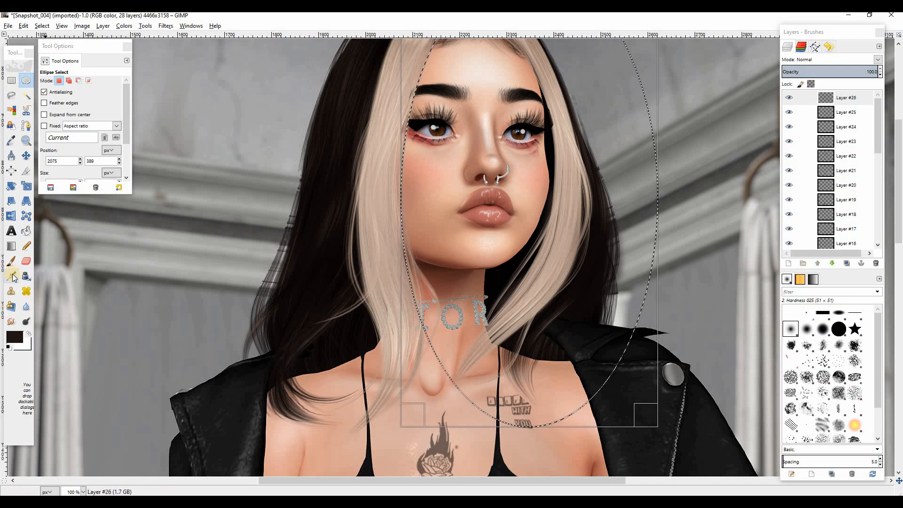
Airbrush soft black shading inside the ellipse along the face-framing strand at size 258.06, and clear the selection
{"action": "left_click", "coordinate": [14, 337]}
{"action": "left_click", "coordinate": [123, 272]}
{"action": "left_click", "coordinate": [186, 311]}
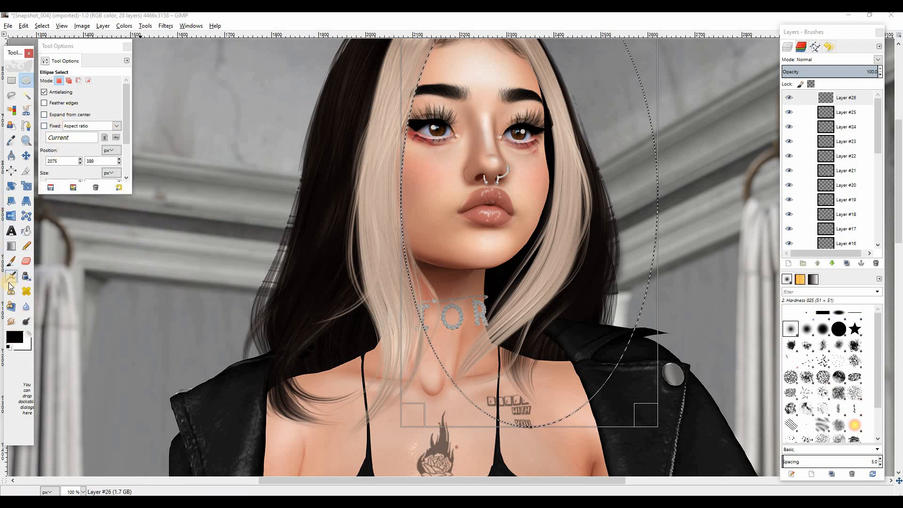
{"action": "key", "text": "a"}
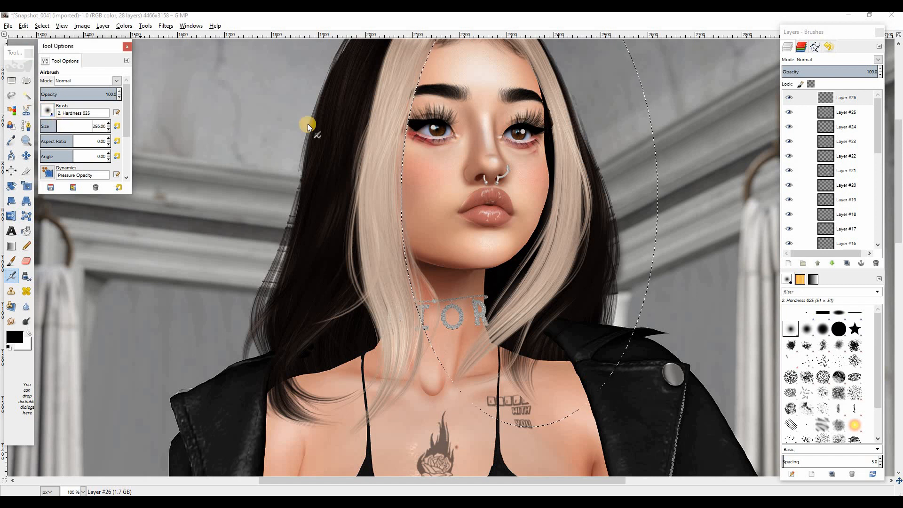
{"action": "scroll", "coordinate": [388, 129], "scroll_direction": "up", "scroll_amount": 5}
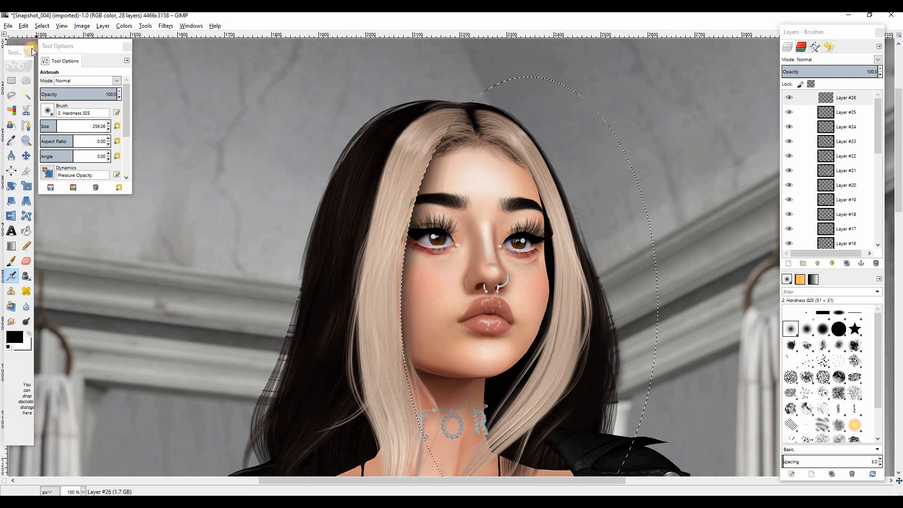
{"action": "left_click", "coordinate": [42, 26]}
{"action": "left_click", "coordinate": [56, 46]}
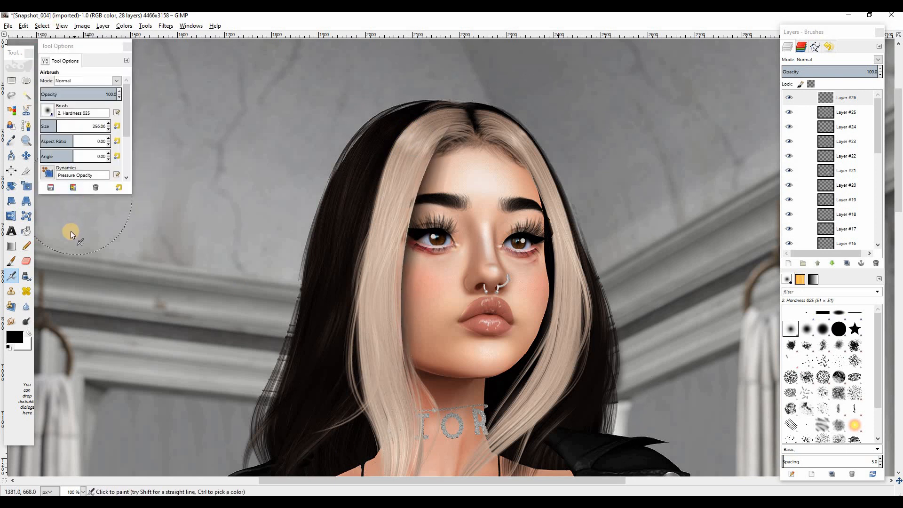
Erase excess shading over the blonde strand with 2. Hardness 025 at size 258.06 and blur the remaining shadow along the hair
{"action": "scroll", "coordinate": [71, 234], "scroll_direction": "down", "scroll_amount": 5}
{"action": "left_click", "coordinate": [25, 261]}
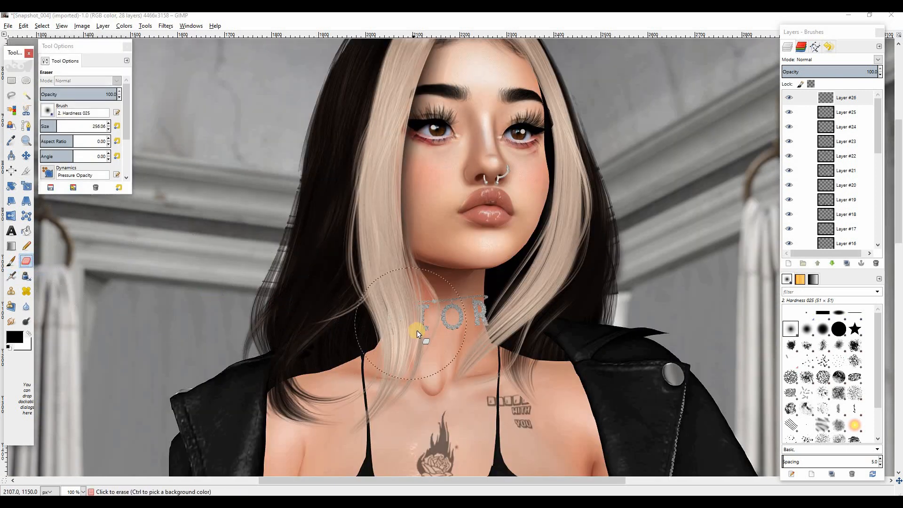
{"action": "left_click_drag", "start_coordinate": [365, 254], "coordinate": [357, 312]}
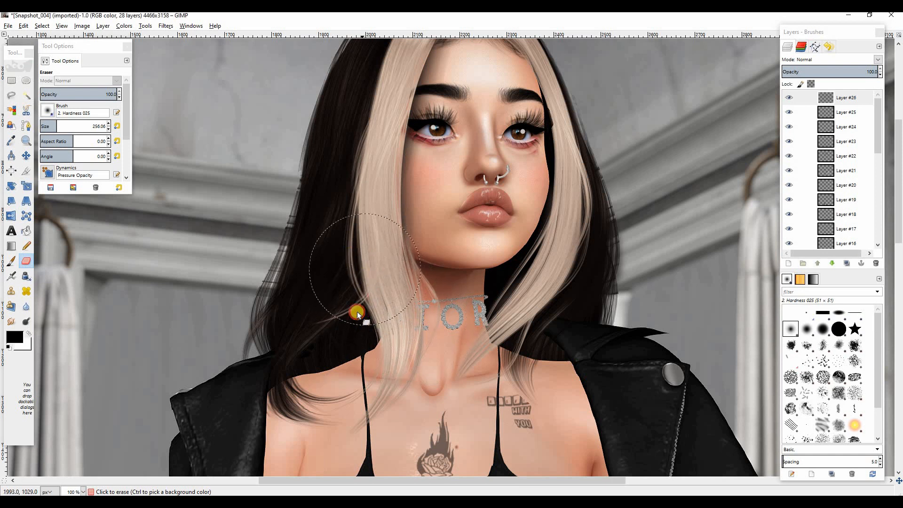
{"action": "scroll", "coordinate": [346, 294], "scroll_direction": "up", "scroll_amount": 5}
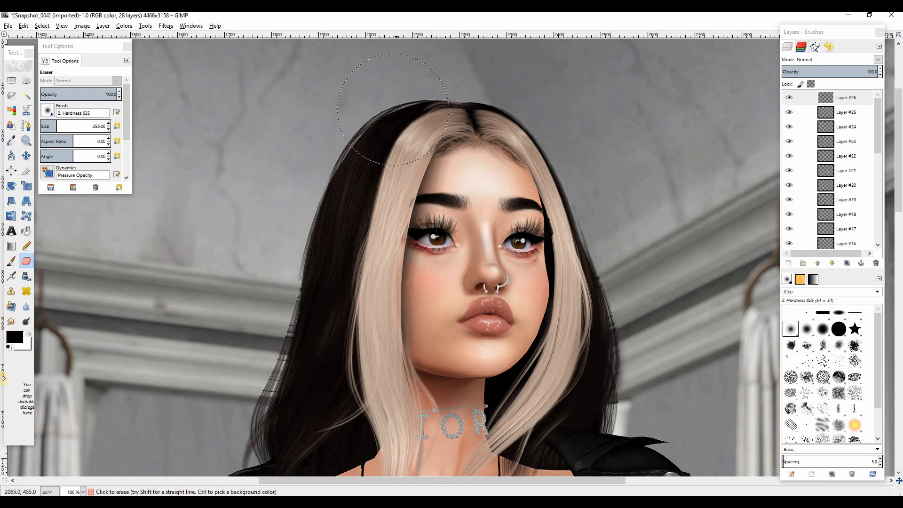
{"action": "left_click", "coordinate": [26, 306]}
{"action": "left_click", "coordinate": [405, 131]}
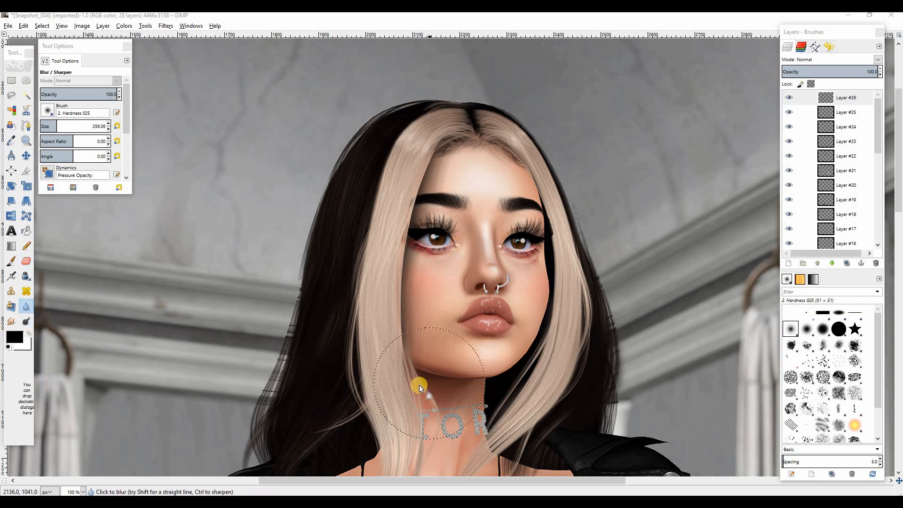
{"action": "key", "text": "Tab"}
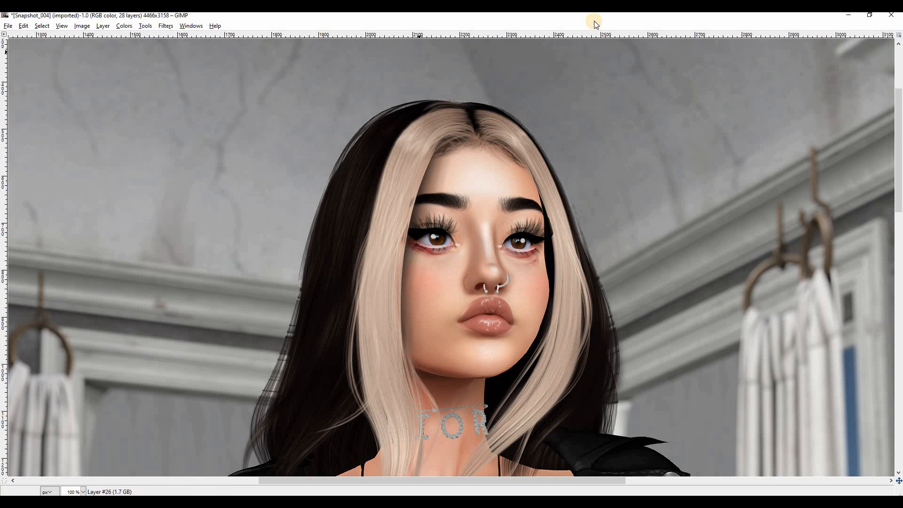
{"action": "key", "text": "Tab"}
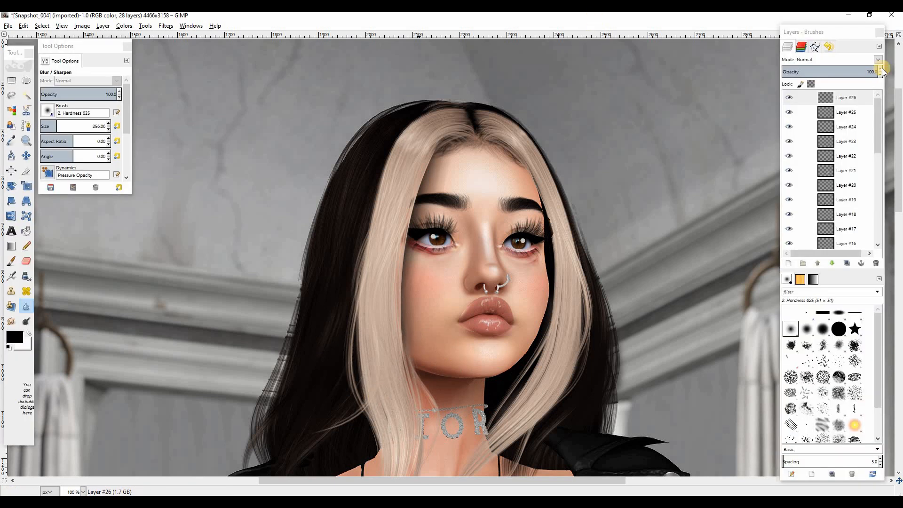
Try Overlay on Layer #26, return it to Normal mode and set its opacity to 52.7, comparing with the layer hidden
{"action": "left_click", "coordinate": [789, 98]}
{"action": "left_click", "coordinate": [790, 98]}
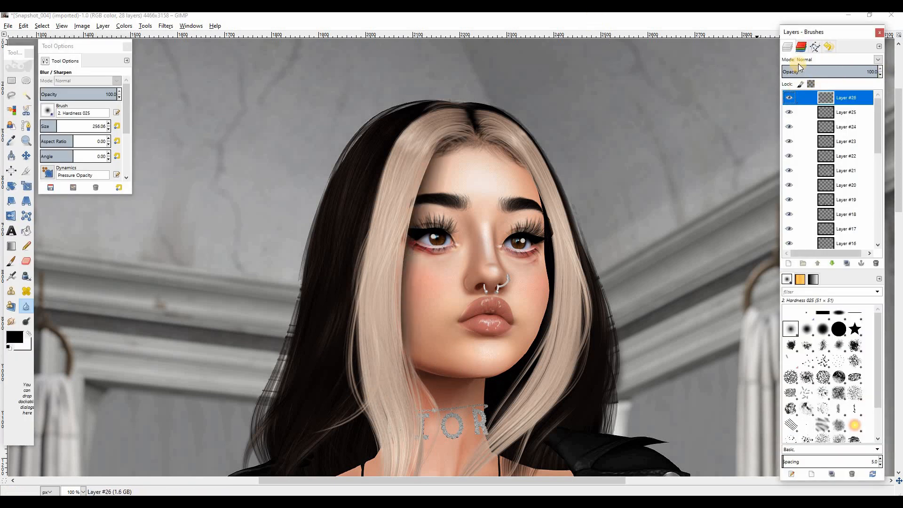
{"action": "left_click", "coordinate": [877, 61]}
{"action": "left_click", "coordinate": [817, 175]}
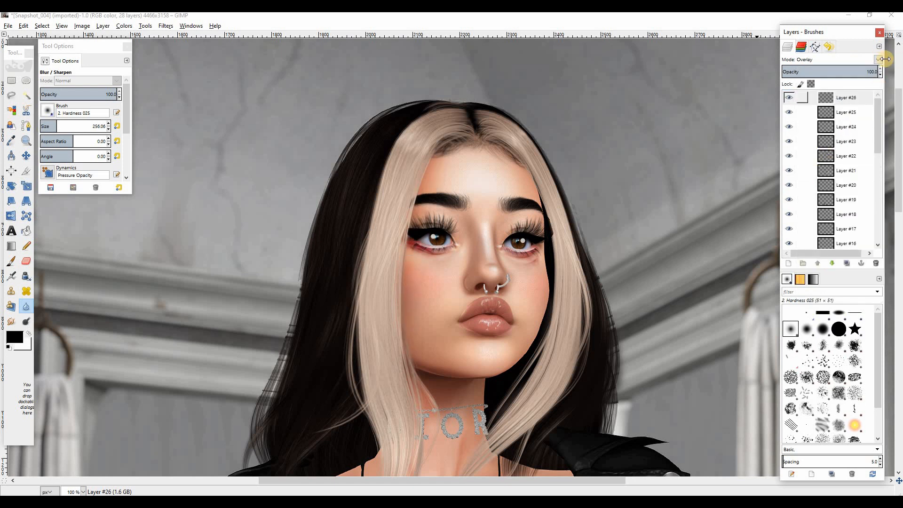
{"action": "left_click", "coordinate": [879, 60]}
{"action": "left_click", "coordinate": [822, 73]}
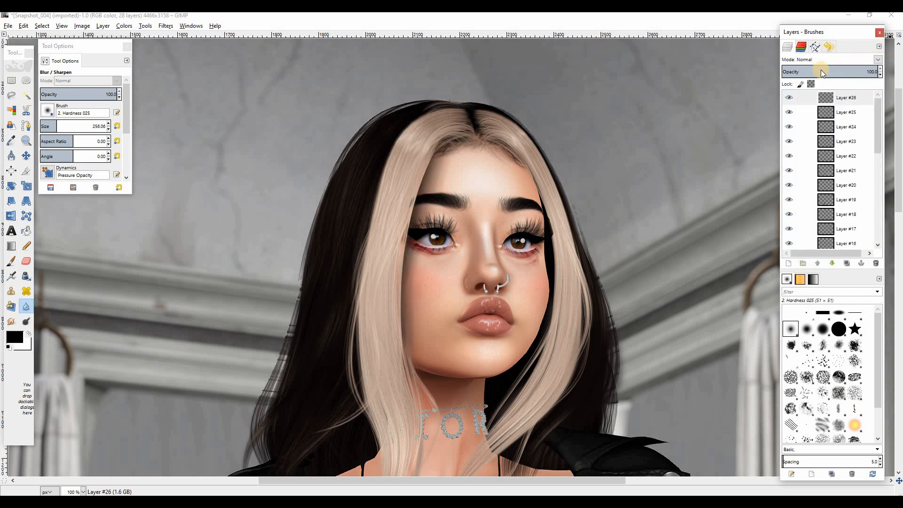
{"action": "left_click", "coordinate": [832, 72]}
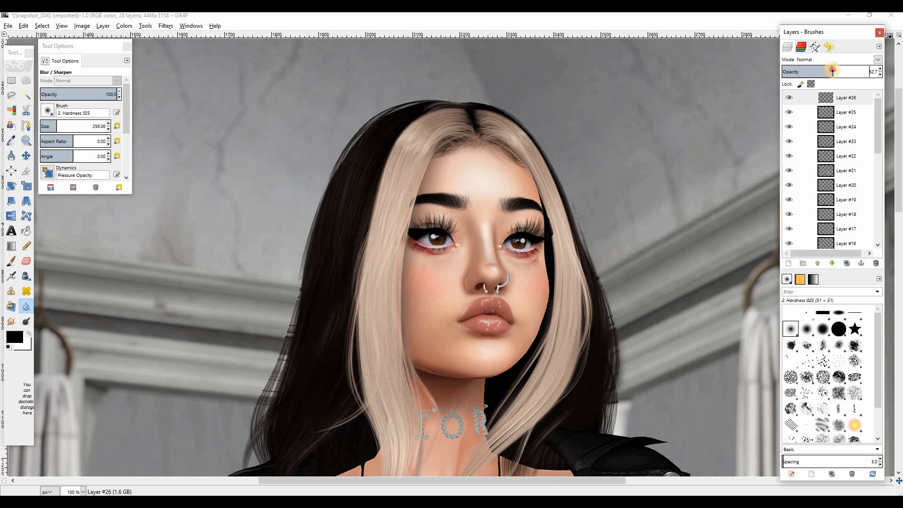
{"action": "left_click", "coordinate": [789, 98]}
{"action": "left_click", "coordinate": [790, 98]}
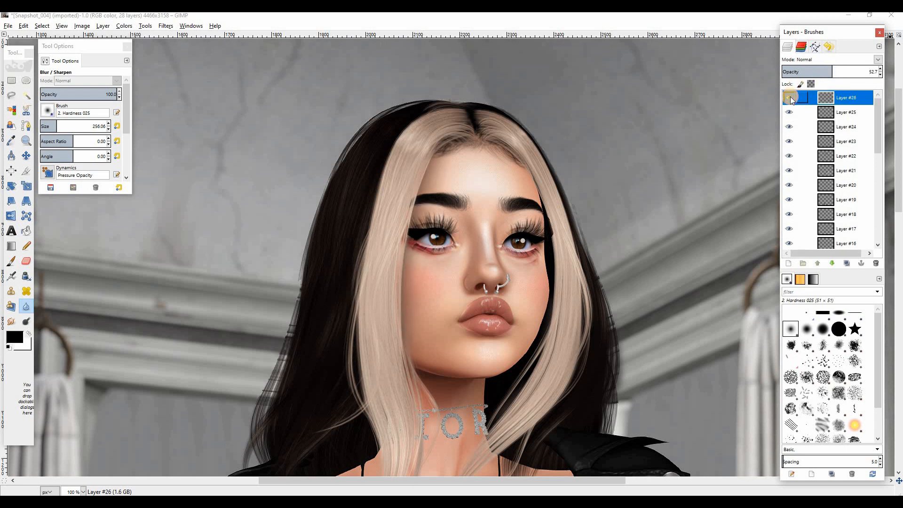
{"action": "scroll", "coordinate": [541, 221], "scroll_direction": "down", "scroll_amount": 3}
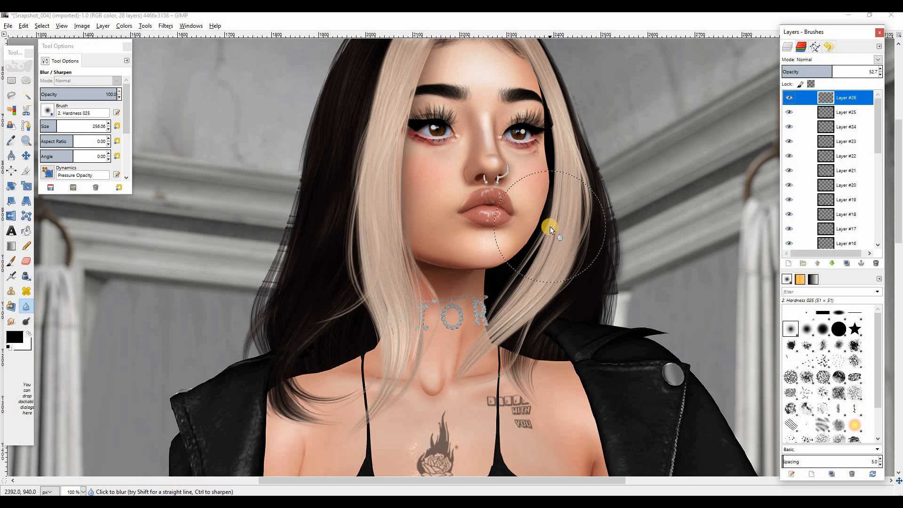
{"action": "scroll", "coordinate": [548, 226], "scroll_direction": "up", "scroll_amount": 3}
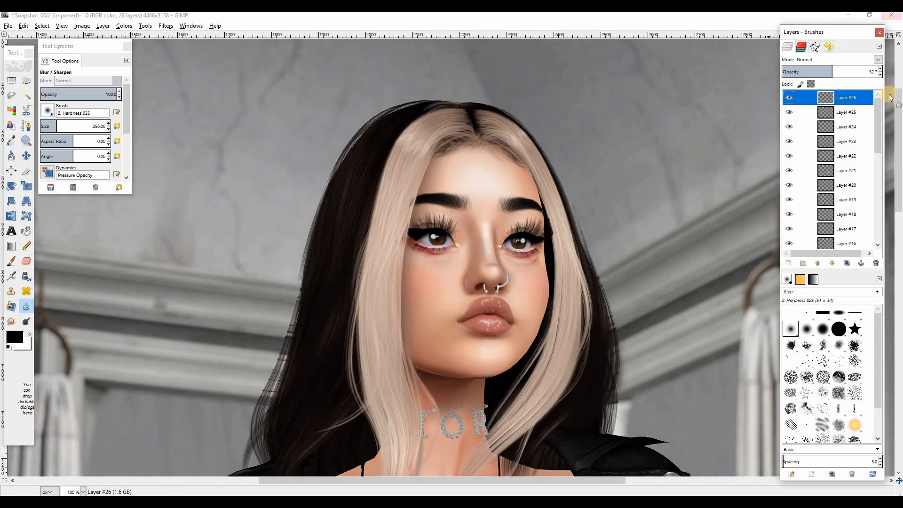
Add a new transparent layer above Layer #26
{"action": "left_click", "coordinate": [792, 262]}
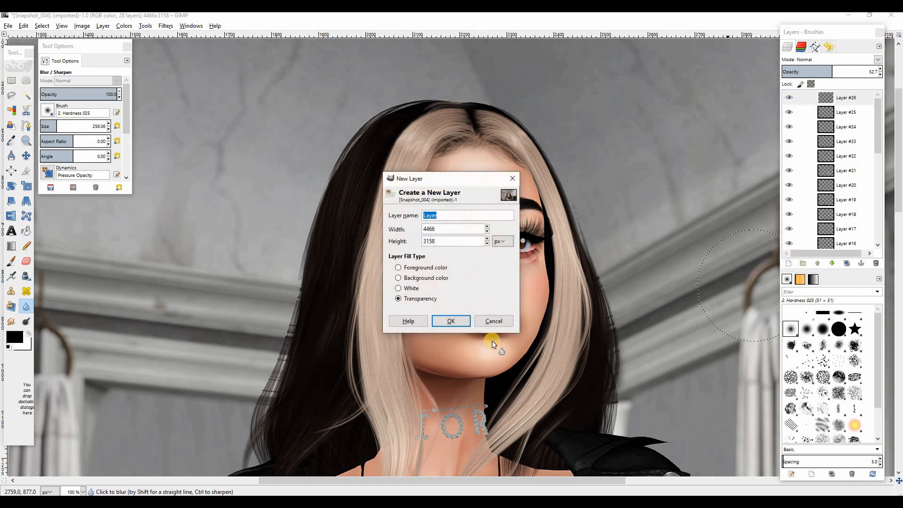
{"action": "left_click", "coordinate": [462, 322]}
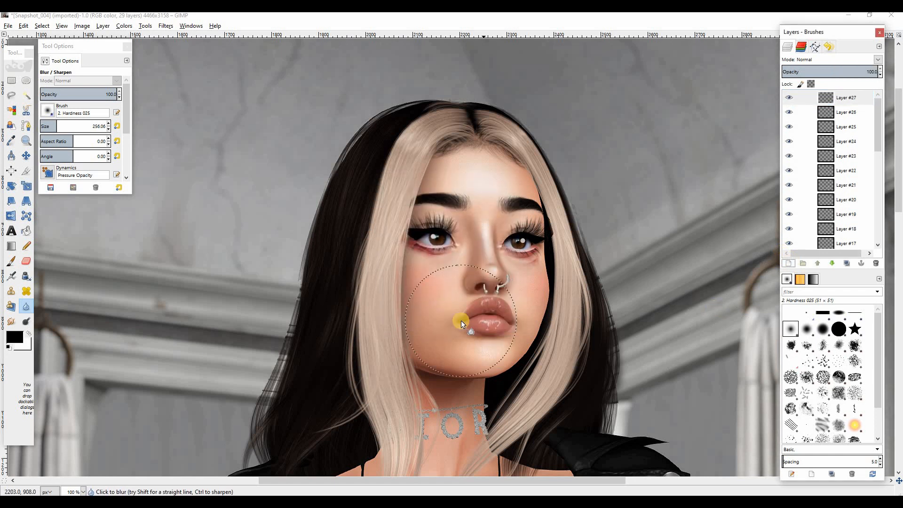
Duplicate the Snapshot_004.png base layer and hide the original at the bottom of the stack
{"action": "key", "text": "minus"}
{"action": "key", "text": "minus"}
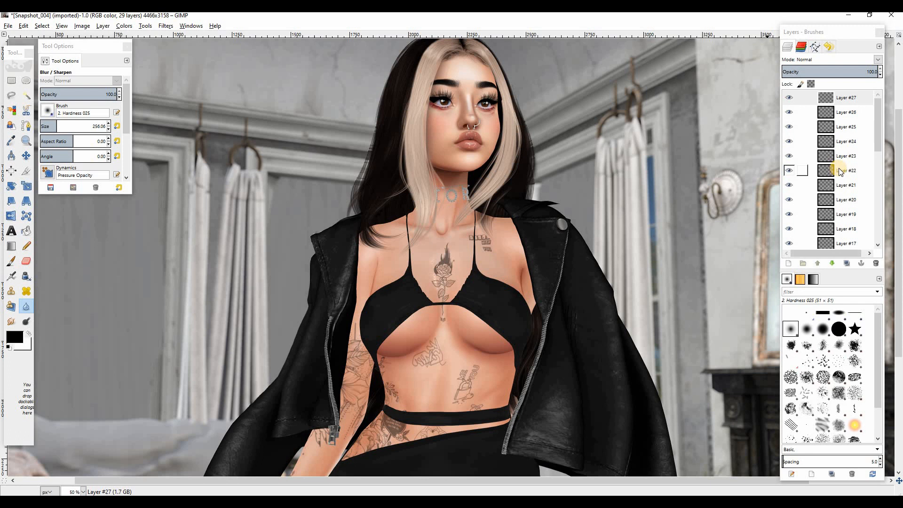
{"action": "scroll", "coordinate": [841, 172], "scroll_direction": "down", "scroll_amount": 6}
{"action": "left_click", "coordinate": [842, 241]}
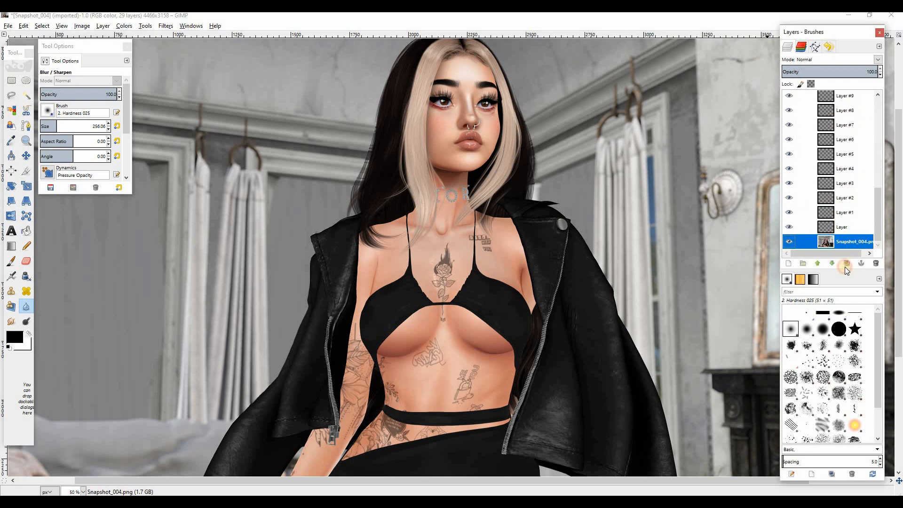
{"action": "left_click", "coordinate": [848, 263]}
{"action": "left_click", "coordinate": [788, 241]}
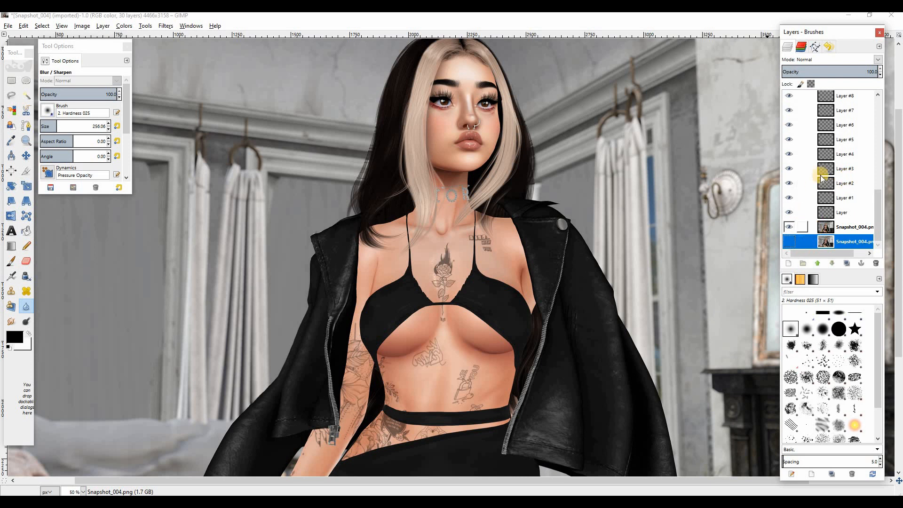
Merge all visible layers, expanded as necessary, and duplicate the merged snapshot layer
{"action": "key", "text": "ctrl+m"}
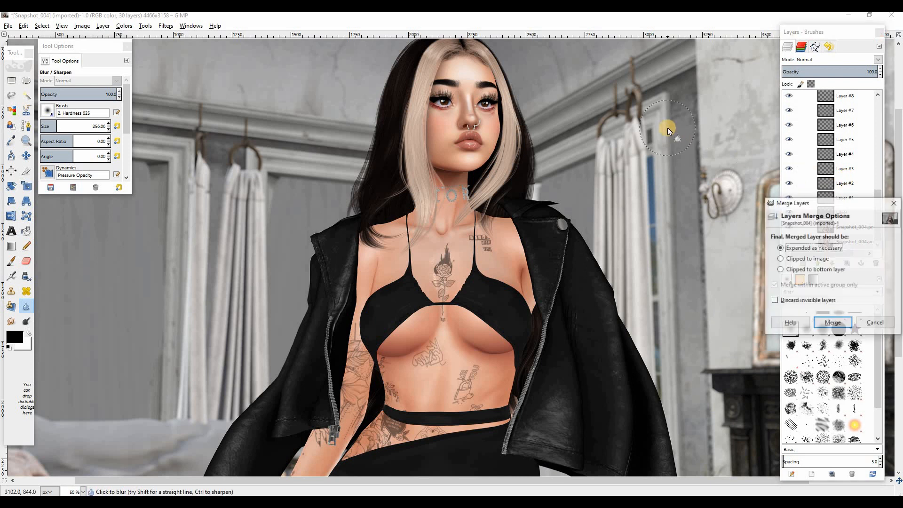
{"action": "key", "text": "Return"}
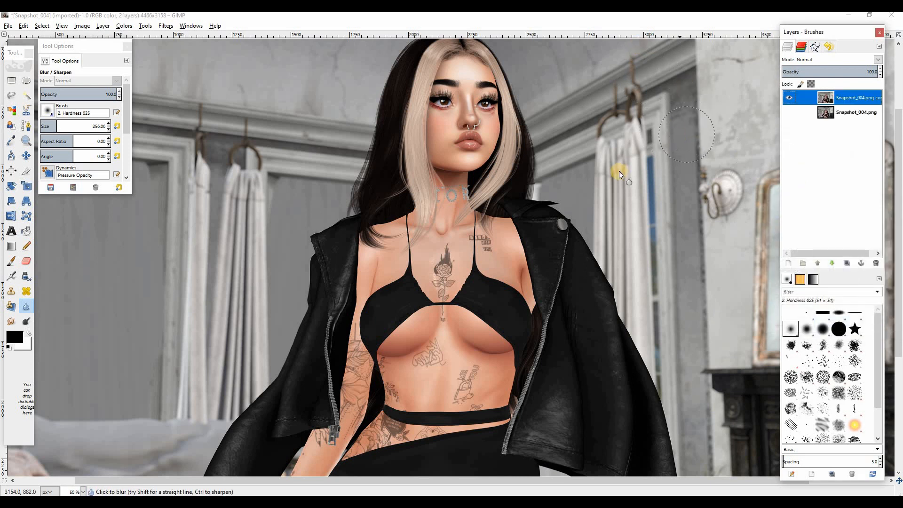
{"action": "left_click", "coordinate": [847, 261]}
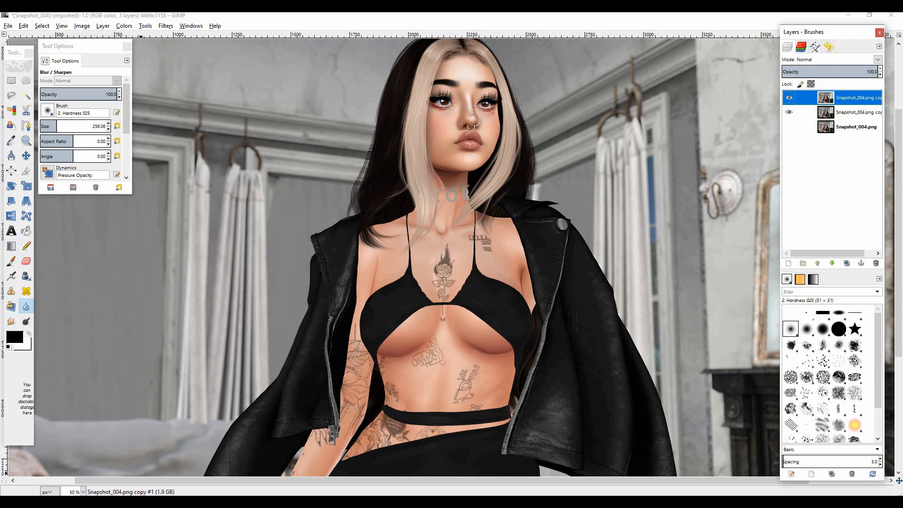
Blur the outline of the dark hair and the adjoining jacket collar on the image's left with brush 2. Hardness 075
{"action": "left_click", "coordinate": [76, 491]}
{"action": "left_click", "coordinate": [82, 492]}
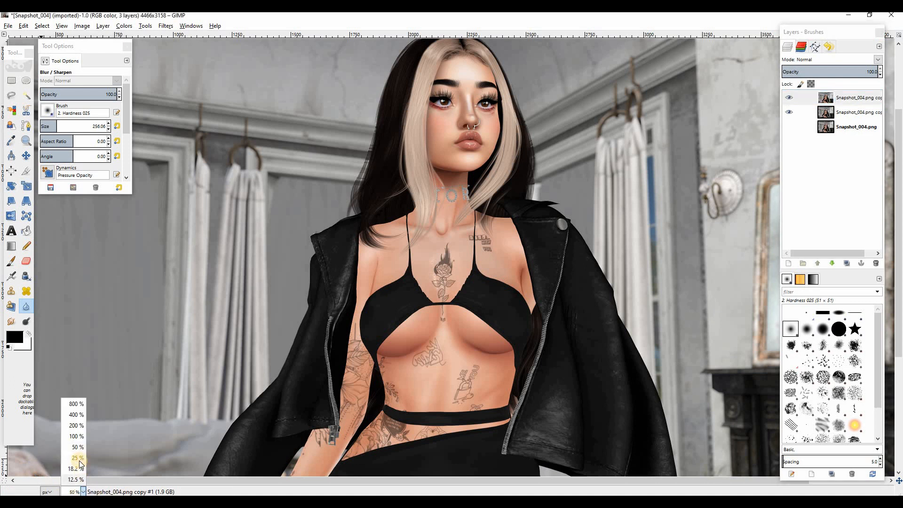
{"action": "left_click", "coordinate": [77, 436]}
{"action": "scroll", "coordinate": [220, 335], "scroll_direction": "up", "scroll_amount": 5}
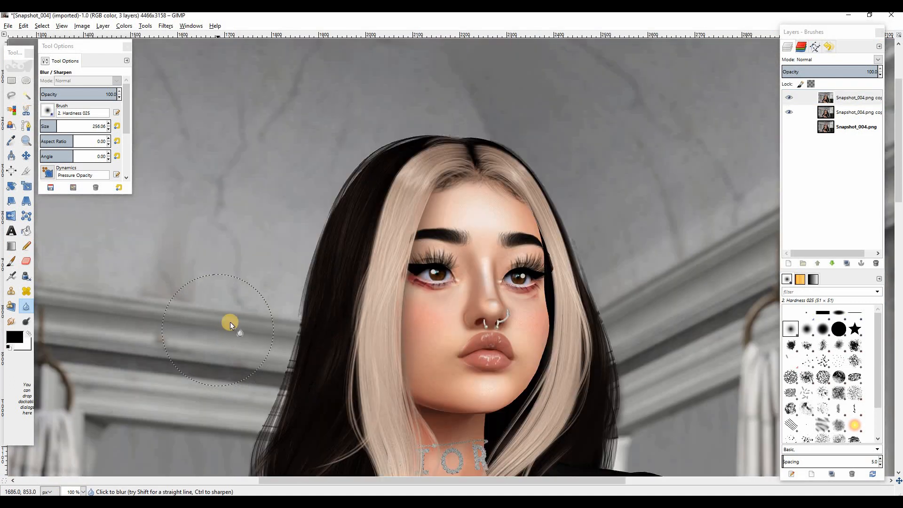
{"action": "left_click", "coordinate": [823, 329]}
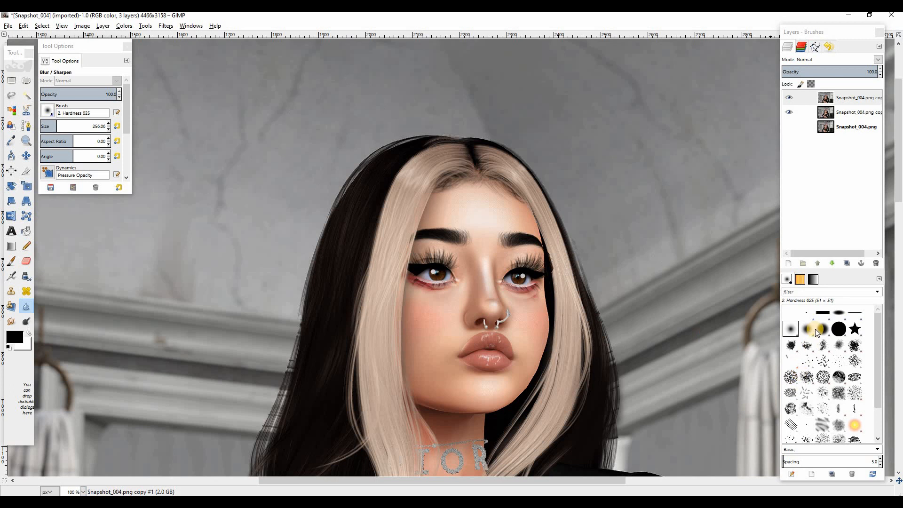
{"action": "mouse_move", "coordinate": [338, 128]}
{"action": "left_mouse_down"}
{"action": "mouse_move", "coordinate": [296, 197]}
{"action": "mouse_move", "coordinate": [282, 195]}
{"action": "mouse_move", "coordinate": [314, 137]}
{"action": "mouse_move", "coordinate": [266, 214]}
{"action": "left_mouse_up"}
{"action": "mouse_move", "coordinate": [258, 297]}
{"action": "left_mouse_down"}
{"action": "mouse_move", "coordinate": [305, 182]}
{"action": "mouse_move", "coordinate": [259, 358]}
{"action": "mouse_move", "coordinate": [222, 388]}
{"action": "mouse_move", "coordinate": [230, 373]}
{"action": "mouse_move", "coordinate": [260, 374]}
{"action": "mouse_move", "coordinate": [251, 344]}
{"action": "left_mouse_up"}
{"action": "scroll", "coordinate": [259, 275], "scroll_direction": "down", "scroll_amount": 5}
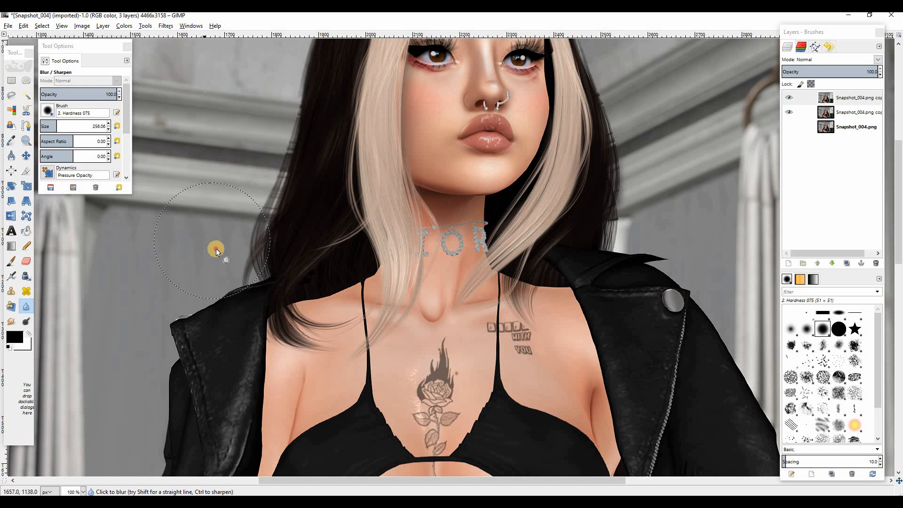
{"action": "left_click", "coordinate": [191, 295]}
{"action": "left_click", "coordinate": [173, 292]}
Set the blur brush size to 163.96 and soften the jacket's outer edge from the left collar down the upper sleeve
{"action": "scroll", "coordinate": [149, 268], "scroll_direction": "down", "scroll_amount": 5}
{"action": "left_click", "coordinate": [51, 126]}
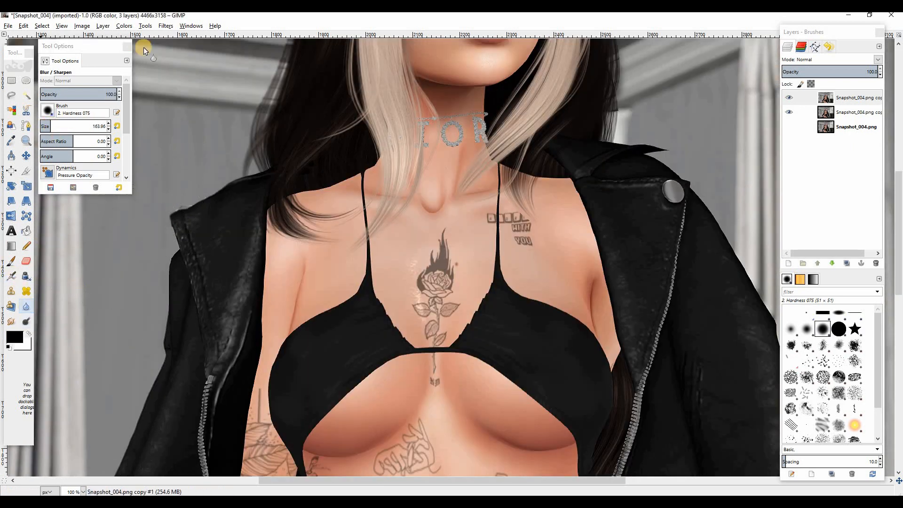
{"action": "mouse_move", "coordinate": [125, 123]}
{"action": "left_mouse_down"}
{"action": "mouse_move", "coordinate": [128, 162]}
{"action": "mouse_move", "coordinate": [142, 175]}
{"action": "mouse_move", "coordinate": [134, 105]}
{"action": "left_mouse_up"}
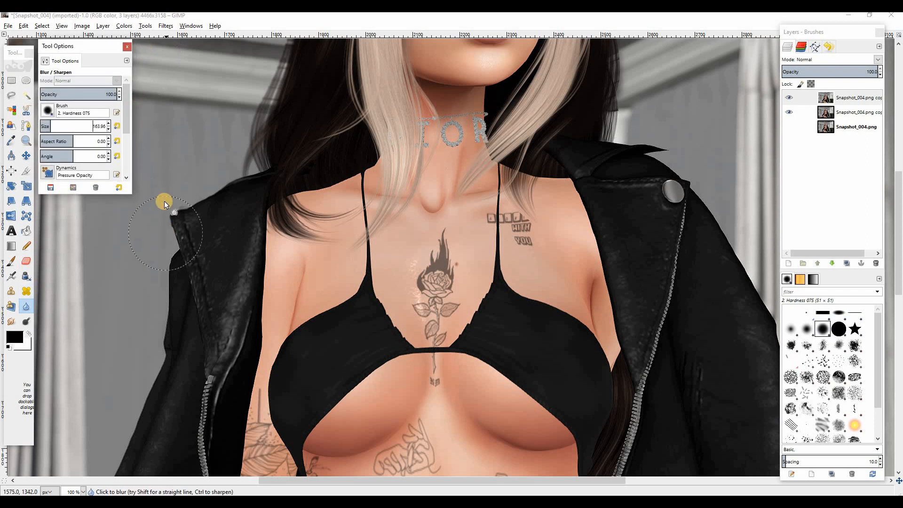
{"action": "left_click_drag", "start_coordinate": [165, 202], "coordinate": [149, 253]}
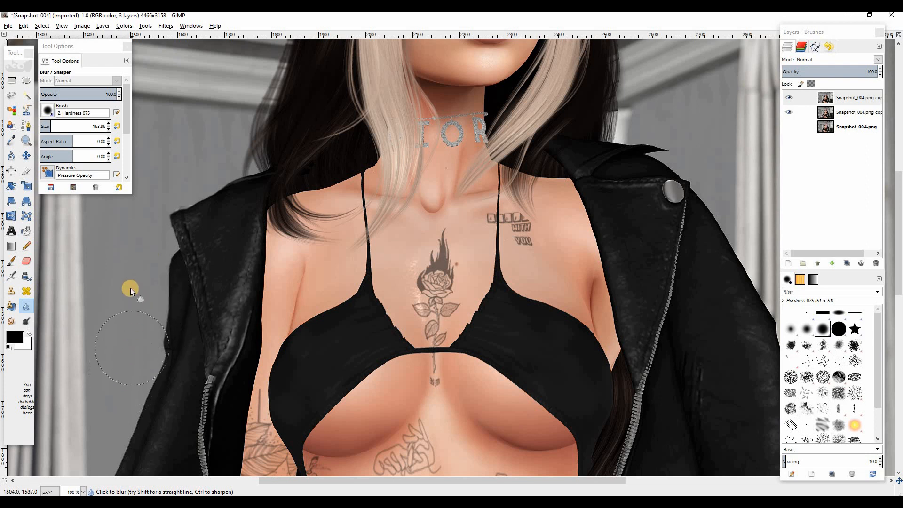
{"action": "scroll", "coordinate": [123, 258], "scroll_direction": "down", "scroll_amount": 3}
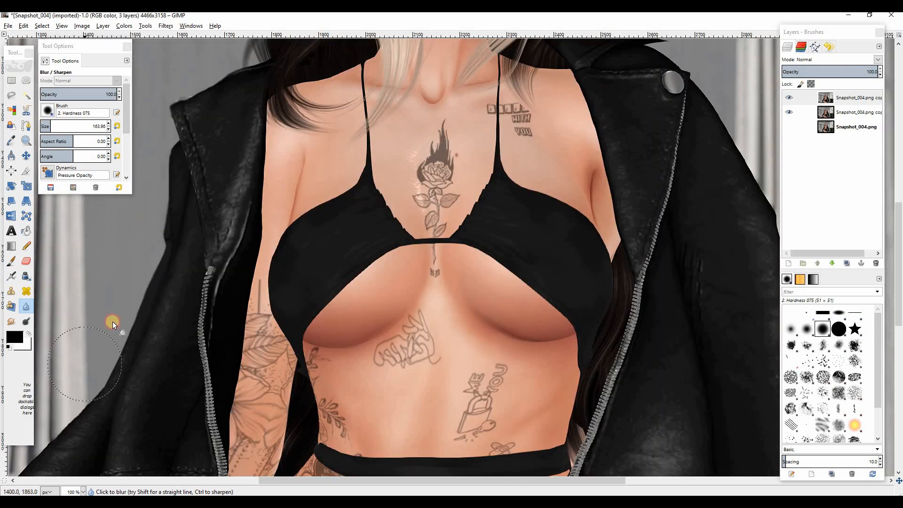
Blur the outer edges of the lower left sleeve, its cuff, the hand with its nails and the thigh
{"action": "left_click_drag", "start_coordinate": [370, 481], "coordinate": [256, 482]}
{"action": "scroll", "coordinate": [340, 271], "scroll_direction": "down", "scroll_amount": 1}
{"action": "scroll", "coordinate": [372, 221], "scroll_direction": "down", "scroll_amount": 6}
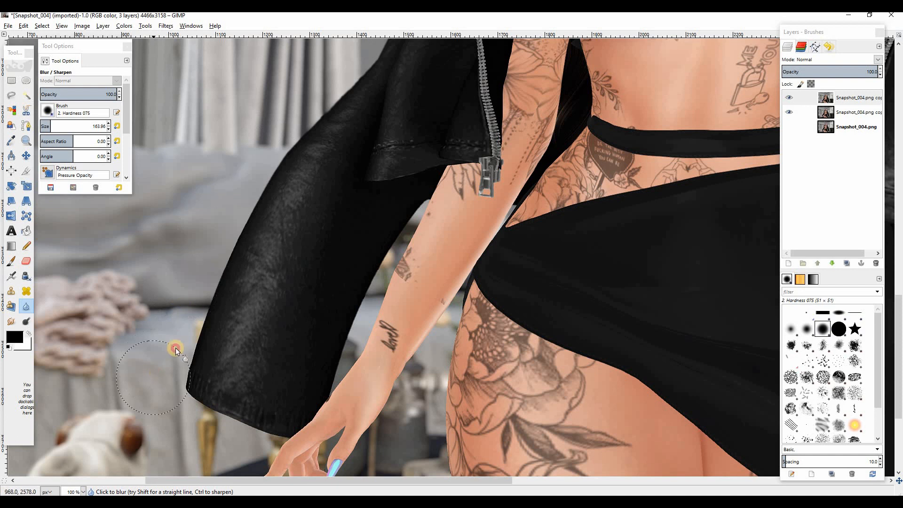
{"action": "scroll", "coordinate": [180, 377], "scroll_direction": "down", "scroll_amount": 5}
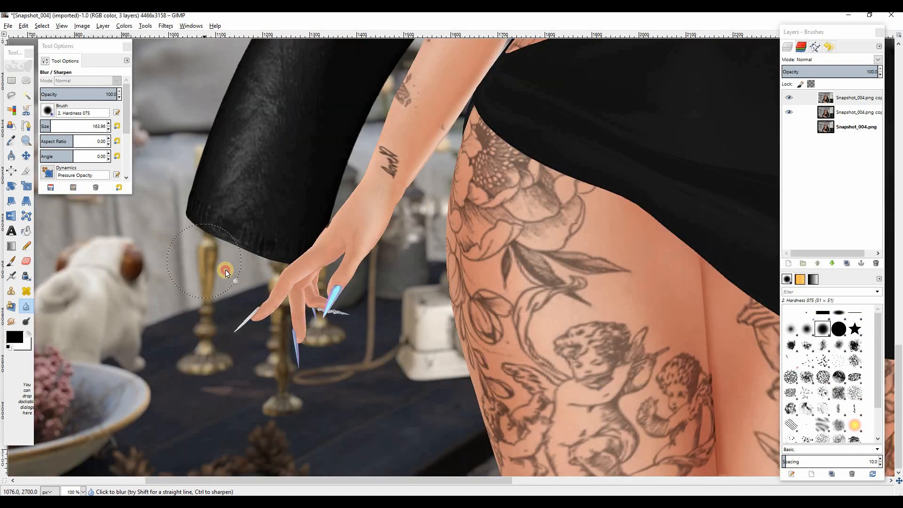
{"action": "left_click_drag", "start_coordinate": [300, 353], "coordinate": [298, 377]}
{"action": "left_click_drag", "start_coordinate": [493, 453], "coordinate": [503, 480]}
Blur the edges of the other thigh and the skirt, and the hanging jacket sleeve beside them
{"action": "mouse_move", "coordinate": [444, 482]}
{"action": "left_mouse_down"}
{"action": "mouse_move", "coordinate": [570, 484]}
{"action": "mouse_move", "coordinate": [592, 388]}
{"action": "mouse_move", "coordinate": [535, 353]}
{"action": "left_mouse_up"}
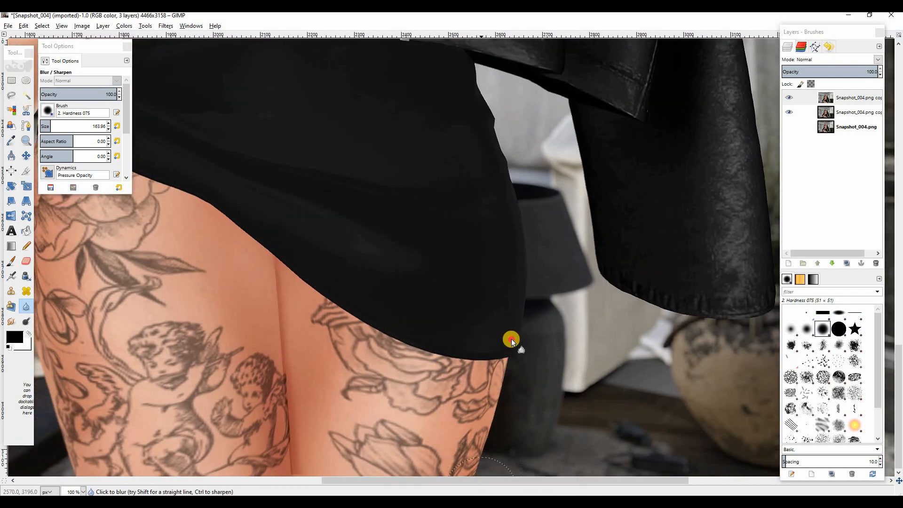
{"action": "left_click", "coordinate": [553, 330]}
{"action": "scroll", "coordinate": [545, 281], "scroll_direction": "up", "scroll_amount": 3}
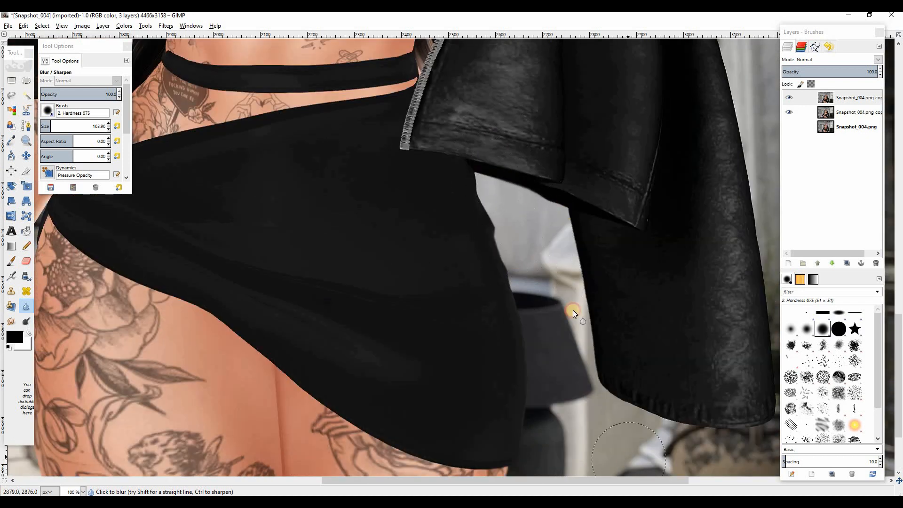
{"action": "left_click_drag", "start_coordinate": [576, 482], "coordinate": [657, 480]}
{"action": "left_click", "coordinate": [560, 213]}
Blur the jacket's outer edge along the sleeve on the image's right, up to the upper arm
{"action": "scroll", "coordinate": [628, 295], "scroll_direction": "up", "scroll_amount": 5}
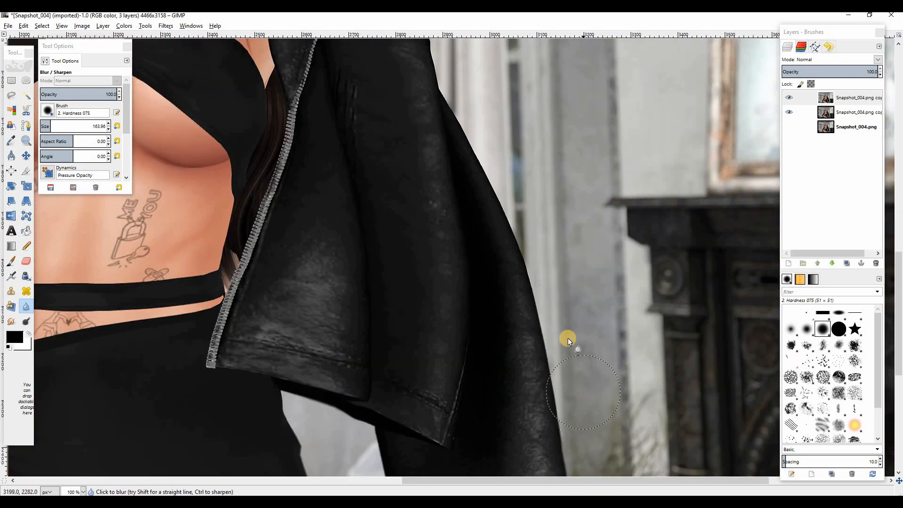
{"action": "scroll", "coordinate": [568, 338], "scroll_direction": "down", "scroll_amount": 3}
{"action": "left_click_drag", "start_coordinate": [554, 275], "coordinate": [511, 84]}
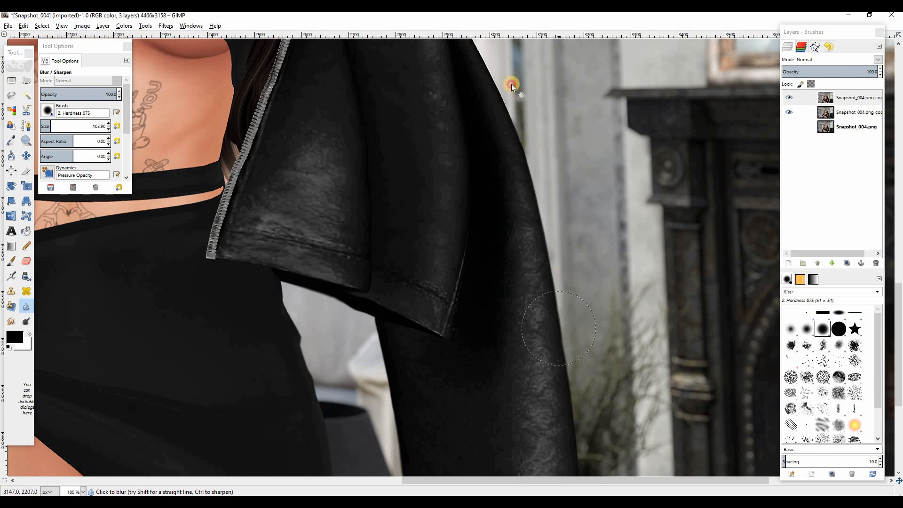
{"action": "scroll", "coordinate": [588, 287], "scroll_direction": "up", "scroll_amount": 5}
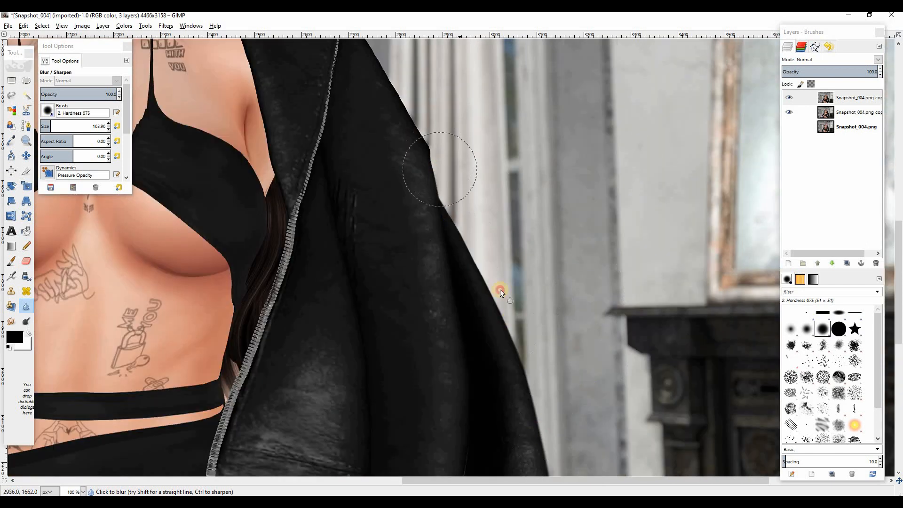
{"action": "scroll", "coordinate": [554, 334], "scroll_direction": "up", "scroll_amount": 3}
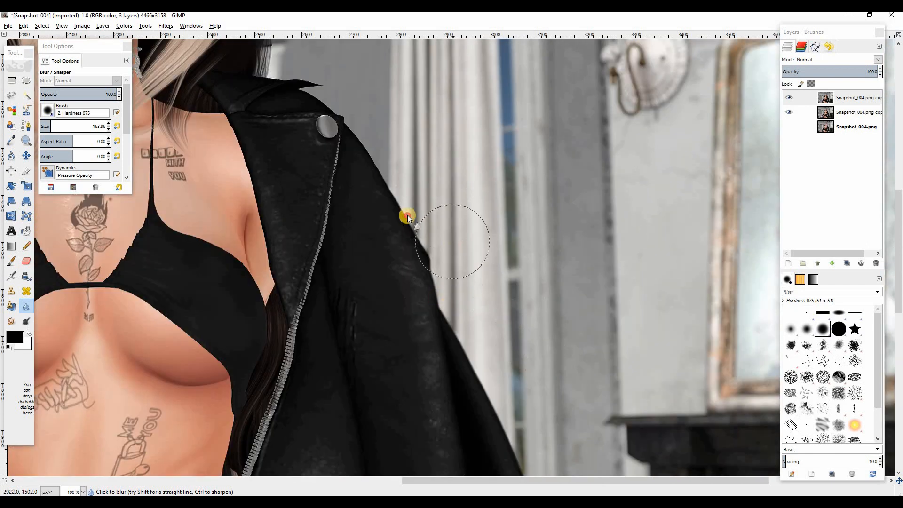
Blur the jacket's right shoulder edge and the outline of the dark hair above it up to the crown
{"action": "scroll", "coordinate": [464, 276], "scroll_direction": "up", "scroll_amount": 6}
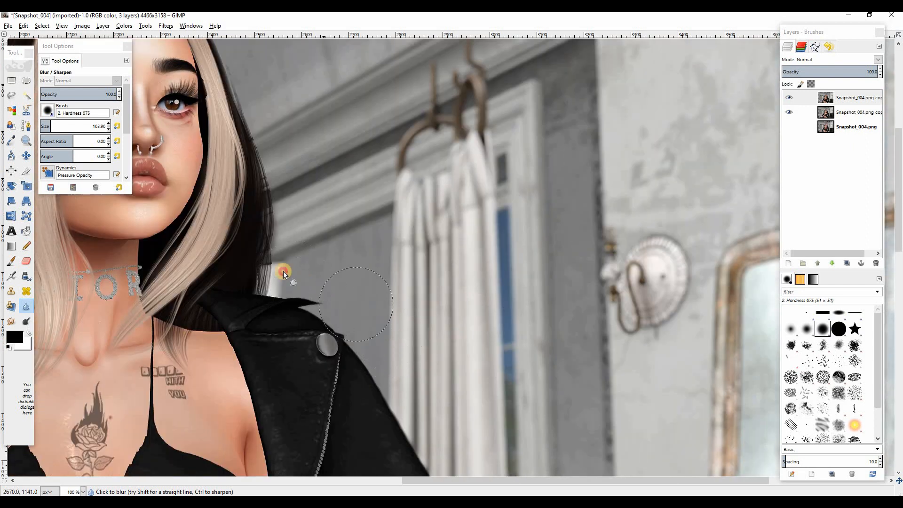
{"action": "left_click_drag", "start_coordinate": [276, 235], "coordinate": [268, 126]}
{"action": "mouse_move", "coordinate": [478, 483]}
{"action": "left_mouse_down"}
{"action": "mouse_move", "coordinate": [441, 484]}
{"action": "mouse_move", "coordinate": [413, 430]}
{"action": "left_mouse_up"}
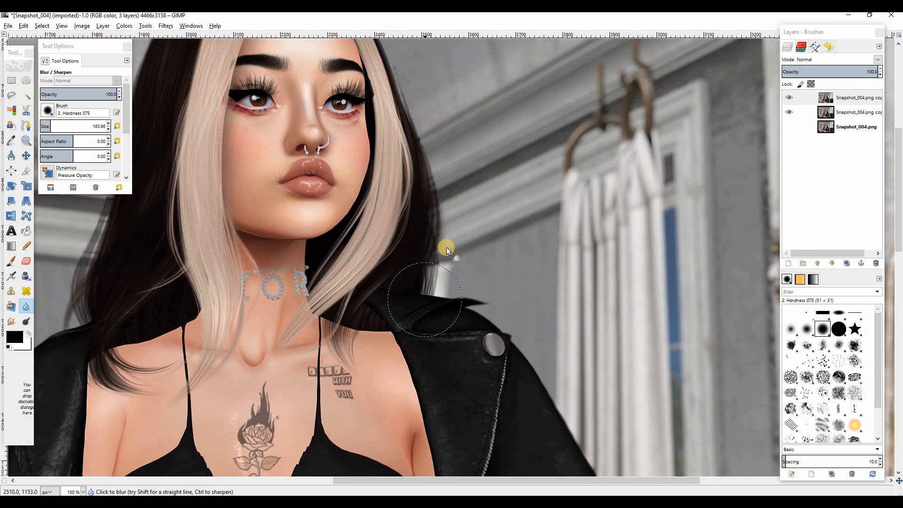
{"action": "scroll", "coordinate": [446, 247], "scroll_direction": "up", "scroll_amount": 1}
{"action": "mouse_move", "coordinate": [431, 254]}
{"action": "left_mouse_down"}
{"action": "mouse_move", "coordinate": [363, 49]}
{"action": "mouse_move", "coordinate": [185, 63]}
{"action": "mouse_move", "coordinate": [330, 58]}
{"action": "mouse_move", "coordinate": [306, 47]}
{"action": "mouse_move", "coordinate": [416, 185]}
{"action": "left_mouse_up"}
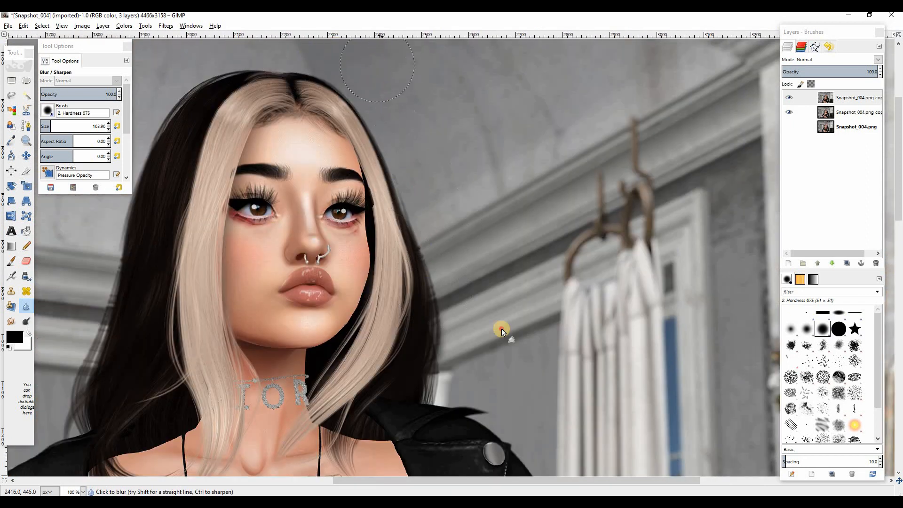
Compare the blurred edges with the unblurred copy by hiding and showing the top layer at 50% and 100% zoom
{"action": "left_click", "coordinate": [83, 491]}
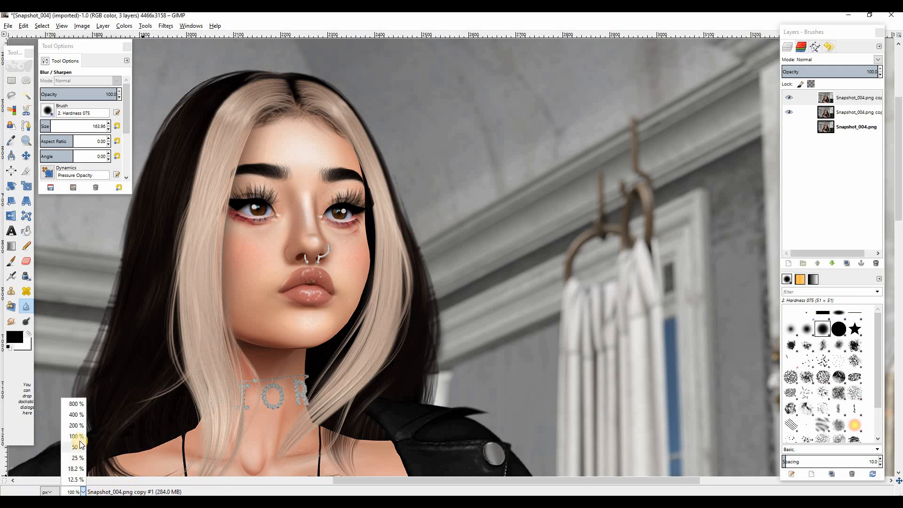
{"action": "left_click", "coordinate": [78, 448]}
{"action": "scroll", "coordinate": [529, 279], "scroll_direction": "down", "scroll_amount": 5}
{"action": "left_click", "coordinate": [790, 98]}
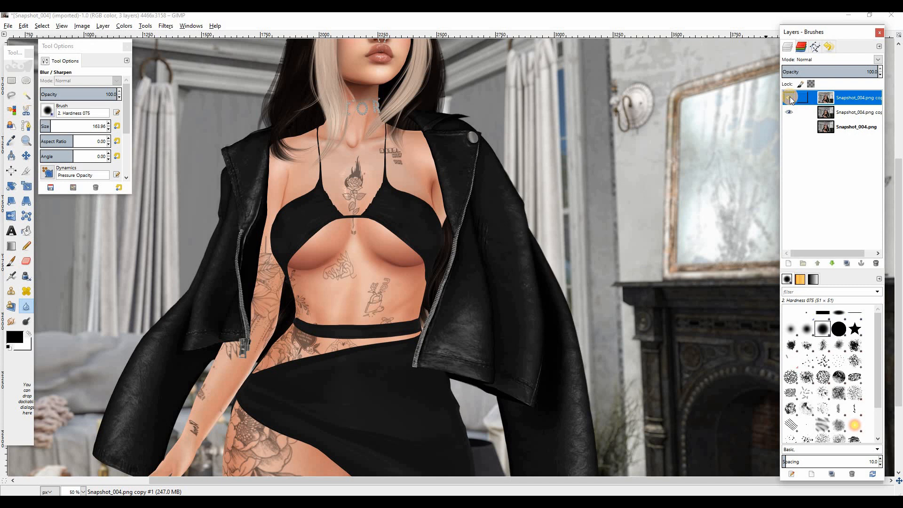
{"action": "left_click", "coordinate": [789, 97]}
{"action": "left_click", "coordinate": [85, 491]}
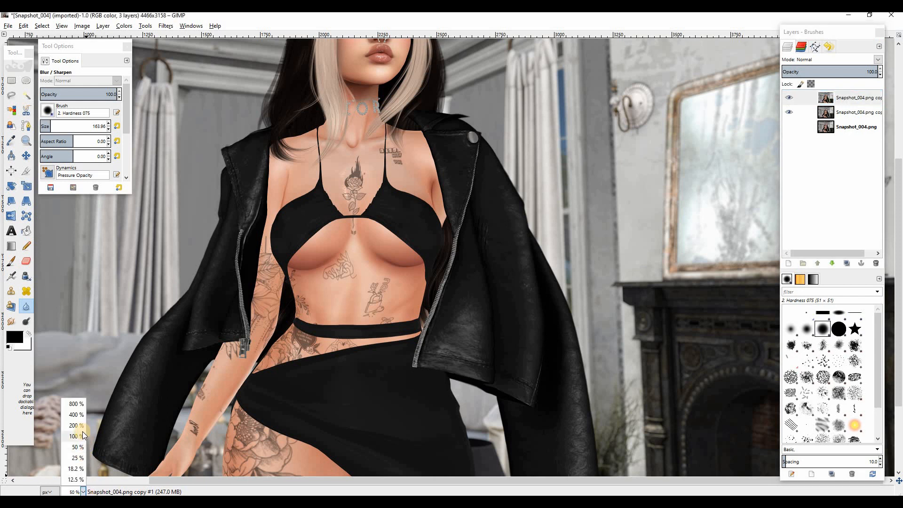
{"action": "left_click", "coordinate": [89, 428]}
{"action": "left_click", "coordinate": [789, 98]}
{"action": "left_click", "coordinate": [786, 98]}
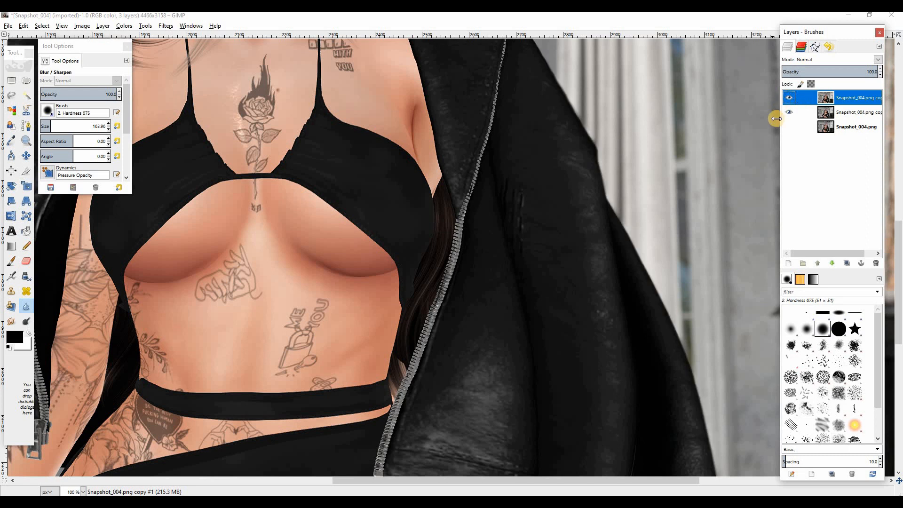
Delete the unblurred middle snapshot copy and duplicate the blurred top layer
{"action": "left_click", "coordinate": [837, 113]}
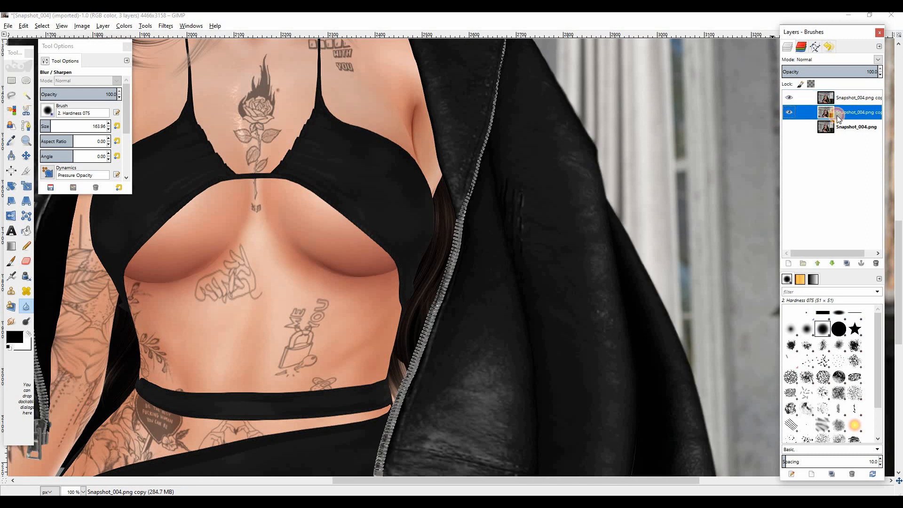
{"action": "left_click", "coordinate": [876, 263]}
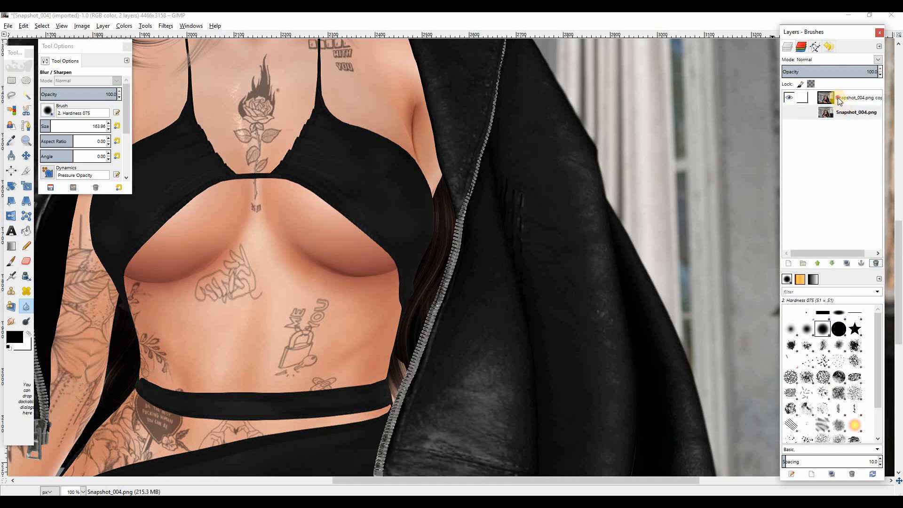
{"action": "left_click", "coordinate": [848, 262]}
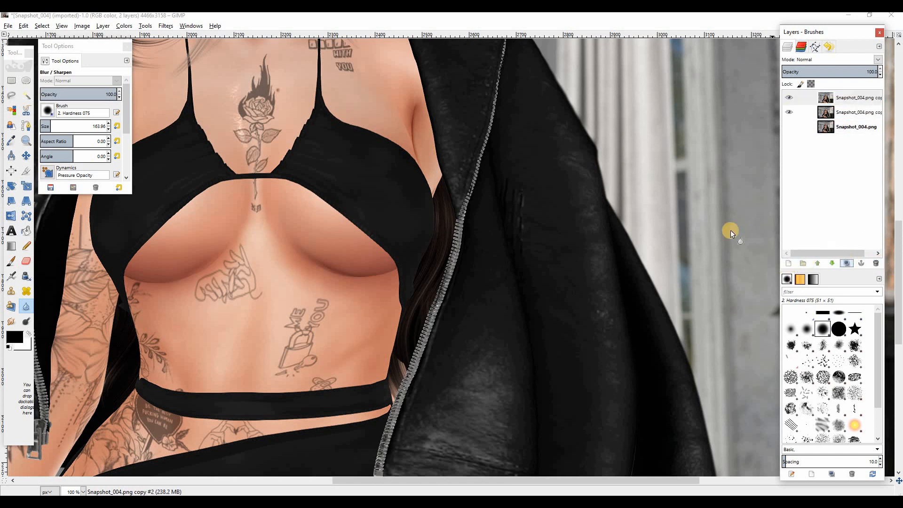
Start Color Balance on the top snapshot copy and adjust the shadows with red 2, green -2 and a slight yellow–blue shift
{"action": "scroll", "coordinate": [362, 283], "scroll_direction": "up", "scroll_amount": 8}
{"action": "scroll", "coordinate": [363, 282], "scroll_direction": "down", "scroll_amount": 2}
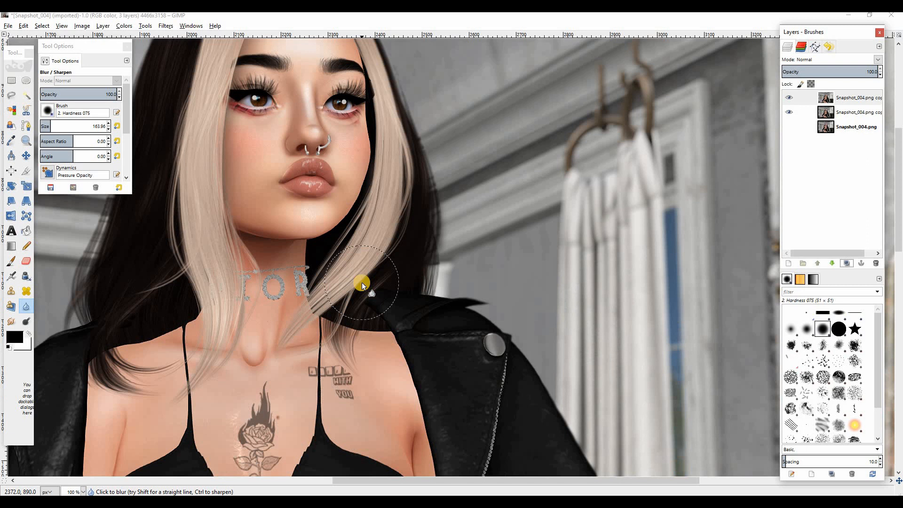
{"action": "left_click_drag", "start_coordinate": [620, 478], "coordinate": [579, 479]}
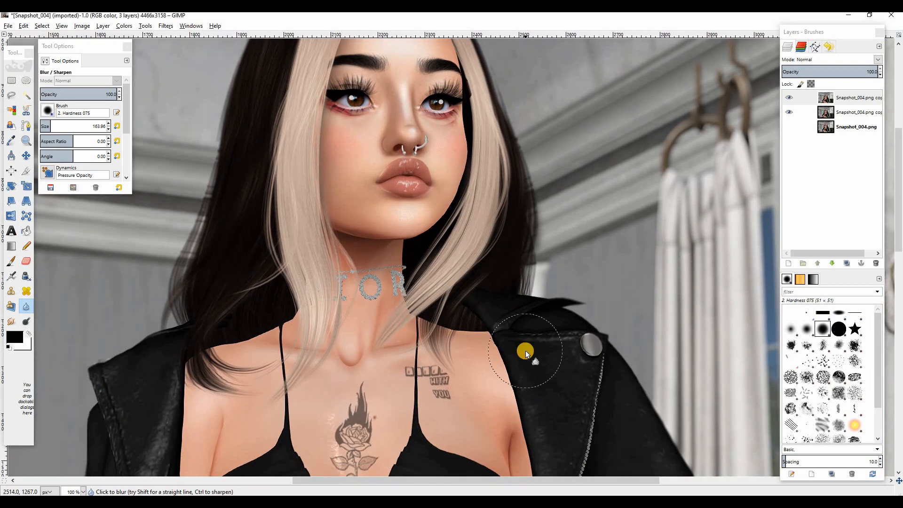
{"action": "scroll", "coordinate": [525, 351], "scroll_direction": "up", "scroll_amount": 3}
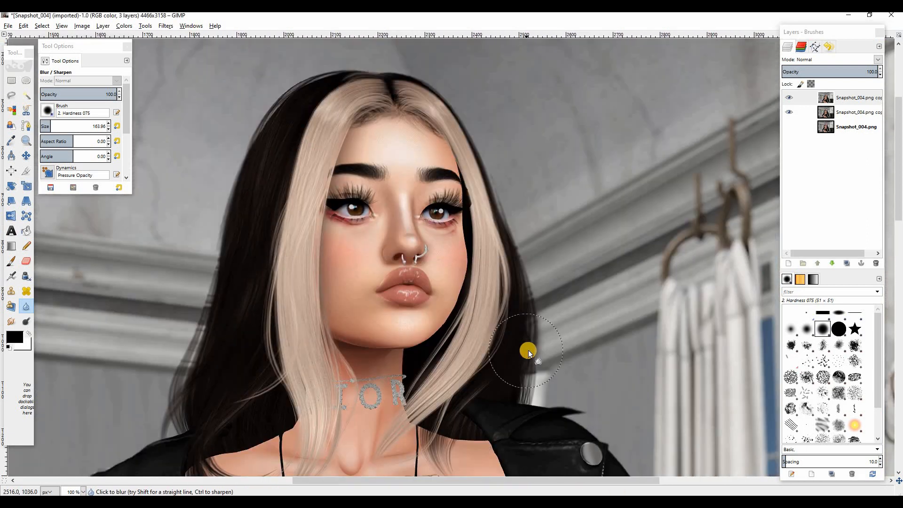
{"action": "left_click", "coordinate": [26, 155]}
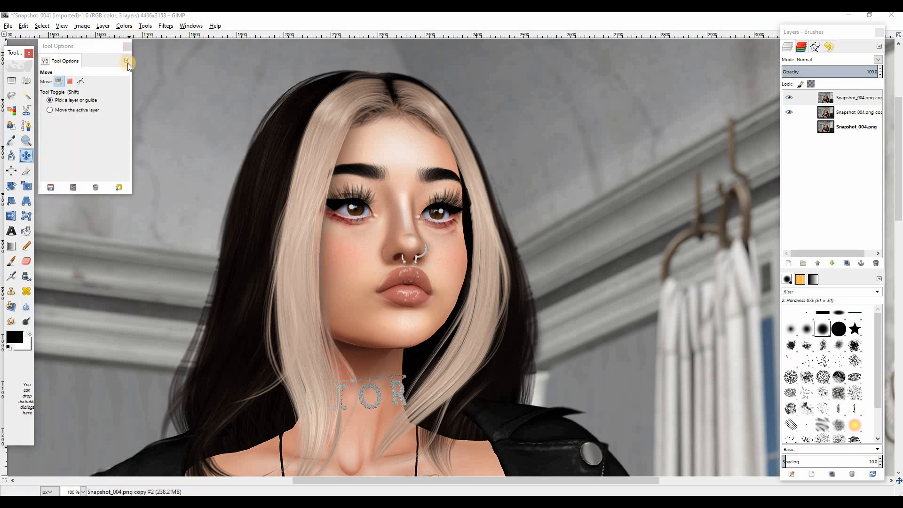
{"action": "left_click", "coordinate": [125, 26]}
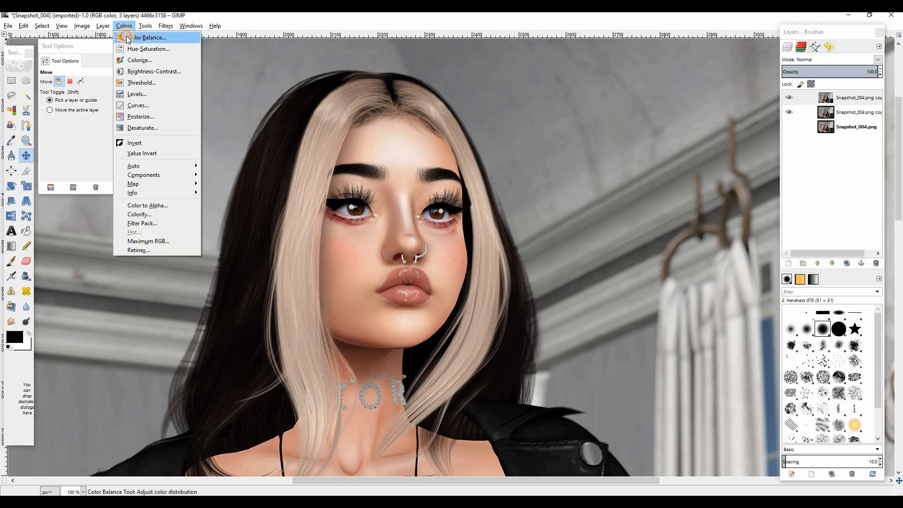
{"action": "key", "text": "Tab"}
{"action": "left_click_drag", "start_coordinate": [670, 97], "coordinate": [632, 61]}
{"action": "left_click", "coordinate": [529, 118]}
{"action": "mouse_move", "coordinate": [633, 161]}
{"action": "left_mouse_down"}
{"action": "mouse_move", "coordinate": [585, 161]}
{"action": "mouse_move", "coordinate": [703, 163]}
{"action": "mouse_move", "coordinate": [631, 163]}
{"action": "mouse_move", "coordinate": [641, 166]}
{"action": "mouse_move", "coordinate": [628, 169]}
{"action": "mouse_move", "coordinate": [642, 170]}
{"action": "mouse_move", "coordinate": [636, 174]}
{"action": "left_mouse_up"}
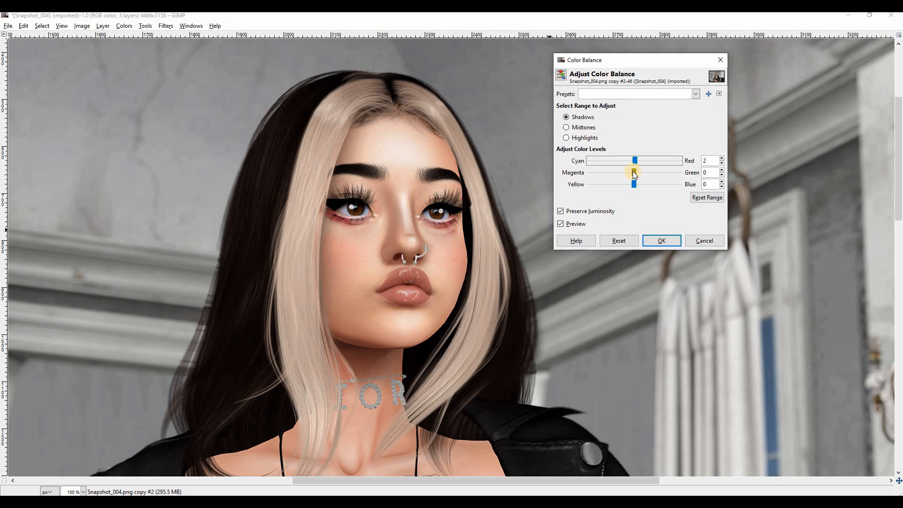
{"action": "left_click_drag", "start_coordinate": [633, 171], "coordinate": [634, 174]}
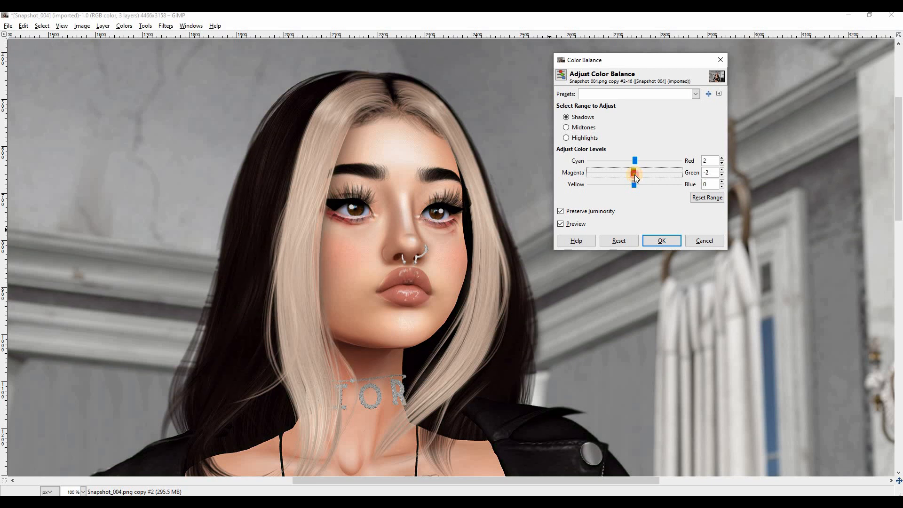
{"action": "left_click_drag", "start_coordinate": [634, 184], "coordinate": [632, 185]}
Balance the midtones with red 6, green -4 and a slight shift toward blue
{"action": "left_click", "coordinate": [565, 127]}
{"action": "mouse_move", "coordinate": [638, 162]}
{"action": "left_mouse_down"}
{"action": "mouse_move", "coordinate": [630, 160]}
{"action": "mouse_move", "coordinate": [633, 174]}
{"action": "left_mouse_up"}
{"action": "left_click_drag", "start_coordinate": [634, 182], "coordinate": [637, 184]}
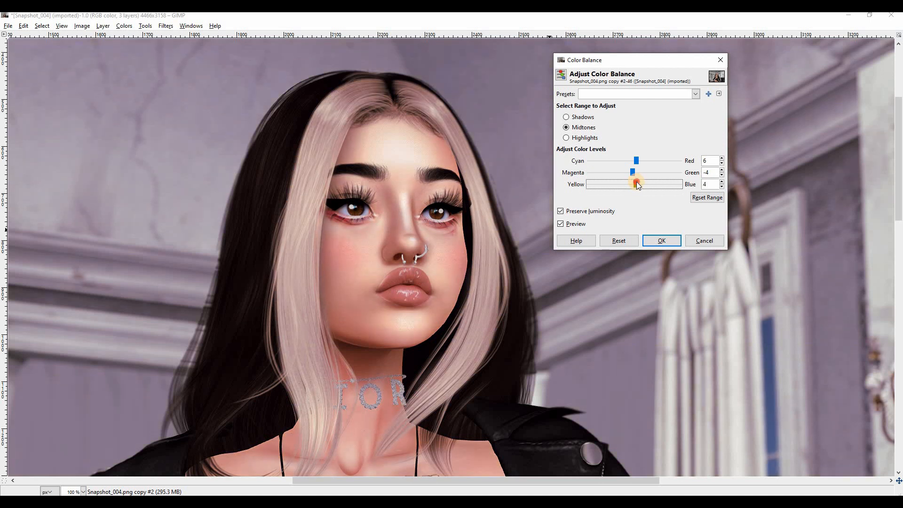
Balance the highlights with red 6 and slight shifts toward green and blue, and apply the color balance
{"action": "left_click", "coordinate": [576, 139]}
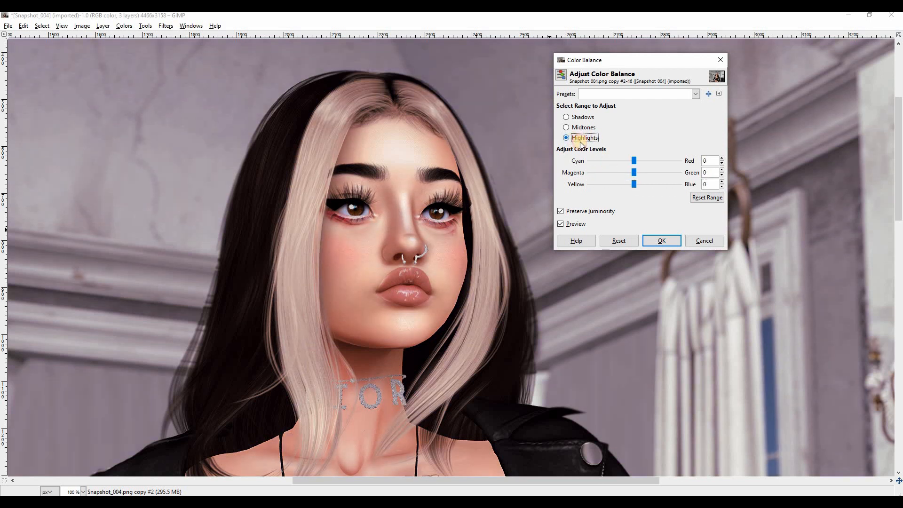
{"action": "left_click_drag", "start_coordinate": [633, 159], "coordinate": [636, 160]}
{"action": "key", "text": "Left"}
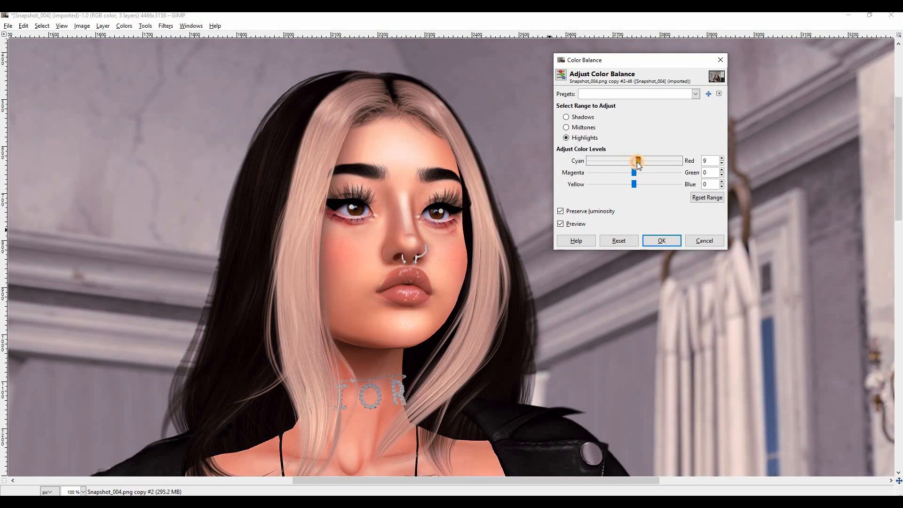
{"action": "left_click_drag", "start_coordinate": [633, 173], "coordinate": [636, 173]}
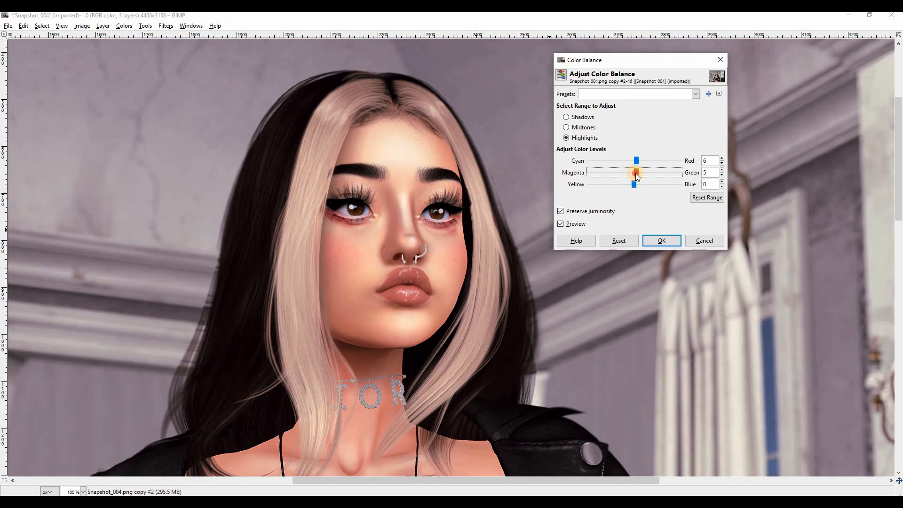
{"action": "left_click_drag", "start_coordinate": [634, 183], "coordinate": [636, 184]}
{"action": "left_click", "coordinate": [662, 241]}
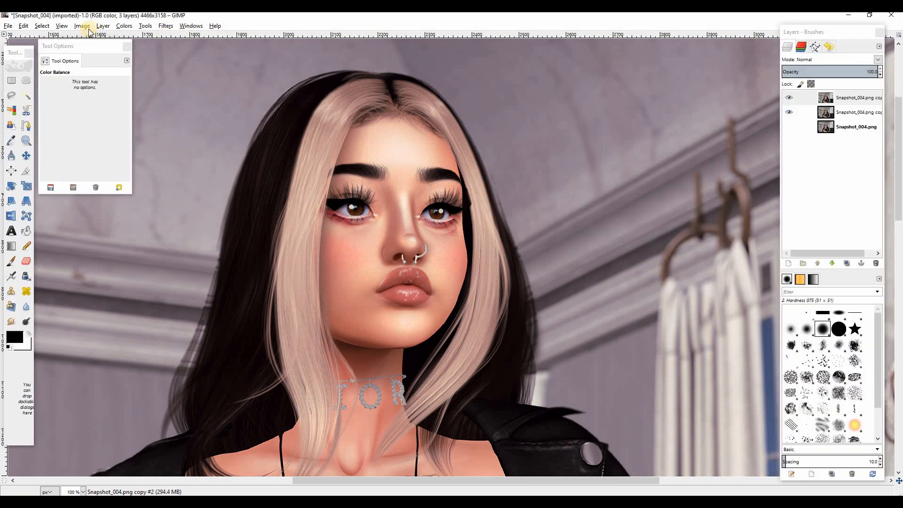
Adjust the top snapshot copy's brightness to -1 and its contrast to 5
{"action": "left_click", "coordinate": [124, 26]}
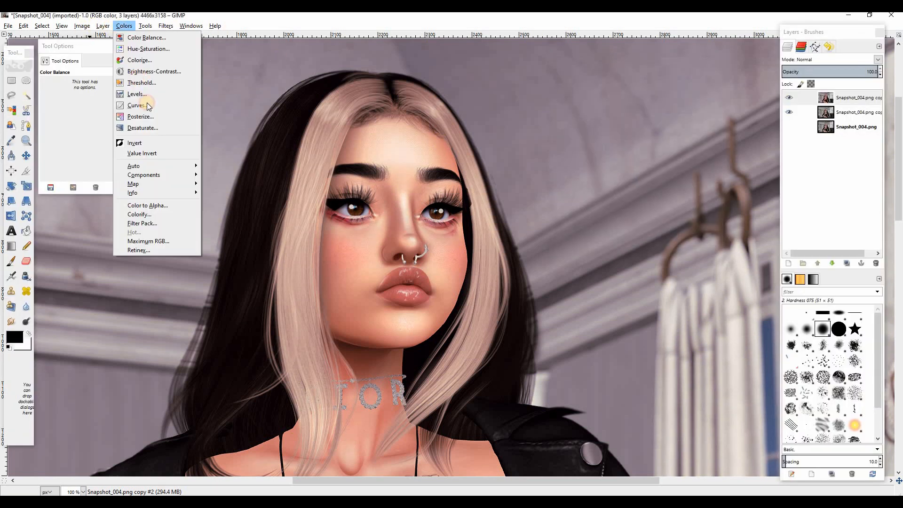
{"action": "left_click", "coordinate": [143, 71]}
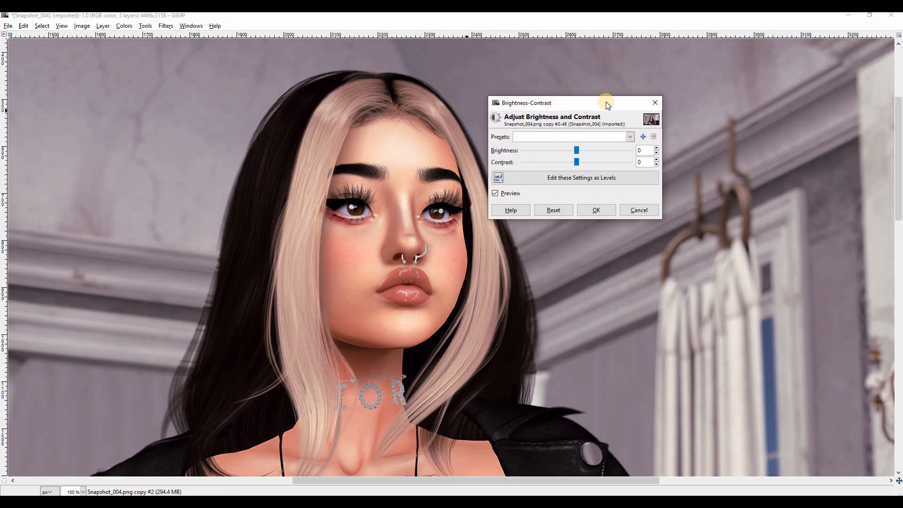
{"action": "left_click_drag", "start_coordinate": [594, 104], "coordinate": [632, 105]}
{"action": "left_click_drag", "start_coordinate": [615, 153], "coordinate": [618, 158]}
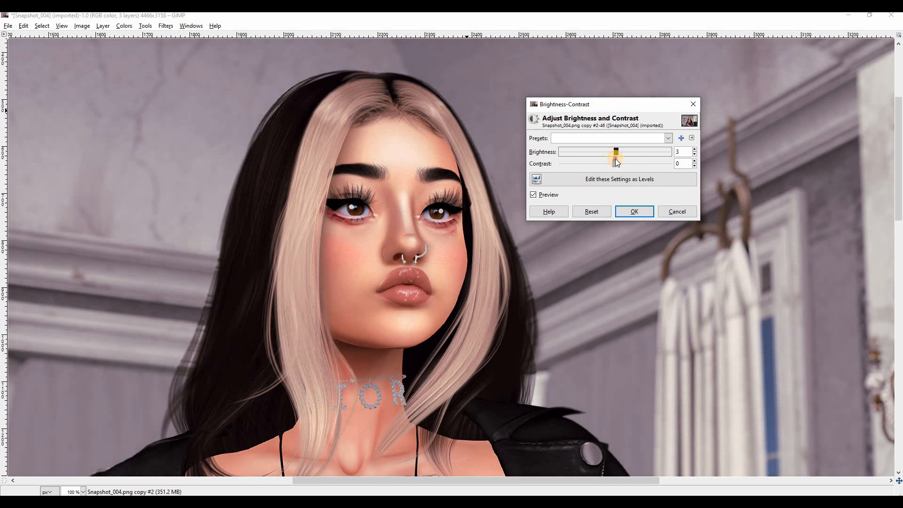
{"action": "left_click_drag", "start_coordinate": [616, 162], "coordinate": [618, 162]}
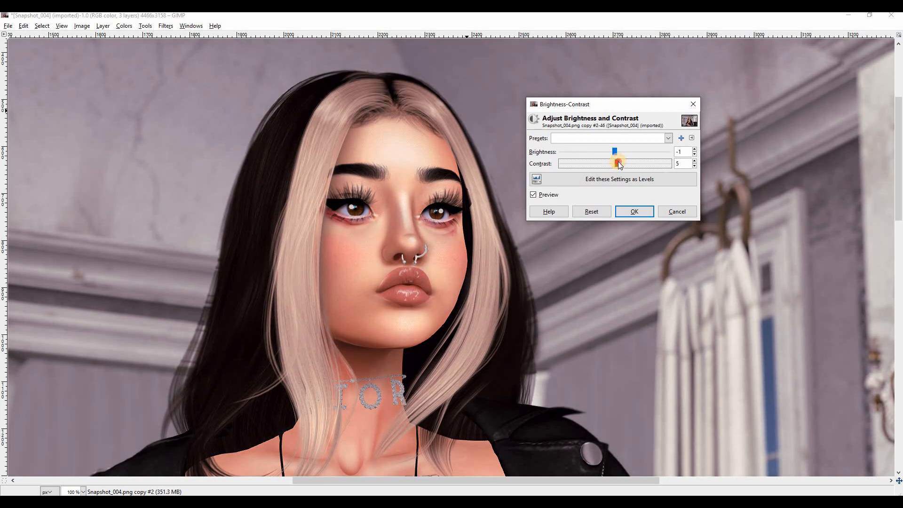
{"action": "left_click", "coordinate": [634, 211]}
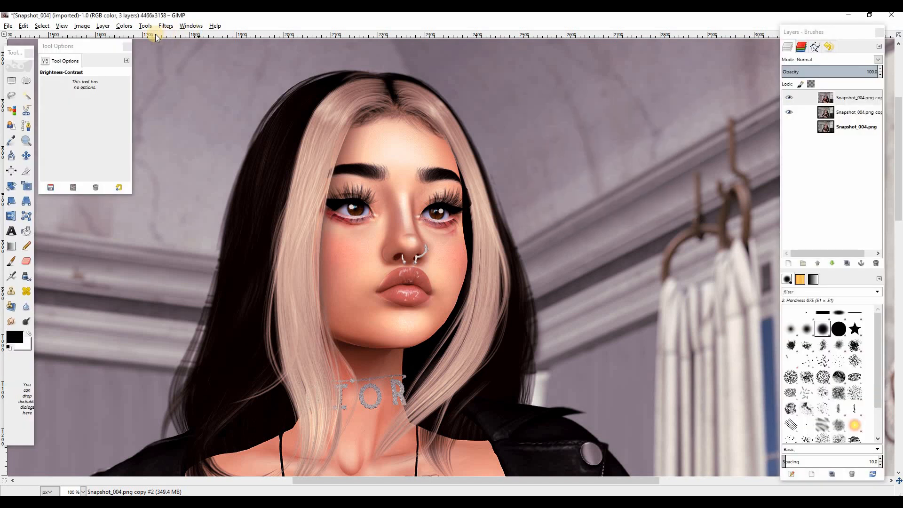
Fine-tune the Value curve of the top snapshot copy with points in the highlights, midtones and shadows, and apply it
{"action": "left_click", "coordinate": [124, 26]}
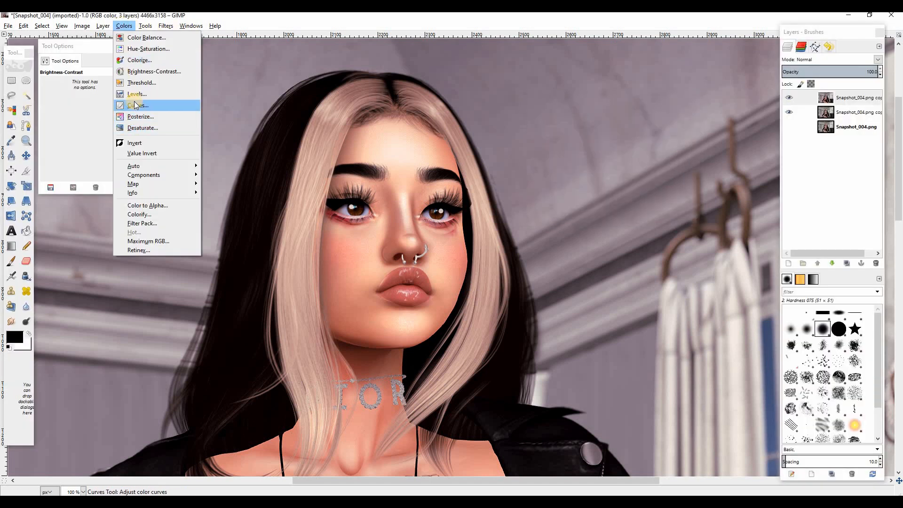
{"action": "left_click", "coordinate": [138, 105]}
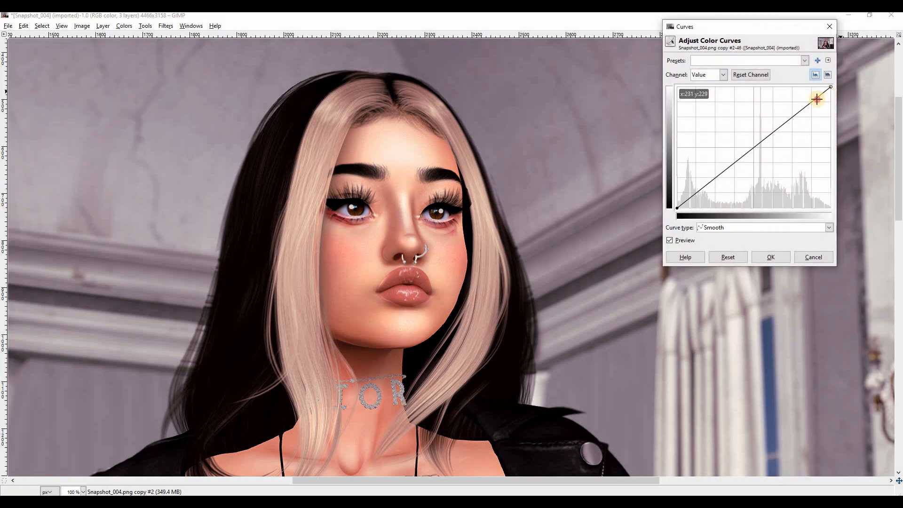
{"action": "left_click", "coordinate": [816, 98]}
{"action": "left_click_drag", "start_coordinate": [816, 98], "coordinate": [817, 98]}
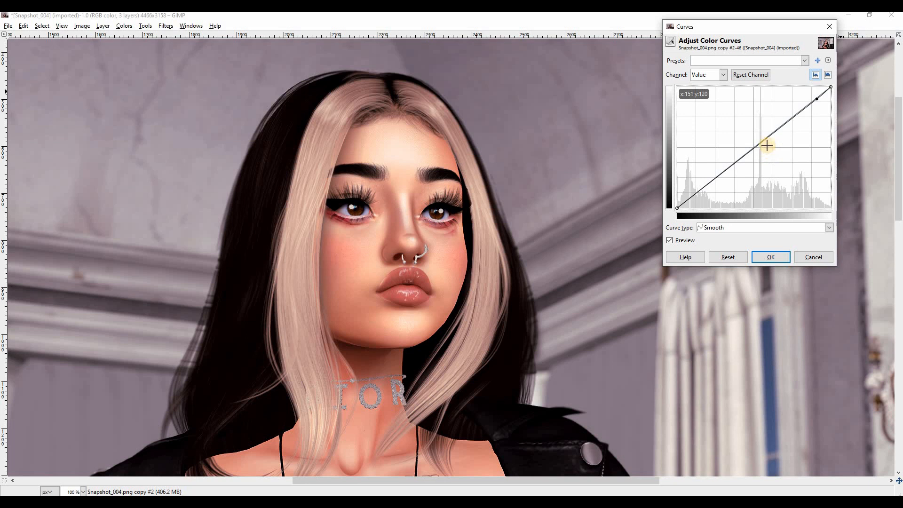
{"action": "left_click_drag", "start_coordinate": [762, 143], "coordinate": [762, 142]}
{"action": "left_click_drag", "start_coordinate": [693, 199], "coordinate": [693, 196]}
{"action": "left_click", "coordinate": [770, 257]}
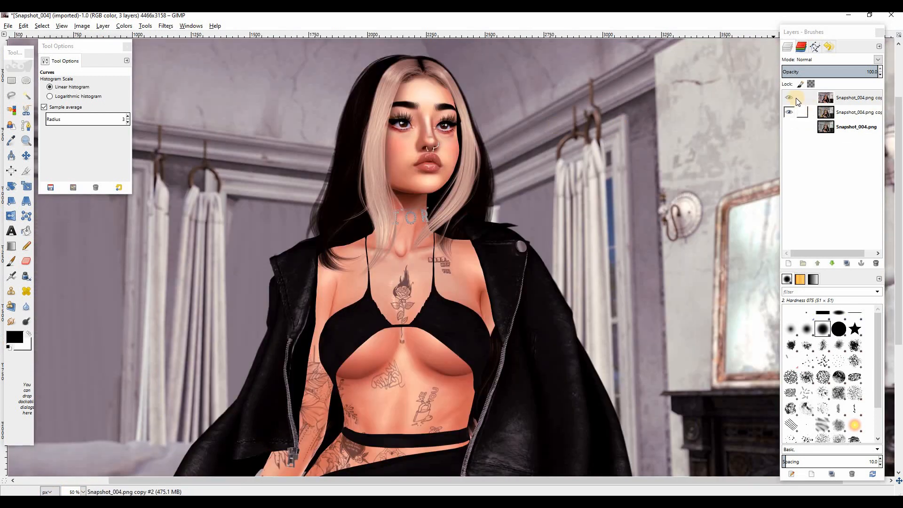
Compare the graded top layer with the ungraded copy by toggling its visibility and testing its opacity
{"action": "left_click", "coordinate": [790, 97]}
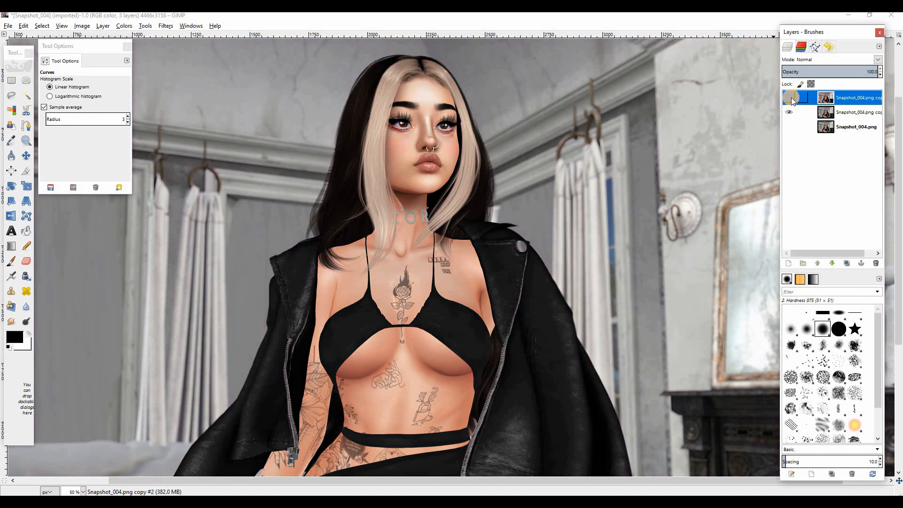
{"action": "left_click", "coordinate": [790, 97]}
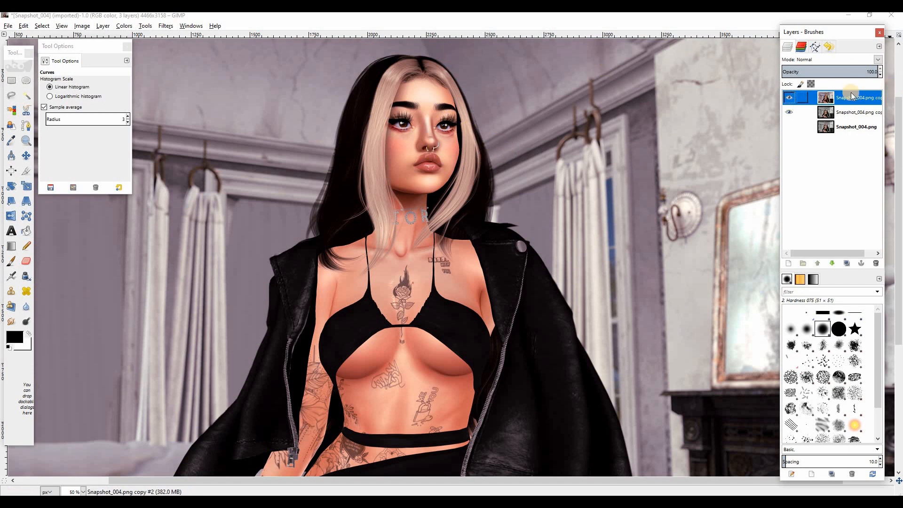
{"action": "left_click_drag", "start_coordinate": [851, 71], "coordinate": [902, 96]}
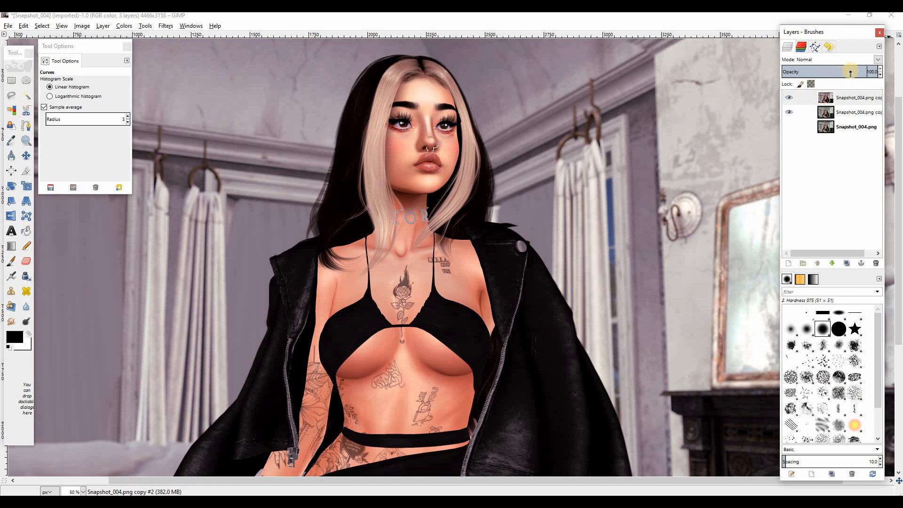
Check the graded layer against the ungraded copy beneath it once more and delete that ungraded copy
{"action": "left_click", "coordinate": [839, 113]}
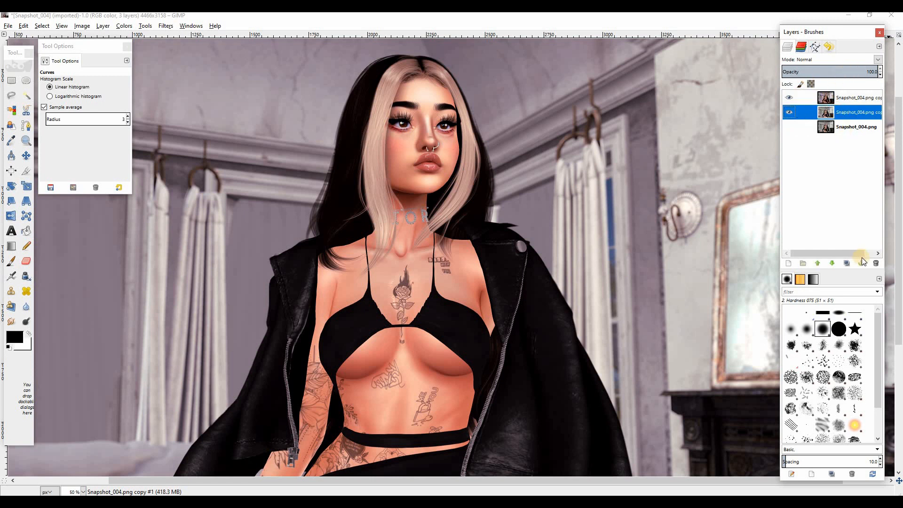
{"action": "left_click", "coordinate": [789, 97]}
{"action": "left_click", "coordinate": [789, 97]}
{"action": "left_click", "coordinate": [789, 98]}
{"action": "left_click", "coordinate": [789, 97]}
{"action": "left_click", "coordinate": [876, 263]}
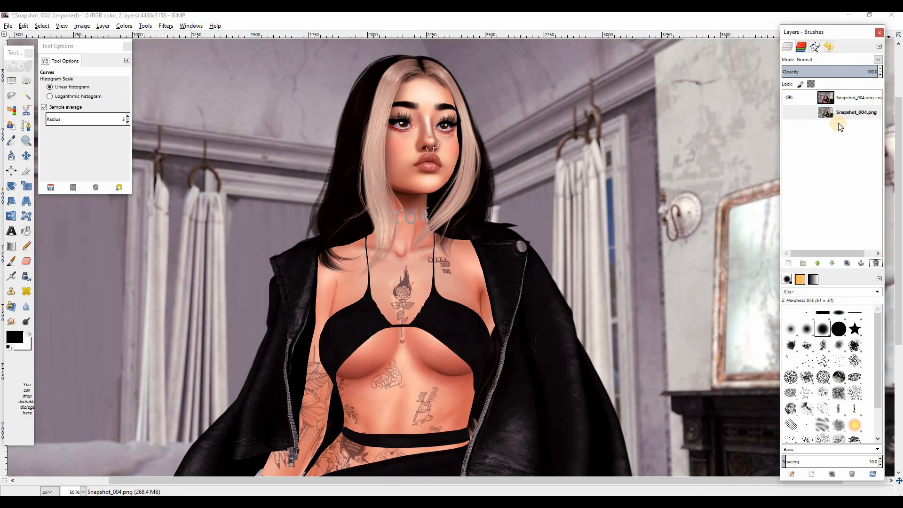
Add a new transparent layer above the graded snapshot and fill it with white
{"action": "left_click", "coordinate": [788, 263]}
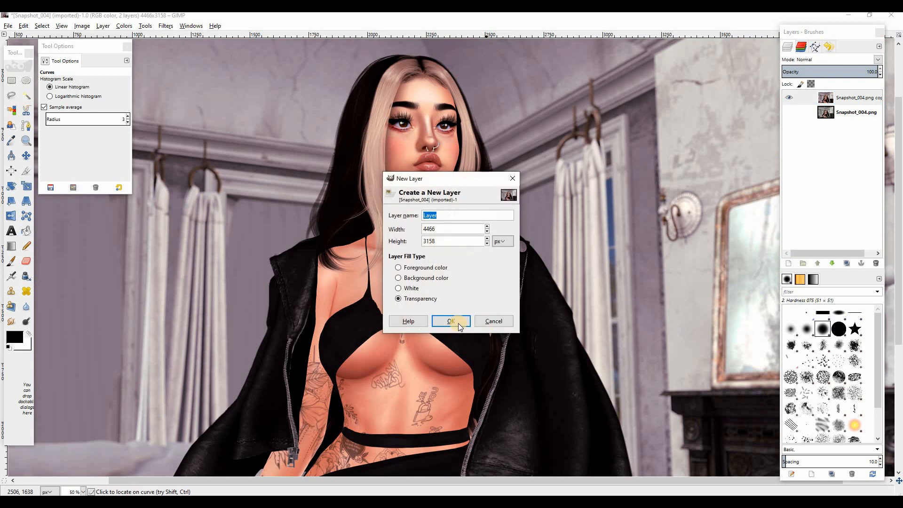
{"action": "left_click", "coordinate": [454, 319]}
{"action": "left_click", "coordinate": [28, 334]}
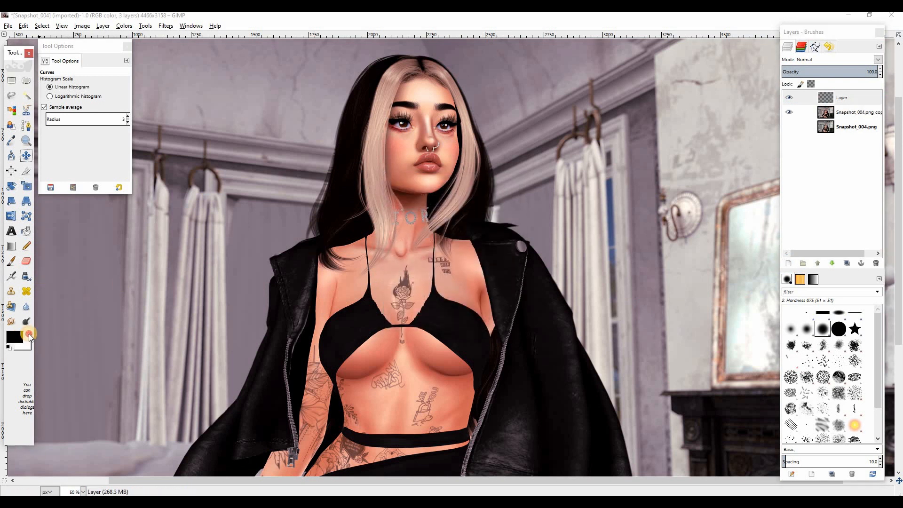
{"action": "left_click", "coordinate": [26, 231]}
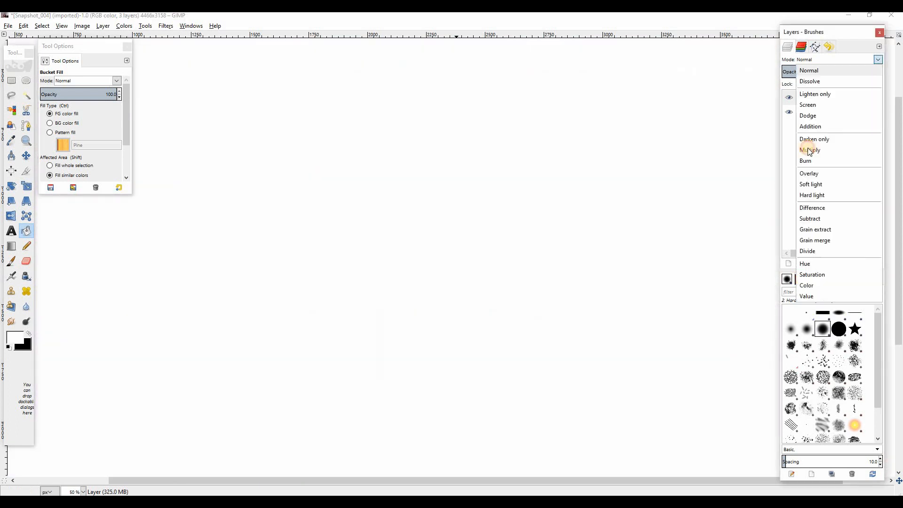
Set the white layer to Overlay mode at 7.3 opacity and compare the image with and without it
{"action": "left_click", "coordinate": [877, 59]}
{"action": "left_click", "coordinate": [809, 173]}
{"action": "left_click", "coordinate": [783, 71]}
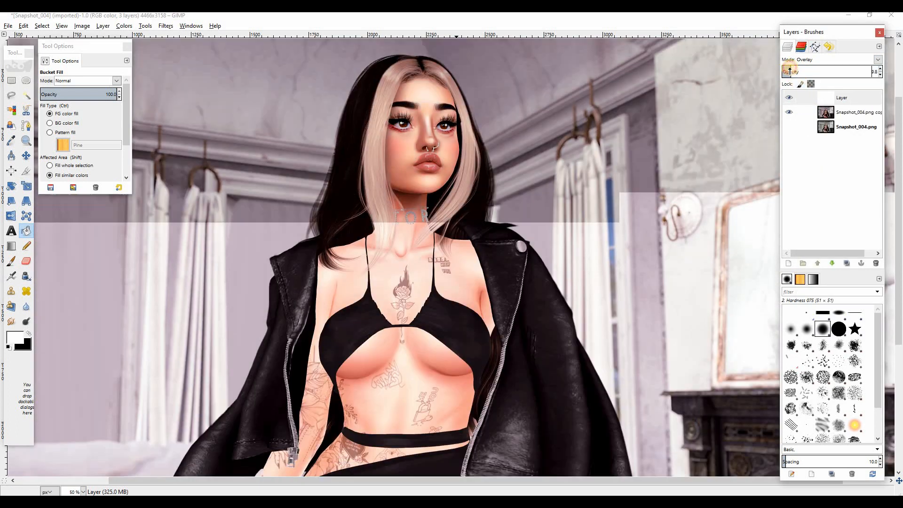
{"action": "left_click_drag", "start_coordinate": [783, 72], "coordinate": [782, 71]}
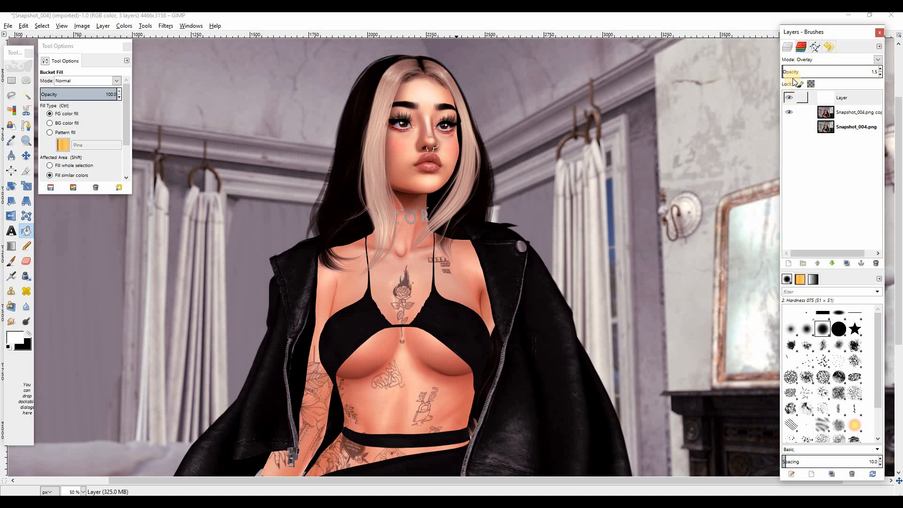
{"action": "left_click", "coordinate": [789, 97]}
{"action": "left_click_drag", "start_coordinate": [790, 72], "coordinate": [789, 72]}
{"action": "left_click", "coordinate": [786, 99]}
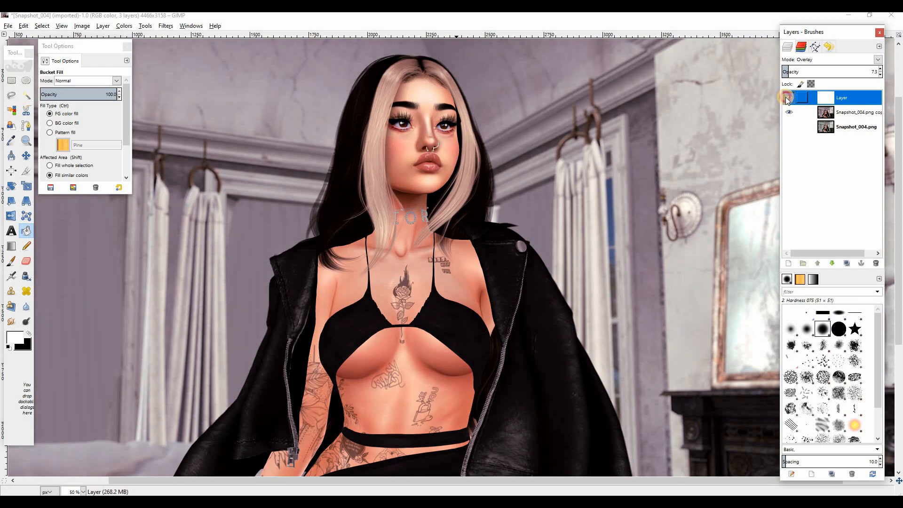
{"action": "left_click", "coordinate": [787, 98]}
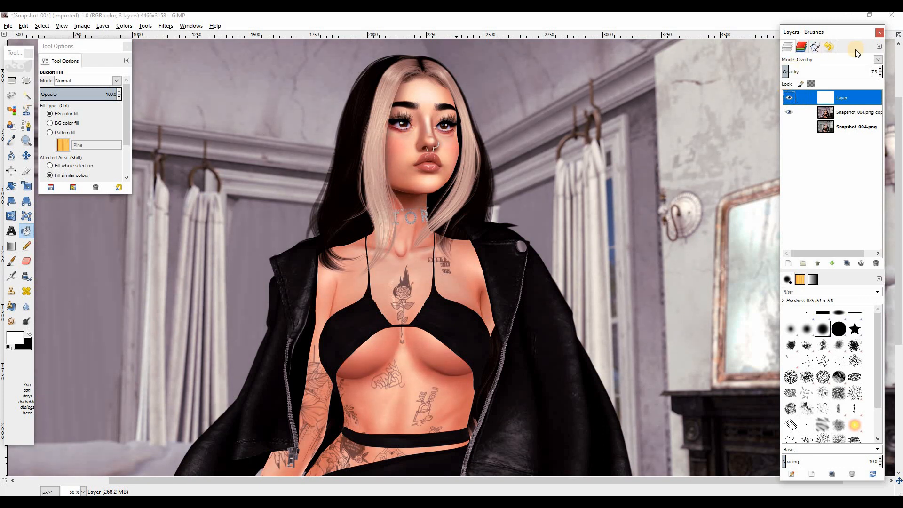
Reduce the white overlay layer's opacity to 4.3, check its effect and merge it down into the graded snapshot
{"action": "left_click", "coordinate": [880, 74]}
{"action": "left_click", "coordinate": [881, 75]}
{"action": "left_click", "coordinate": [881, 74]}
{"action": "left_click", "coordinate": [788, 98]}
{"action": "left_click", "coordinate": [789, 98]}
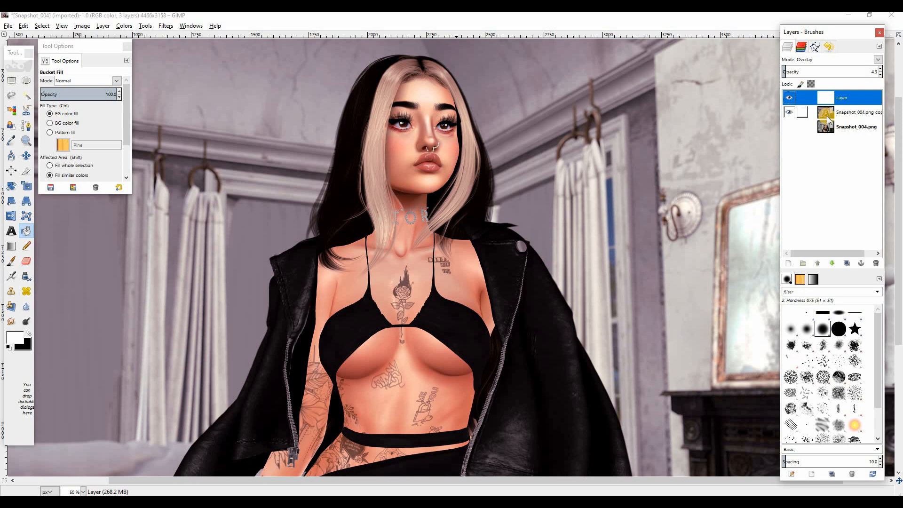
{"action": "key", "text": "ctrl+m"}
{"action": "left_click", "coordinate": [827, 321]}
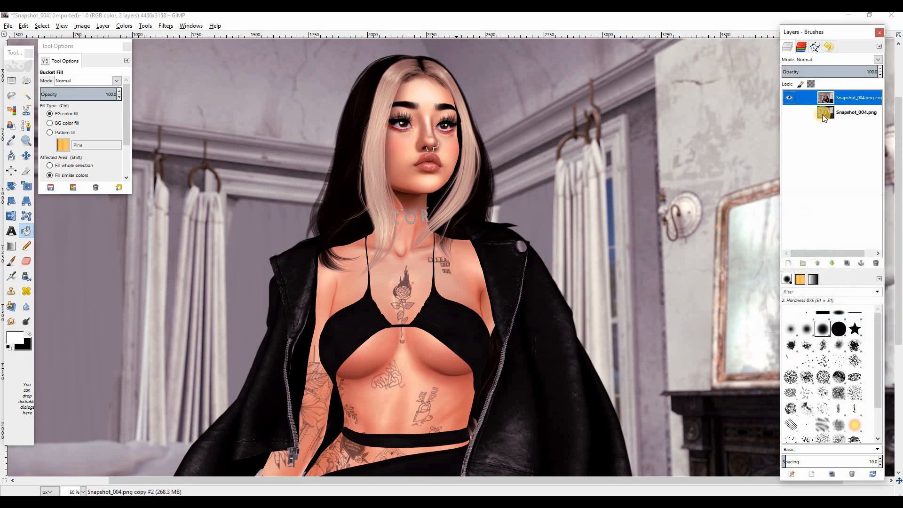
Import the light-leak image 8.jpg from the EFFECTS folder in Pictures as a new layer above the graded snapshot
{"action": "scroll", "coordinate": [679, 135], "scroll_direction": "down", "scroll_amount": 2}
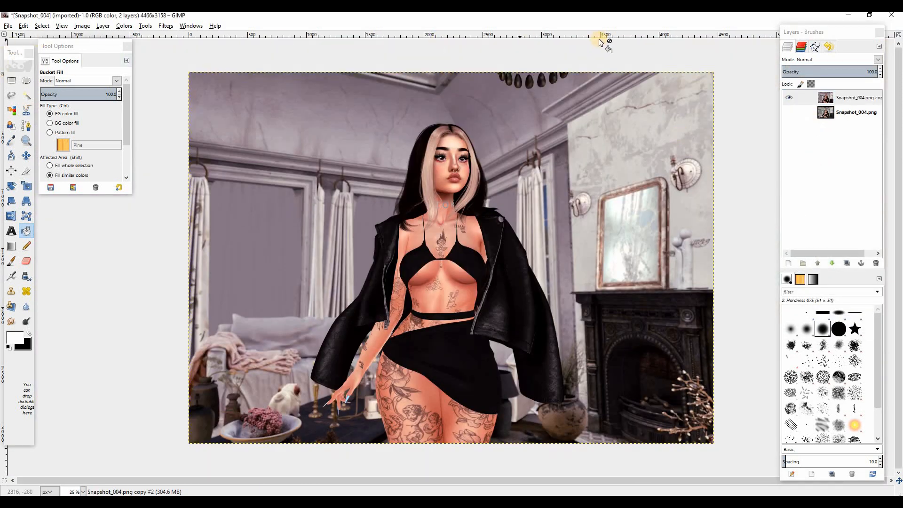
{"action": "left_click", "coordinate": [7, 26]}
{"action": "left_click", "coordinate": [30, 64]}
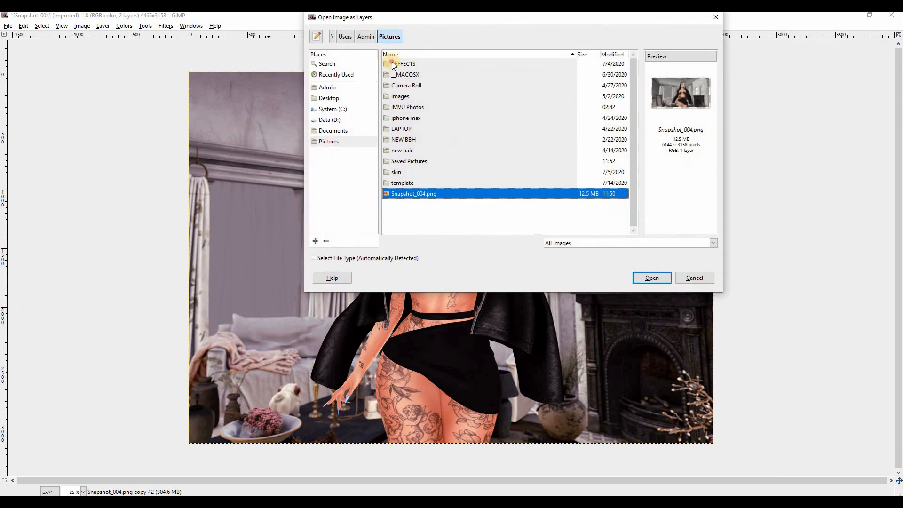
{"action": "double_click", "coordinate": [393, 63]}
{"action": "left_click", "coordinate": [392, 75]}
{"action": "left_click", "coordinate": [407, 95]}
{"action": "left_click", "coordinate": [412, 107]}
{"action": "left_click", "coordinate": [416, 118]}
{"action": "left_click", "coordinate": [653, 279]}
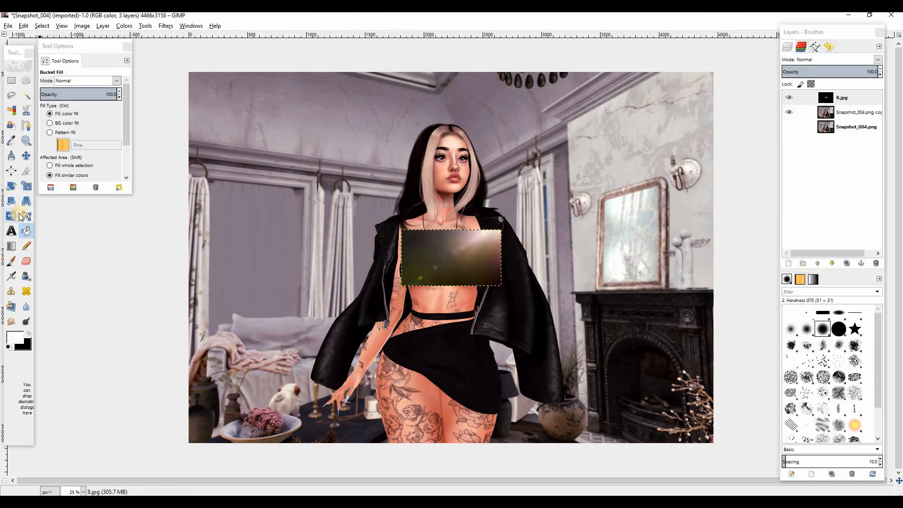
Scale the 8.jpg light-leak layer up so it covers the whole snapshot
{"action": "left_click", "coordinate": [26, 186]}
{"action": "left_click", "coordinate": [468, 241]}
{"action": "key", "text": "Tab"}
{"action": "left_click_drag", "start_coordinate": [591, 148], "coordinate": [716, 72]}
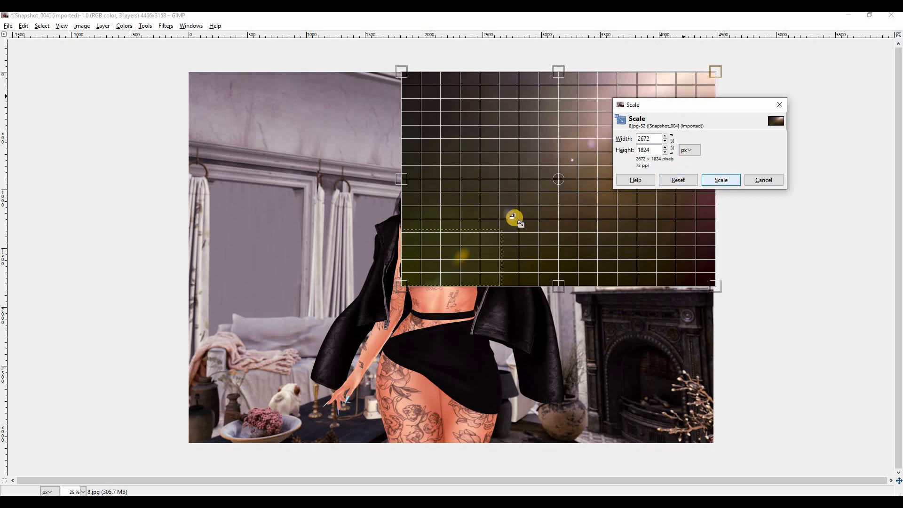
{"action": "key", "text": "Tab"}
{"action": "left_click_drag", "start_coordinate": [413, 262], "coordinate": [219, 410]}
{"action": "left_click", "coordinate": [719, 180]}
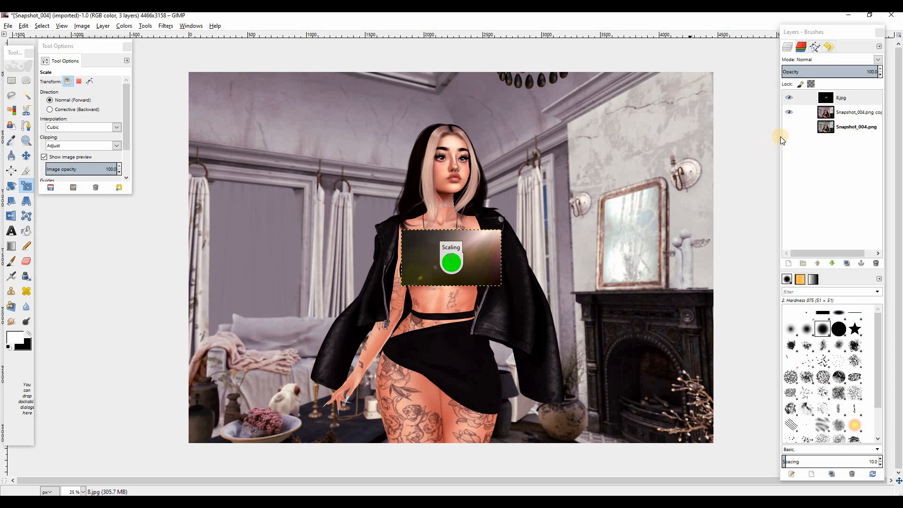
Set the 8.jpg light-leak layer to Screen mode and reduce its opacity
{"action": "left_click", "coordinate": [878, 58]}
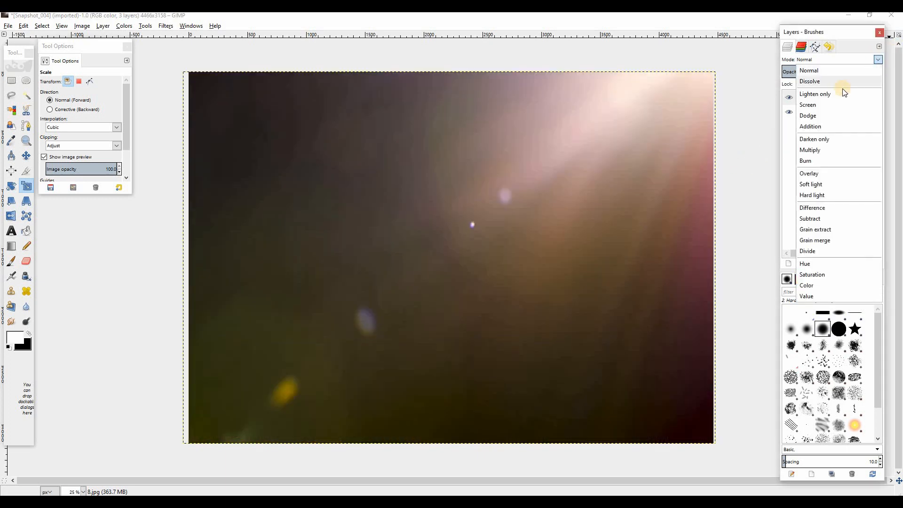
{"action": "left_click", "coordinate": [821, 105]}
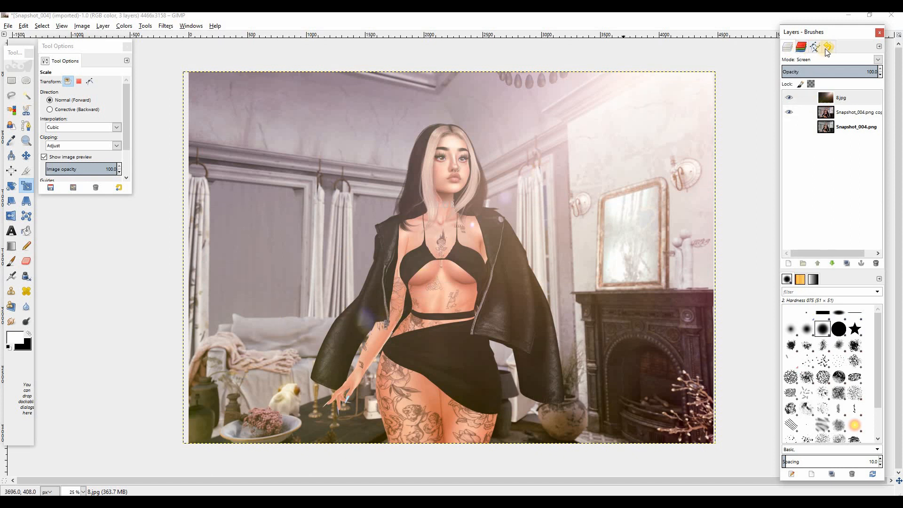
{"action": "mouse_move", "coordinate": [822, 73]}
{"action": "left_mouse_down"}
{"action": "mouse_move", "coordinate": [766, 81]}
{"action": "mouse_move", "coordinate": [819, 76]}
{"action": "left_mouse_up"}
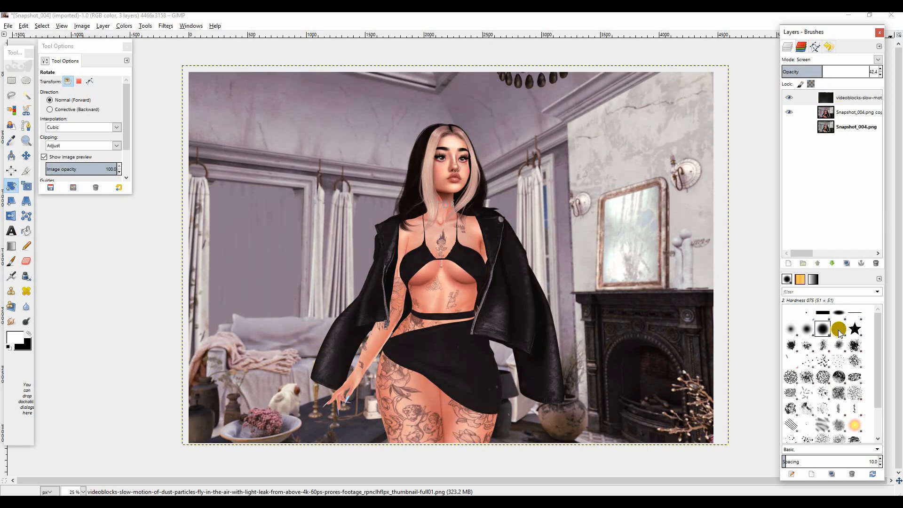